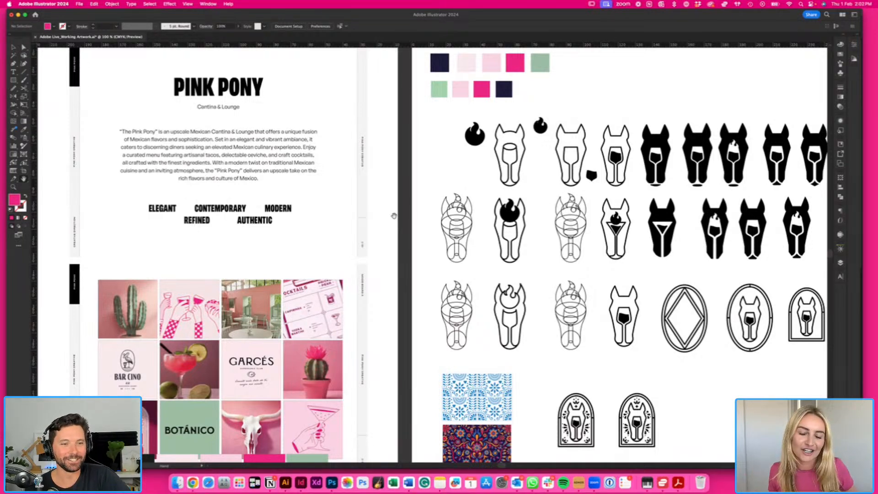
# - Review the Pink Pony brand brief, including its description and style keywords
pyautogui.hscroll(-3, 393, 215)
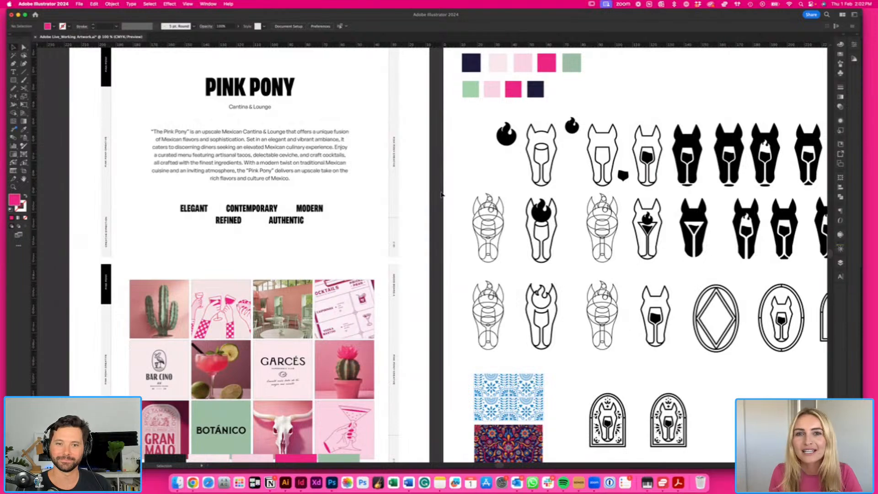
pyautogui.press('super+equal')
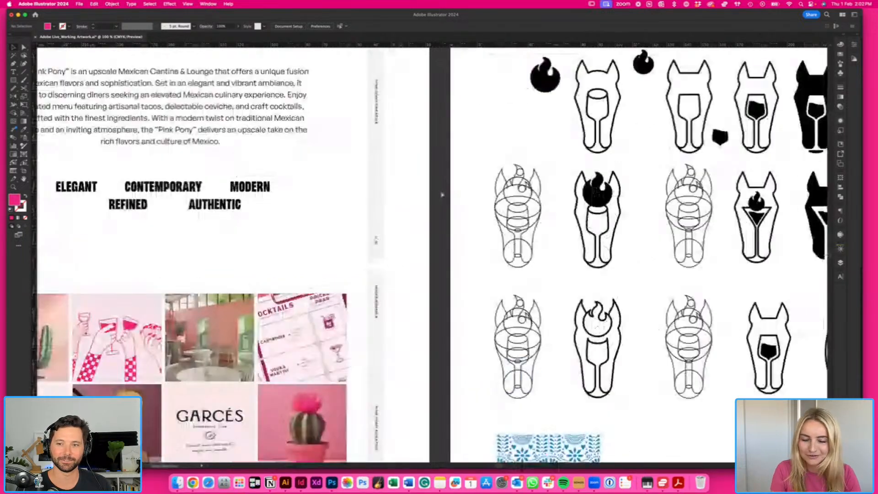
pyautogui.hscroll(-3, 441, 195)
pyautogui.scroll(1, 442, 194)
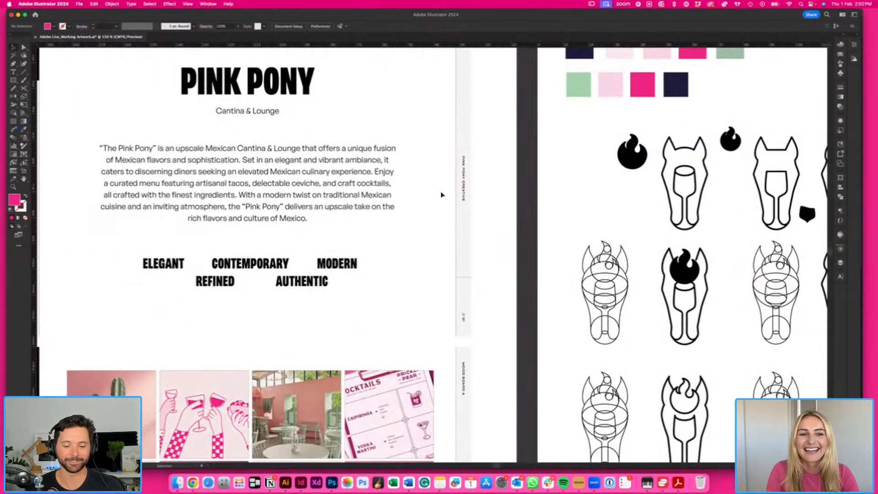
pyautogui.hscroll(-5, 441, 194)
pyautogui.scroll(2, 441, 195)
pyautogui.scroll(1, 617, 211)
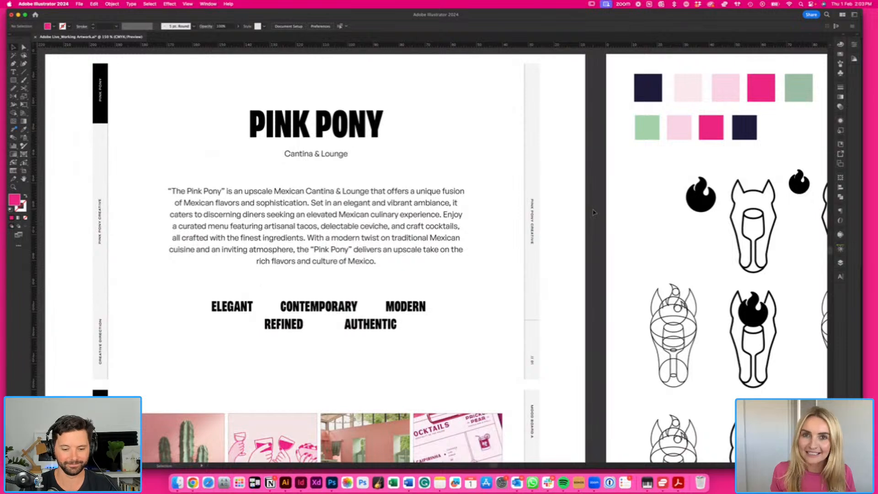
# - Examine the mood board's imagery, reference logos and colour palette below the brief
pyautogui.scroll(-3, 593, 212)
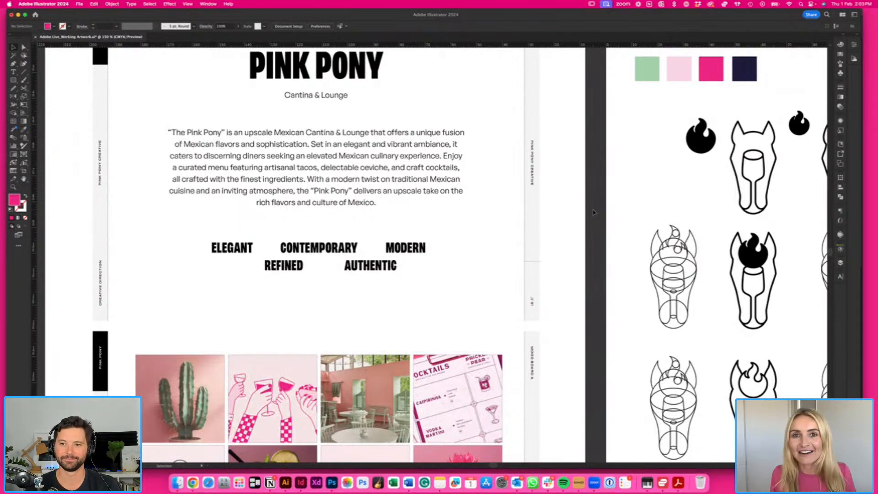
pyautogui.scroll(-10, 593, 212)
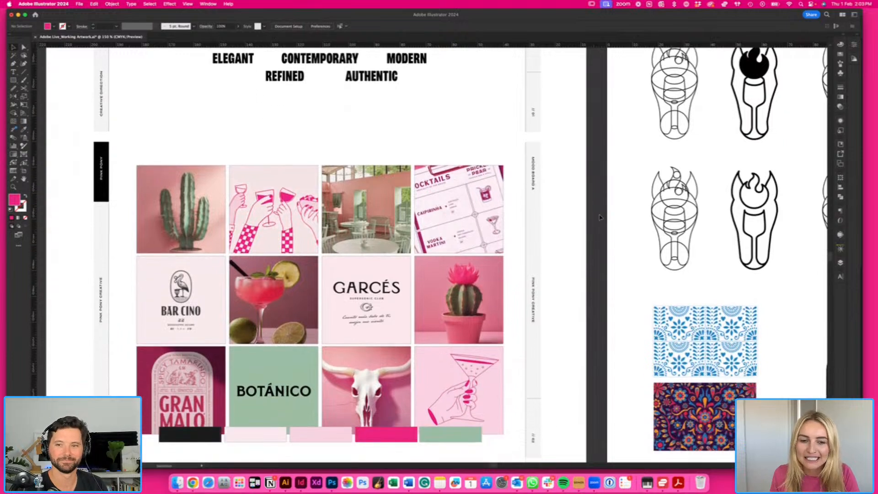
pyautogui.scroll(-2, 600, 217)
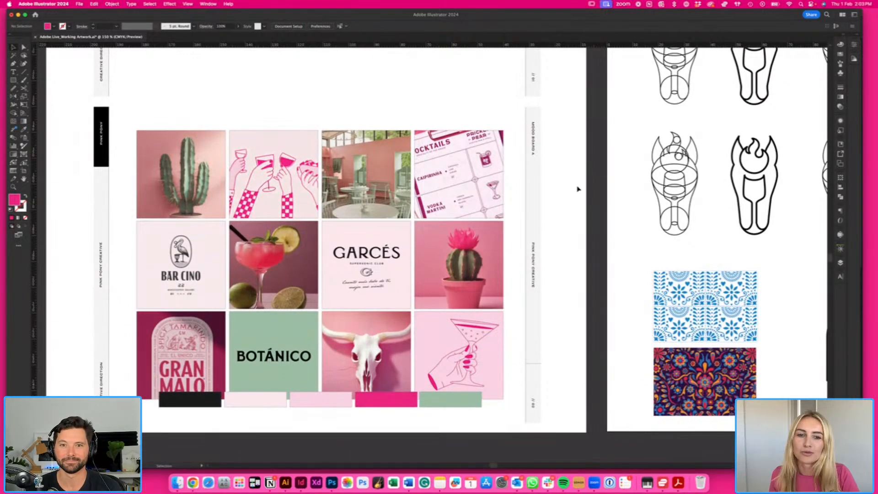
pyautogui.hscroll(1, 577, 189)
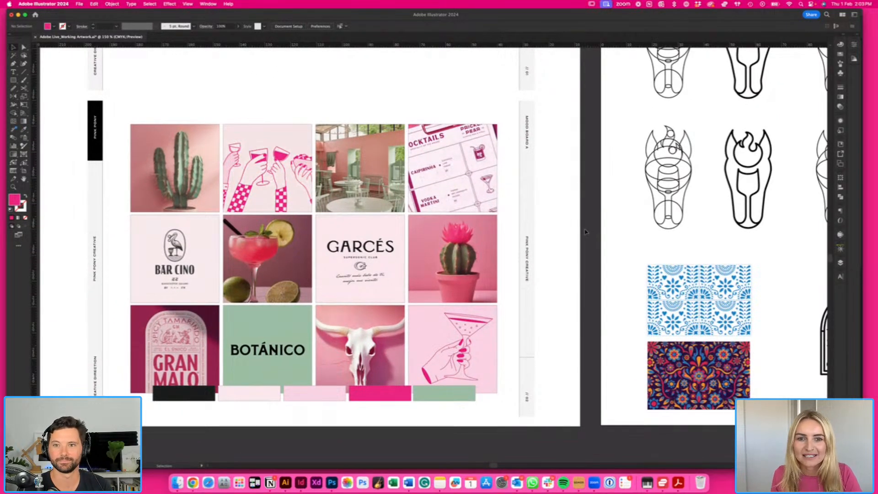
pyautogui.scroll(-2, 585, 232)
pyautogui.hscroll(1, 585, 232)
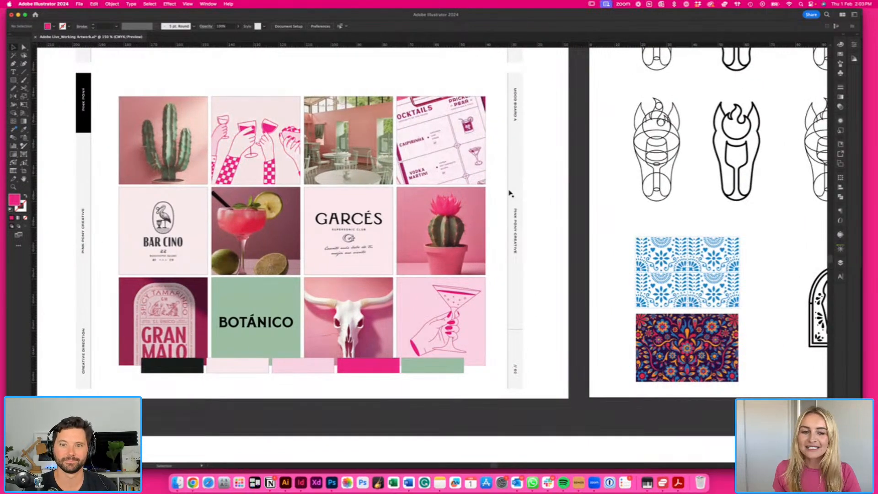
# - Examine the rows of horse-head and wine-glass icon explorations, from construction circles to framed versions
pyautogui.scroll(6, 510, 193)
pyautogui.scroll(2, 510, 193)
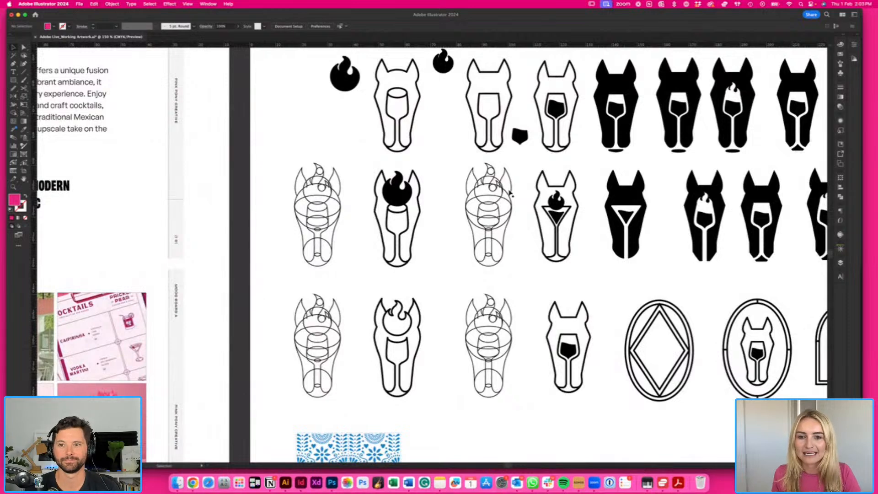
pyautogui.hscroll(5, 510, 193)
pyautogui.scroll(1, 510, 193)
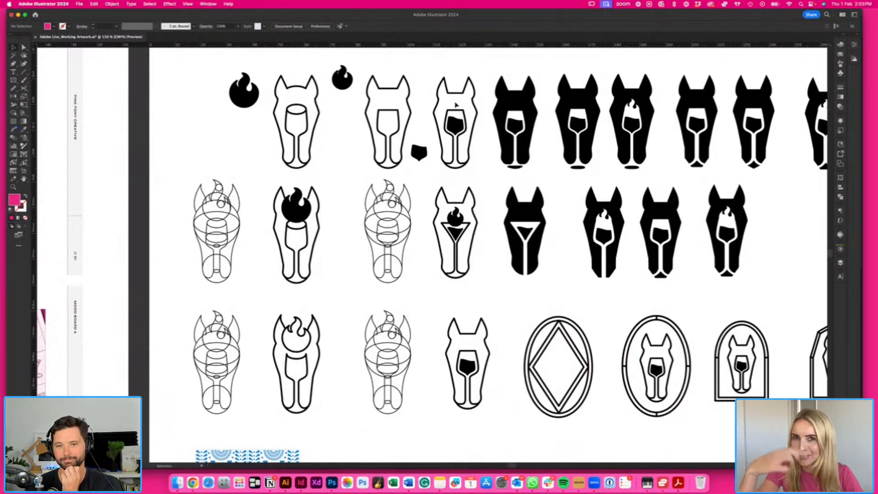
pyautogui.hscroll(5, 456, 105)
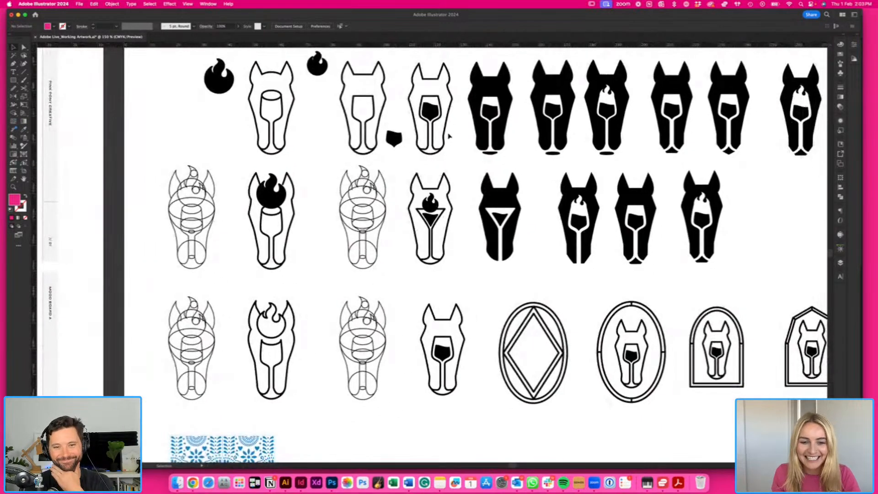
pyautogui.hscroll(2, 432, 136)
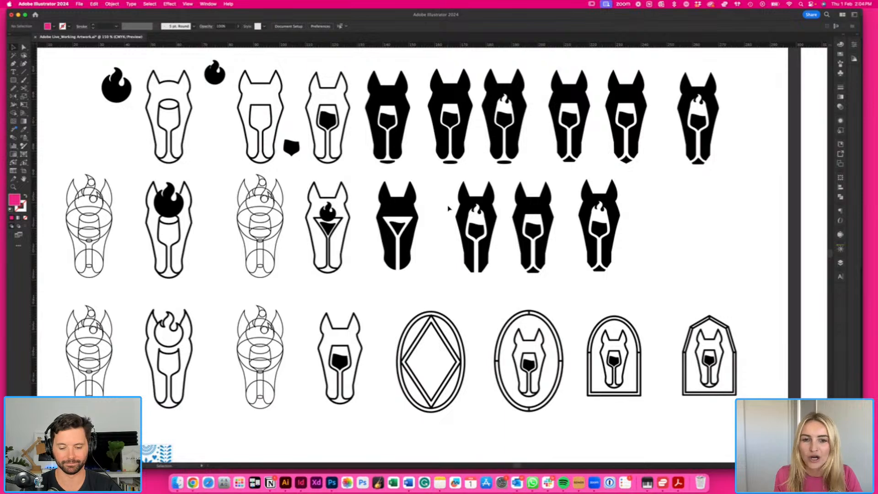
pyautogui.scroll(-8, 448, 208)
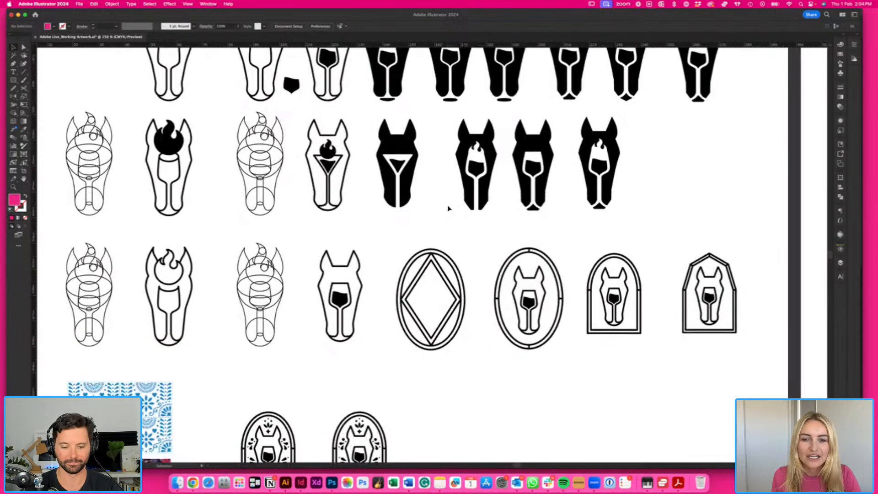
pyautogui.scroll(-3, 454, 269)
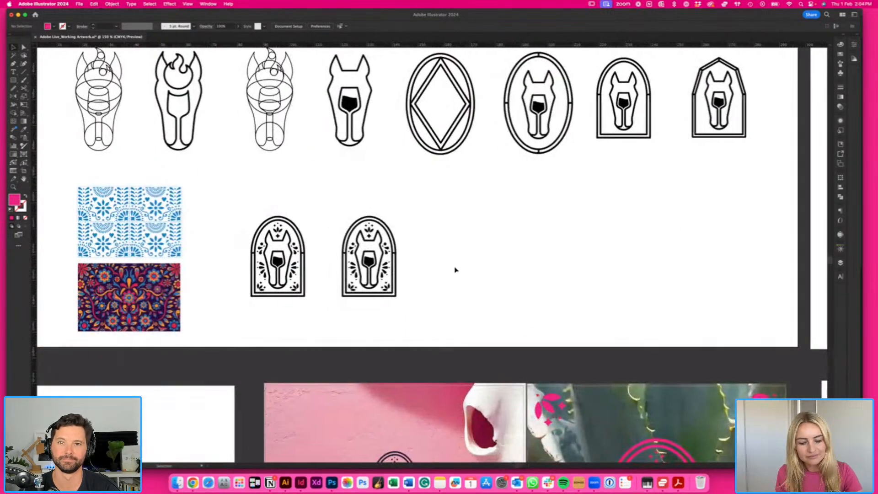
# - Examine the two decorated arch badges beside the pattern references, selecting the first badge and clearing the selection after comparing it with the earlier icons
pyautogui.press('super+equal')
pyautogui.press('super+equal')
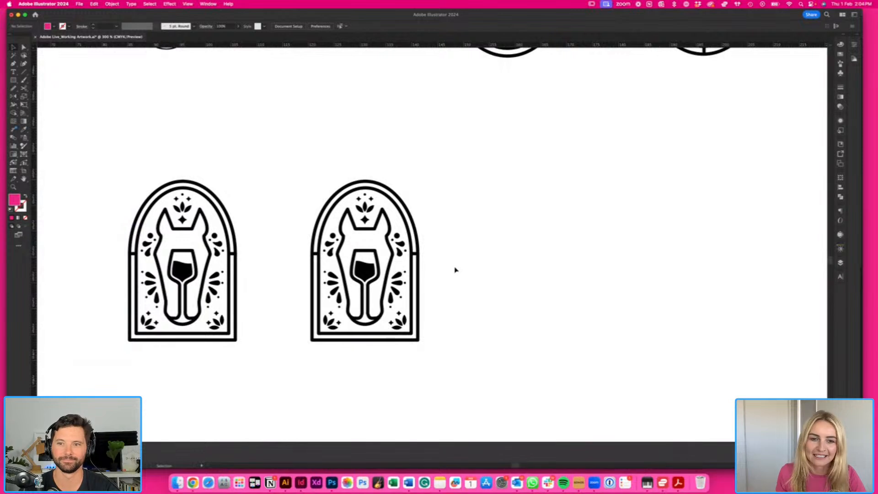
pyautogui.hscroll(-3, 455, 270)
pyautogui.scroll(-2, 454, 269)
pyautogui.press('space')
pyautogui.moveTo(355, 242); pyautogui.dragTo(402, 245)
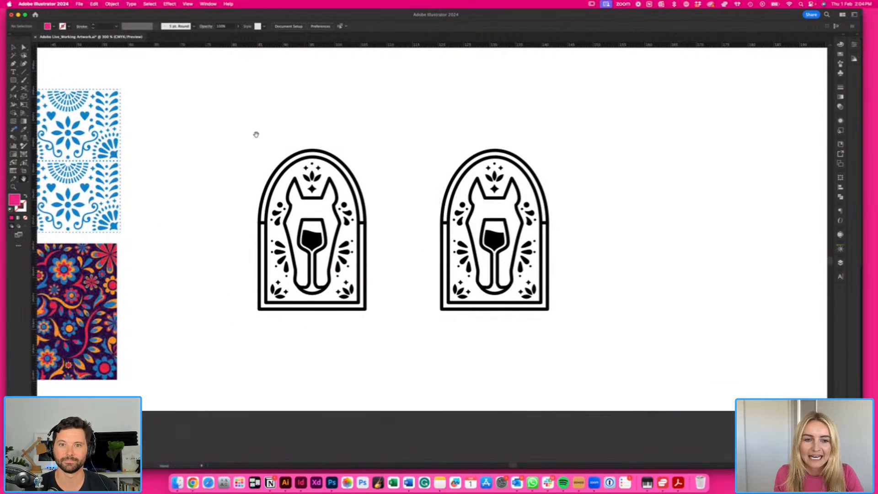
pyautogui.moveTo(239, 133); pyautogui.dragTo(388, 366)
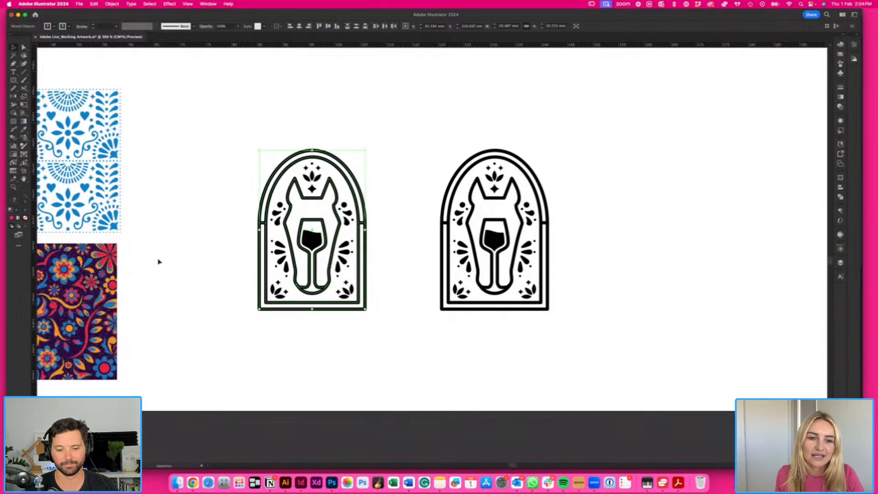
pyautogui.scroll(1, 351, 286)
pyautogui.hscroll(1, 351, 286)
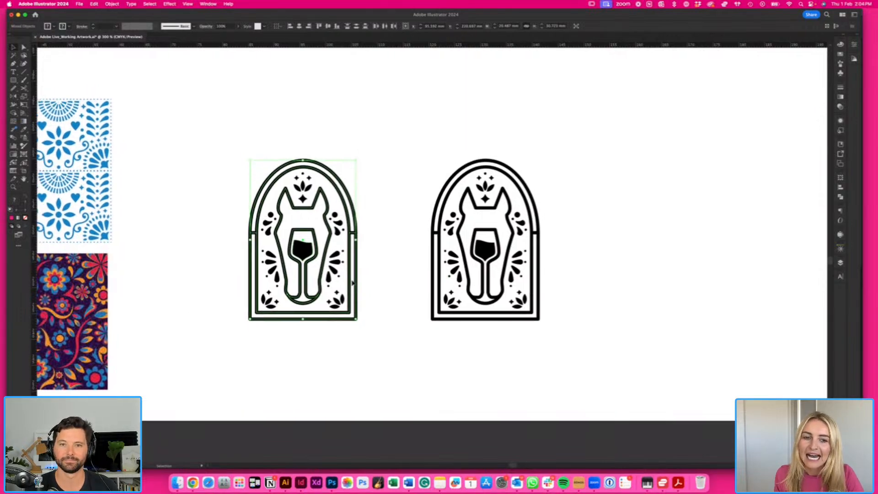
pyautogui.scroll(-3, 353, 283)
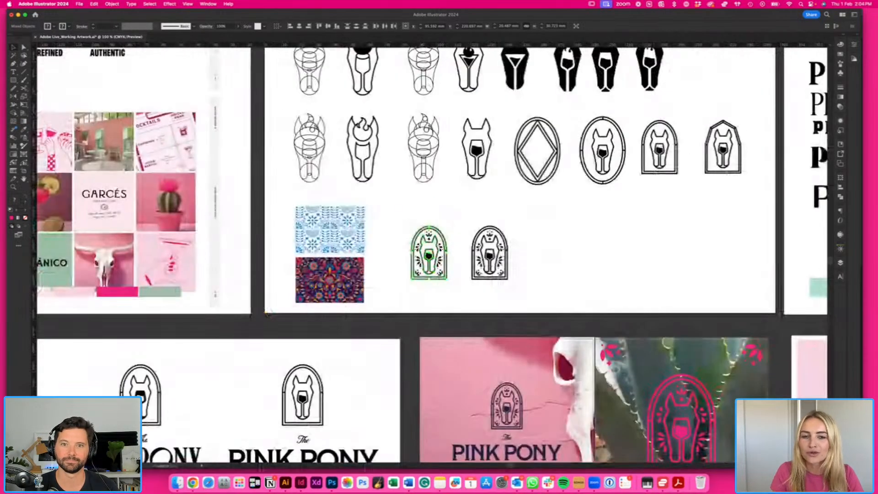
pyautogui.scroll(3, 353, 284)
pyautogui.hscroll(3, 353, 283)
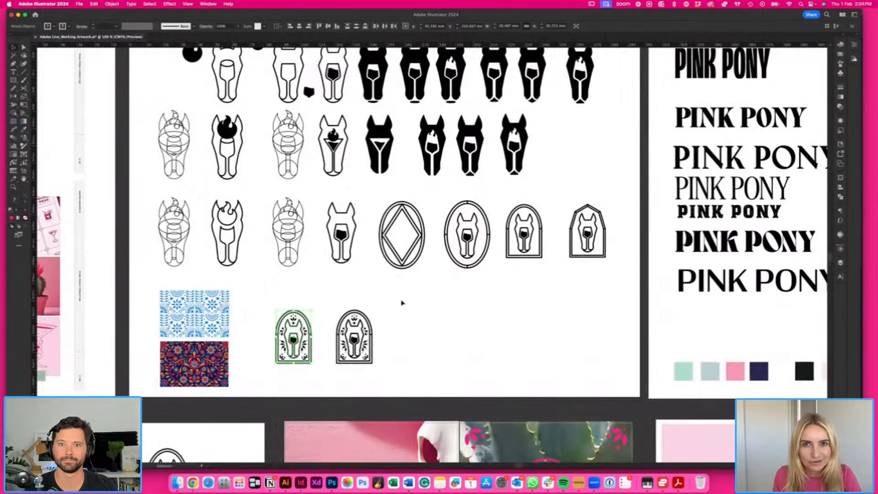
pyautogui.hscroll(3, 412, 302)
pyautogui.click(390, 342)
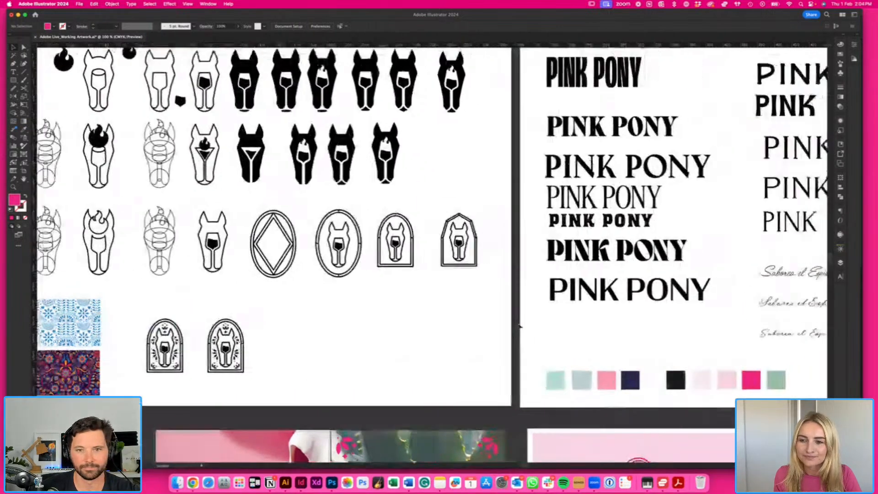
# - Compare the Pink Pony wordmark typefaces, script tagline options and colour swatches with the icon explorations
pyautogui.hscroll(9, 520, 327)
pyautogui.scroll(2, 519, 326)
pyautogui.hscroll(6, 520, 326)
pyautogui.scroll(2, 519, 326)
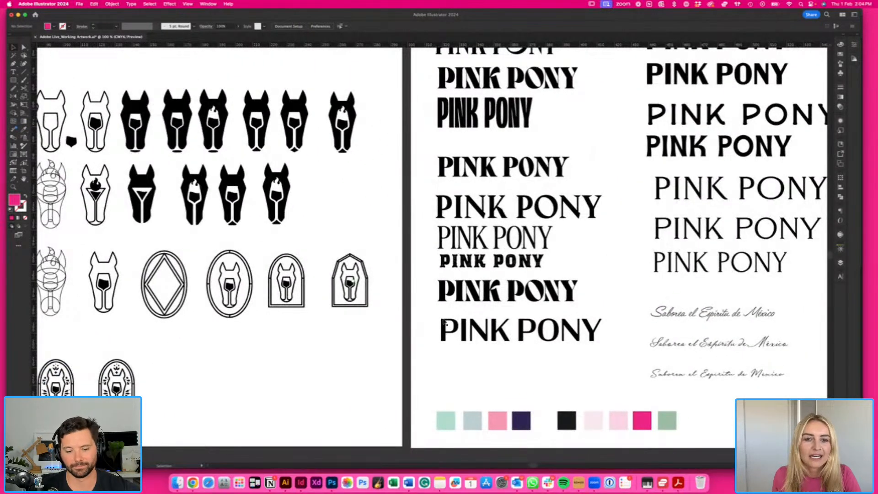
pyautogui.scroll(-2, 444, 322)
pyautogui.hscroll(-2, 443, 323)
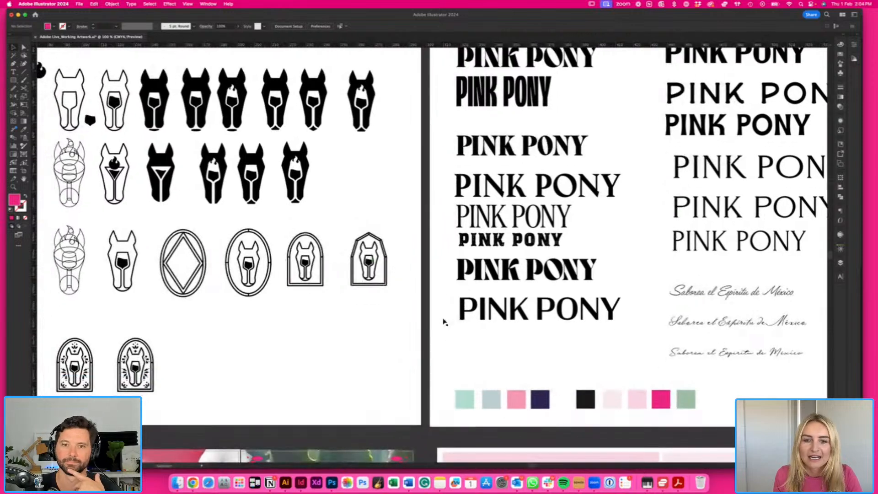
pyautogui.rightClick(136, 369)
pyautogui.click(299, 346)
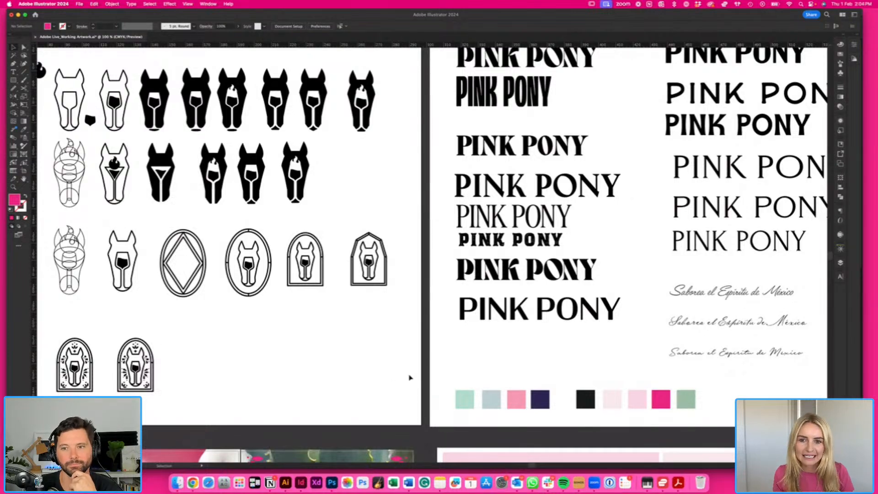
pyautogui.hscroll(-1, 287, 393)
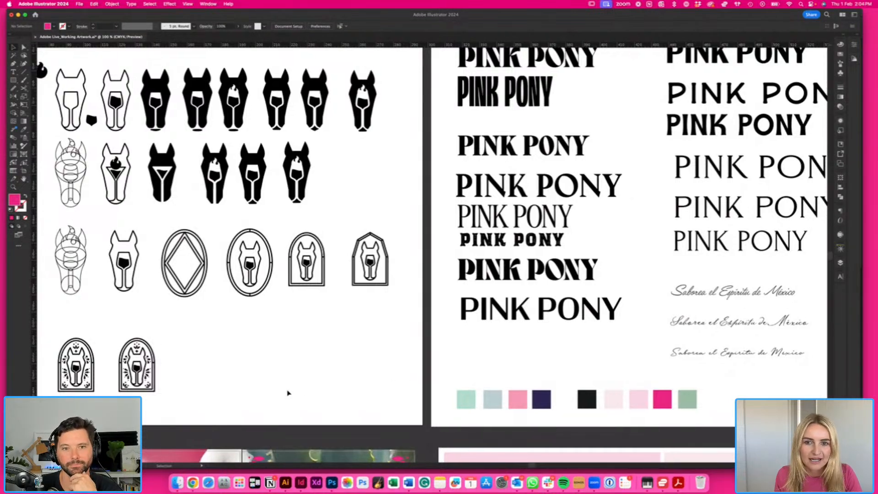
# - Compare the arch-badge and wordmark combinations on the logo artboard, selecting the thin Pink Pony wordmark in the middle row
pyautogui.scroll(-10, 288, 392)
pyautogui.scroll(3, 456, 207)
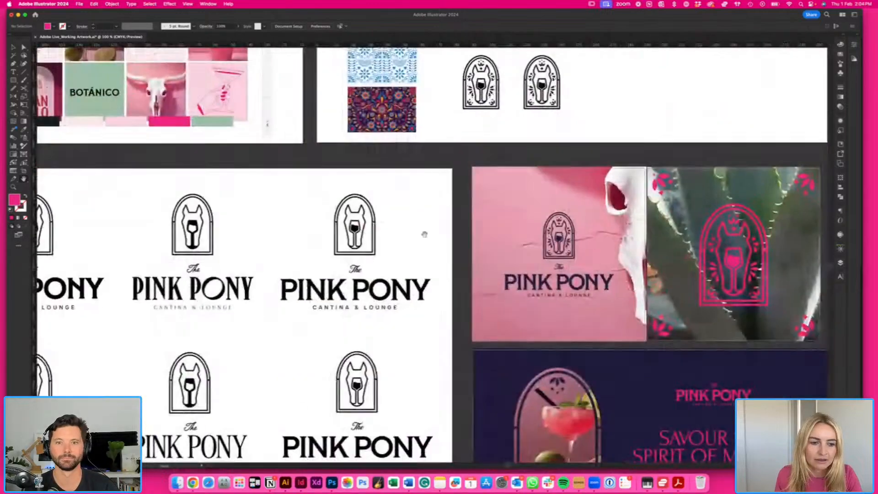
pyautogui.scroll(-2, 412, 254)
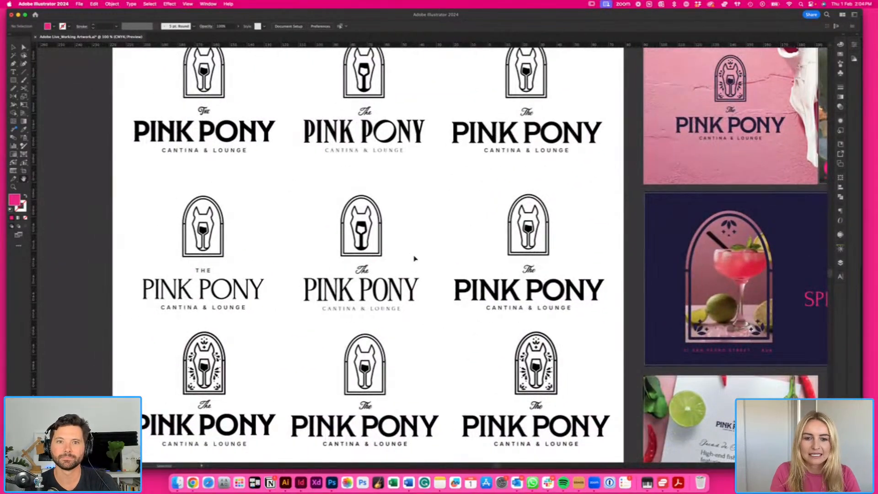
pyautogui.hscroll(-2, 414, 255)
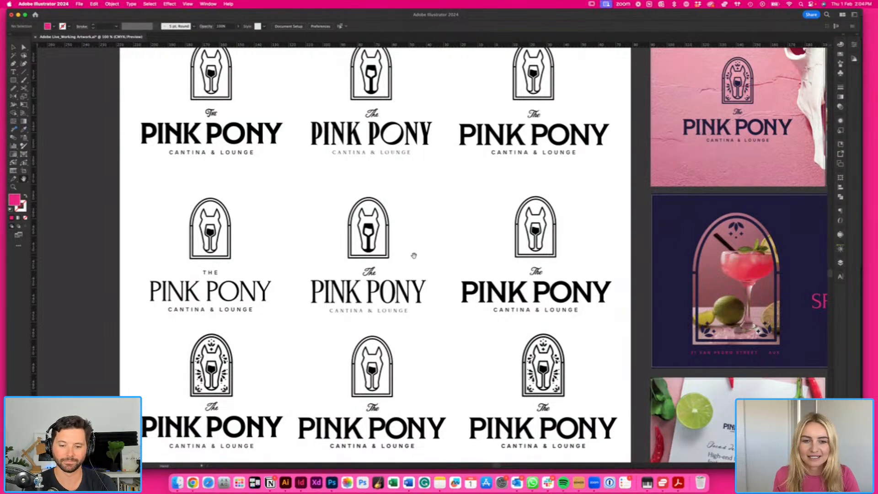
pyautogui.press('v')
pyautogui.click(177, 300)
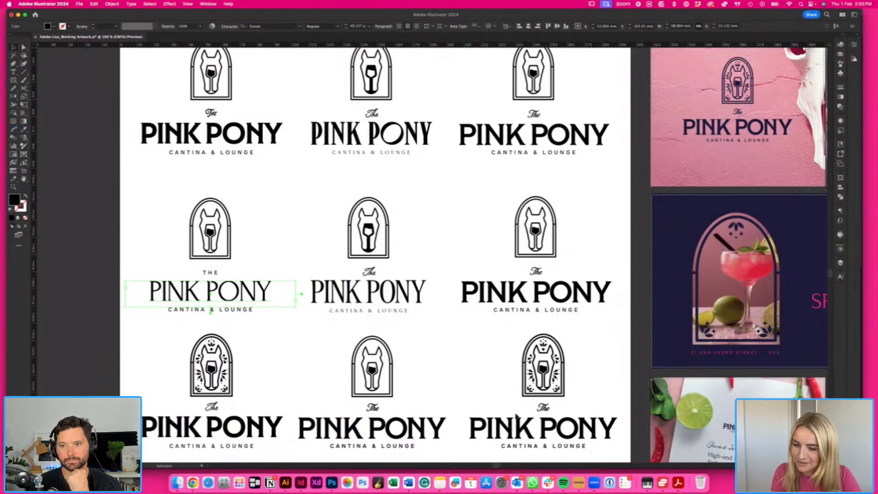
pyautogui.hscroll(2, 515, 416)
pyautogui.scroll(-1, 515, 416)
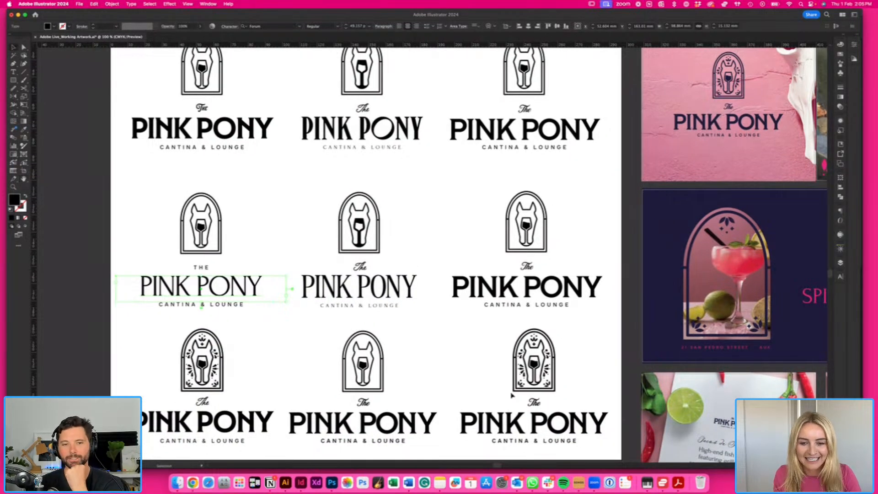
pyautogui.scroll(-5, 497, 398)
pyautogui.hscroll(4, 497, 397)
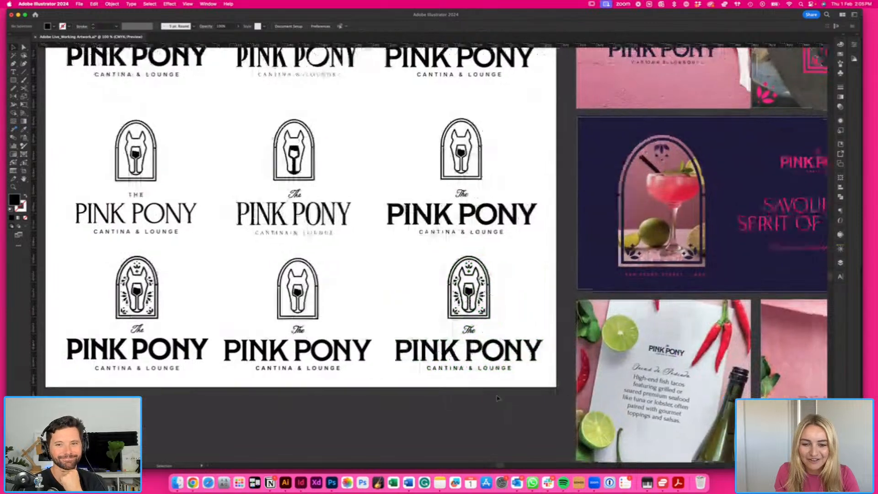
# - Inspect the last logo lockup in the bottom row up close, with its decorated arch badge and bold wordmark
pyautogui.press('super+equal')
pyautogui.press('super+equal')
pyautogui.scroll(-4, 497, 397)
pyautogui.hscroll(3, 496, 398)
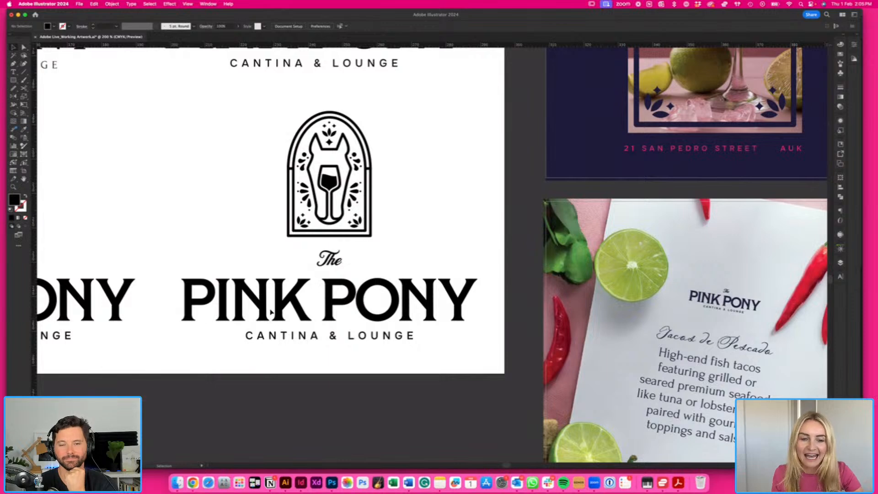
pyautogui.scroll(1, 271, 312)
pyautogui.hscroll(-2, 271, 313)
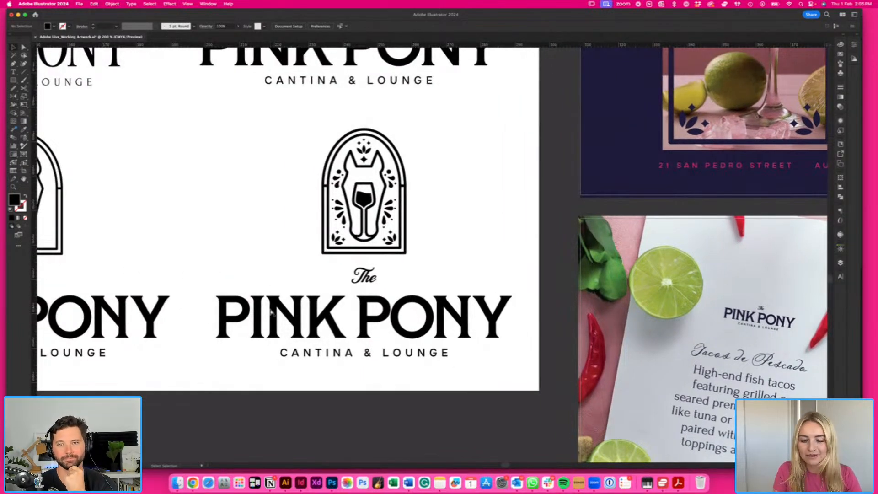
# - View the full logo artboard alongside the brand mockups and coloured logo versions
pyautogui.press('super+minus')
pyautogui.press('super+minus')
pyautogui.press('super+minus')
pyautogui.scroll(1, 271, 312)
pyautogui.hscroll(1, 271, 312)
pyautogui.scroll(1, 271, 312)
pyautogui.hscroll(1, 270, 312)
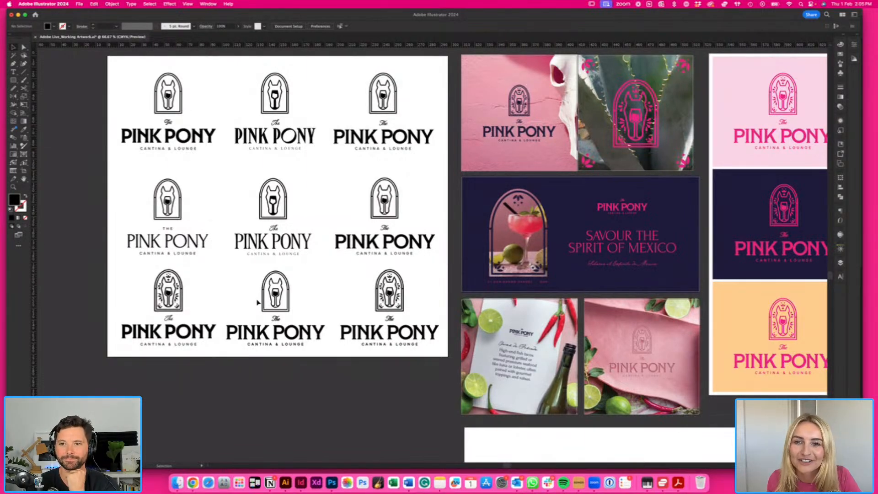
# - Revisit the brand brief, mood board and icon explorations with their colour swatches above the logo artboard
pyautogui.scroll(2, 257, 302)
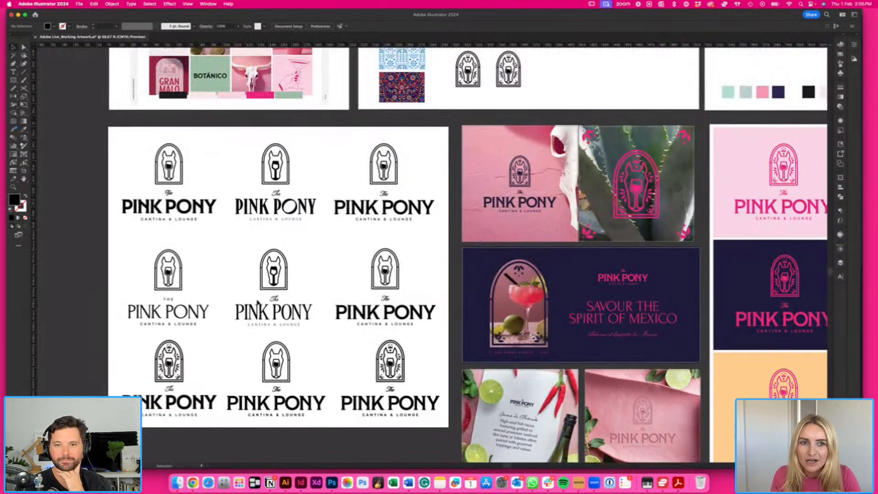
pyautogui.scroll(2, 258, 302)
pyautogui.hscroll(-1, 257, 302)
pyautogui.scroll(5, 257, 302)
pyautogui.hscroll(-1, 258, 302)
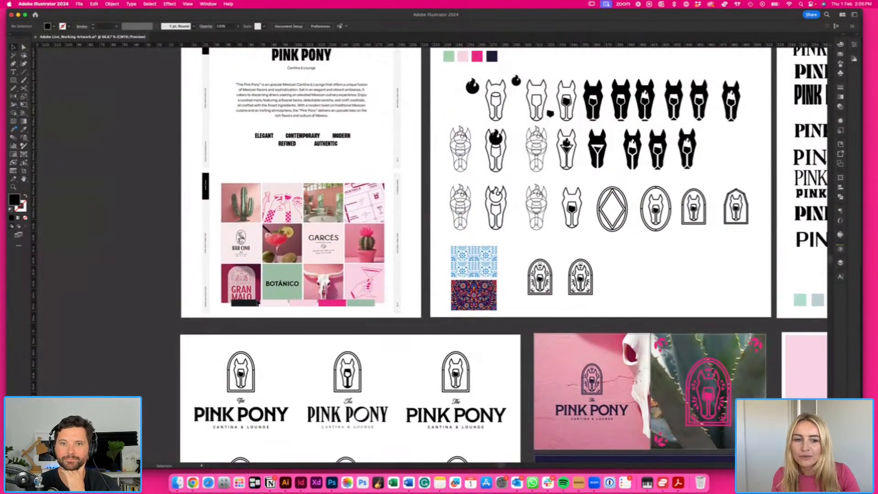
pyautogui.scroll(1, 257, 302)
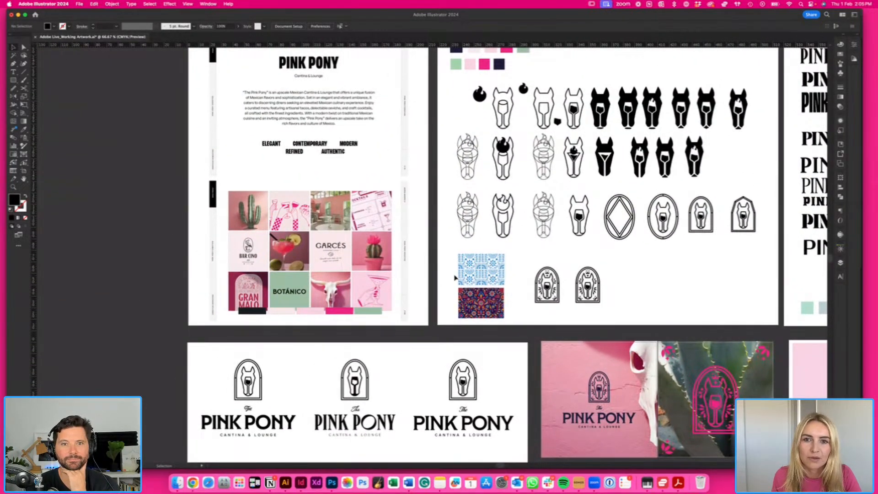
pyautogui.scroll(3, 455, 277)
pyautogui.hscroll(-1, 455, 278)
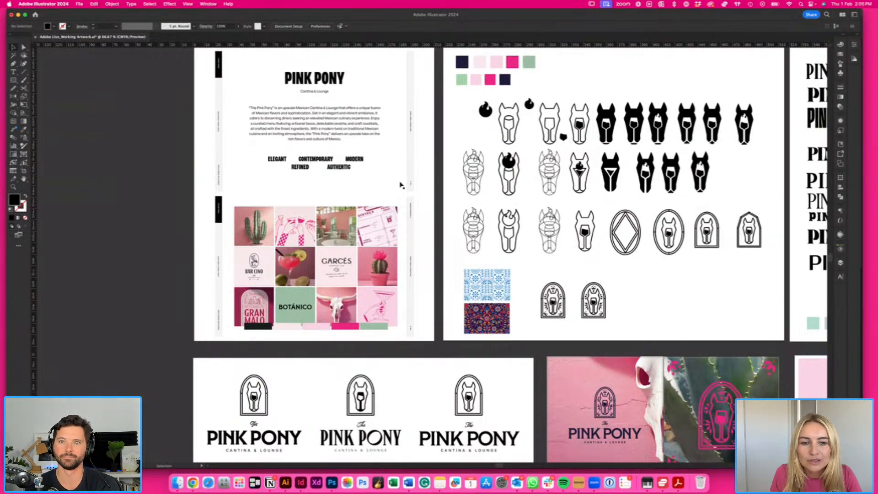
# - Recolour the navy swatch in the second palette row with the black from the mood board's colour strip
pyautogui.moveTo(442, 76); pyautogui.dragTo(535, 80)
pyautogui.click(534, 80)
pyautogui.click(504, 80)
pyautogui.click(277, 321)
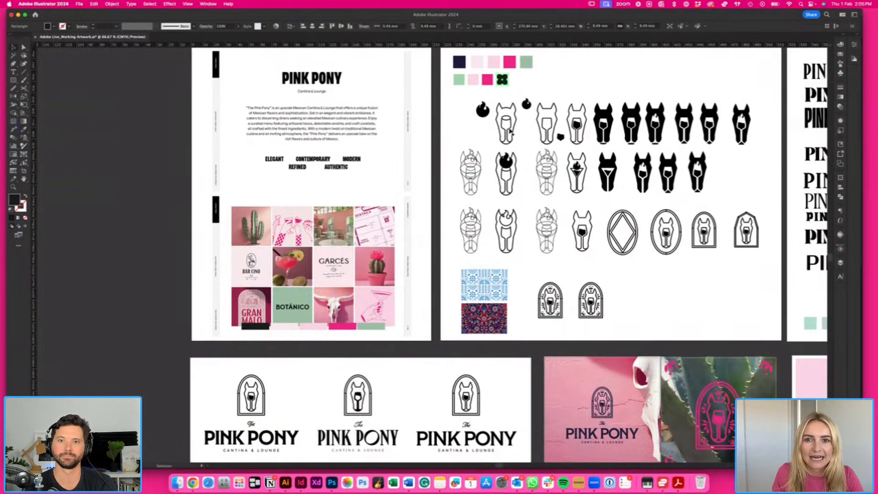
# - Add a pale pink swatch at the start of the second palette row and move the row to empty space above the icons
pyautogui.hscroll(3, 424, 83)
pyautogui.moveTo(423, 82); pyautogui.dragTo(393, 81)
pyautogui.click(389, 80)
pyautogui.moveTo(390, 80); pyautogui.dragTo(570, 64)
# - Duplicate the five-swatch row below itself to build a grid of three identical palette rows
pyautogui.hscroll(5, 570, 64)
pyautogui.scroll(2, 570, 64)
pyautogui.press('super+equal')
pyautogui.press('super+equal')
pyautogui.press('super+equal')
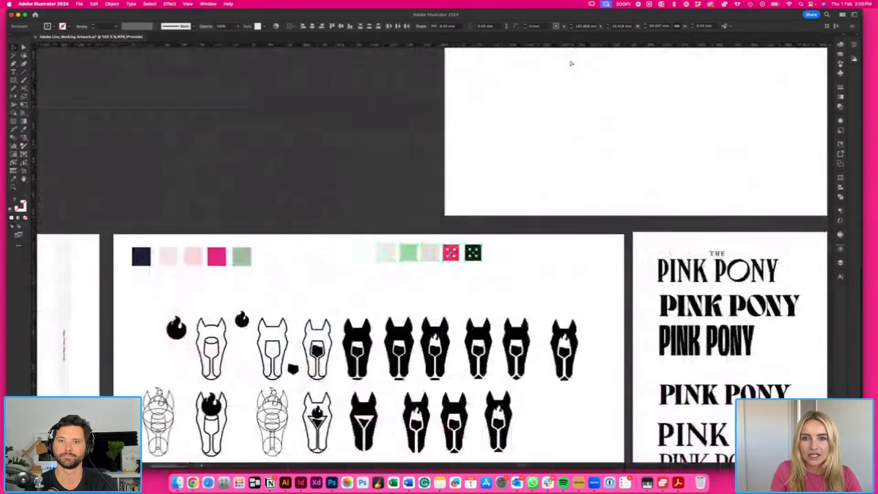
pyautogui.scroll(-2, 570, 64)
pyautogui.hscroll(2, 570, 64)
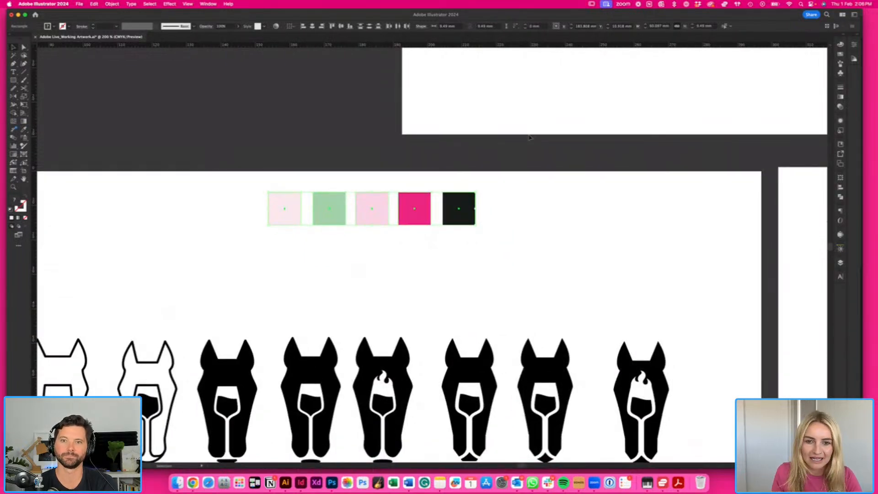
pyautogui.moveTo(428, 211); pyautogui.dragTo(427, 254)
pyautogui.click(558, 226)
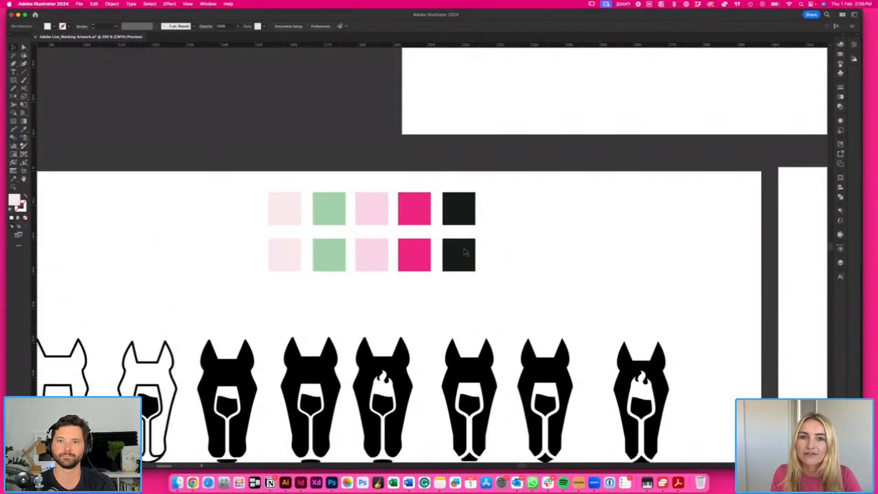
pyautogui.moveTo(526, 282); pyautogui.dragTo(292, 255)
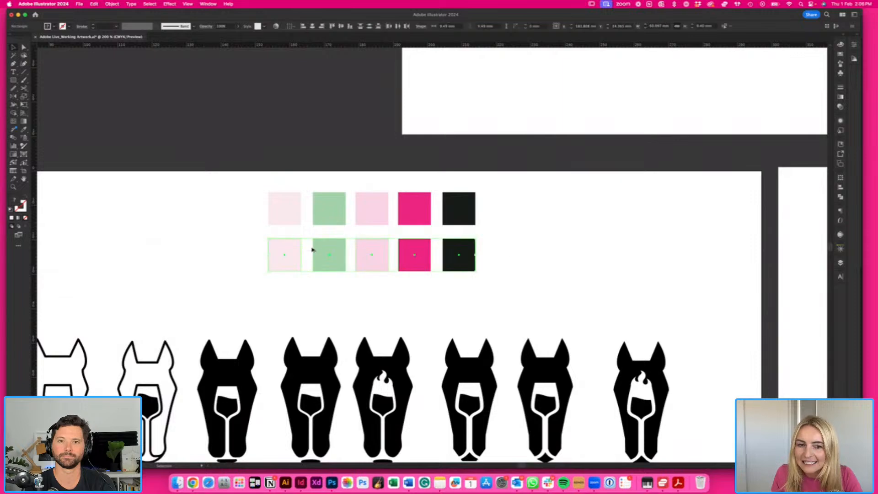
# - Cut the swatch grid from the icon artboard and paste it beside the coloured logo versions, below the pink logo layouts artboard
pyautogui.moveTo(473, 254); pyautogui.dragTo(282, 204)
pyautogui.press('super+x')
pyautogui.press('super+minus')
pyautogui.press('super+minus')
pyautogui.press('super+minus')
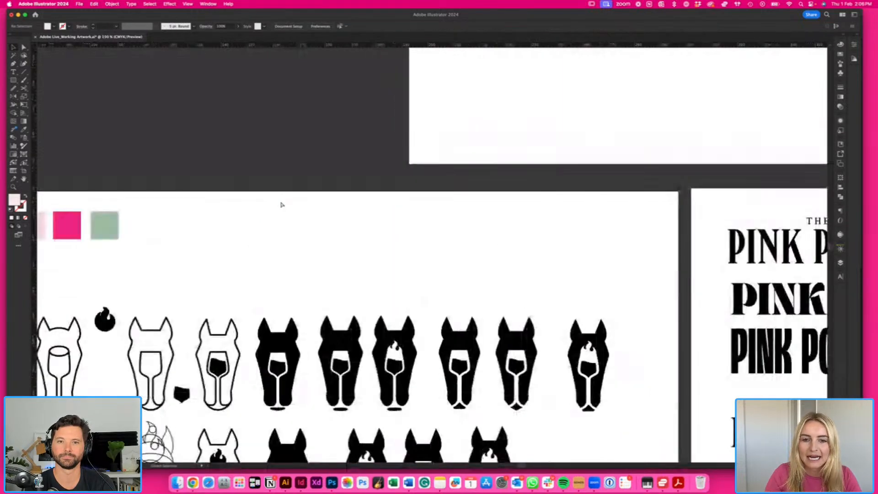
pyautogui.scroll(-20, 282, 205)
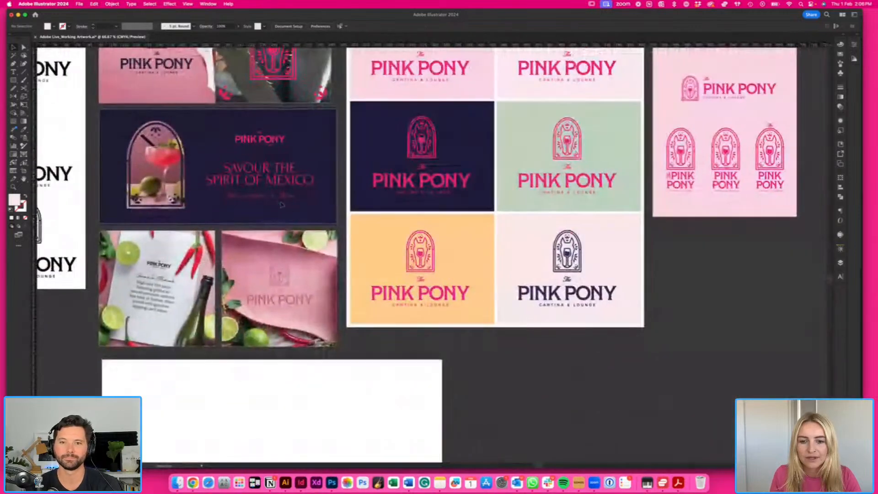
pyautogui.scroll(3, 281, 205)
pyautogui.hscroll(2, 281, 204)
pyautogui.press('super+v')
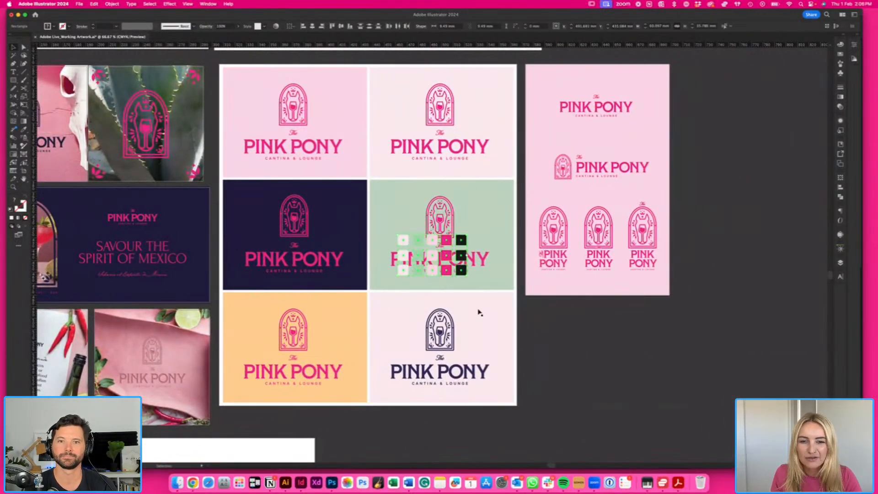
pyautogui.moveTo(423, 255); pyautogui.dragTo(559, 381)
pyautogui.scroll(2, 571, 341)
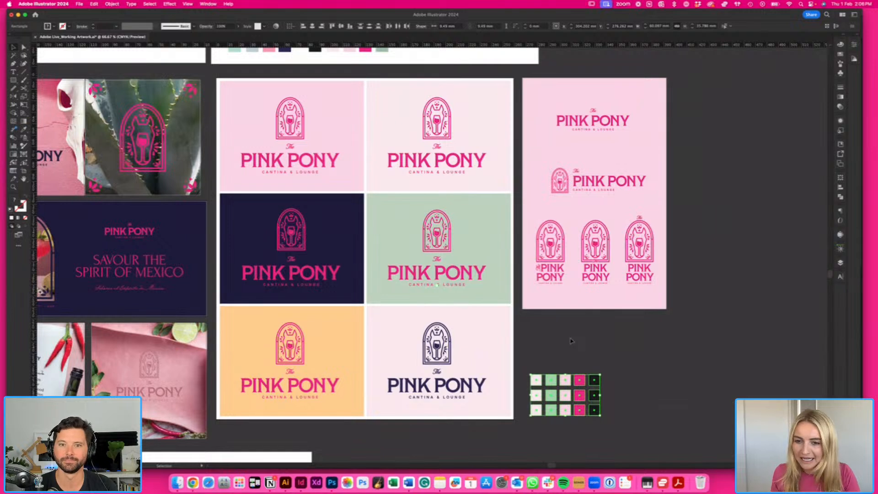
pyautogui.click(570, 340)
pyautogui.hscroll(5, 570, 340)
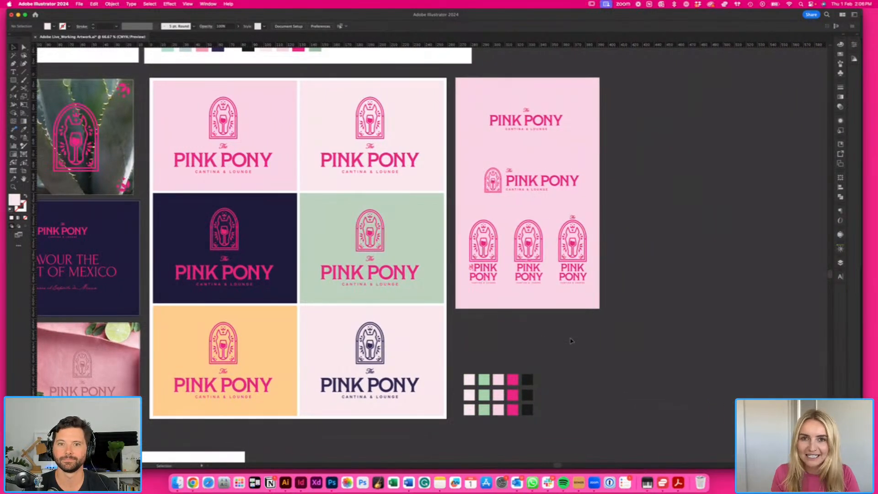
# - Recolour the navy logo tile's background with the black swatch from the grid
pyautogui.click(290, 261)
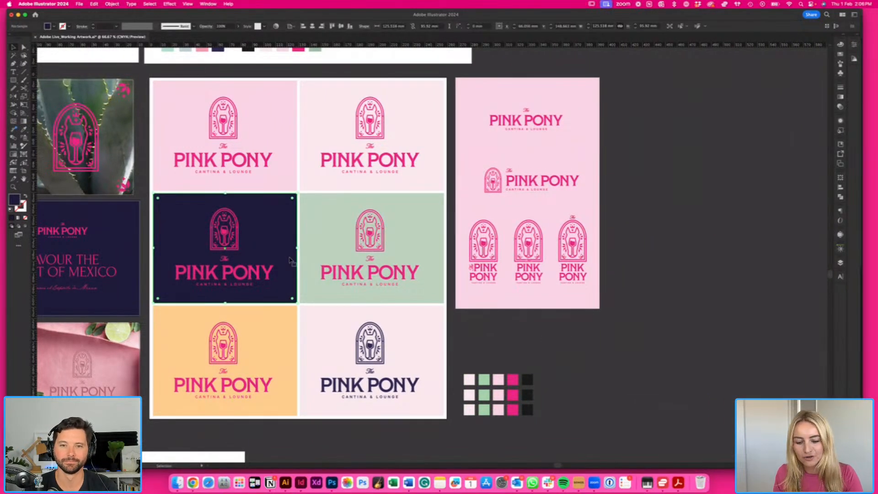
pyautogui.click(527, 380)
pyautogui.click(532, 353)
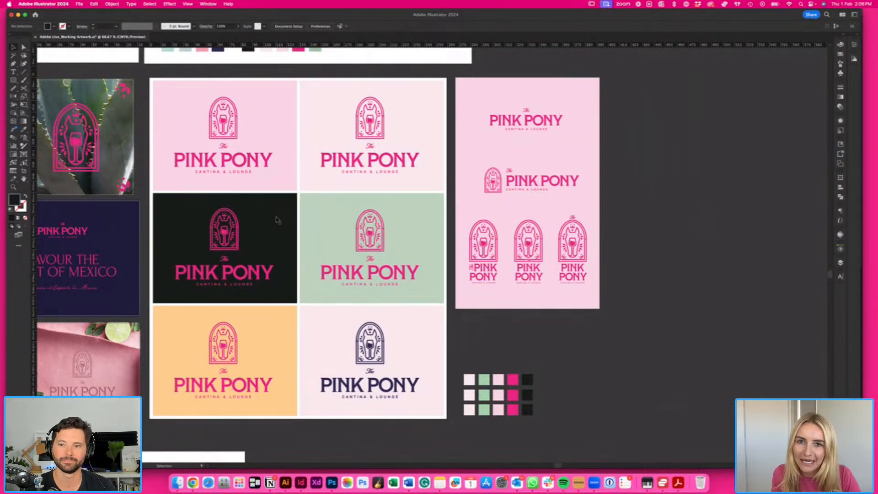
# - Change the black swatch in the grid's middle row to a deep navy blue
pyautogui.moveTo(527, 379)
pyautogui.mouseDown()
pyautogui.moveTo(527, 366)
pyautogui.moveTo(527, 394)
pyautogui.mouseUp()
pyautogui.click(839, 47)
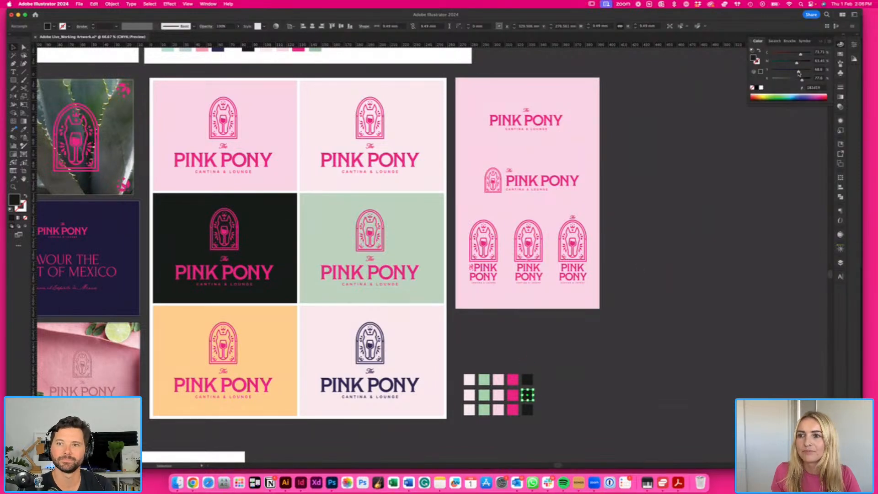
pyautogui.moveTo(790, 73); pyautogui.dragTo(786, 73)
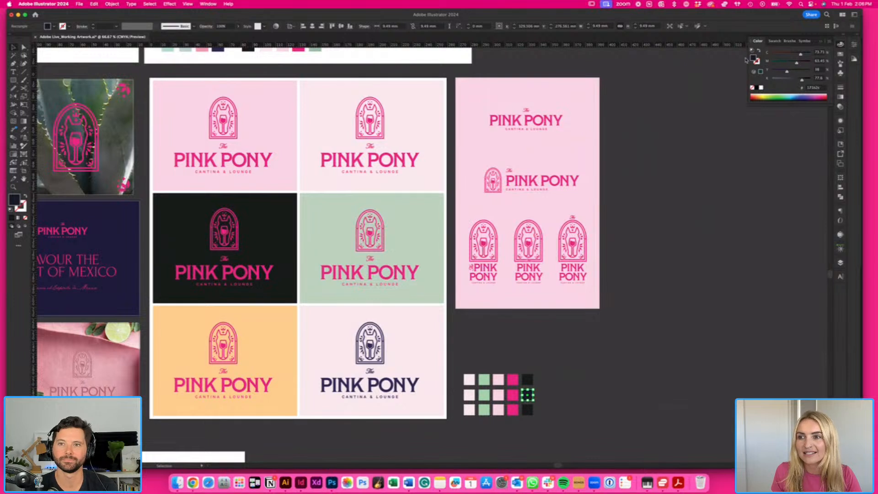
pyautogui.doubleClick(752, 58)
pyautogui.moveTo(389, 266); pyautogui.dragTo(412, 267)
pyautogui.click(511, 203)
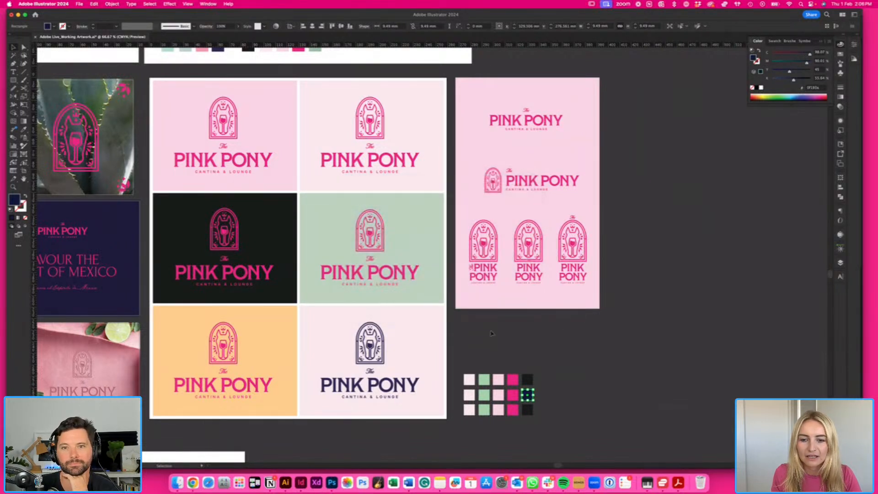
# - Apply the new deep navy swatch to the black logo tile's background
pyautogui.click(280, 252)
pyautogui.press('i')
pyautogui.click(527, 395)
pyautogui.press('v')
pyautogui.click(548, 362)
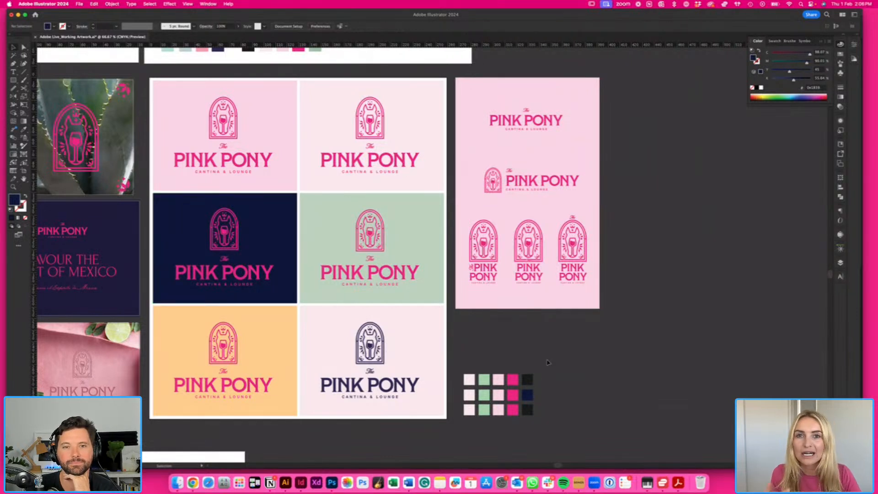
# - Recolour the muted green logo tile's background with the green swatch from the grid's middle row
pyautogui.click(442, 268)
pyautogui.press('i')
pyautogui.click(483, 394)
pyautogui.press('v')
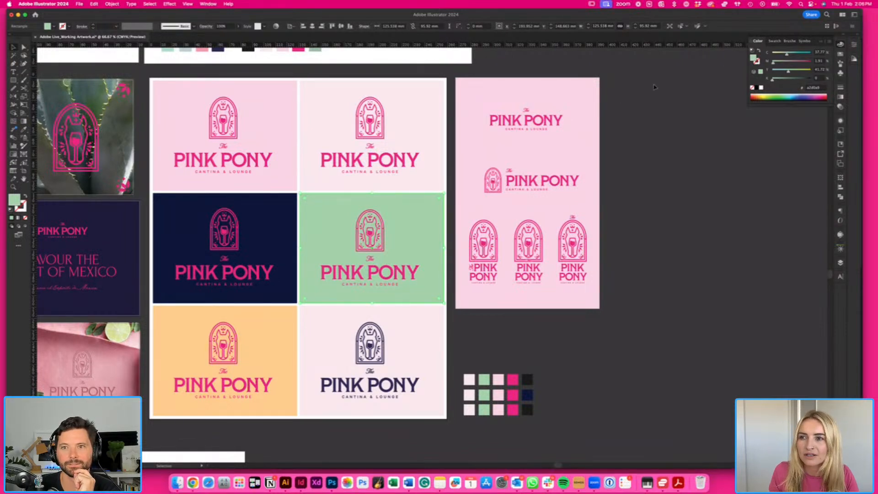
# - Lighten the green logo tile's background to a softer mint green
pyautogui.doubleClick(753, 58)
pyautogui.press('super+v')
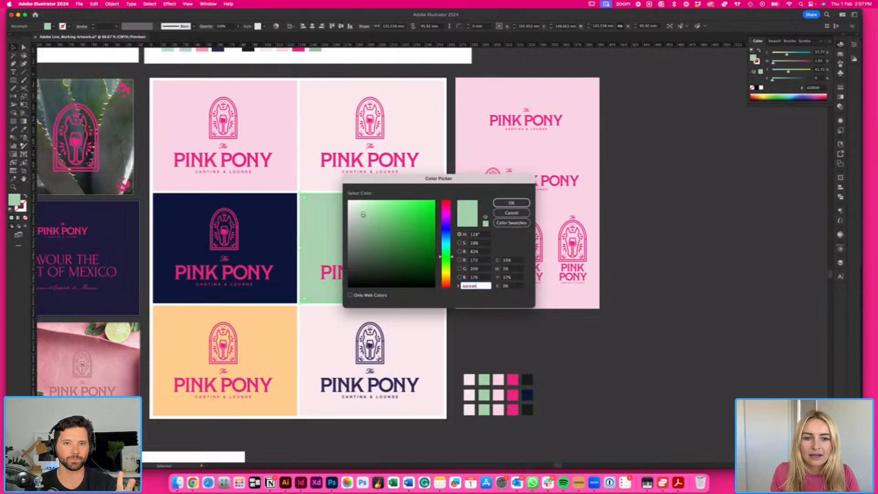
pyautogui.press('Return')
pyautogui.click(536, 343)
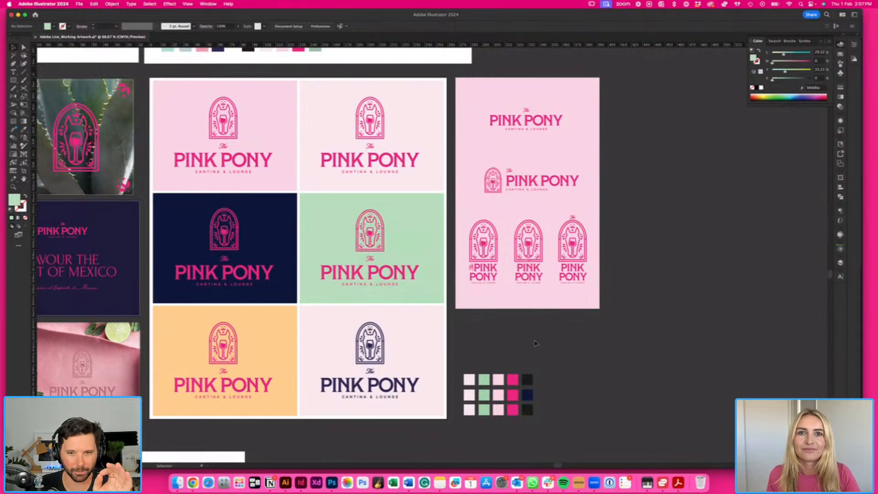
# - Examine the pink logo up close on the pink, navy, green and orange backgrounds of the colour versions
pyautogui.scroll(1, 417, 240)
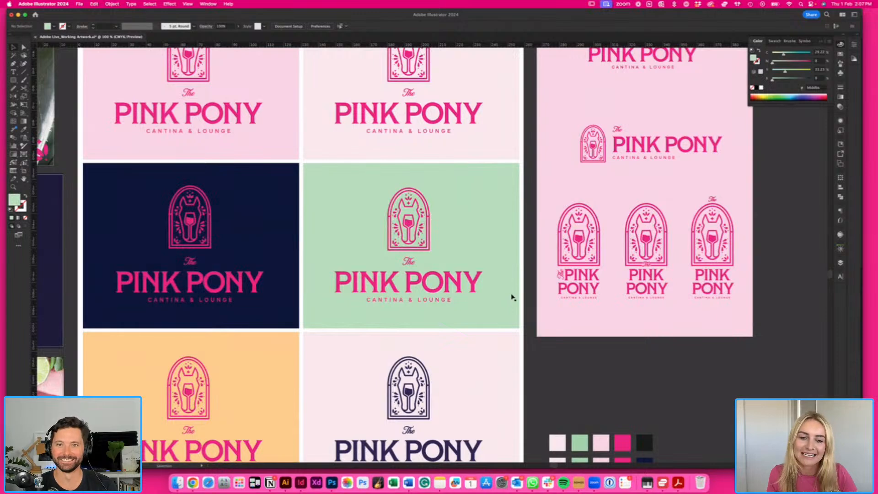
pyautogui.press('space')
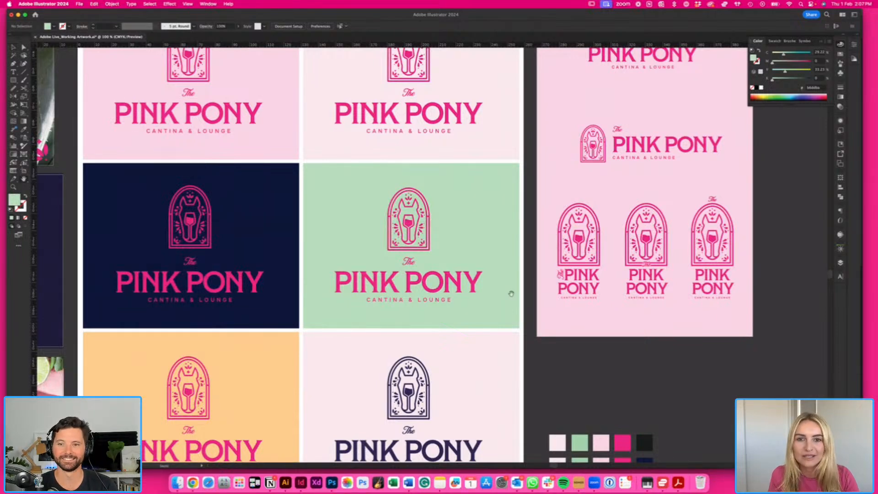
pyautogui.scroll(4, 510, 294)
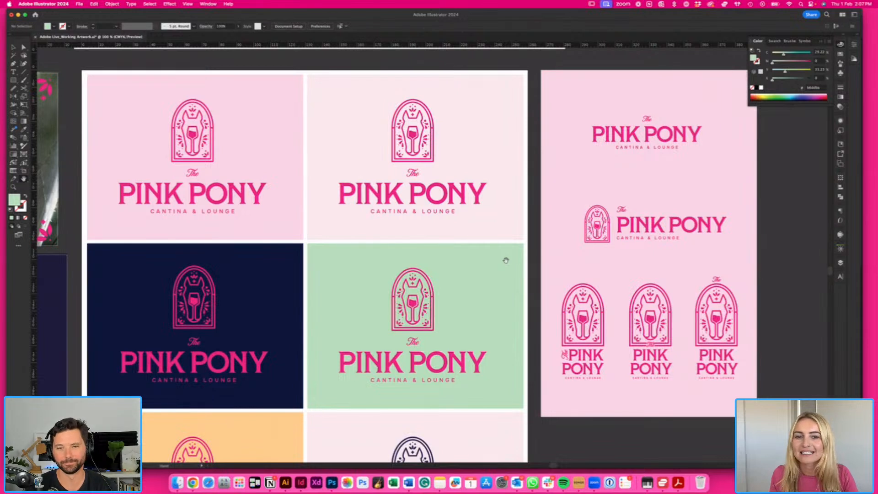
pyautogui.hscroll(-2, 505, 260)
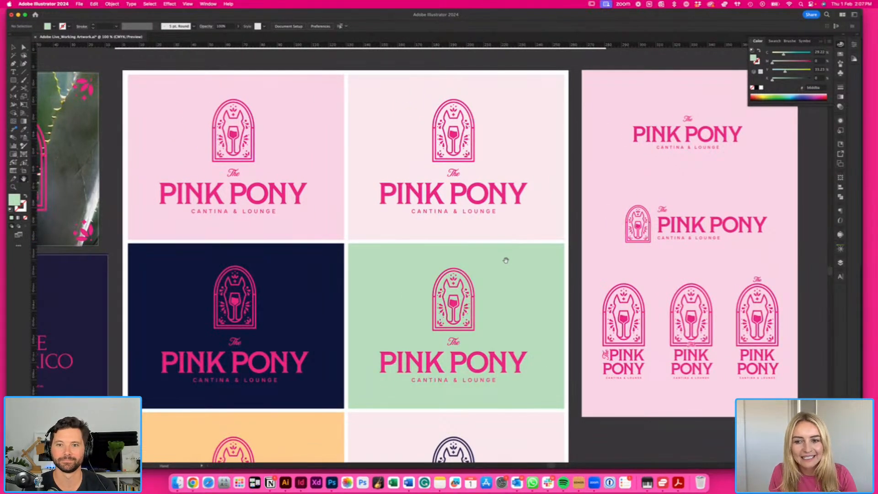
pyautogui.hscroll(1, 506, 260)
pyautogui.scroll(-1, 506, 260)
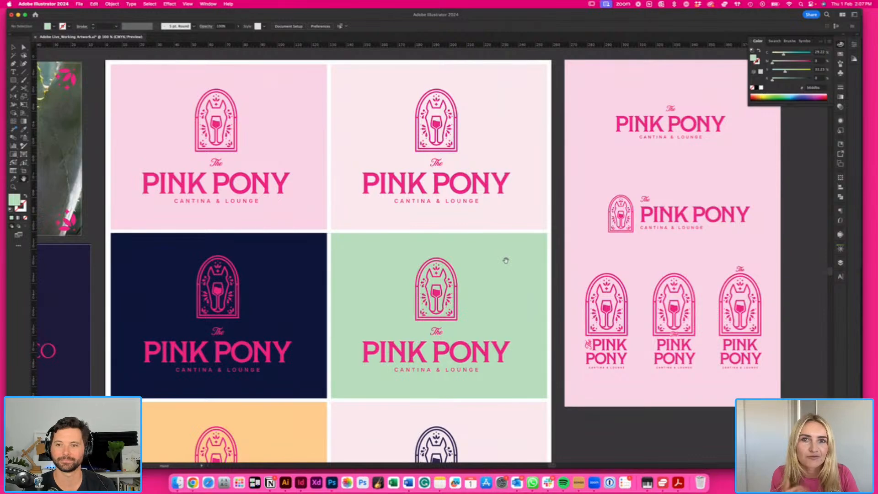
pyautogui.press('v')
pyautogui.scroll(-5, 505, 264)
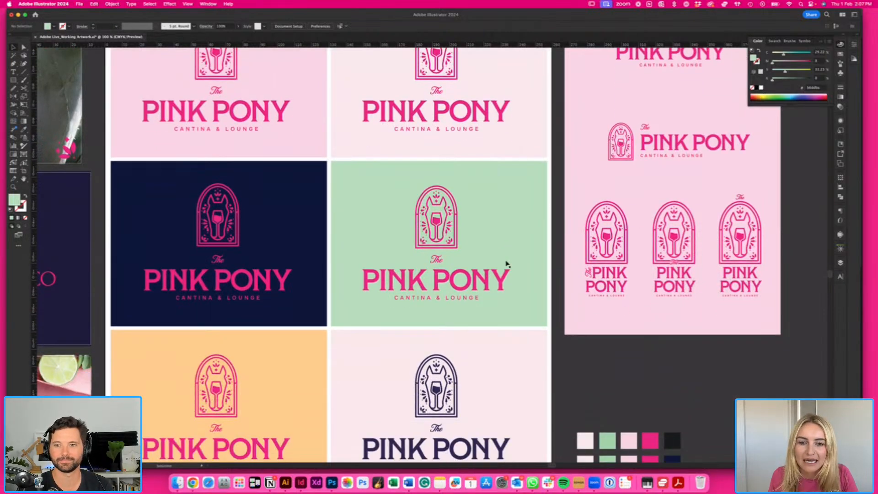
pyautogui.hscroll(1, 505, 264)
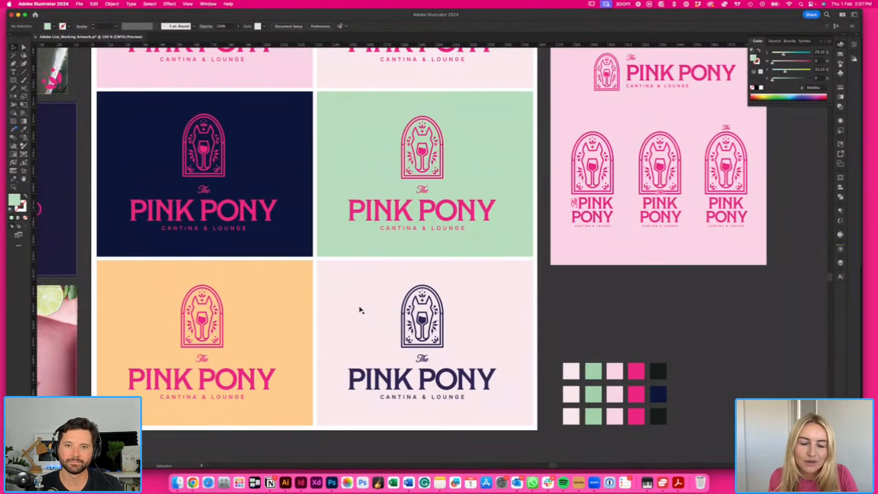
# - View the wordmark-only, horizontal and stacked logo layouts on the pink artboard
pyautogui.press('super+minus')
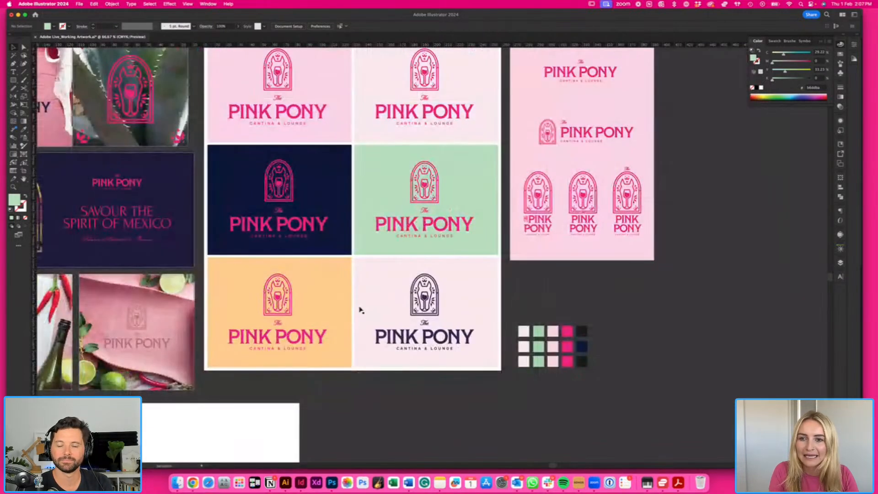
pyautogui.scroll(5, 360, 310)
pyautogui.hscroll(4, 361, 310)
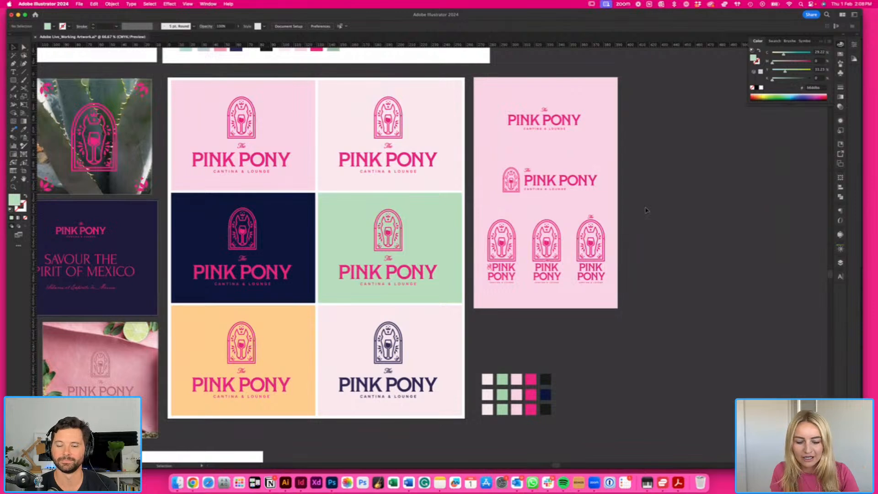
pyautogui.press('super+1')
pyautogui.hscroll(5, 451, 246)
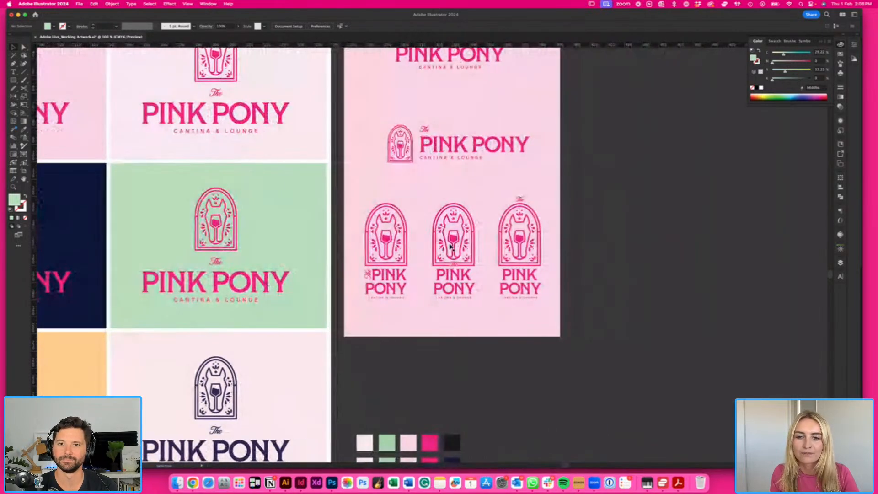
pyautogui.hscroll(3, 450, 246)
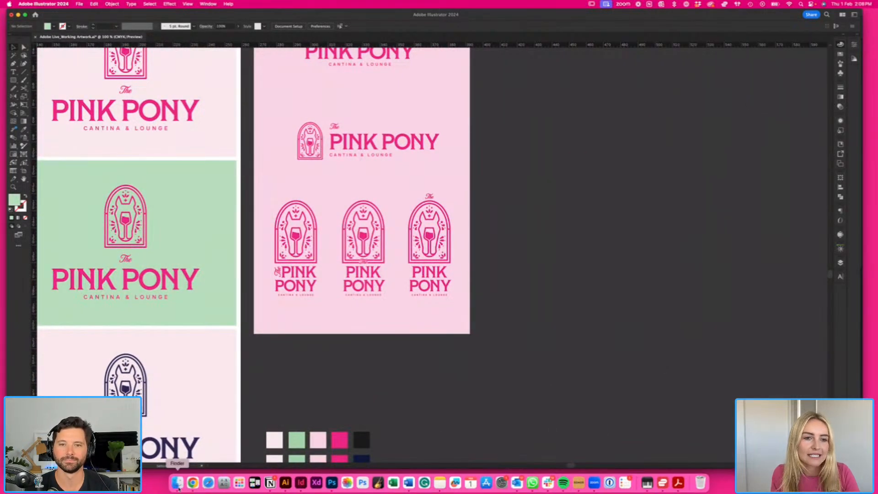
# - Switch to Finder and show the Adobe Live Jan 24 folder as icons
pyautogui.click(177, 483)
pyautogui.press('super+1')
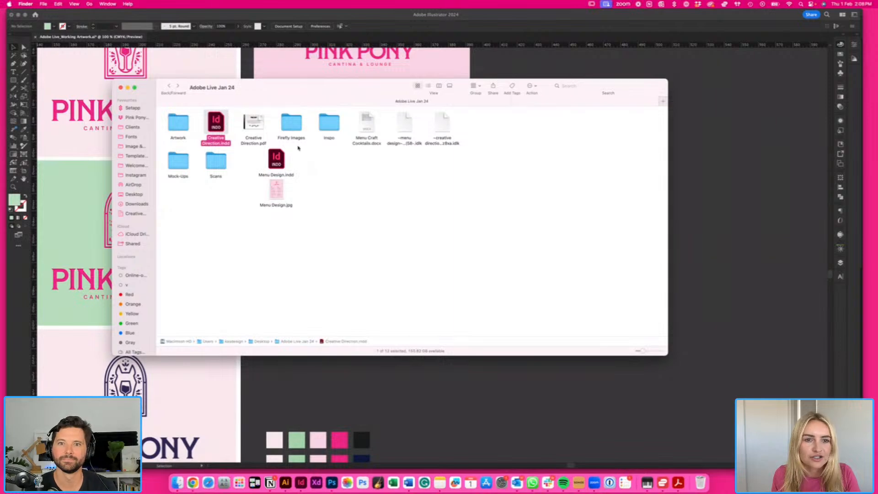
# - Place the PP Adobe Live_Glass.jpg mock-up from the Mock-Ups folder beside the pink logo artboard, view it and delete it again
pyautogui.doubleClick(173, 168)
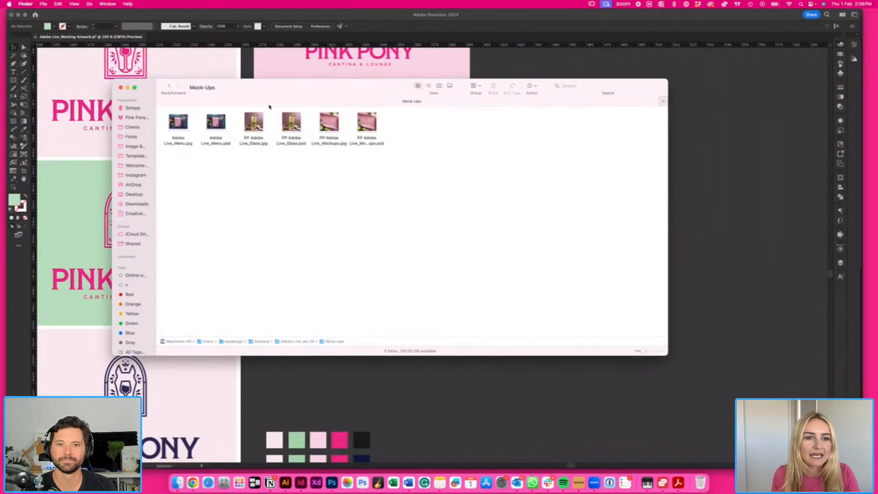
pyautogui.moveTo(253, 121); pyautogui.dragTo(731, 151)
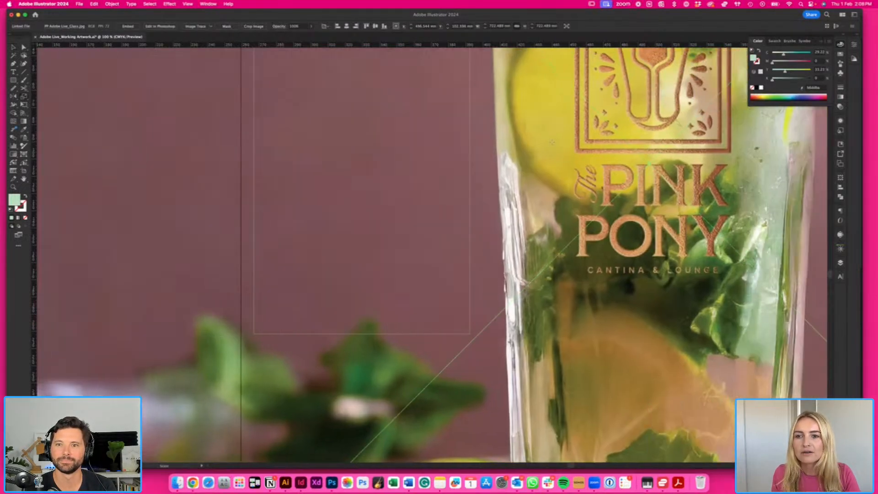
pyautogui.click(552, 142)
pyautogui.moveTo(660, 256); pyautogui.dragTo(625, 259)
pyautogui.press('v')
pyautogui.click(473, 159)
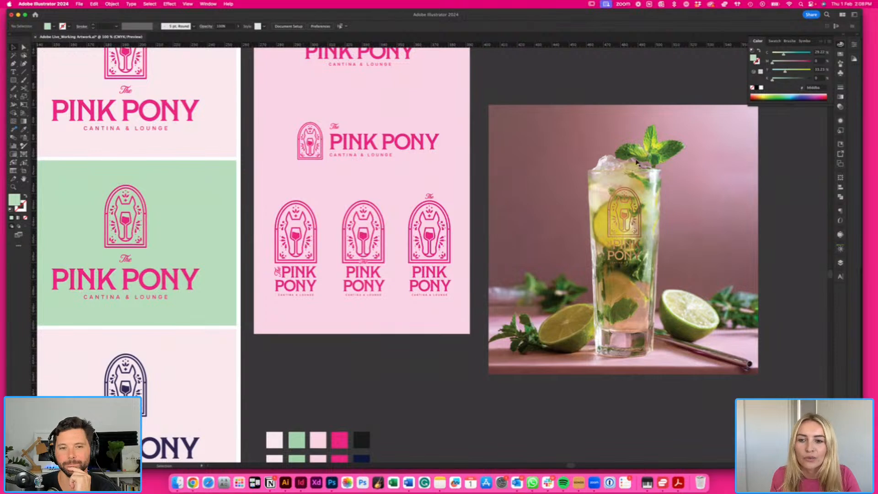
pyautogui.click(645, 253)
pyautogui.press('Delete')
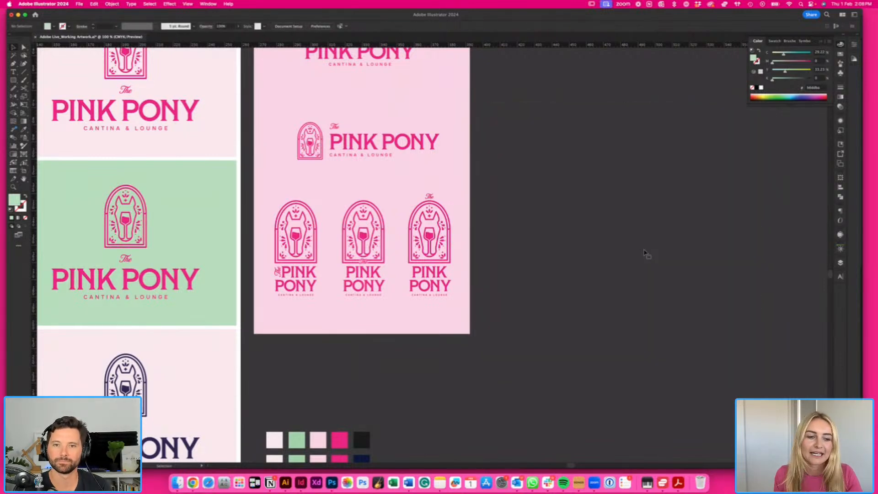
# - Examine the brand mock-ups next to the logo colour versions, including the navy cocktail banner
pyautogui.hscroll(-3, 645, 253)
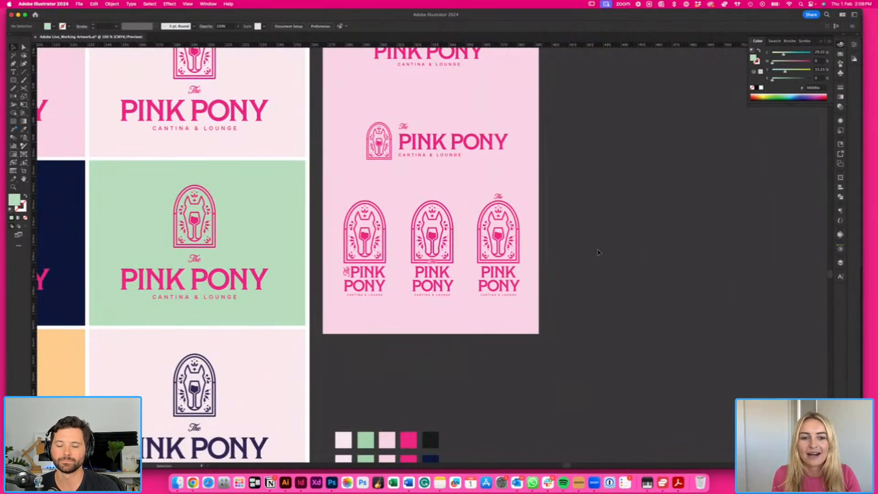
pyautogui.hscroll(-5, 594, 253)
pyautogui.hscroll(-5, 594, 253)
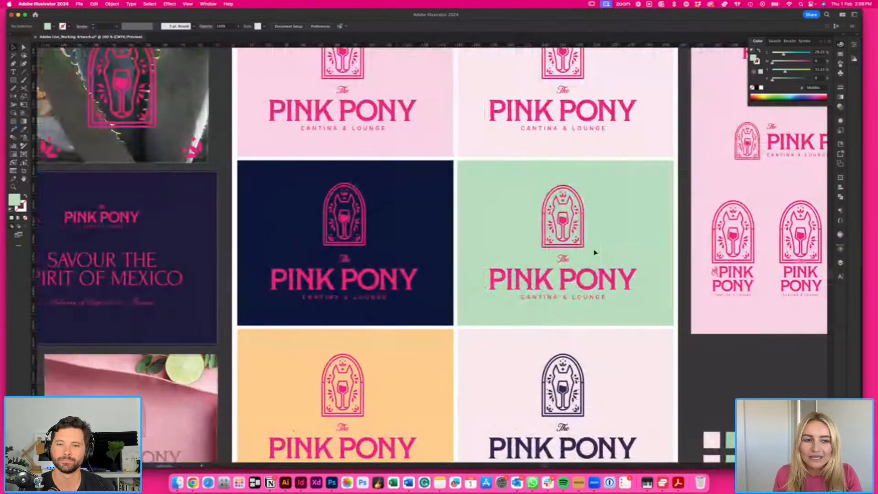
pyautogui.press('super+minus')
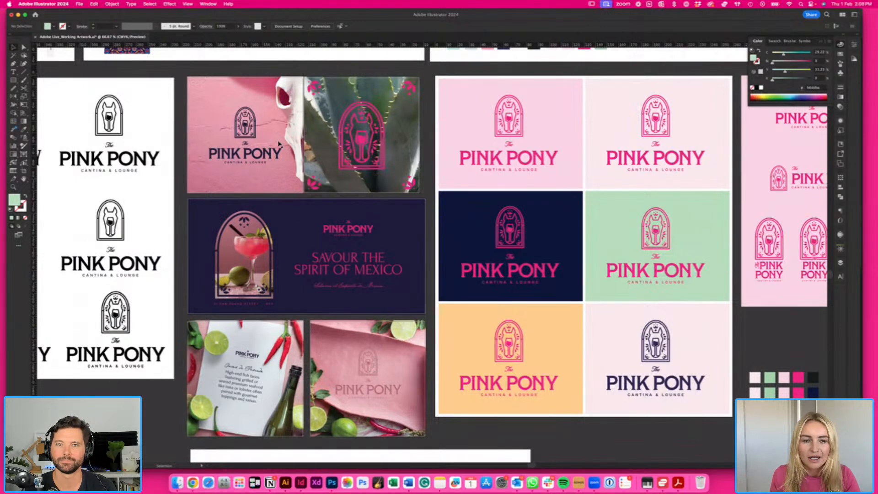
pyautogui.hscroll(1, 279, 144)
pyautogui.scroll(-1, 279, 144)
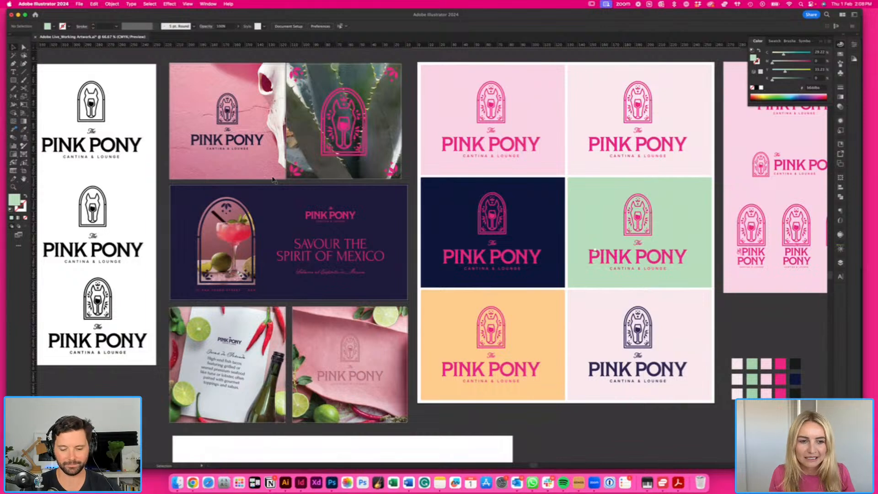
pyautogui.press('space')
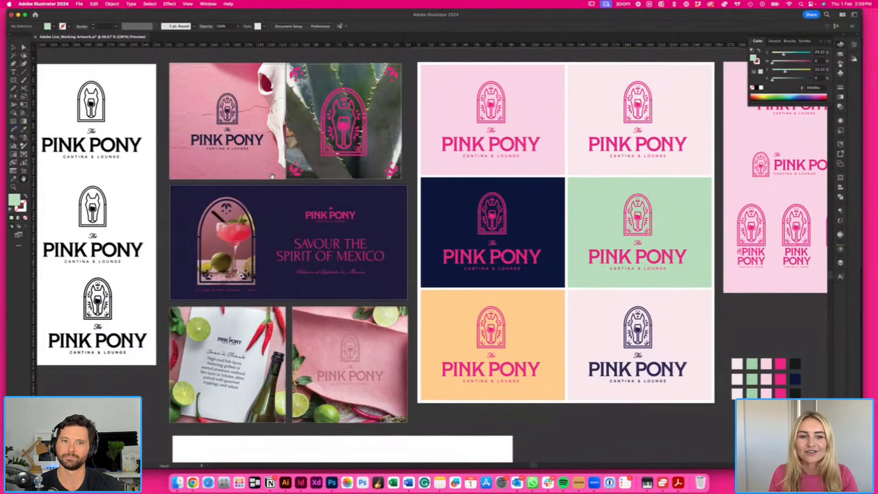
pyautogui.press('a')
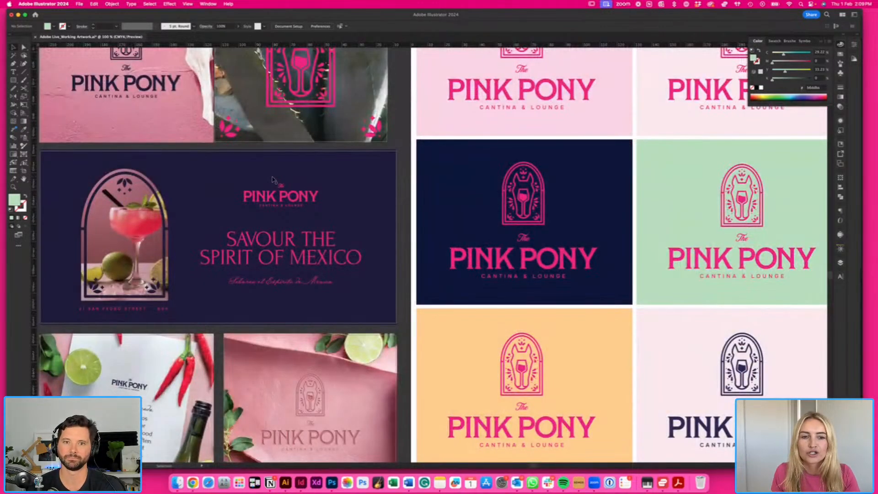
pyautogui.hscroll(-5, 272, 179)
pyautogui.click(342, 259)
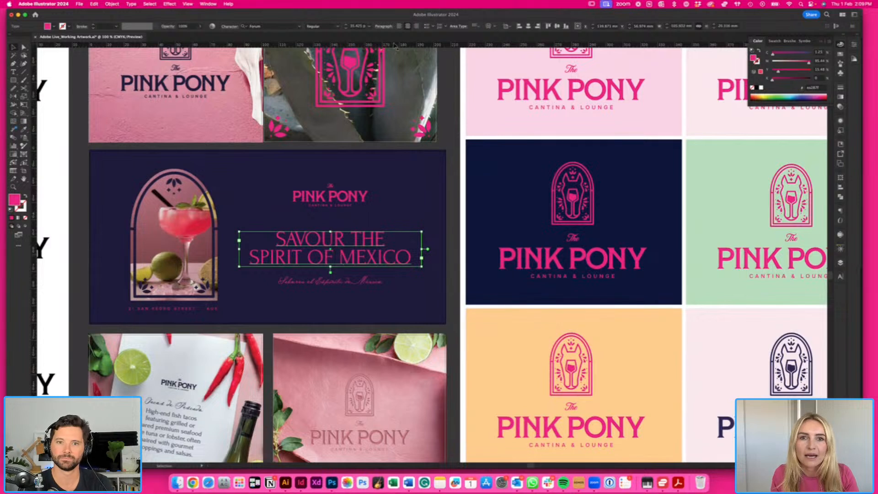
pyautogui.hscroll(-2, 376, 133)
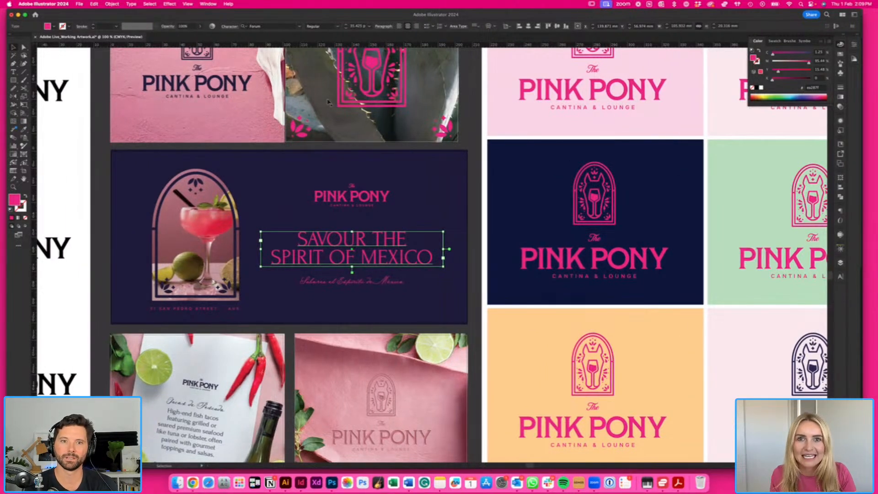
pyautogui.click(300, 27)
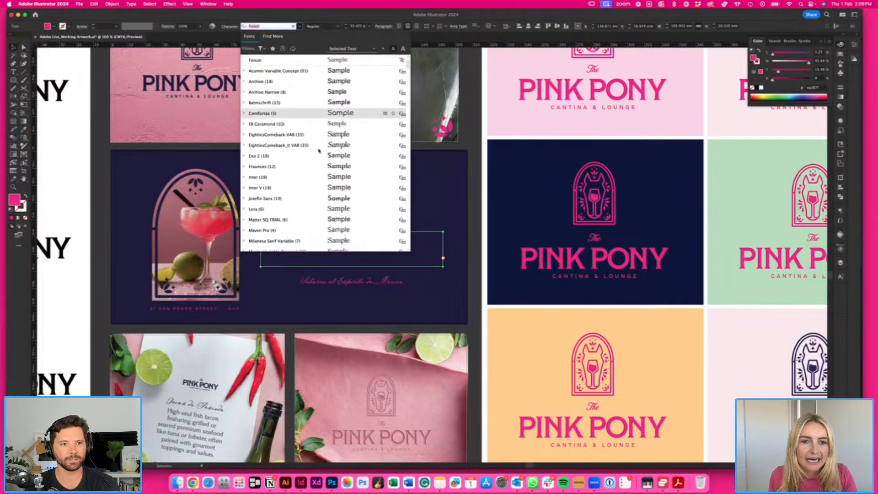
pyautogui.scroll(3, 351, 124)
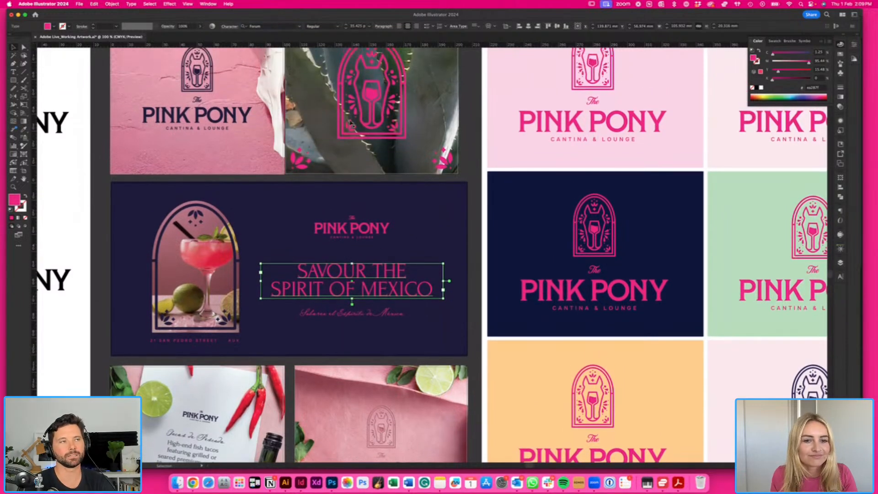
pyautogui.click(472, 172)
# - Try the EightiesComeback_It VAR font on the navy banner's "SAVOUR THE SPIRIT OF MEXICO" headline
pyautogui.hscroll(5, 402, 300)
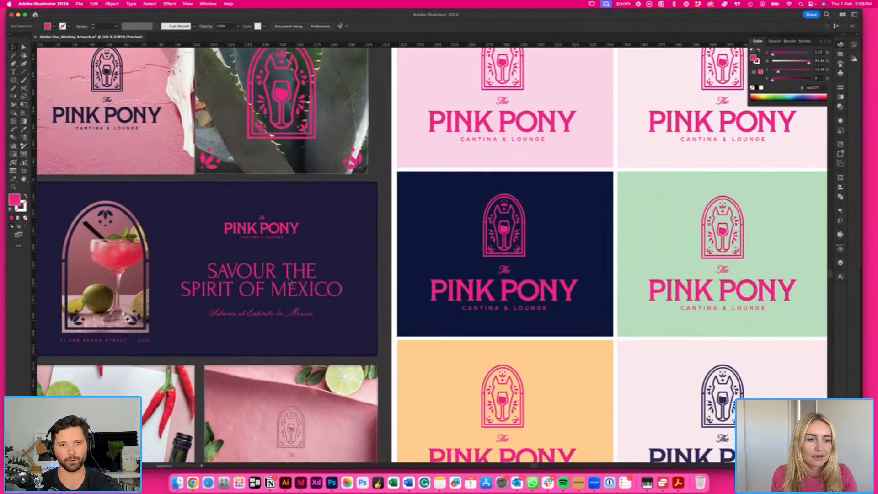
pyautogui.click(288, 280)
pyautogui.click(299, 26)
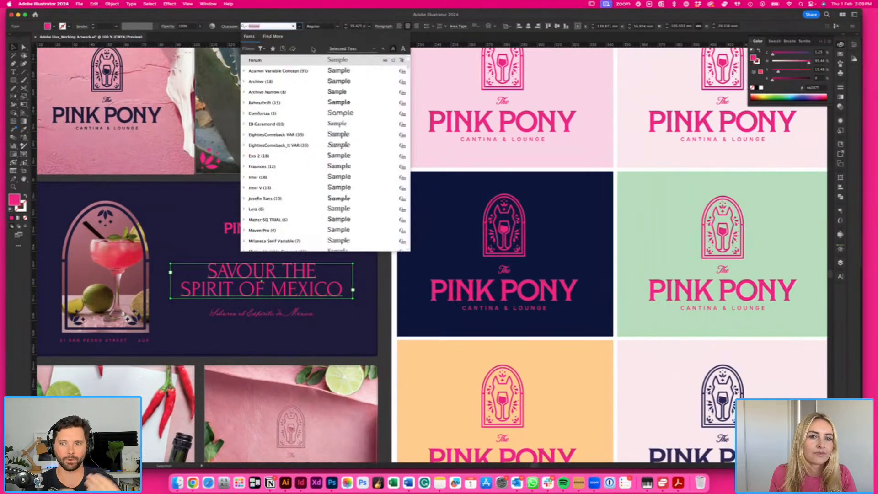
pyautogui.click(342, 145)
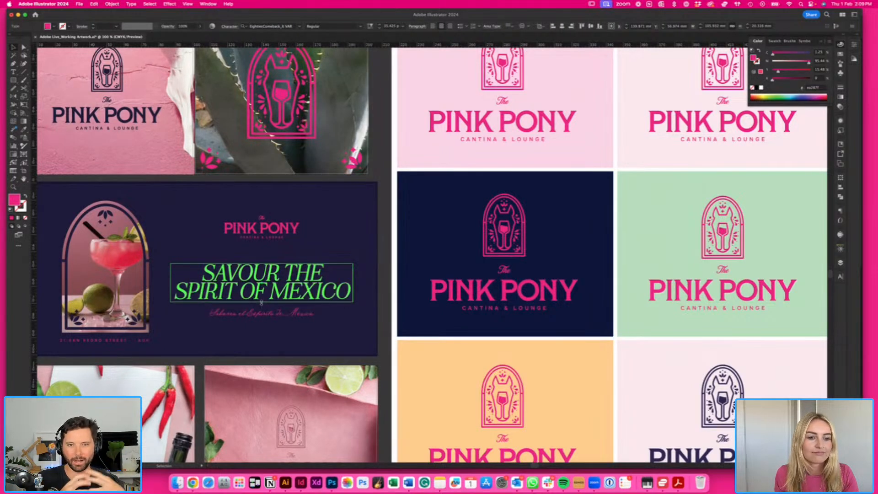
pyautogui.click(396, 217)
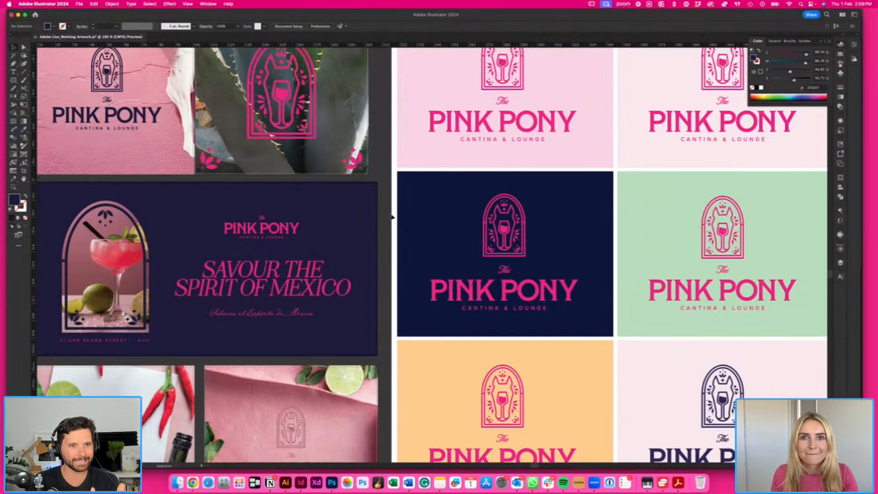
# - Undo the font change on the banner headline and deselect it
pyautogui.hscroll(-2, 392, 216)
pyautogui.press('super+z')
pyautogui.press('super+z')
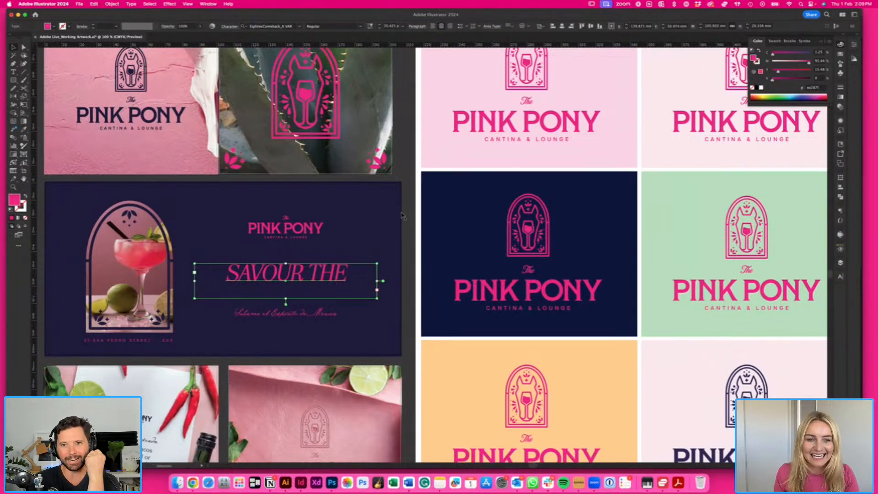
pyautogui.click(408, 220)
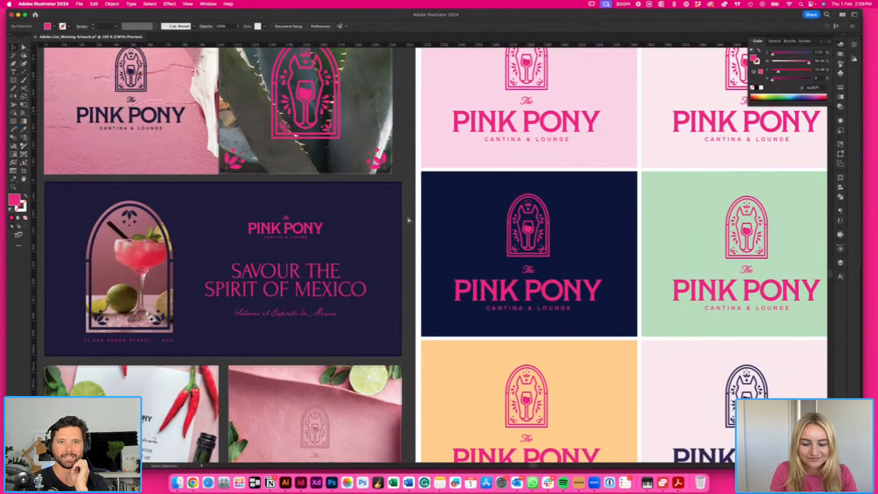
# - Duplicate the five mock-up artboards with their artwork into the empty area beyond the pink logo-layout artboard
pyautogui.press('super+minus')
pyautogui.press('super+minus')
pyautogui.scroll(-1, 408, 220)
pyautogui.hscroll(1, 408, 220)
pyautogui.press('super+minus')
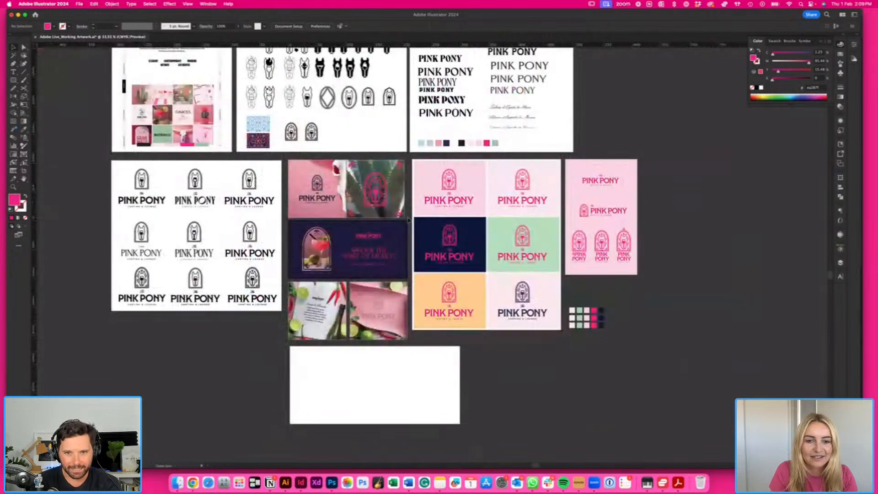
pyautogui.click(27, 172)
pyautogui.click(376, 213)
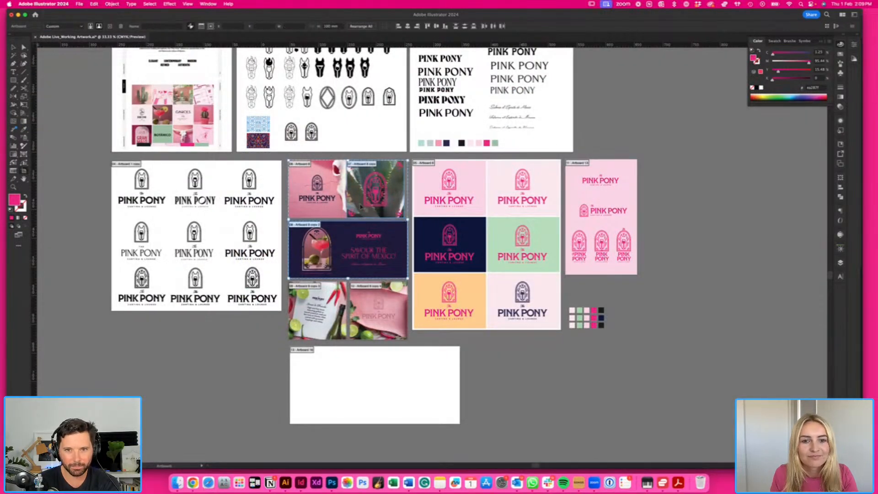
pyautogui.keyDown('shift'); pyautogui.click(320, 318); pyautogui.keyUp('shift')
pyautogui.keyDown('shift'); pyautogui.click(387, 316); pyautogui.keyUp('shift')
pyautogui.hscroll(5, 388, 315)
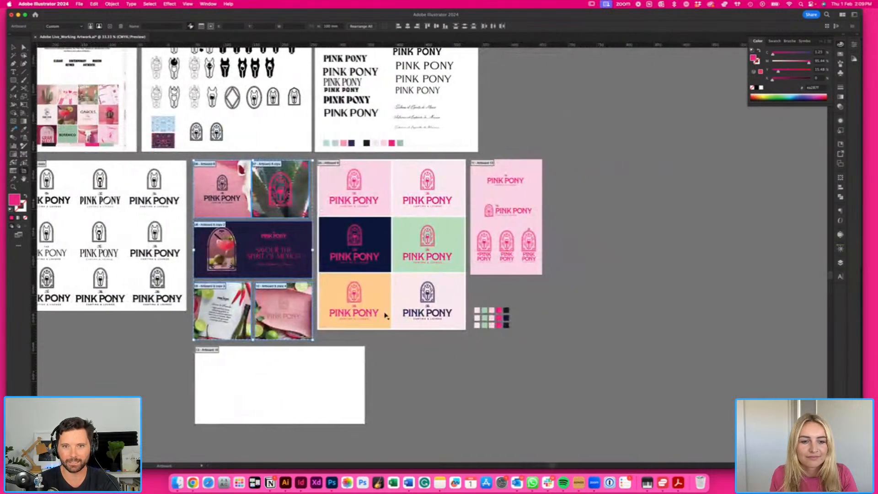
pyautogui.moveTo(194, 301); pyautogui.dragTo(682, 299)
# - Duplicate the copied mock-up artboards once more, placing the second set directly beside the first, and leave artboard editing
pyautogui.press('super+minus')
pyautogui.press('super+minus')
pyautogui.hscroll(15, 683, 299)
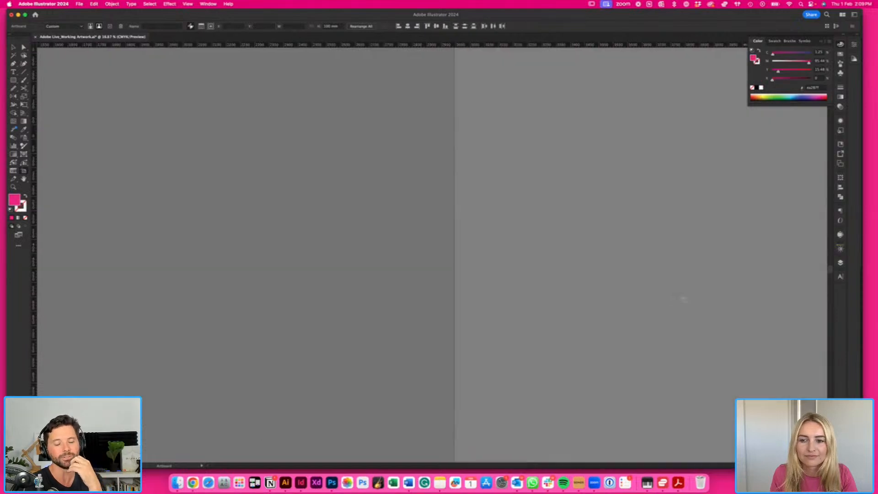
pyautogui.hscroll(-4, 683, 299)
pyautogui.hscroll(-4, 682, 299)
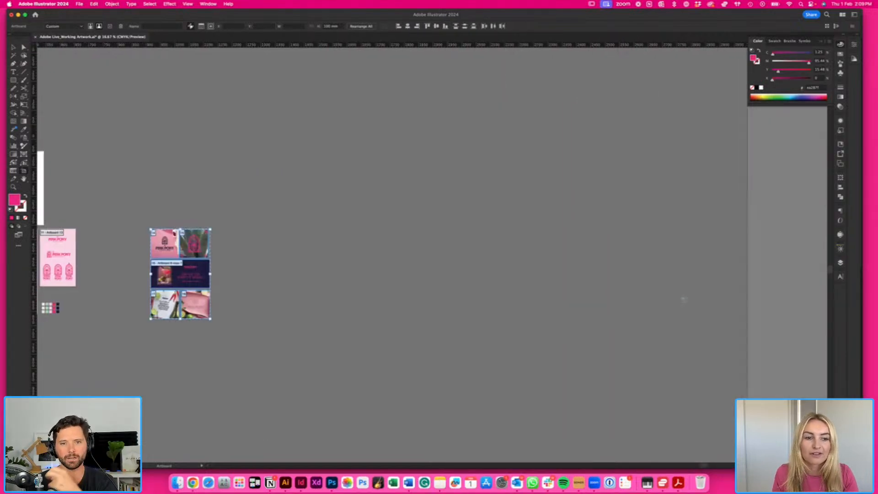
pyautogui.hscroll(-3, 247, 246)
pyautogui.moveTo(282, 273); pyautogui.dragTo(351, 273)
pyautogui.press('super+plus')
pyautogui.press('super+plus')
pyautogui.press('super+plus')
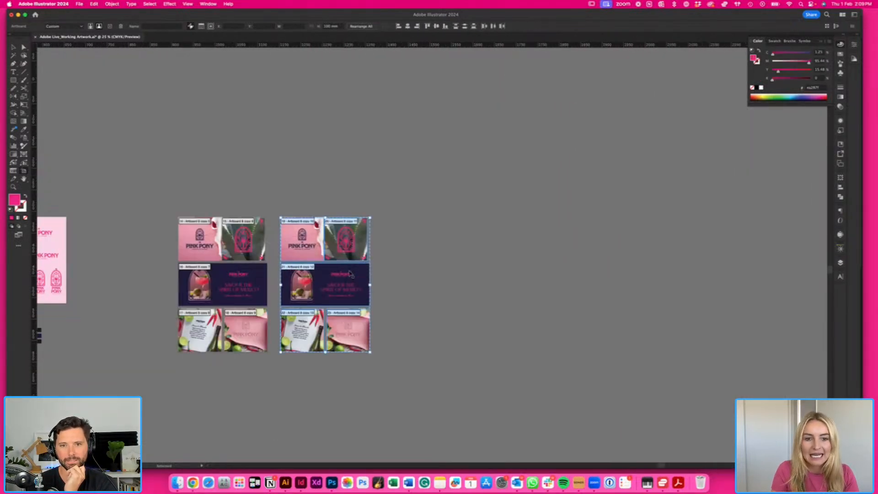
pyautogui.hscroll(-4, 350, 273)
pyautogui.hscroll(-6, 351, 272)
pyautogui.scroll(-3, 351, 273)
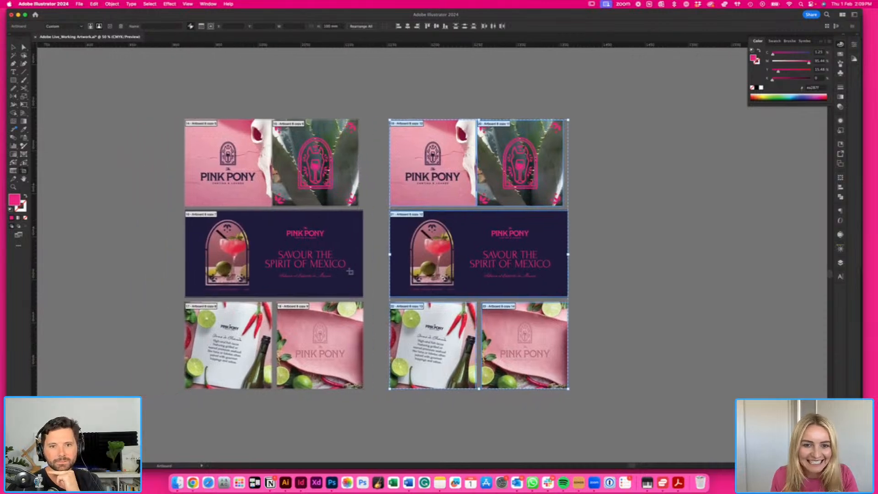
pyautogui.press('Escape')
# - Copy the grid of colour palette swatches to just above the two duplicated mock-up sets
pyautogui.hscroll(-2, 261, 220)
pyautogui.click(188, 4)
pyautogui.press('Escape')
pyautogui.hscroll(-12, 194, 321)
pyautogui.moveTo(121, 341); pyautogui.dragTo(614, 77)
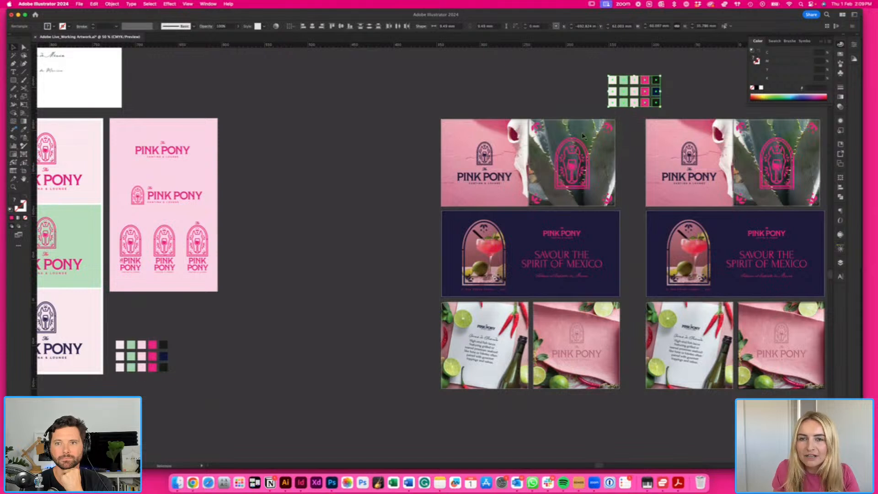
pyautogui.hscroll(12, 583, 135)
pyautogui.click(699, 209)
pyautogui.hscroll(1, 699, 209)
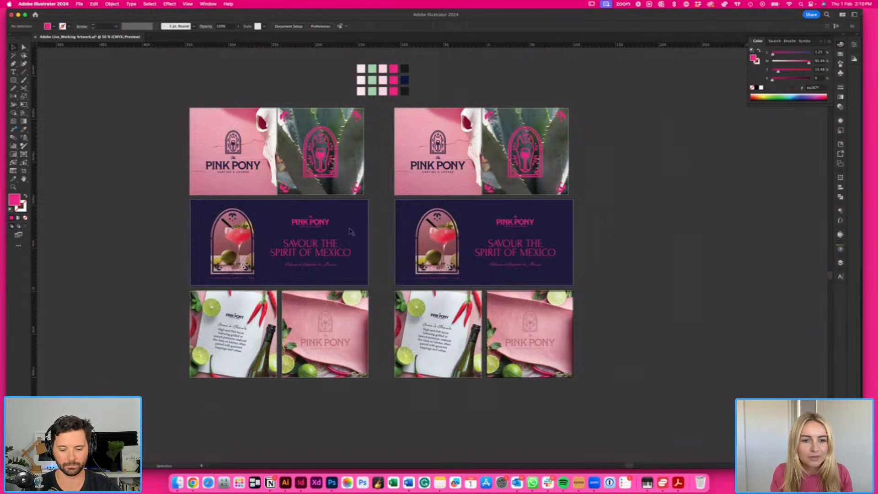
# - Try the palette's mint green as the background of the second set's navy banner, and undo it
pyautogui.click(415, 214)
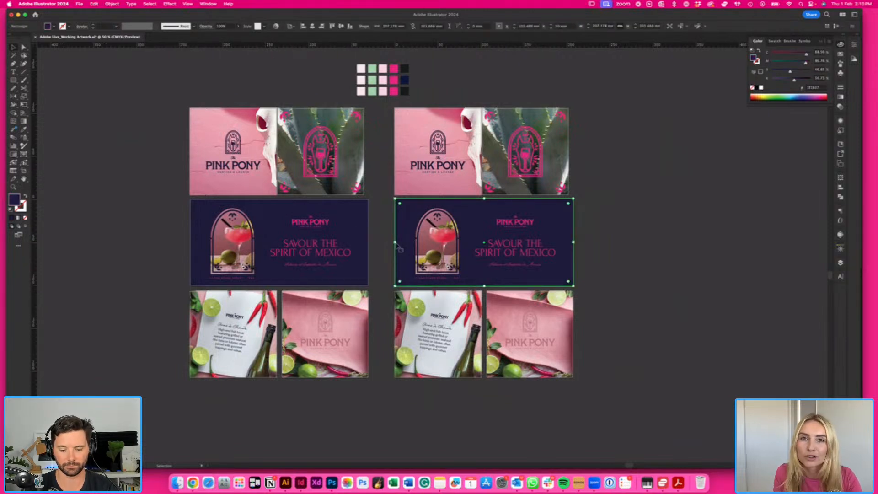
pyautogui.press('i')
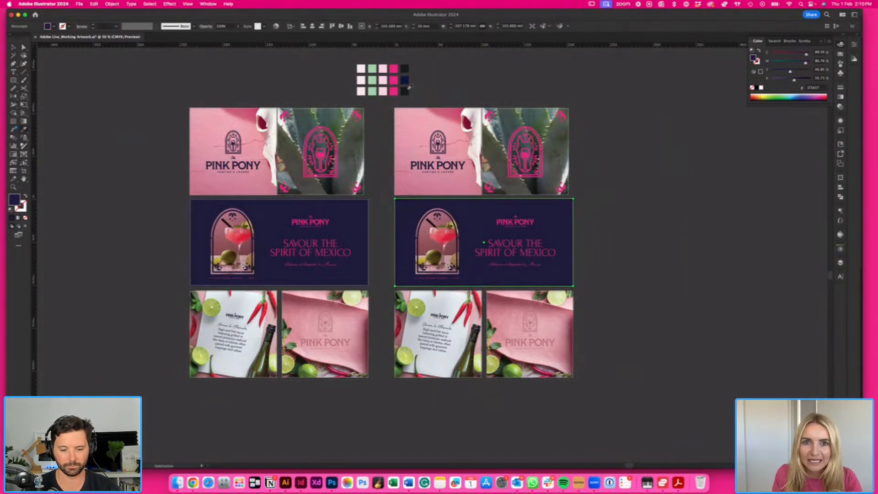
pyautogui.click(373, 79)
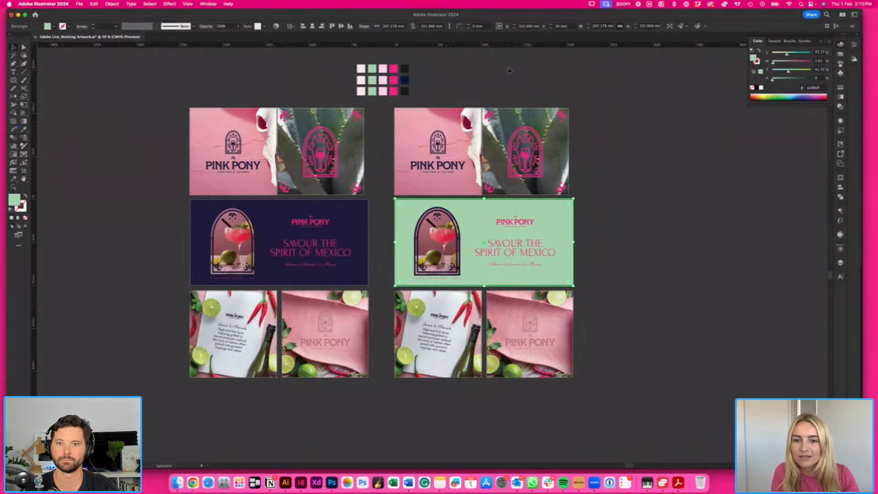
pyautogui.press('super+z')
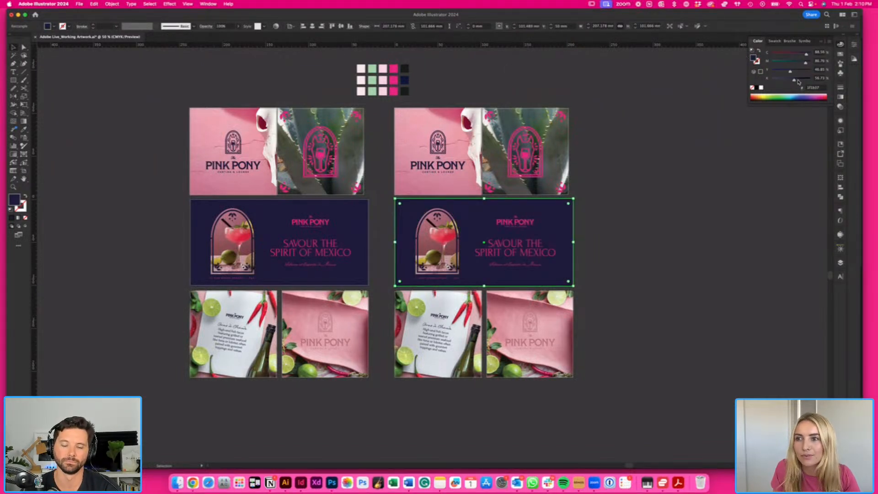
# - Darken the second set's banner background from navy to black by raising its black ink value
pyautogui.moveTo(798, 80); pyautogui.dragTo(809, 80)
pyautogui.click(640, 192)
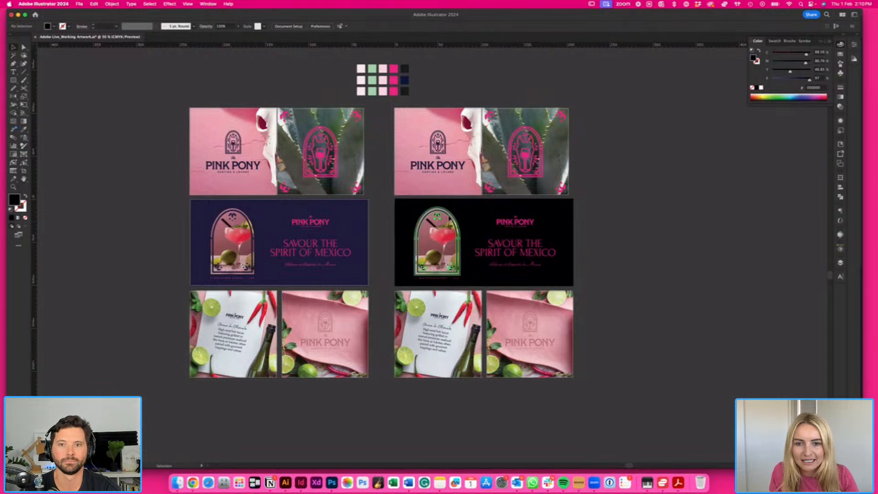
pyautogui.hscroll(3, 643, 238)
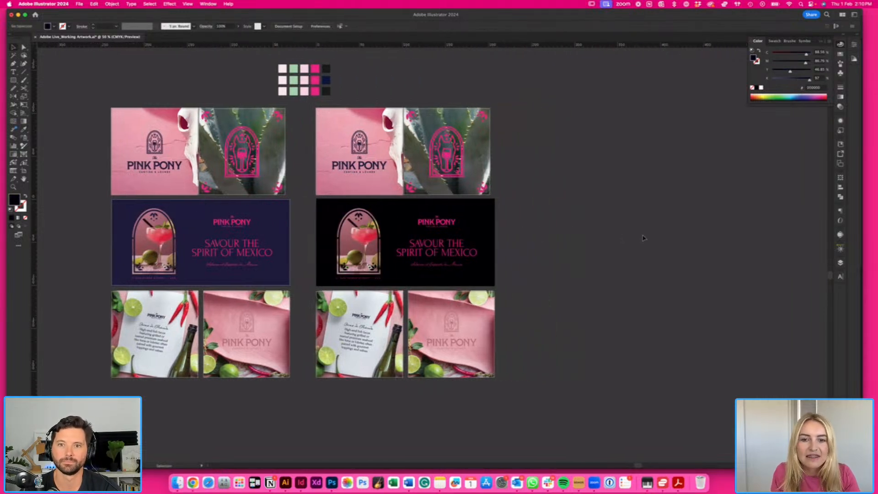
# - Duplicate the second mock-up artboard set beside itself to make a third set, and leave artboard editing
pyautogui.hotkey('shift', 'o')
pyautogui.keyDown('shift'); pyautogui.click(362, 174); pyautogui.keyUp('shift')
pyautogui.keyDown('shift'); pyautogui.click(434, 178); pyautogui.keyUp('shift')
pyautogui.keyDown('shift'); pyautogui.click(439, 366); pyautogui.keyUp('shift')
pyautogui.keyDown('shift'); pyautogui.click(346, 349); pyautogui.keyUp('shift')
pyautogui.moveTo(347, 349); pyautogui.dragTo(545, 349)
pyautogui.press('Escape')
# - Recolour the third set's black banner background navy by sampling the first set's banner
pyautogui.hscroll(2, 454, 214)
pyautogui.click(454, 215)
pyautogui.keyDown('shift'); pyautogui.click(464, 240); pyautogui.keyUp('shift')
pyautogui.press('i')
pyautogui.click(211, 211)
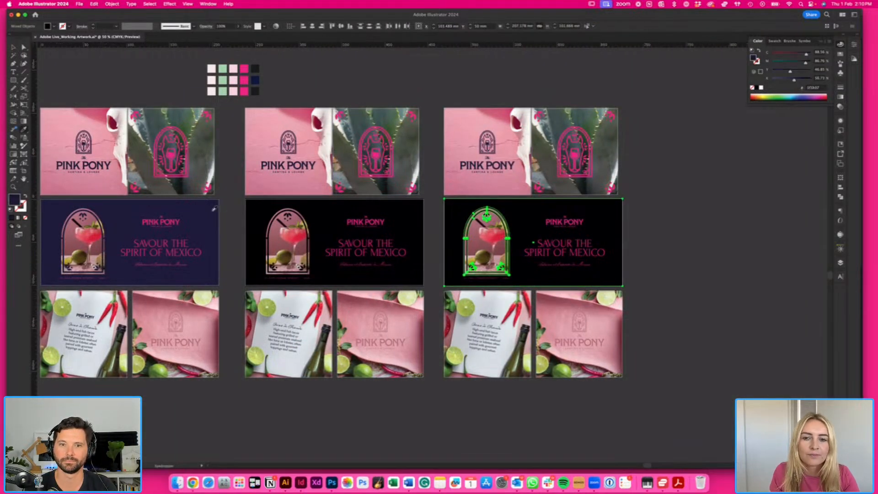
# - Set the third banner's headline in Crimson Text Regular and enlarge its text frame to fit both lines
pyautogui.press('v')
pyautogui.click(565, 251)
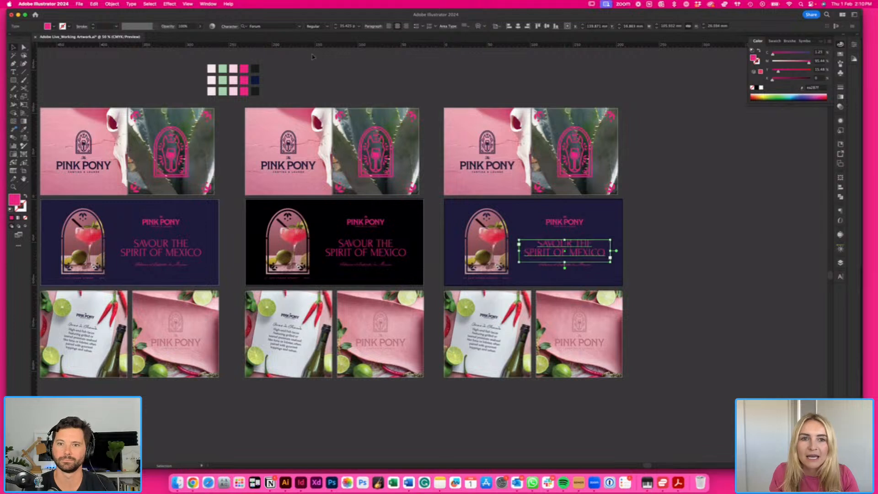
pyautogui.click(297, 27)
pyautogui.write('cri')
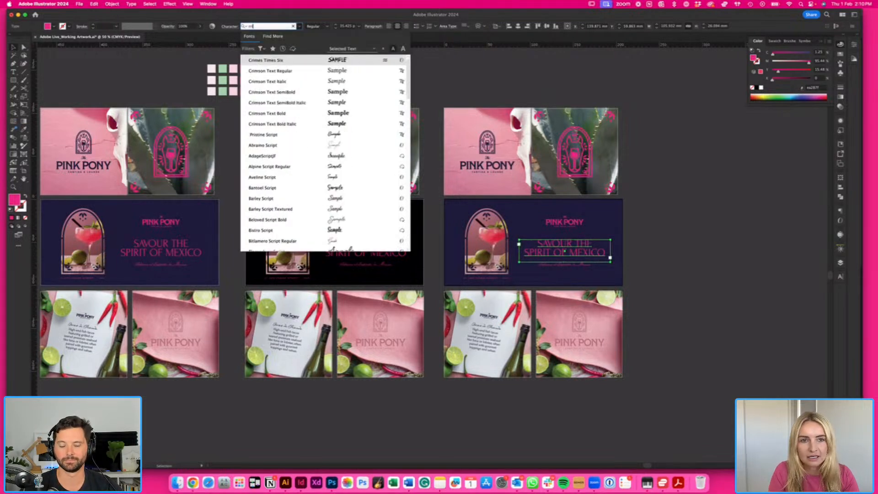
pyautogui.click(274, 71)
pyautogui.doubleClick(565, 257)
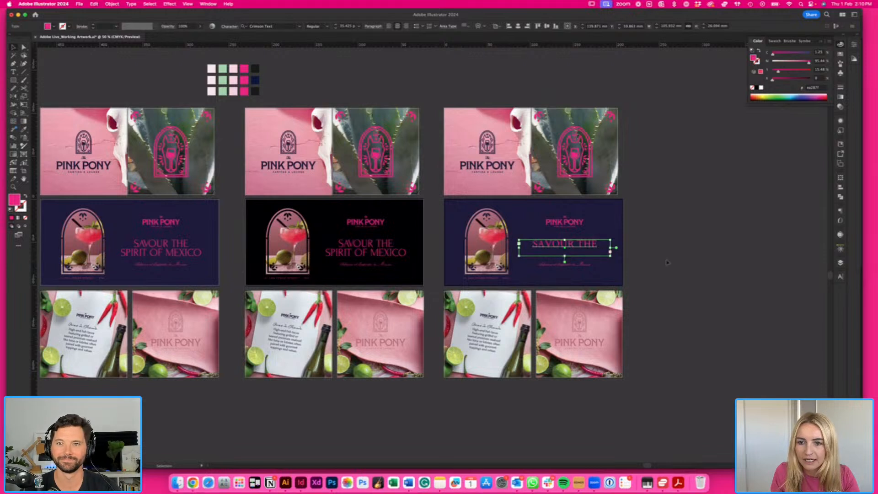
pyautogui.press('super+a')
pyautogui.click(648, 269)
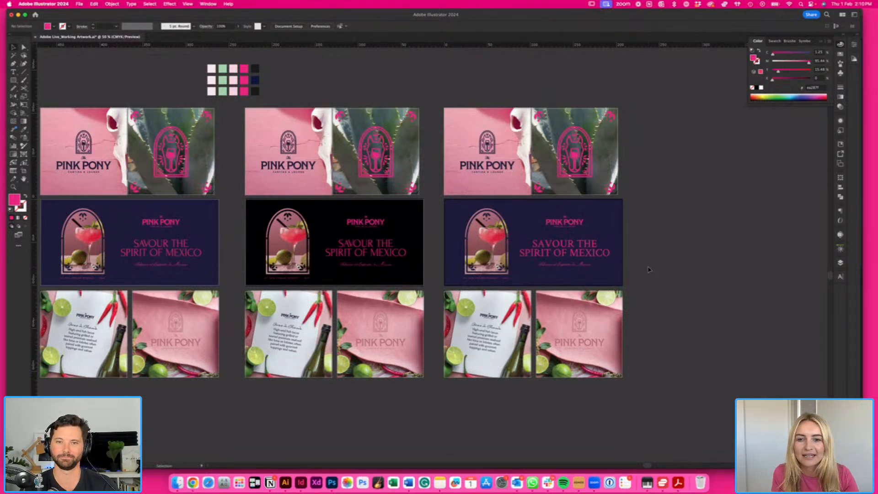
# - Try Crimson Text as the font of the menu description in the third set
pyautogui.hscroll(-2, 648, 269)
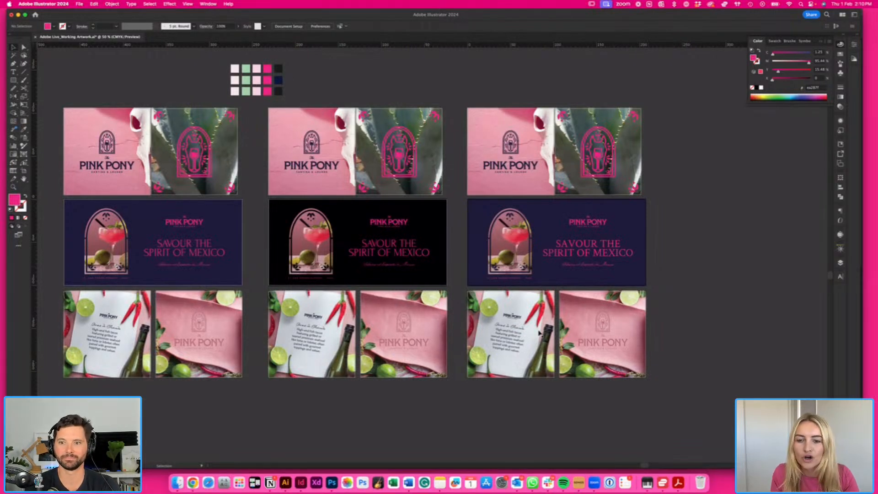
pyautogui.click(512, 346)
pyautogui.click(243, 26)
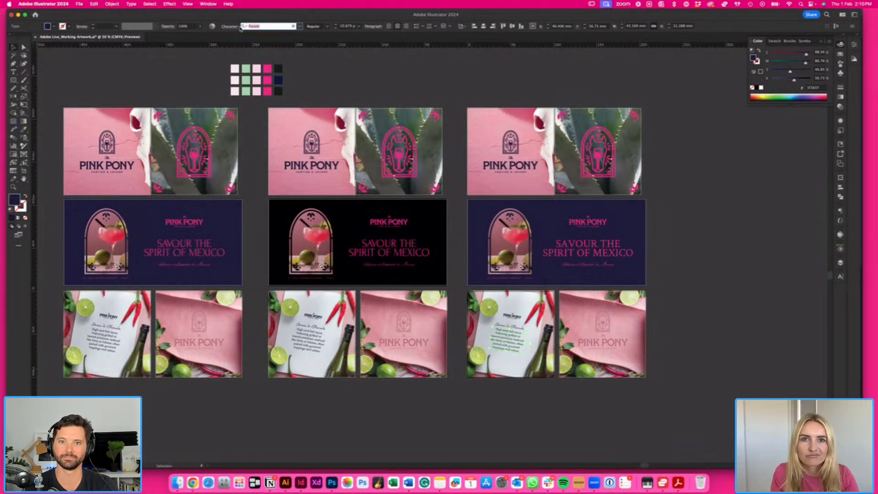
pyautogui.write('ots')
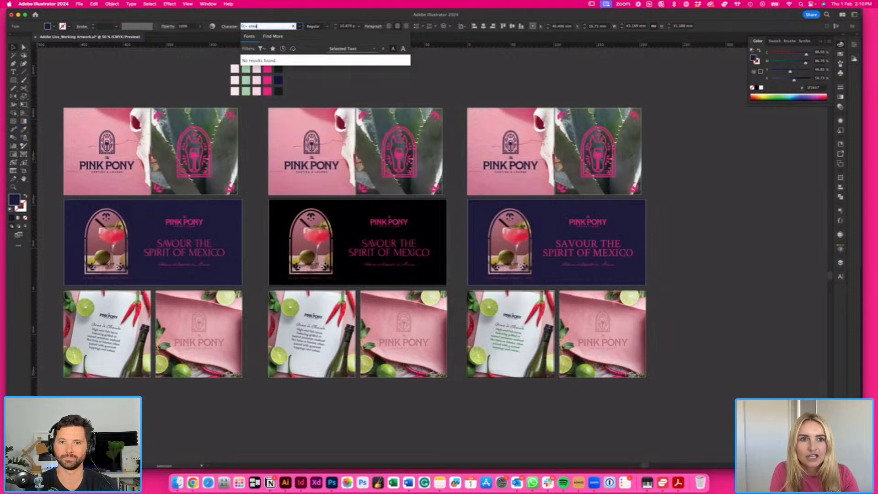
pyautogui.press('BackSpace')
pyautogui.press('BackSpace')
pyautogui.press('BackSpace')
pyautogui.press('BackSpace')
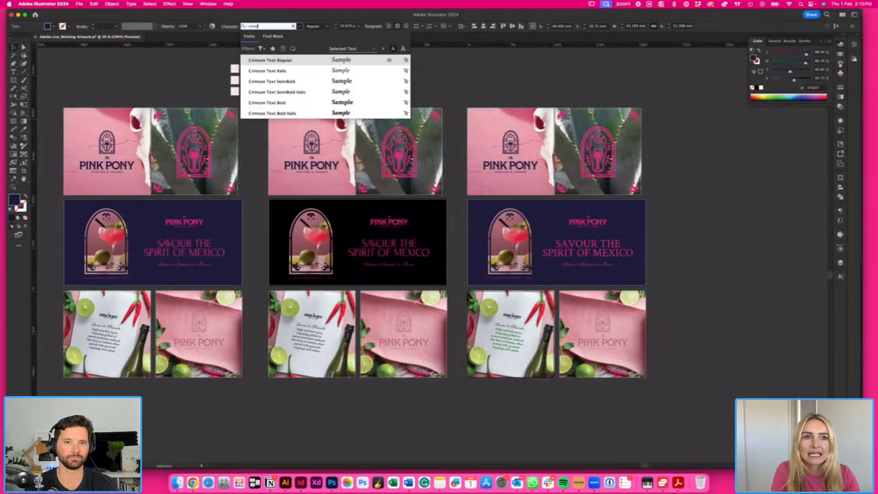
pyautogui.click(702, 305)
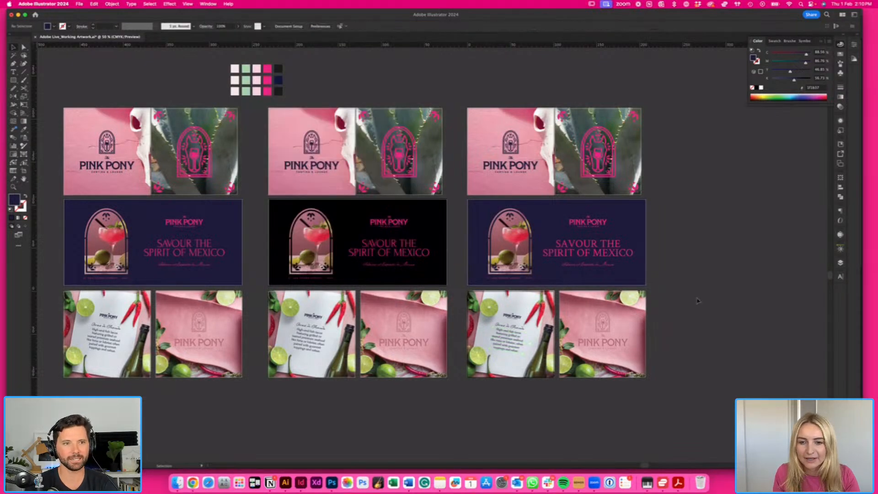
# - Show the mock-ups in Trim View so that only the artwork within the artboards is displayed
pyautogui.hscroll(2, 702, 305)
pyautogui.press('super+plus')
pyautogui.hscroll(5, 702, 305)
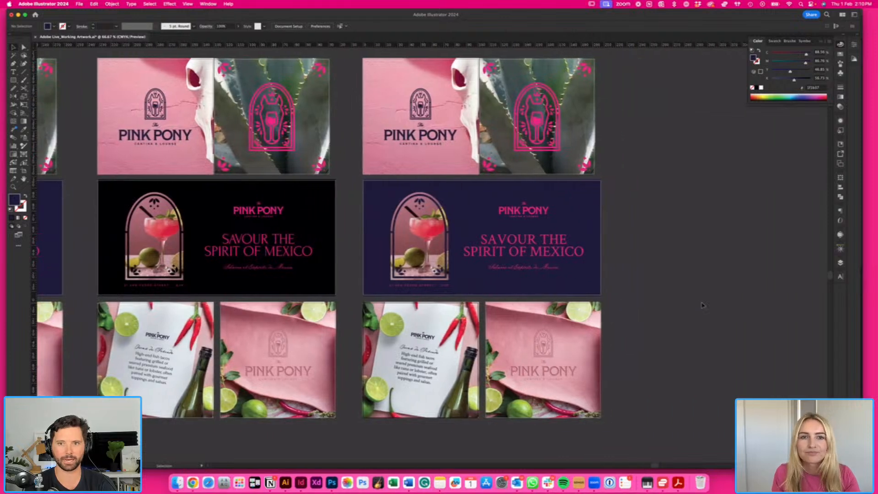
pyautogui.click(187, 3)
pyautogui.click(201, 48)
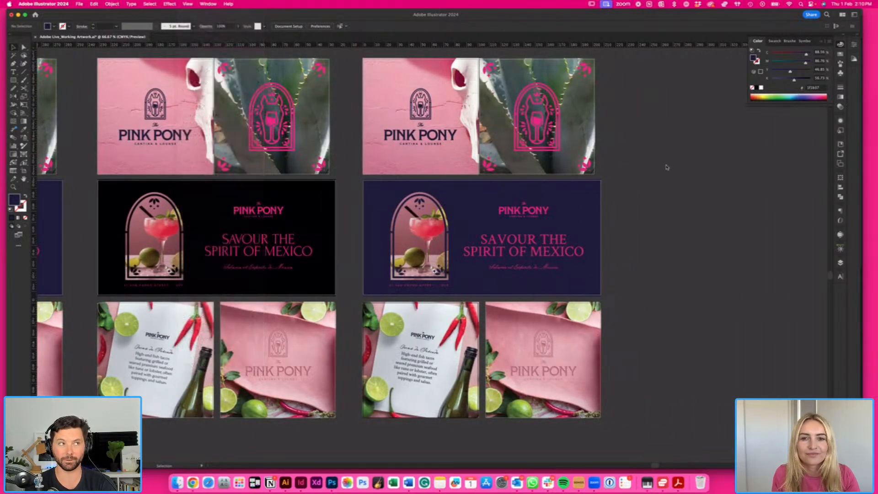
# - Compare the three mock-up sets side by side and collapse the colour controls
pyautogui.hscroll(3, 667, 168)
pyautogui.hscroll(3, 580, 173)
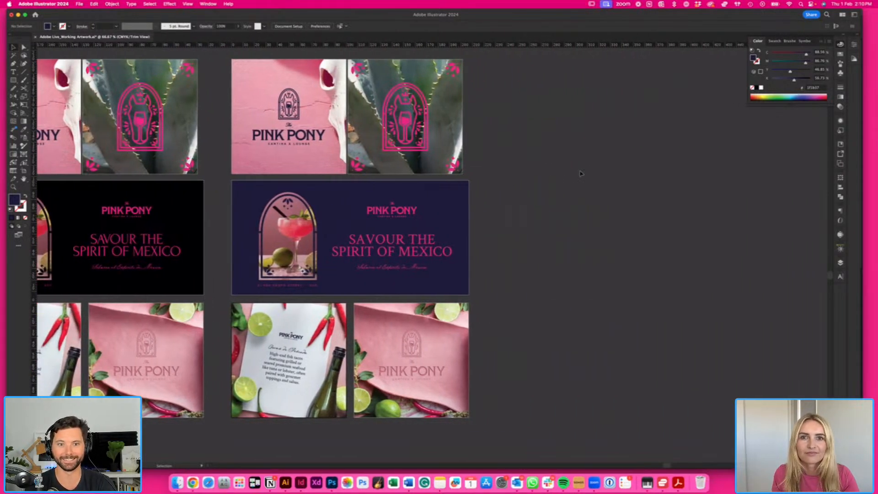
pyautogui.hscroll(-4, 577, 173)
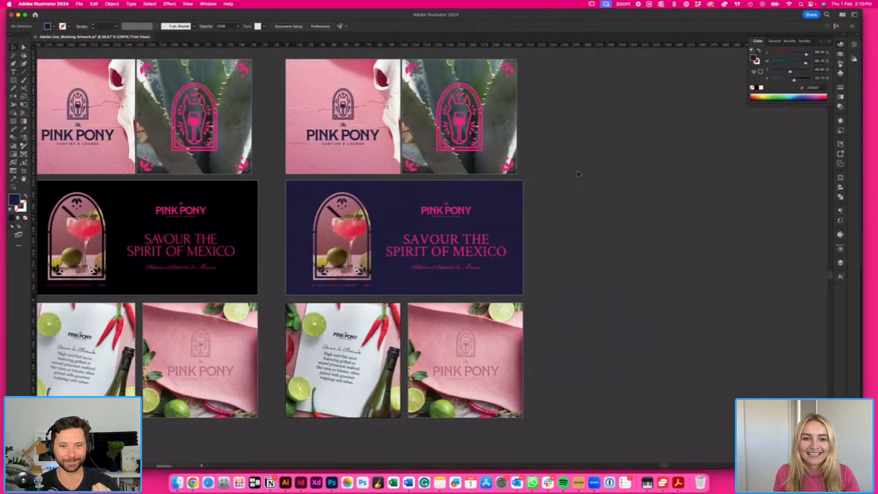
pyautogui.hscroll(-10, 577, 173)
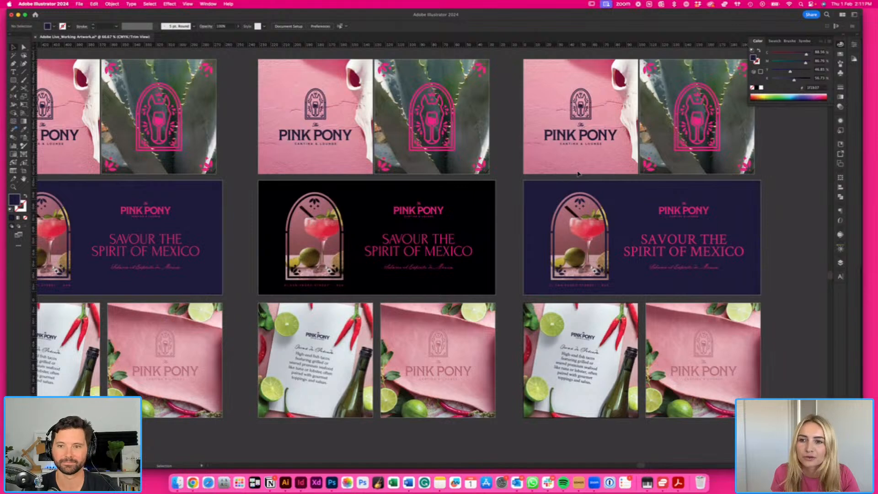
pyautogui.press('super+minus')
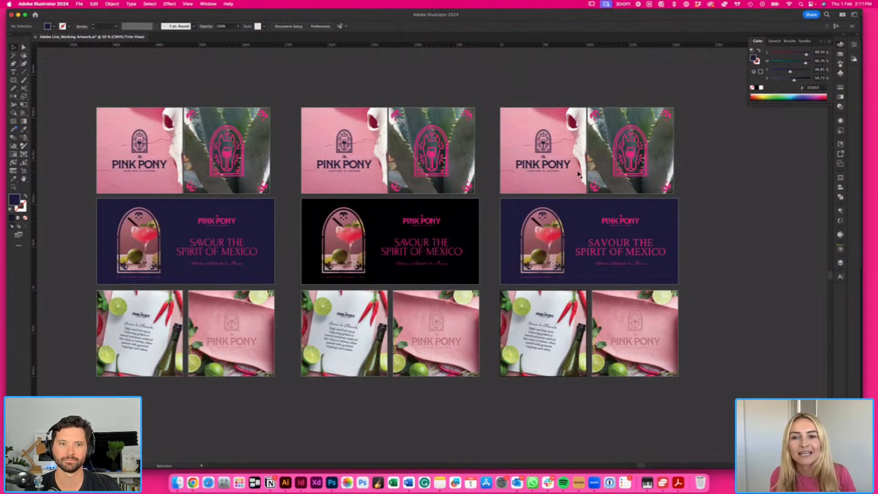
pyautogui.click(840, 44)
pyautogui.hscroll(-5, 290, 114)
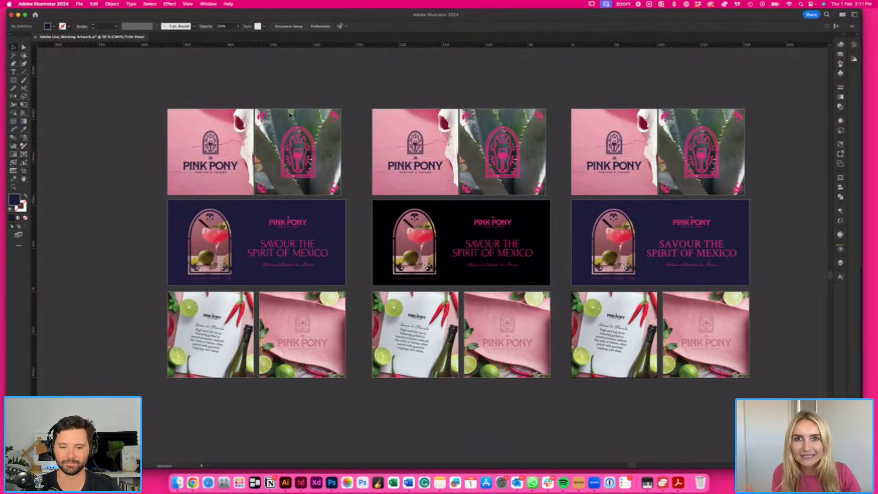
# - Look over the logo colour variations and the icon and font explorations, ending on the blank artboard above them
pyautogui.press('space')
pyautogui.hscroll(3, 402, 179)
pyautogui.press('space')
pyautogui.moveTo(388, 161); pyautogui.dragTo(697, 156)
pyautogui.moveTo(352, 195); pyautogui.dragTo(537, 184)
pyautogui.moveTo(415, 239); pyautogui.dragTo(580, 262)
pyautogui.moveTo(582, 217); pyautogui.dragTo(694, 232)
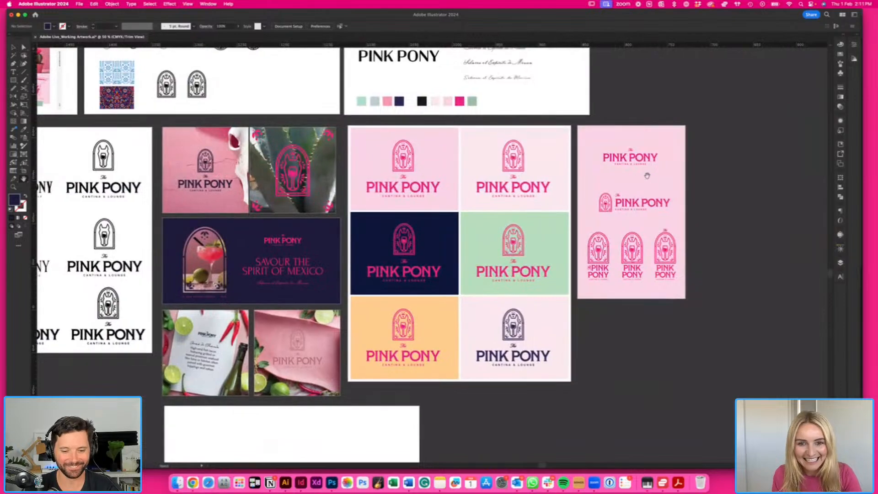
pyautogui.scroll(10, 694, 232)
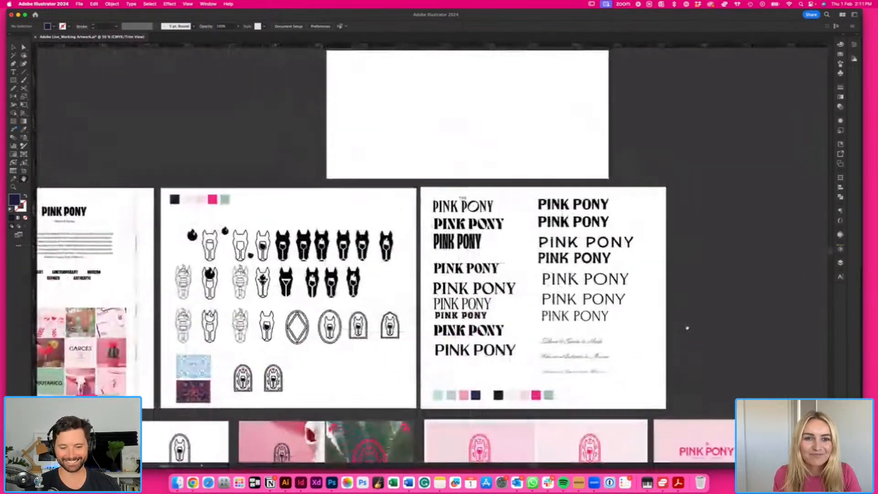
pyautogui.moveTo(428, 121); pyautogui.dragTo(410, 203)
pyautogui.press('super+equal')
pyautogui.press('super+equal')
pyautogui.press('space')
pyautogui.scroll(3, 412, 192)
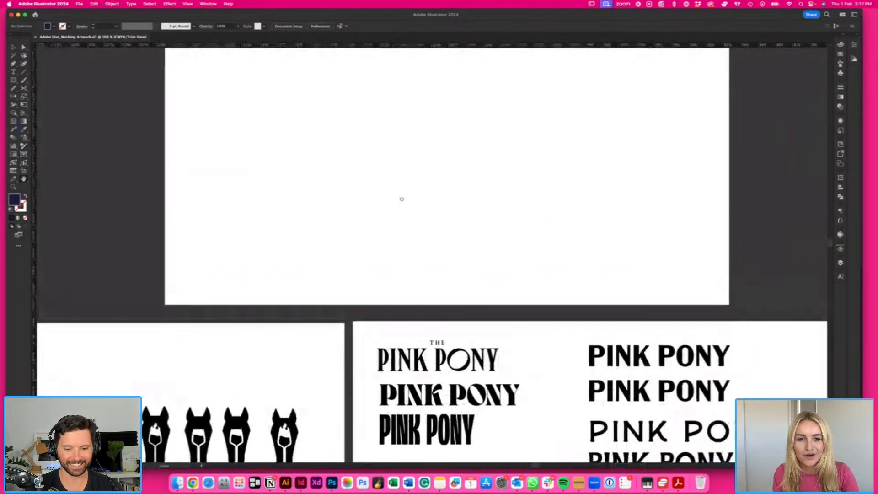
pyautogui.press('super+equal')
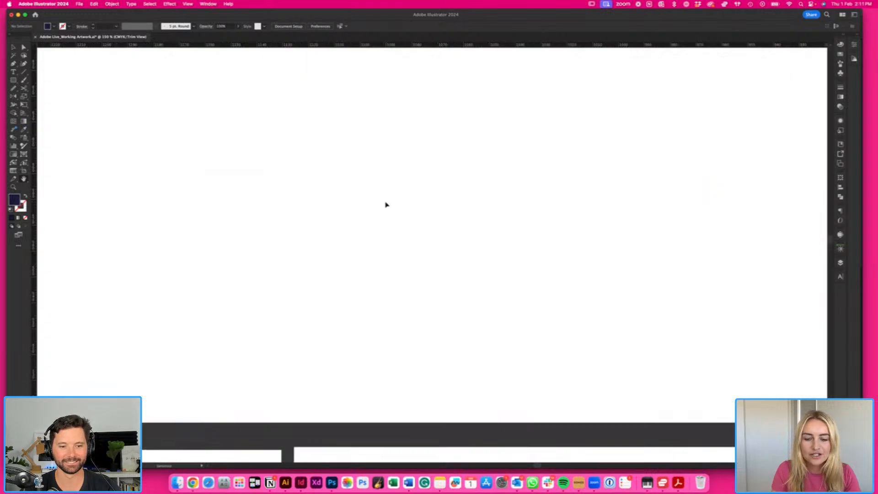
pyautogui.hscroll(-2, 385, 201)
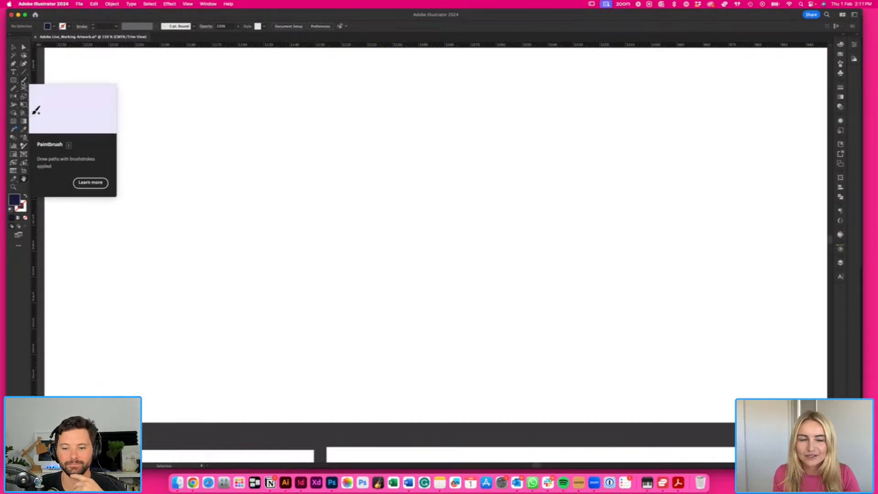
pyautogui.click(14, 80)
pyautogui.moveTo(249, 124)
pyautogui.mouseDown()
pyautogui.moveTo(306, 154)
pyautogui.moveTo(356, 231)
pyautogui.mouseUp()
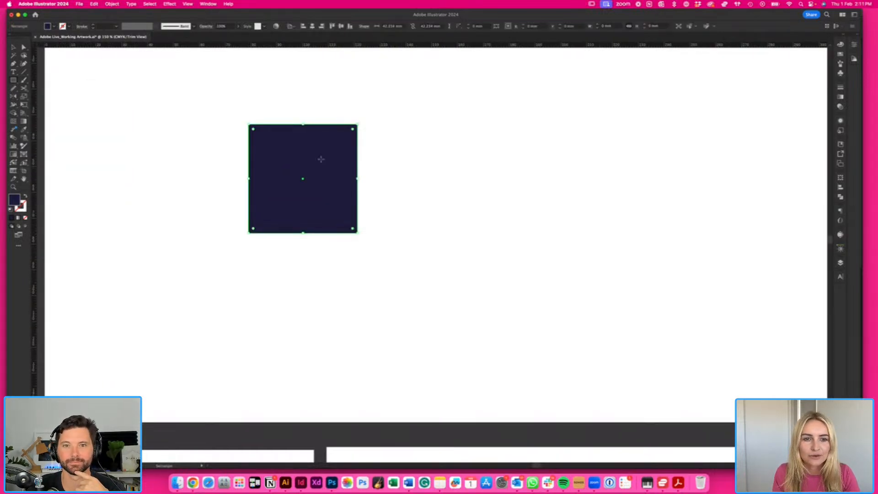
pyautogui.press('super+z')
# - Draw a flat ellipse about 72 by 24 mm on the blank artboard, unfilled with a 1 mm navy stroke
pyautogui.click(13, 80)
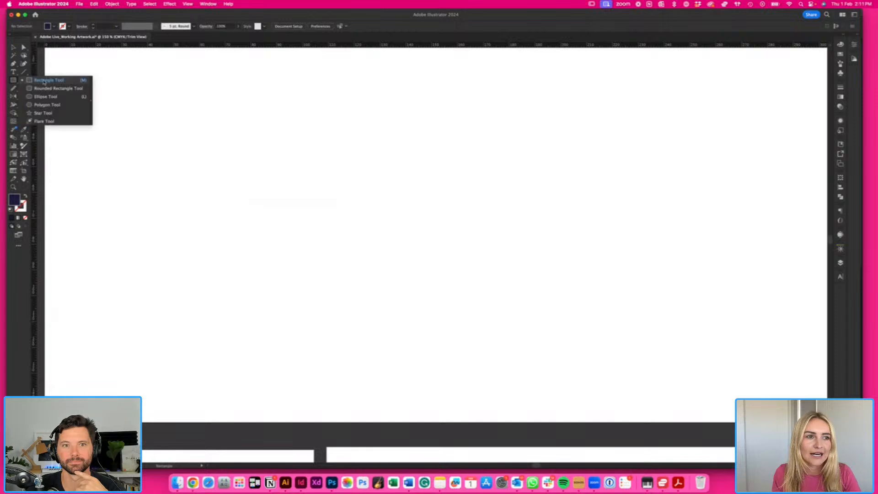
pyautogui.click(46, 93)
pyautogui.moveTo(272, 170); pyautogui.dragTo(459, 233)
pyautogui.hotkey('shift', 'x')
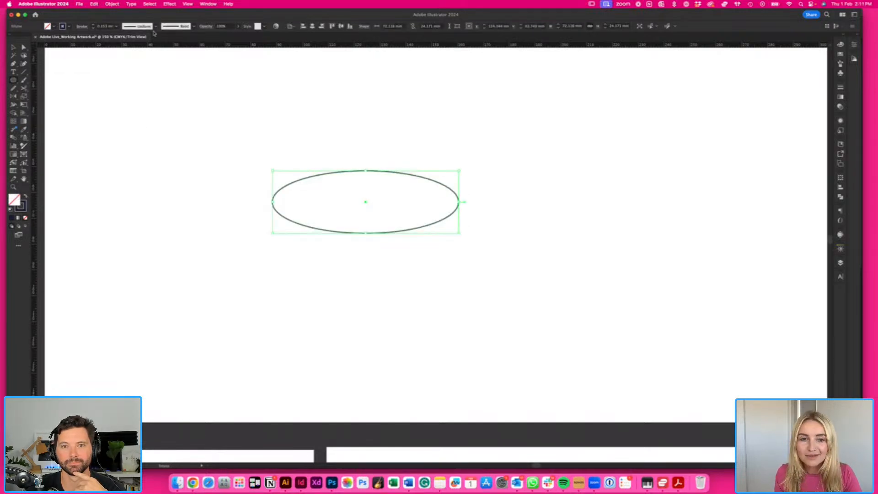
pyautogui.click(94, 25)
# - Duplicate the ellipse straight below and scale the copy down into the glass's base, centred under the rim
pyautogui.moveTo(396, 174); pyautogui.dragTo(399, 253)
pyautogui.press('s')
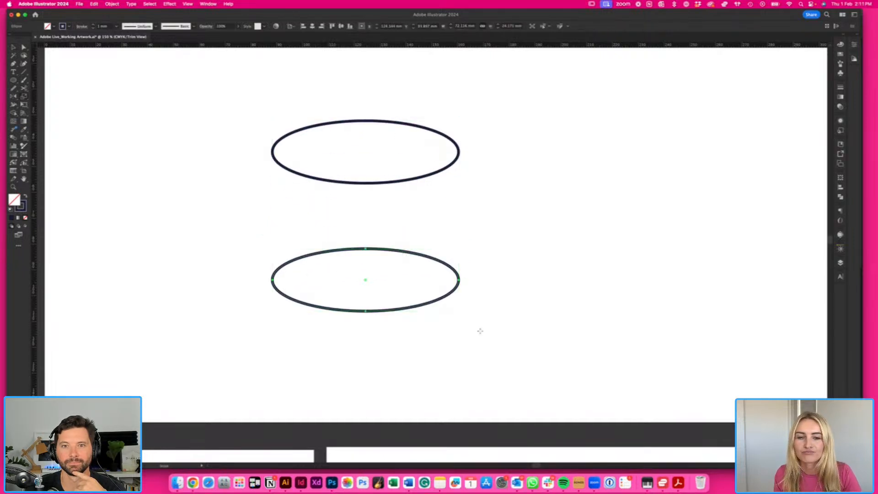
pyautogui.moveTo(480, 329); pyautogui.dragTo(413, 298)
pyautogui.moveTo(384, 271); pyautogui.dragTo(393, 286)
pyautogui.click(380, 247)
# - Draw the glass's stem with the Pen tool as a vertical line rising from the centre of the base ellipse
pyautogui.press('v')
pyautogui.press('p')
pyautogui.click(366, 291)
pyautogui.click(366, 241)
pyautogui.keyDown('super'); pyautogui.click(411, 245); pyautogui.keyUp('super')
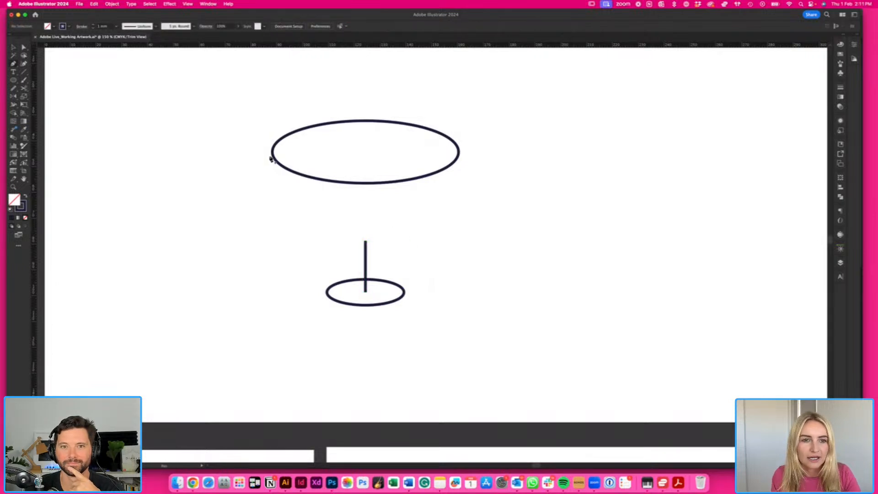
# - Draw the V-shaped sides of the glass's bowl from the rim to above the stem, and nudge the rim ellipse up slightly
pyautogui.click(274, 159)
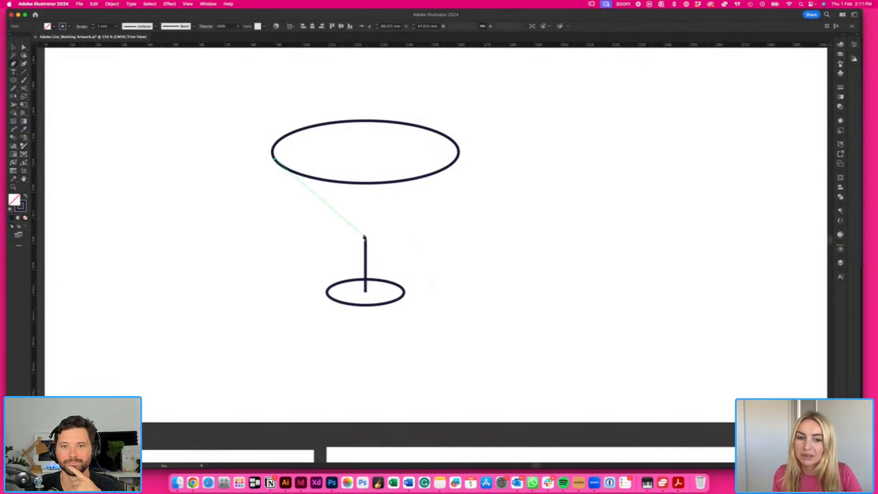
pyautogui.click(364, 236)
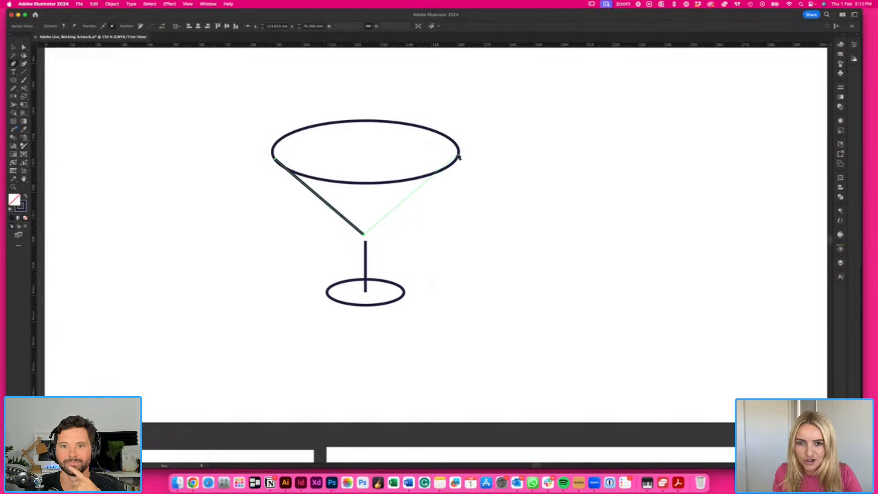
pyautogui.click(458, 154)
pyautogui.press('v')
pyautogui.click(420, 172)
pyautogui.moveTo(358, 183); pyautogui.dragTo(358, 179)
# - Adjust the two upper anchor points of the V-shaped bowl so its ends meet the rim ellipse
pyautogui.click(306, 194)
pyautogui.press('a')
pyautogui.click(276, 158)
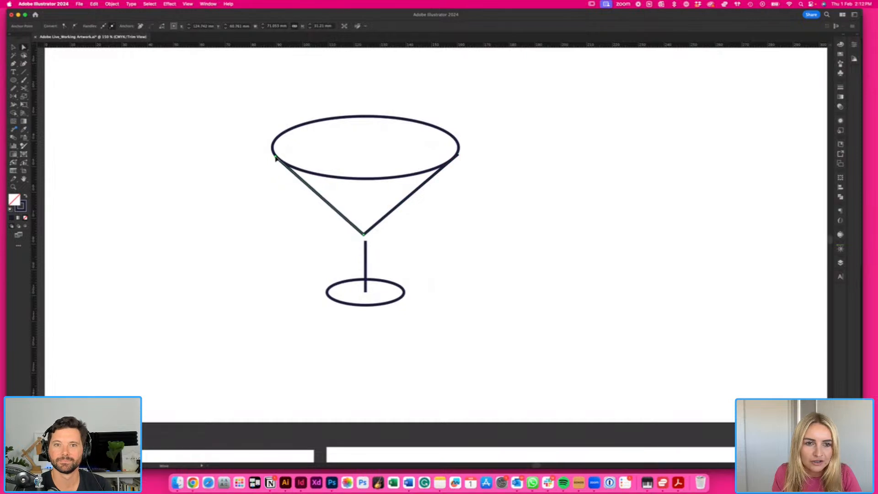
pyautogui.click(491, 202)
pyautogui.click(424, 189)
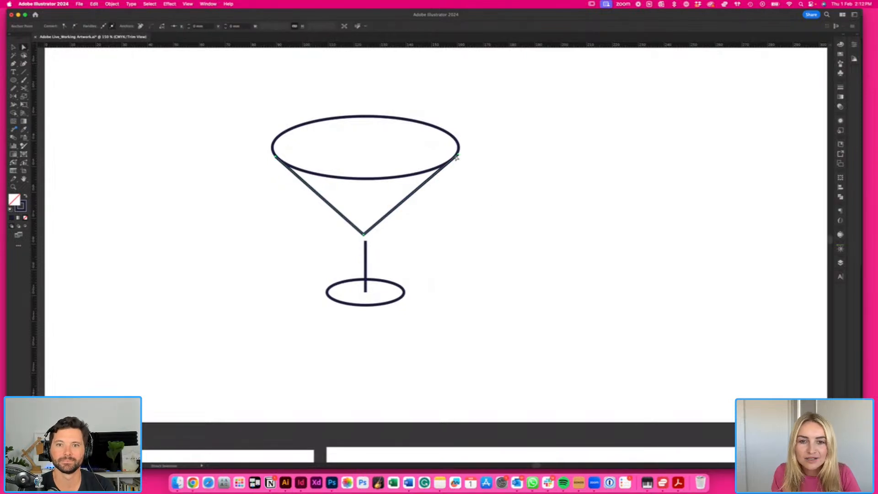
pyautogui.click(457, 157)
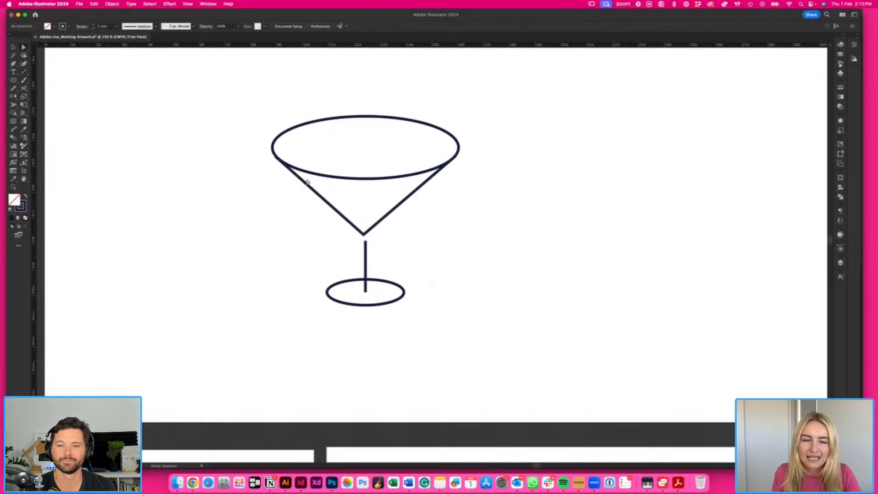
pyautogui.click(277, 158)
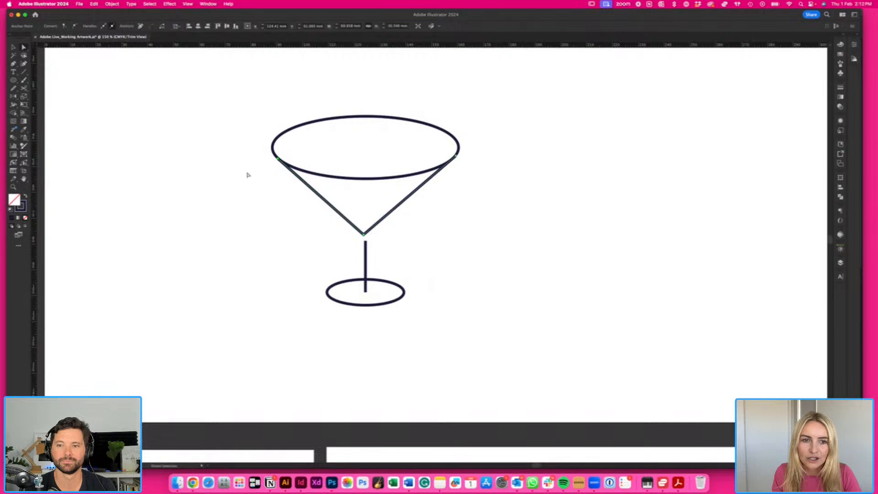
pyautogui.click(247, 173)
# - Extend the stem upwards and shift it sideways to meet the bowl's lower point
pyautogui.click(366, 244)
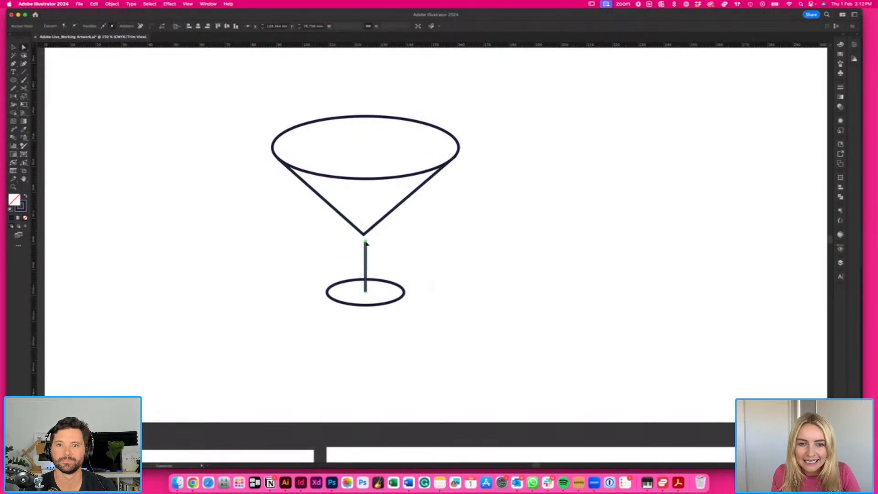
pyautogui.press('v')
pyautogui.click(366, 249)
pyautogui.moveTo(366, 249); pyautogui.dragTo(363, 249)
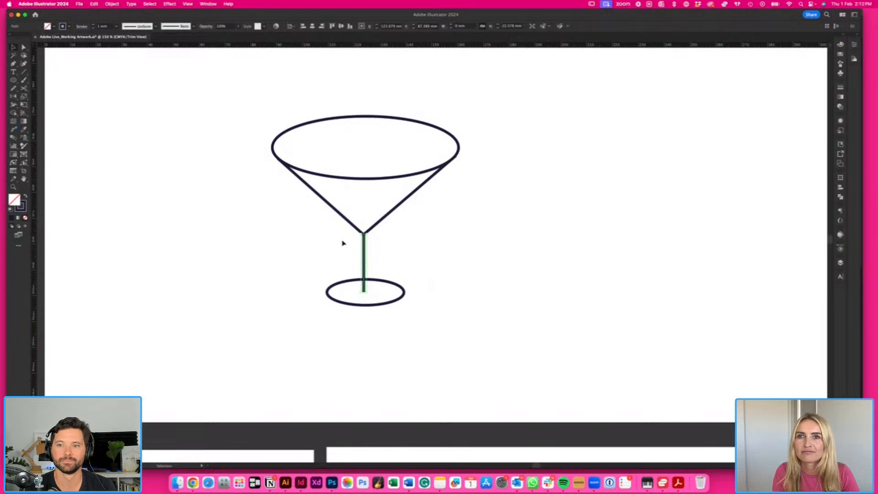
# - Try to centre the glass's rim, bowl, stem and base horizontally relative to the selection
pyautogui.moveTo(450, 358); pyautogui.dragTo(325, 152)
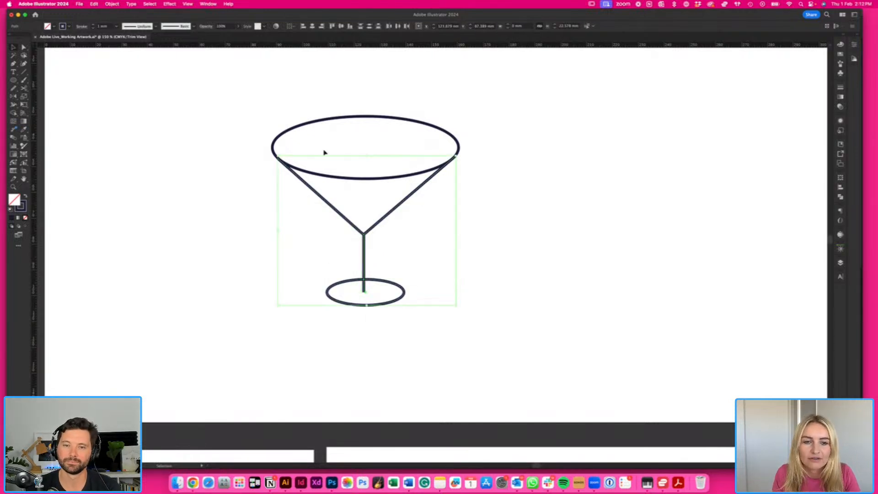
pyautogui.click(383, 216)
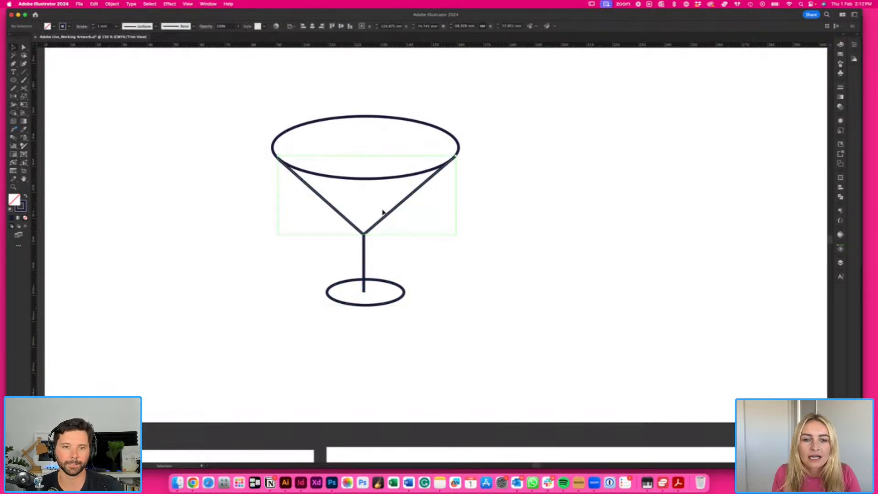
pyautogui.click(313, 26)
pyautogui.press('super+z')
pyautogui.click(416, 249)
pyautogui.moveTo(249, 92); pyautogui.dragTo(512, 315)
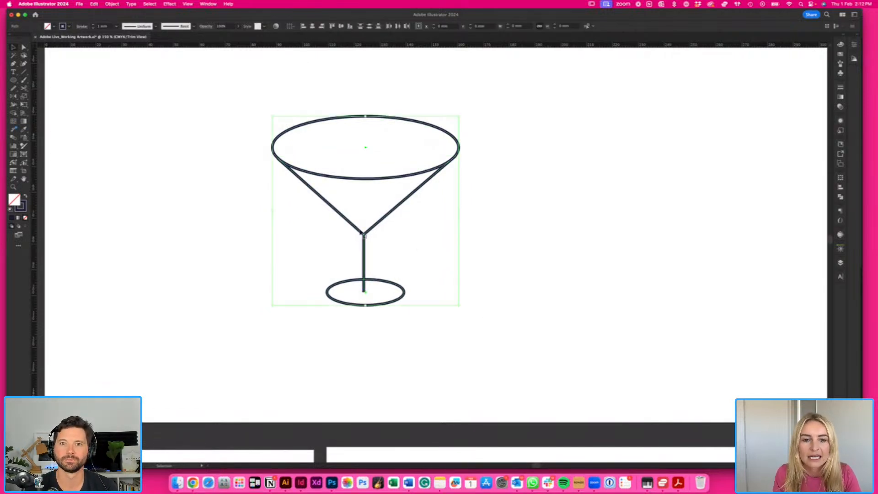
pyautogui.click(313, 27)
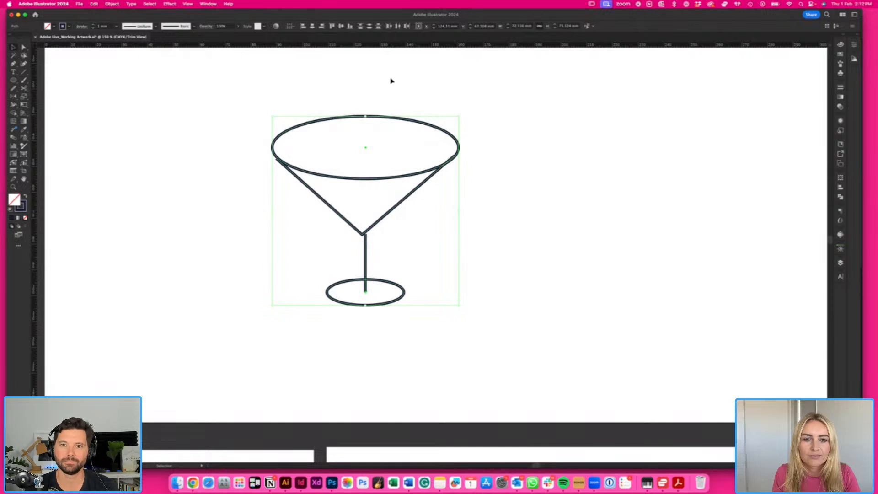
pyautogui.press('super+z')
# - Set the alignment reference to the artboard and centre all the glass parts horizontally on it
pyautogui.click(290, 26)
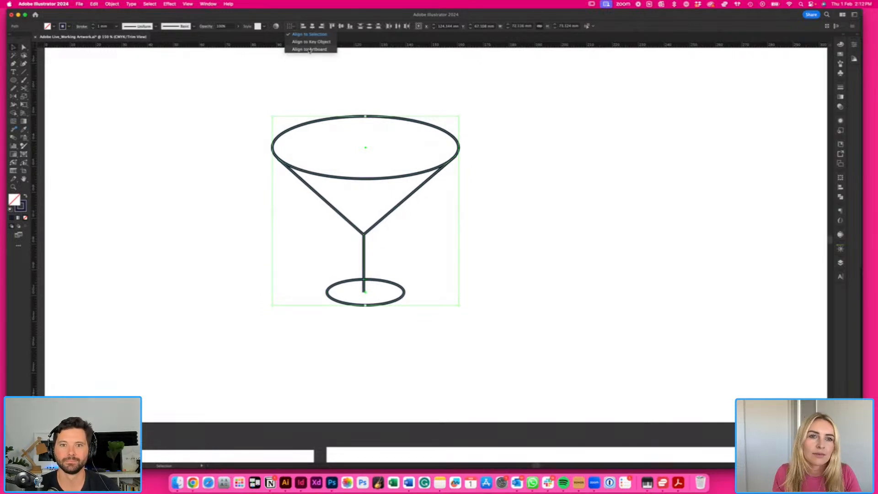
pyautogui.click(309, 47)
pyautogui.click(312, 26)
pyautogui.click(532, 238)
# - Shift the lower anchor point of the V-shaped bowl sideways so it meets the top of the stem
pyautogui.moveTo(449, 254); pyautogui.dragTo(488, 284)
pyautogui.click(478, 235)
pyautogui.press('a')
pyautogui.click(466, 234)
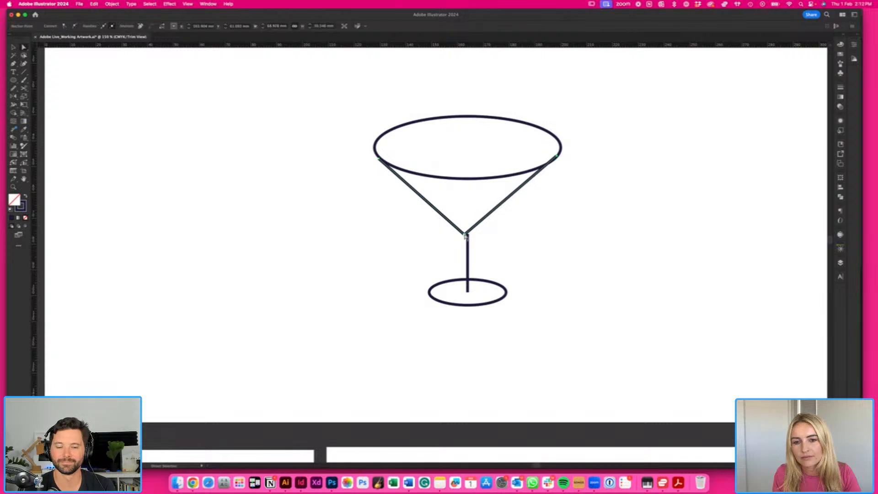
pyautogui.moveTo(376, 154); pyautogui.dragTo(561, 247)
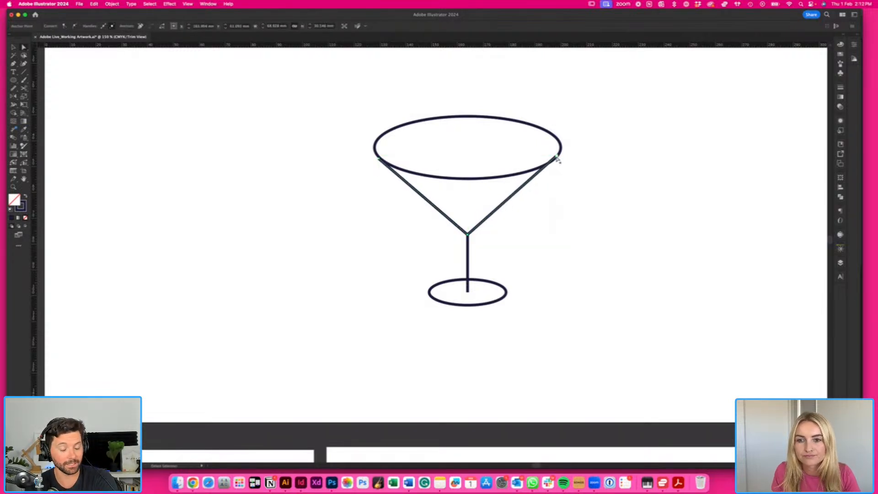
# - Move the whole glass left on the artboard and enlarge its base ellipse around the foot of the stem
pyautogui.moveTo(333, 99); pyautogui.dragTo(585, 314)
pyautogui.keyDown('shift'); pyautogui.click(472, 279); pyautogui.keyUp('shift')
pyautogui.keyDown('shift'); pyautogui.click(497, 301); pyautogui.keyUp('shift')
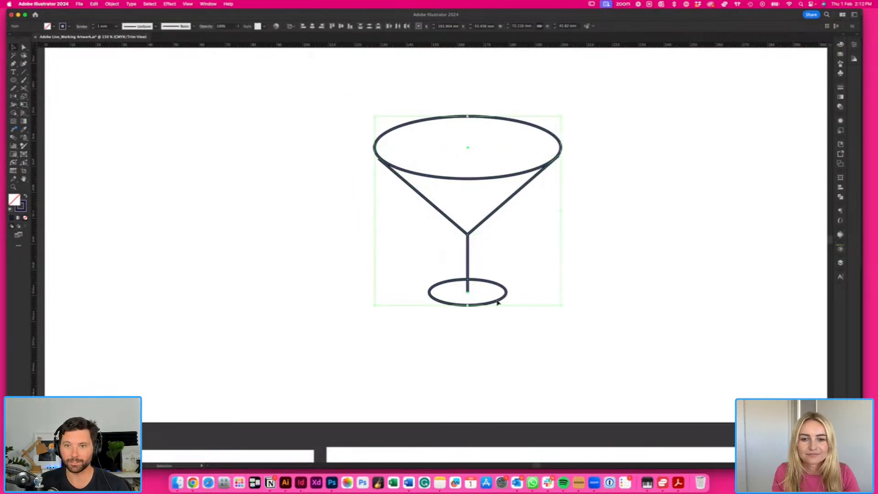
pyautogui.moveTo(500, 290); pyautogui.dragTo(398, 289)
pyautogui.click(478, 317)
pyautogui.click(386, 303)
pyautogui.moveTo(434, 323); pyautogui.dragTo(447, 337)
pyautogui.press('v')
pyautogui.click(470, 303)
# - Fine-tune the two upper anchor points of the V-shaped bowl so they sit on the rim ellipse
pyautogui.press('a')
pyautogui.click(295, 173)
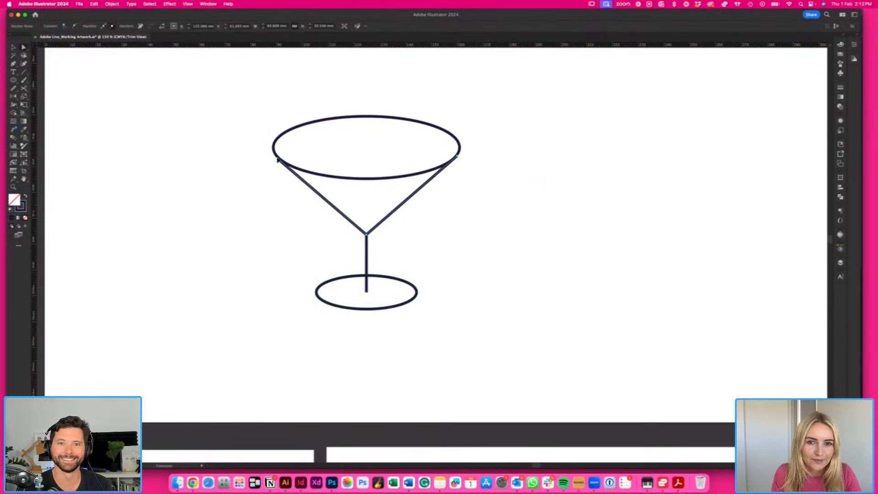
pyautogui.click(218, 153)
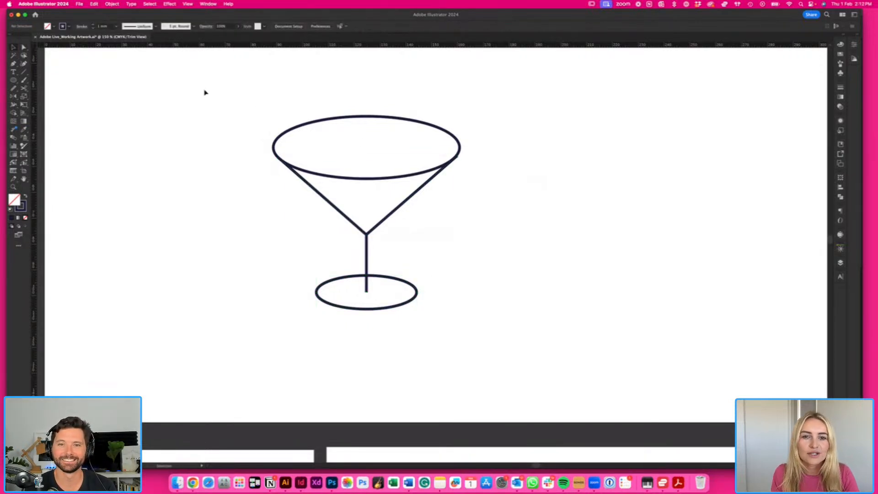
pyautogui.click(453, 160)
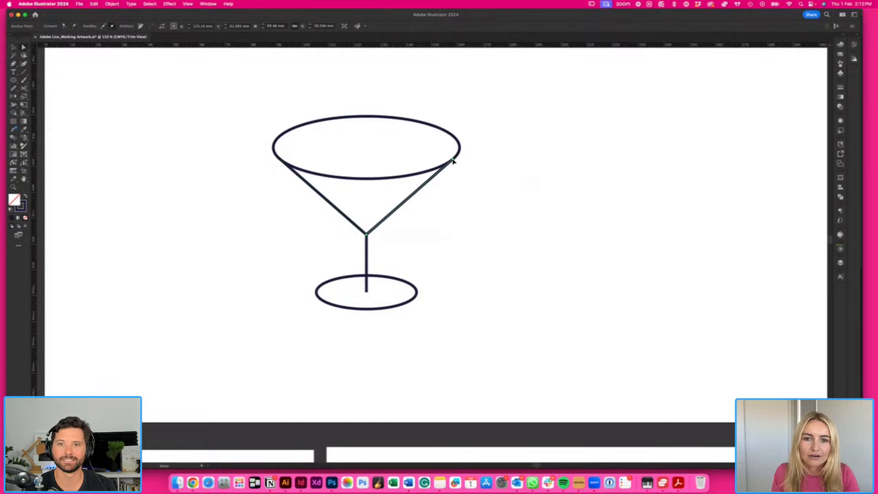
# - Offset the V-shaped bowl path by 3 mm with mitered joins
pyautogui.hscroll(3, 515, 171)
pyautogui.moveTo(239, 219); pyautogui.dragTo(432, 216)
pyautogui.hscroll(1, 431, 215)
pyautogui.click(112, 4)
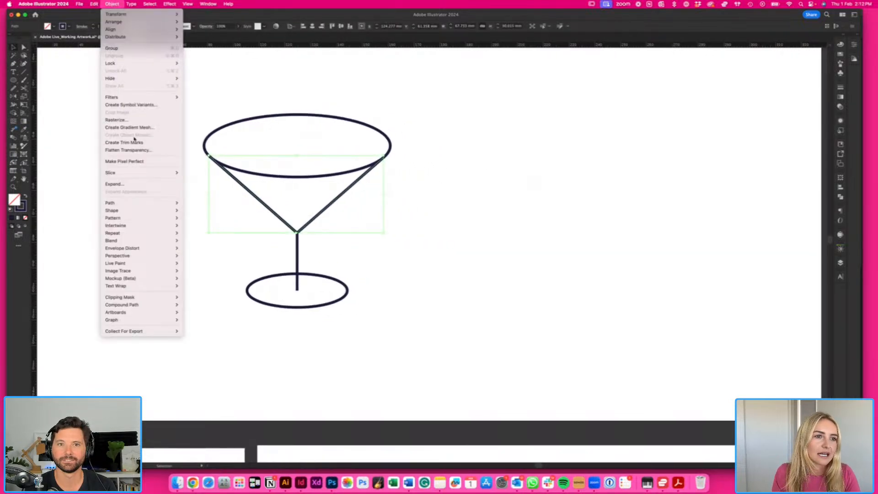
pyautogui.moveTo(114, 203)
pyautogui.click(201, 252)
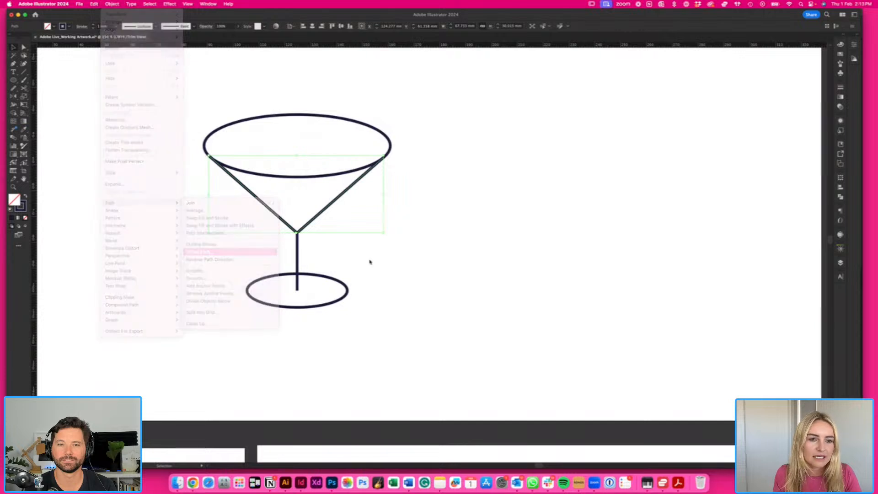
pyautogui.press('Tab')
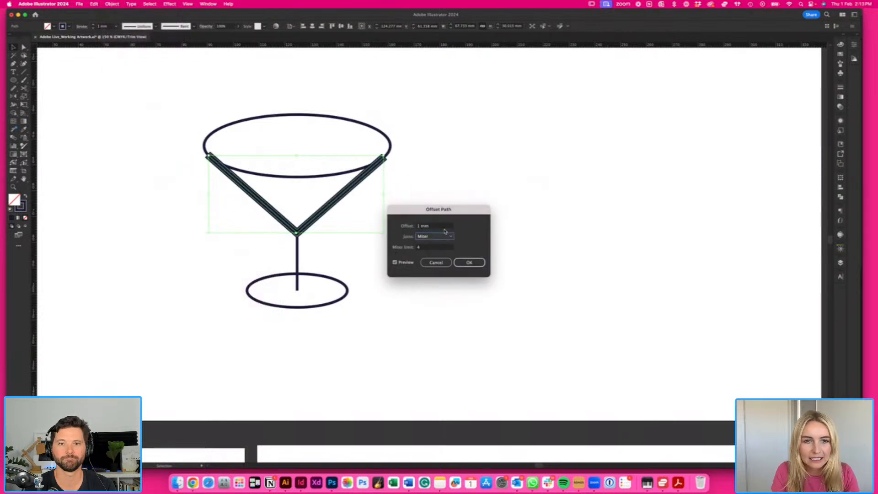
pyautogui.hotkey('shift', 'Tab')
pyautogui.write('2')
pyautogui.press('Tab')
pyautogui.hotkey('shift', 'Tab')
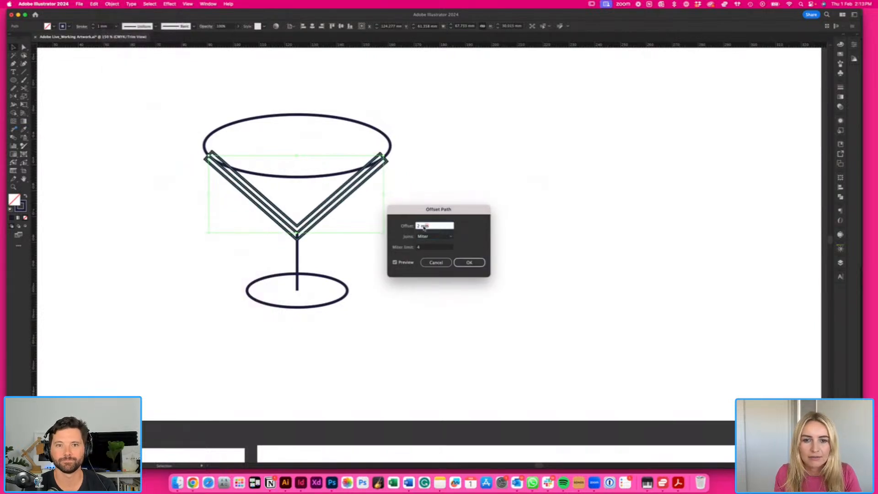
pyautogui.write('3')
pyautogui.press('Tab')
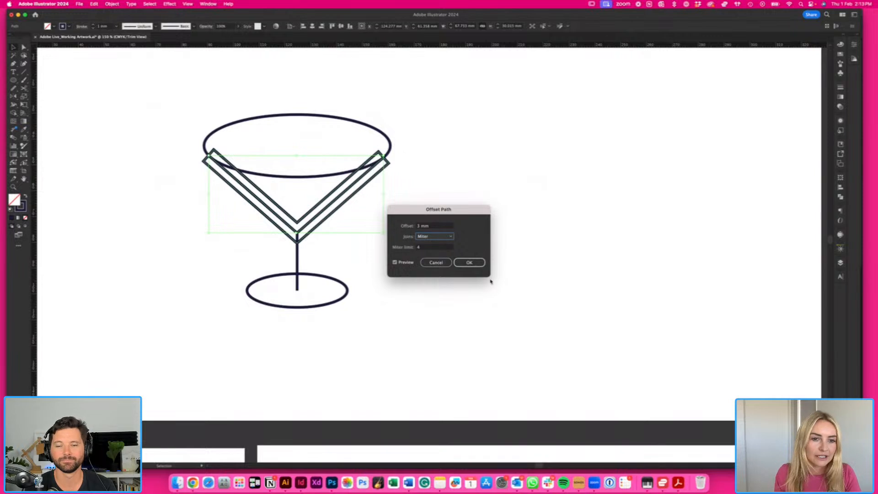
pyautogui.click(469, 262)
# - Delete the outer segments and leftover end of the offset outline, keeping only the inner V
pyautogui.click(404, 170)
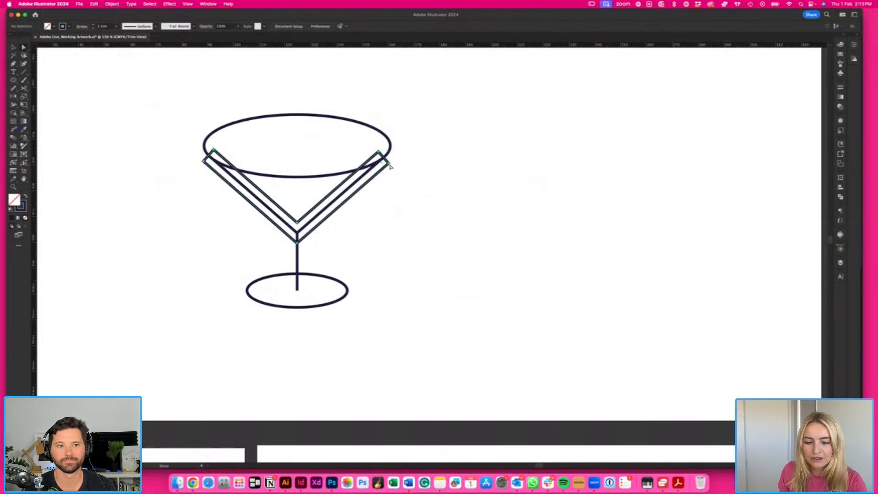
pyautogui.click(389, 165)
pyautogui.press('Delete')
pyautogui.press('Delete')
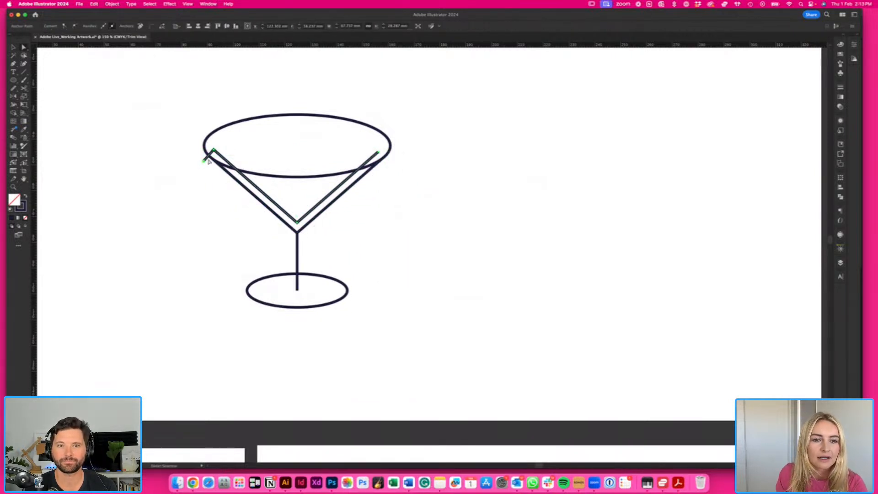
pyautogui.click(215, 160)
# - Make a scaled-down copy of the rim ellipse and place it lower inside the bowl as the liquid surface
pyautogui.click(292, 128)
pyautogui.click(297, 115)
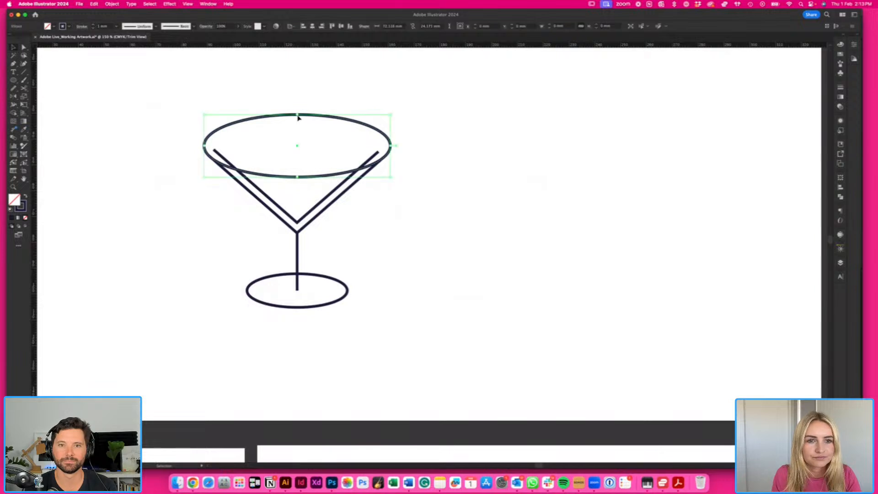
pyautogui.press('s')
pyautogui.moveTo(477, 221); pyautogui.dragTo(445, 210)
pyautogui.moveTo(397, 179); pyautogui.dragTo(447, 221)
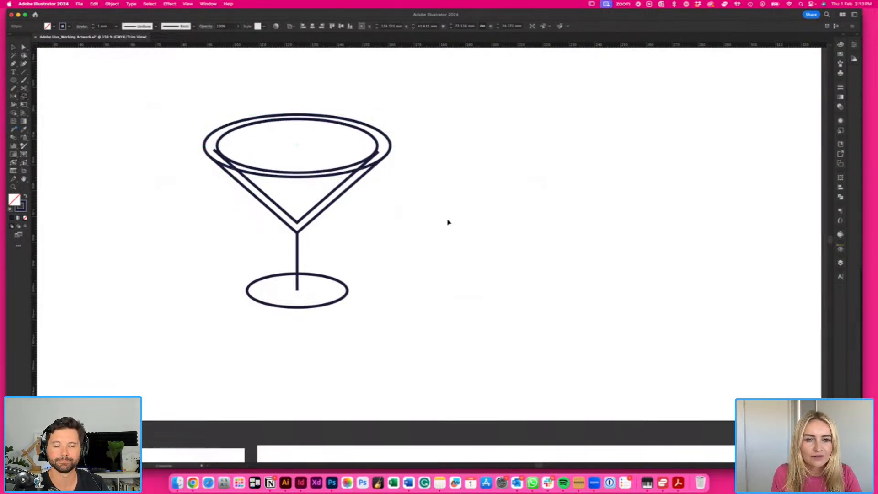
pyautogui.press('v')
pyautogui.press('s')
pyautogui.moveTo(333, 171); pyautogui.dragTo(433, 230)
pyautogui.press('v')
# - Pull both upper anchor points of the inner V down to meet the liquid-surface ellipse
pyautogui.press('a')
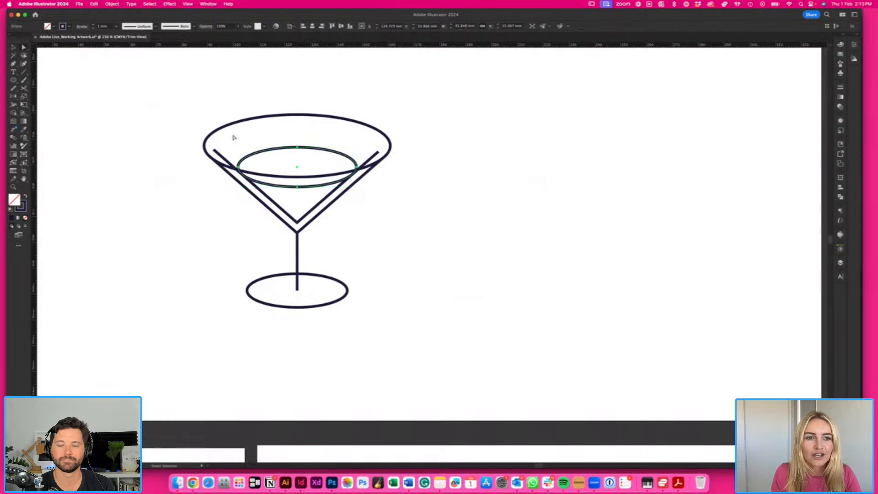
pyautogui.click(232, 137)
pyautogui.moveTo(215, 150); pyautogui.dragTo(241, 174)
pyautogui.click(365, 197)
pyautogui.moveTo(377, 155); pyautogui.dragTo(354, 172)
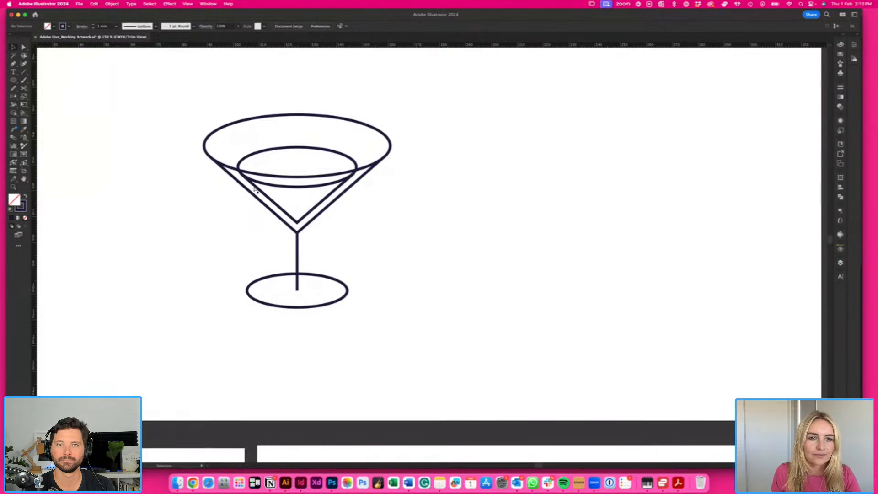
# - Draw a circle about 26.4 mm in diameter in the empty space left of the glass
pyautogui.hscroll(-1, 191, 184)
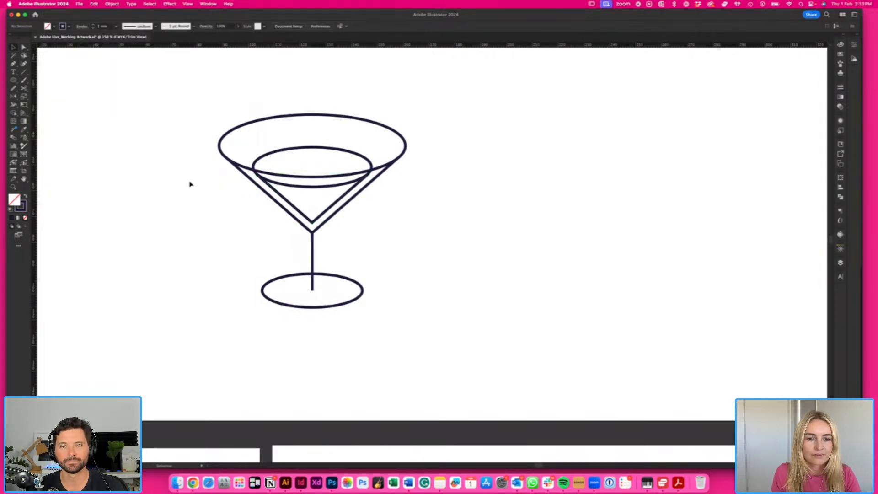
pyautogui.hscroll(-5, 191, 183)
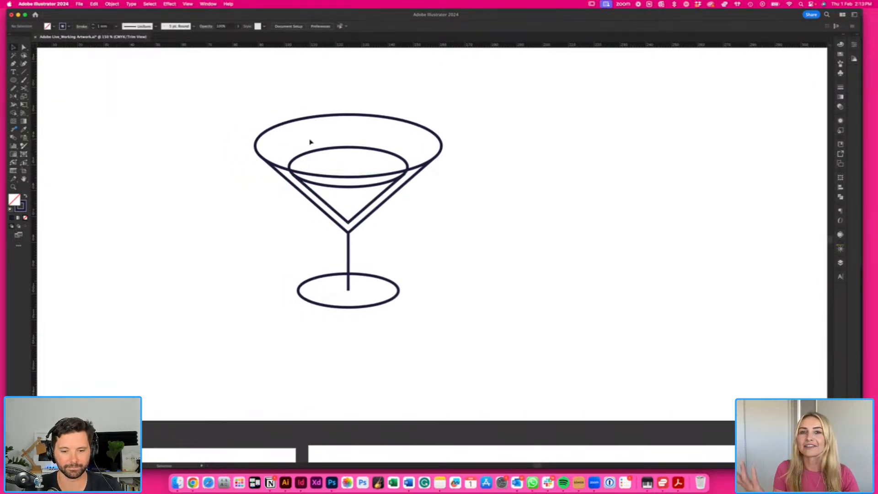
pyautogui.hscroll(-5, 279, 202)
pyautogui.click(13, 80)
pyautogui.moveTo(204, 131); pyautogui.dragTo(262, 190)
pyautogui.moveTo(252, 142); pyautogui.dragTo(261, 122)
pyautogui.hscroll(-4, 271, 107)
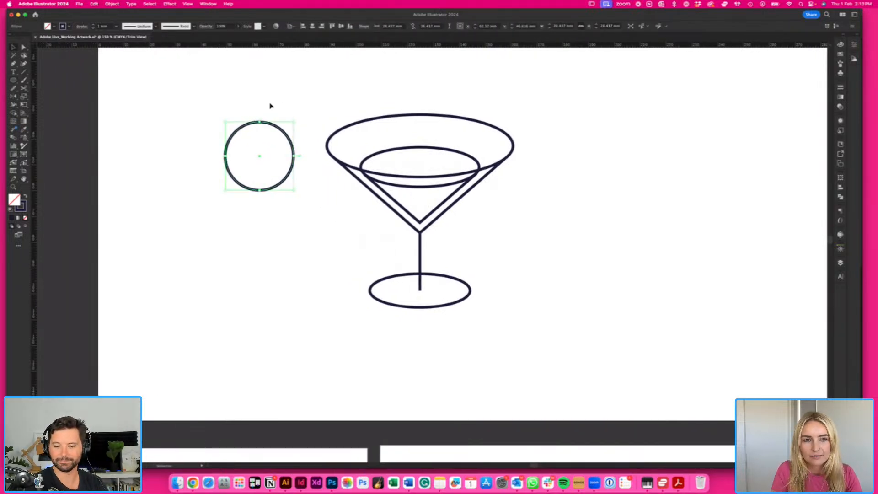
# - Add a smaller concentric copy of the circle, about 20.5 mm in diameter, inside it
pyautogui.click(343, 190)
pyautogui.moveTo(345, 228); pyautogui.dragTo(329, 212)
pyautogui.press('v')
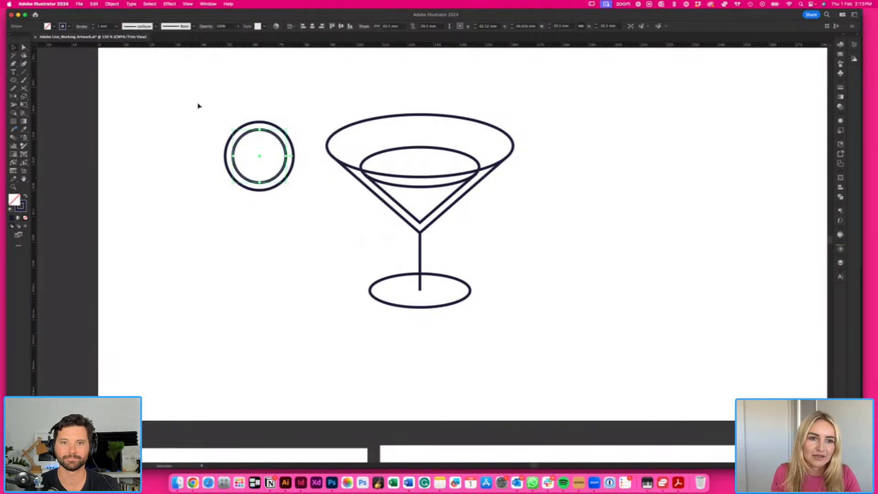
# - Draw a vertical line about 35 mm long through the centre of the two circles, extending past both edges
pyautogui.press('super+equal')
pyautogui.press('super+equal')
pyautogui.hscroll(5, 198, 106)
pyautogui.scroll(-4, 198, 105)
pyautogui.hscroll(3, 198, 106)
pyautogui.click(148, 99)
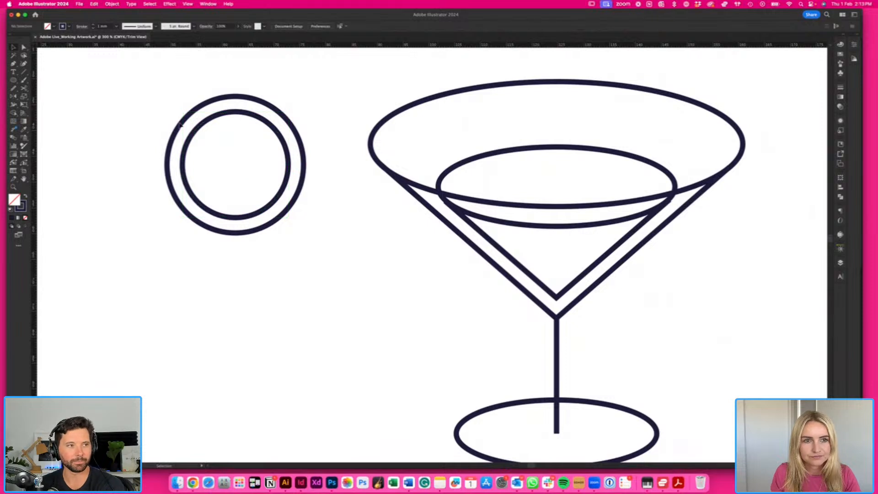
pyautogui.scroll(2, 179, 122)
pyautogui.press('\\')
pyautogui.moveTo(235, 94); pyautogui.dragTo(235, 276)
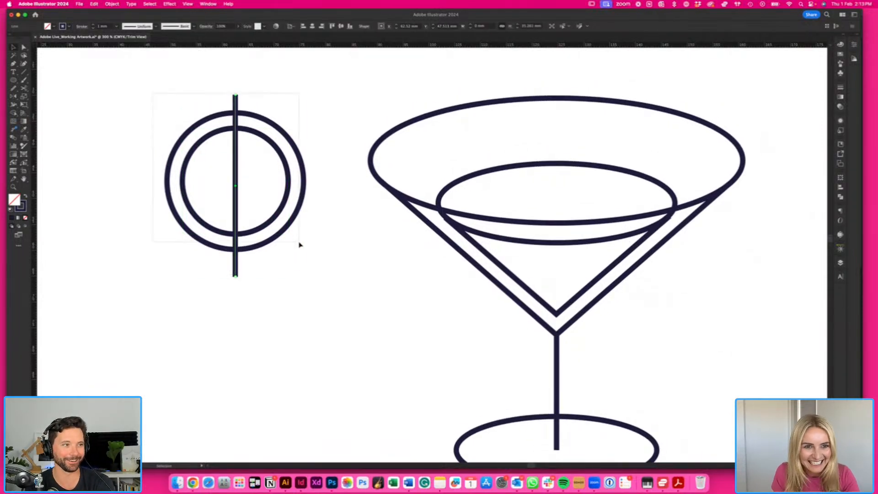
# - Try to align the vertical line and both circles on their horizontal centres
pyautogui.moveTo(299, 244); pyautogui.dragTo(299, 245)
pyautogui.click(313, 26)
pyautogui.click(349, 103)
pyautogui.press('super+z')
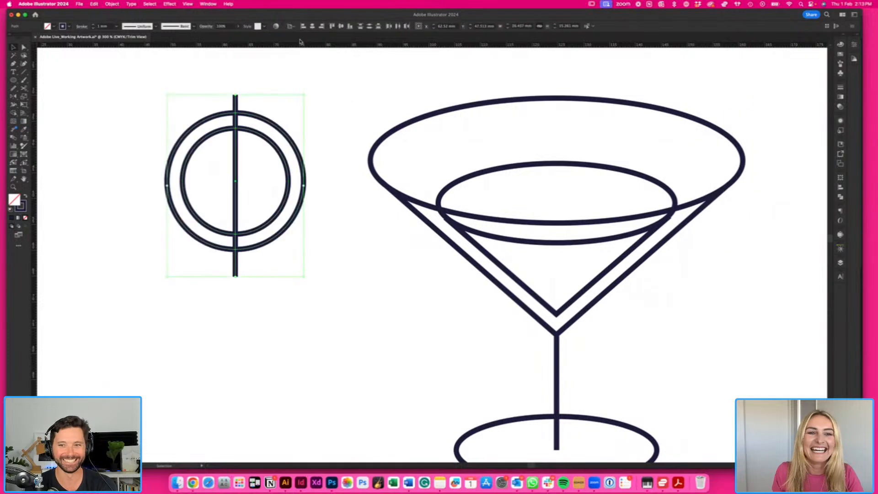
# - Turn the vertical line into a radial repeat
pyautogui.click(230, 101)
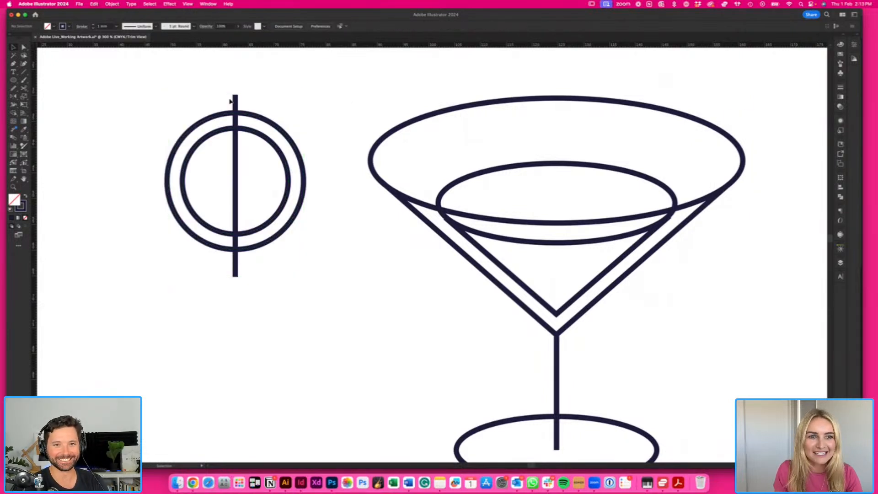
pyautogui.click(242, 106)
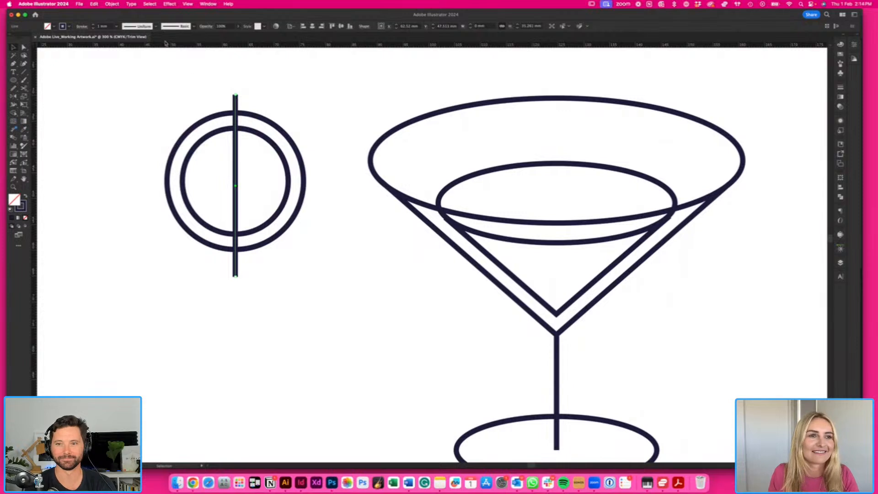
pyautogui.click(111, 4)
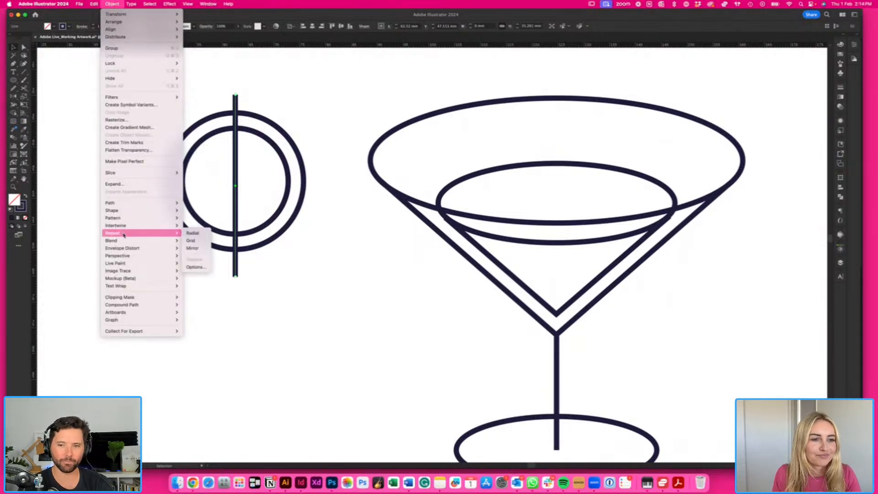
pyautogui.click(196, 234)
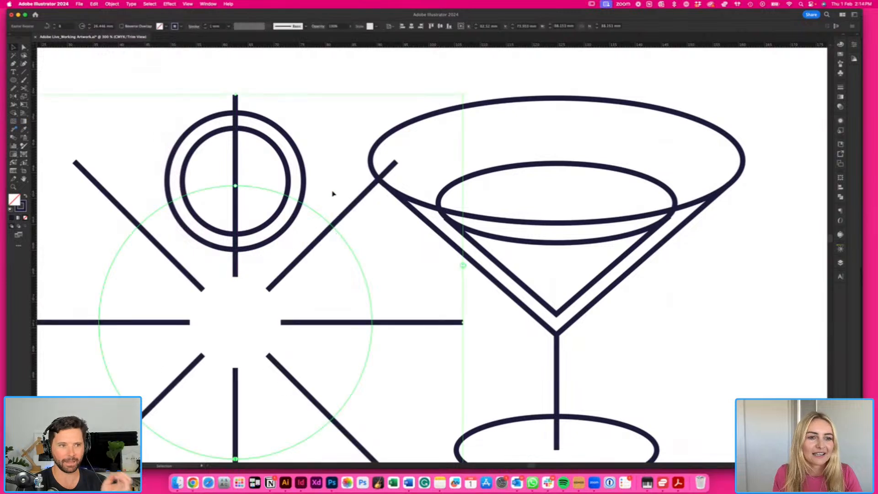
# - Scale the radial repeat down and reduce its radius so the spokes meet at the centre of the circles
pyautogui.press('s')
pyautogui.moveTo(409, 425); pyautogui.dragTo(295, 241)
pyautogui.press('v')
pyautogui.click(89, 28)
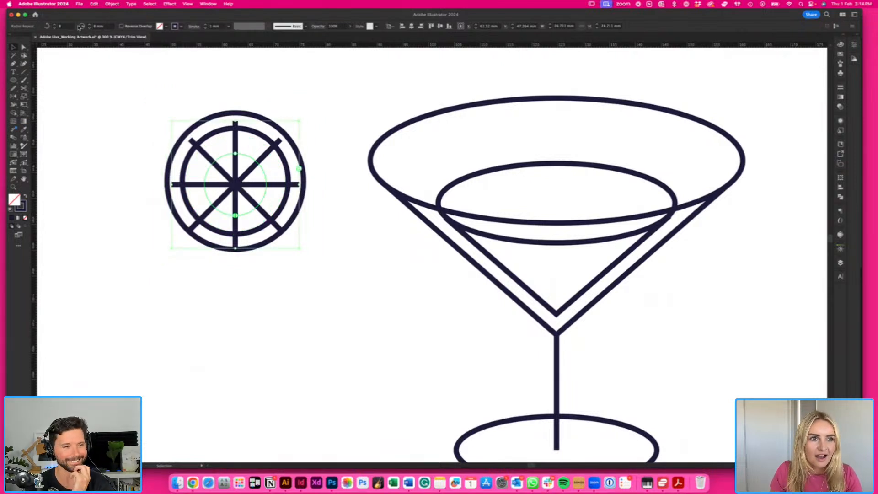
# - Set the radial repeat to 9 instances and enlarge it until the spokes extend beyond the outer circle
pyautogui.click(55, 24)
pyautogui.press('s')
pyautogui.moveTo(358, 267); pyautogui.dragTo(383, 297)
pyautogui.press('v')
# - Scale the radial repeat of spokes up to about 33 mm wide around the centre of the circles
pyautogui.moveTo(322, 268); pyautogui.dragTo(154, 99)
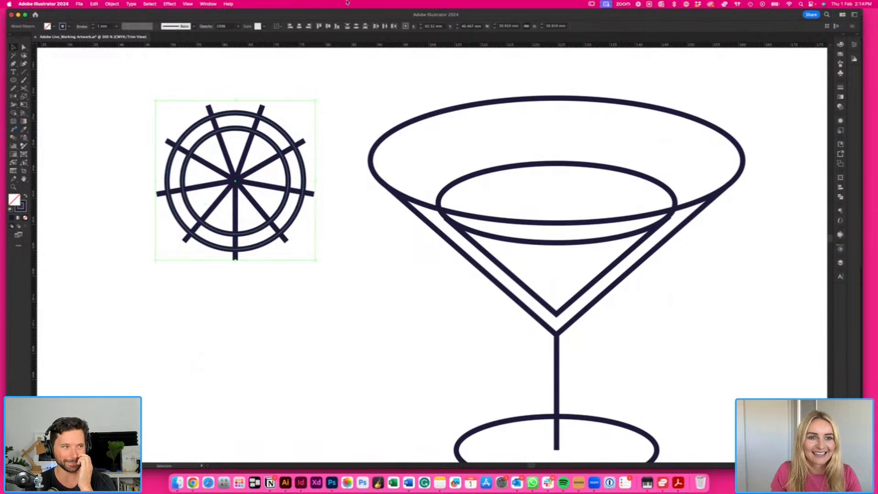
pyautogui.click(325, 65)
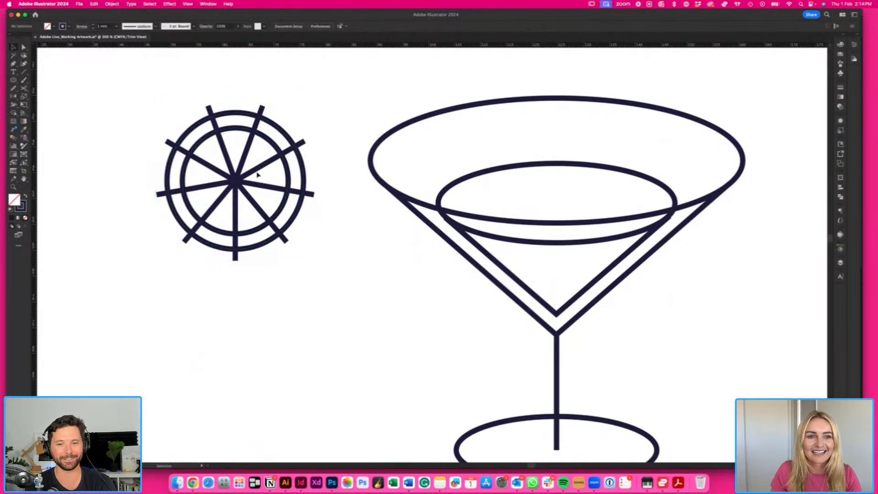
pyautogui.click(237, 182)
pyautogui.press('s')
pyautogui.moveTo(318, 241); pyautogui.dragTo(323, 245)
pyautogui.press('v')
pyautogui.hscroll(-2, 354, 243)
pyautogui.click(223, 90)
# - Expand the radial repeat's object and fill into ordinary editable lines
pyautogui.click(238, 125)
pyautogui.click(119, 4)
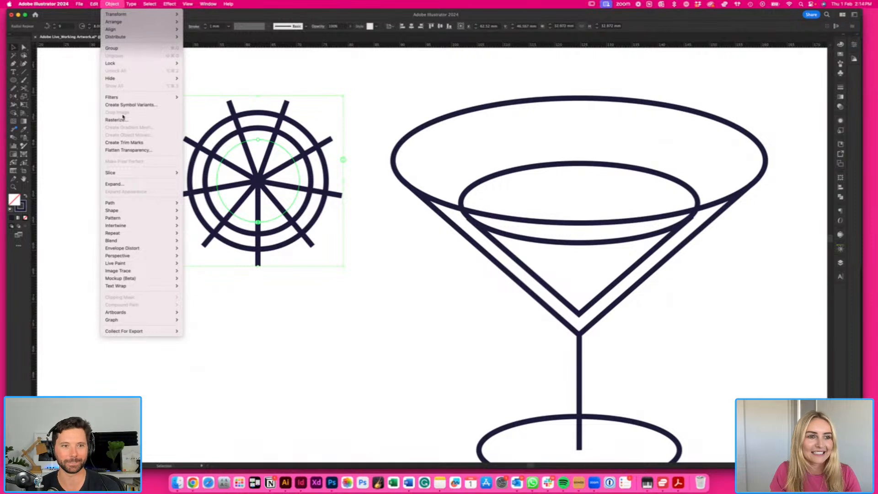
pyautogui.click(148, 184)
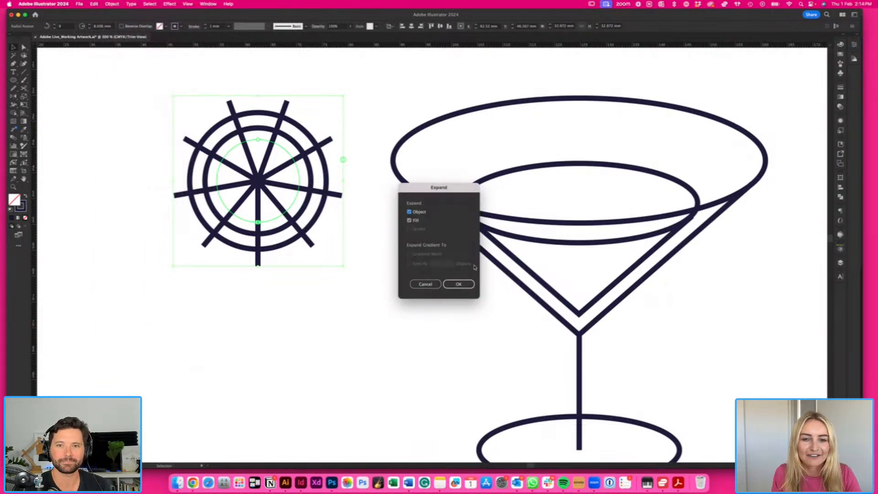
pyautogui.click(459, 284)
pyautogui.click(371, 310)
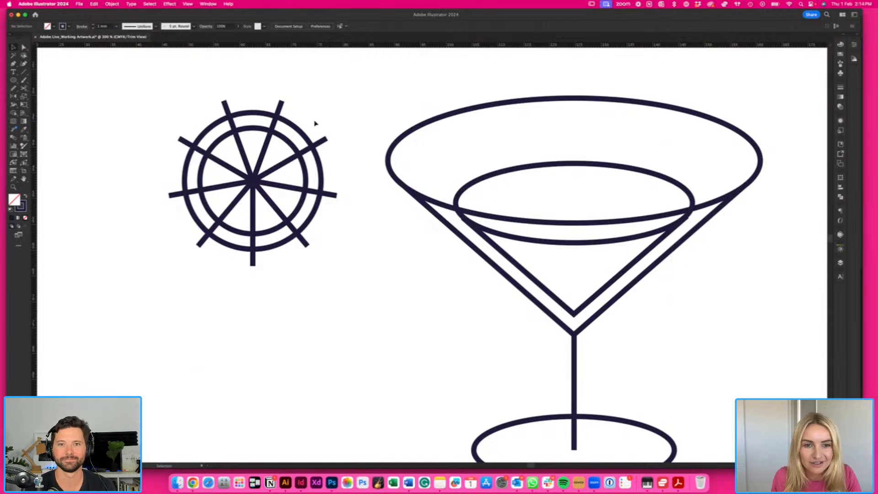
# - Try a width of 31 mm for the outer circle, then undo the resize
pyautogui.click(308, 139)
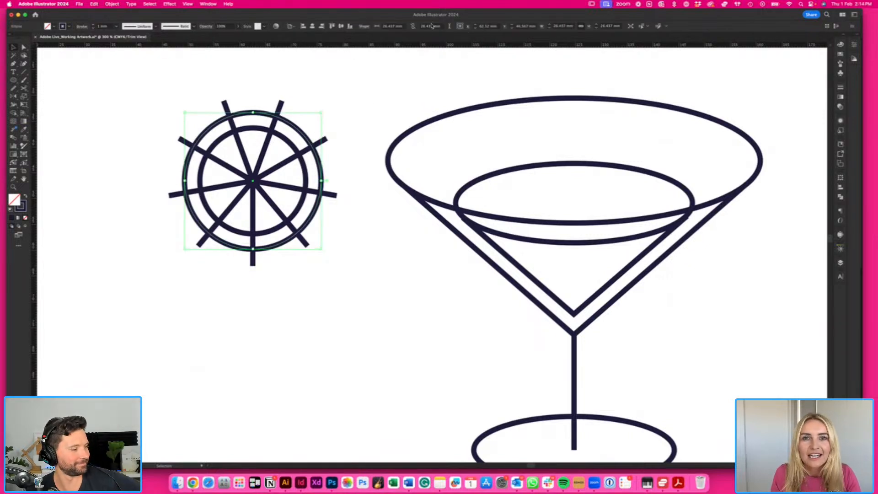
pyautogui.click(559, 26)
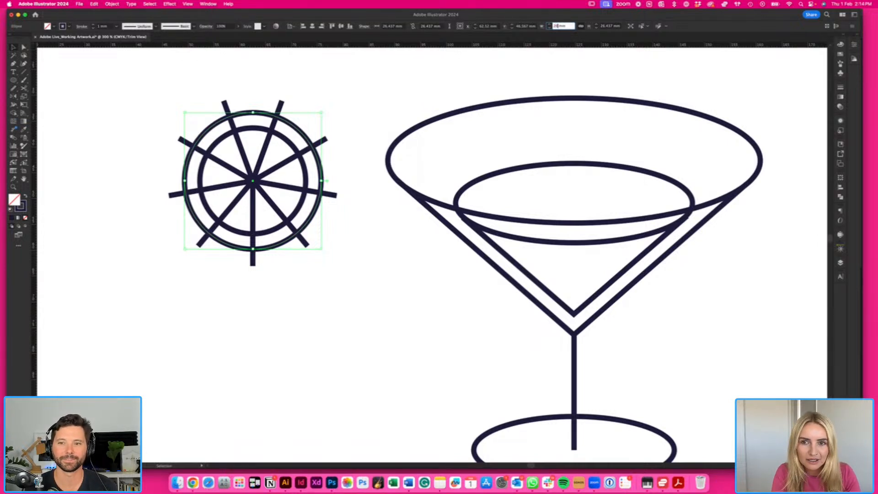
pyautogui.write('31')
pyautogui.press('Return')
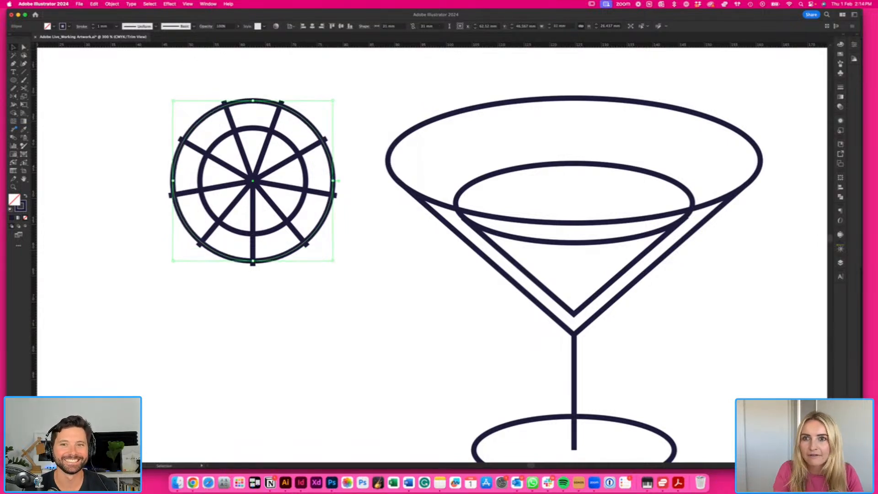
pyautogui.press('super+z')
pyautogui.click(307, 90)
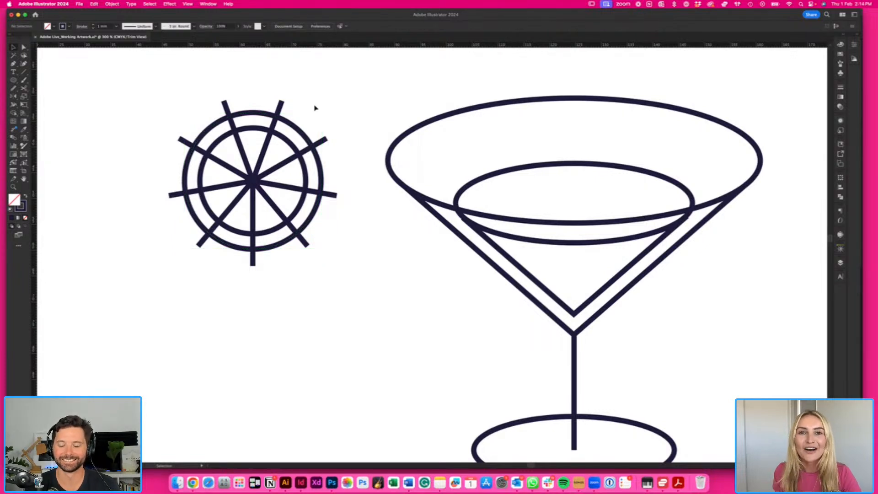
# - Try expanding the fill and stroke of the spokes and ungrouping the result
pyautogui.click(280, 106)
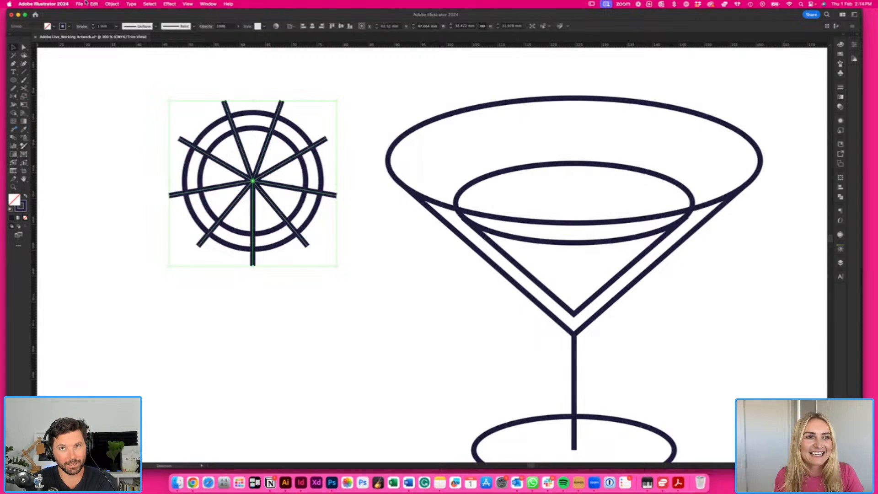
pyautogui.click(110, 4)
pyautogui.click(131, 185)
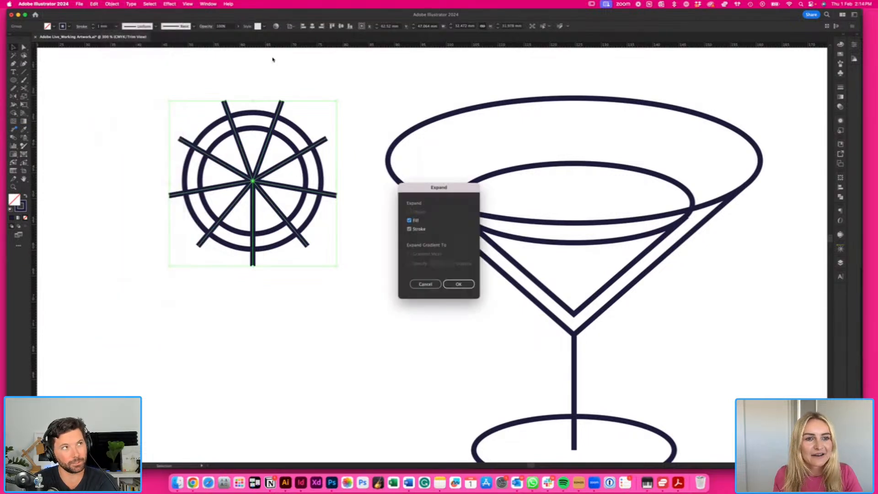
pyautogui.click(470, 285)
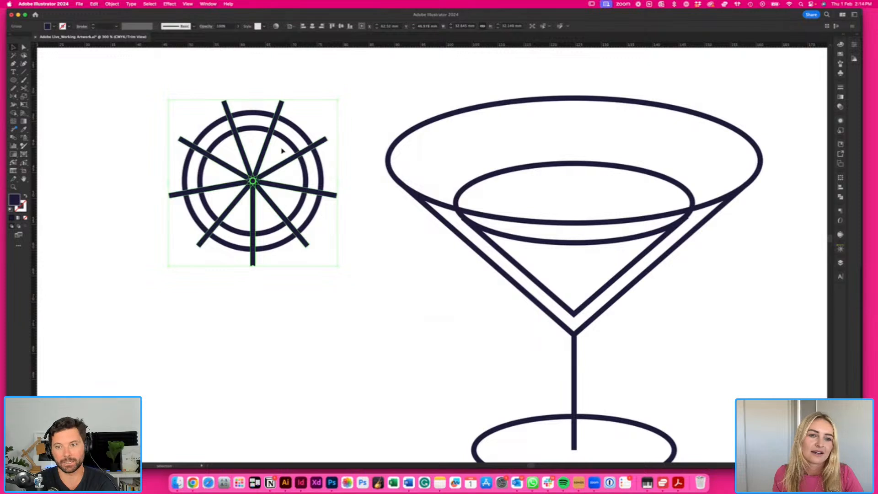
pyautogui.press('super+shift+g')
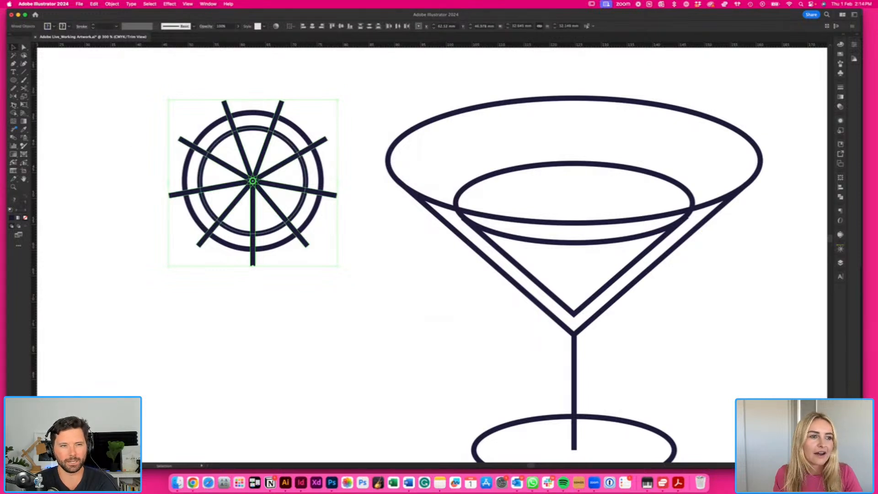
# - Select the unexpanded stroked spokes together with the inner circle
pyautogui.click(192, 94)
pyautogui.click(256, 183)
pyautogui.press('super+shift+g')
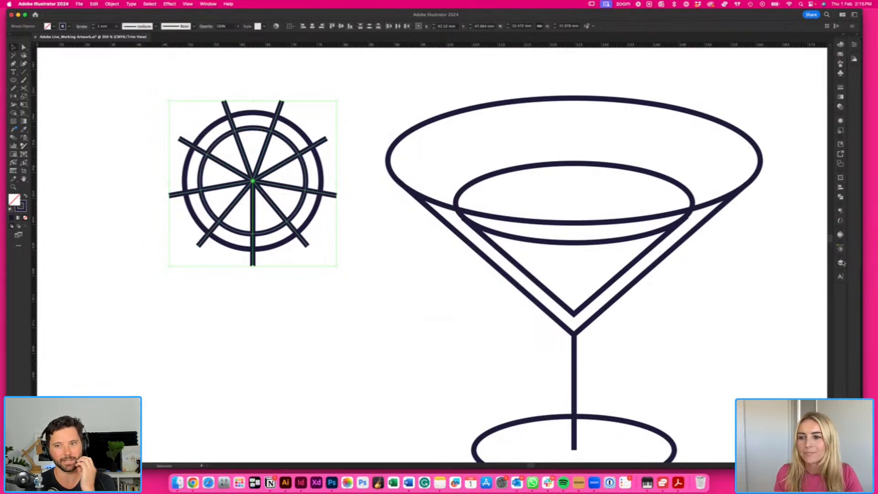
# - Try the Pathfinder Intersect and Minus Front shape modes on the spokes and inner circle, undoing each attempt
pyautogui.click(840, 200)
pyautogui.click(783, 193)
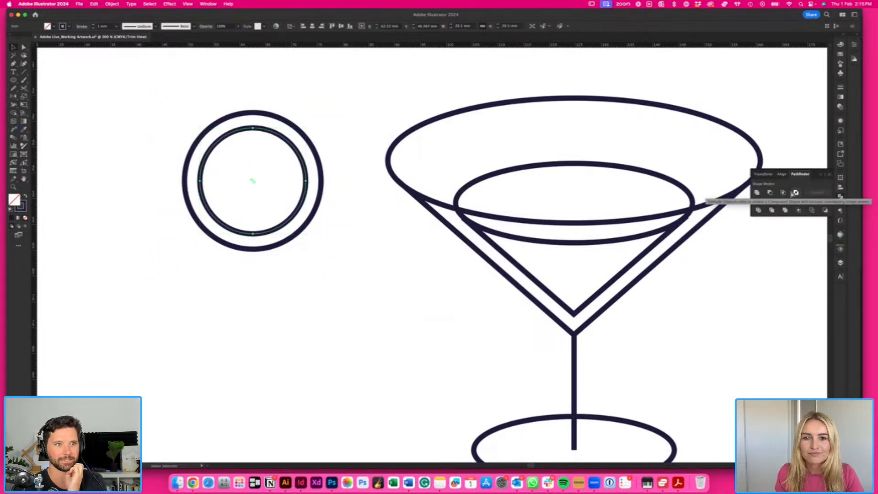
pyautogui.press('super+z')
pyautogui.click(782, 193)
pyautogui.click(492, 255)
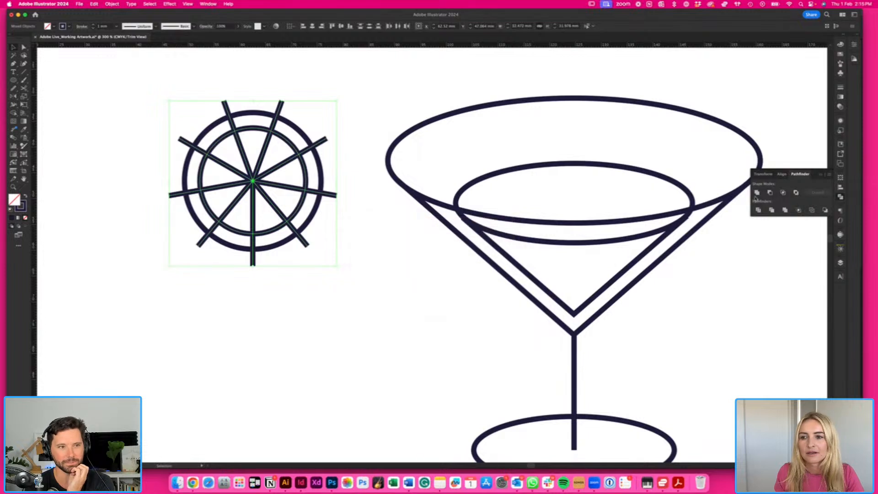
pyautogui.click(770, 192)
pyautogui.press('super+z')
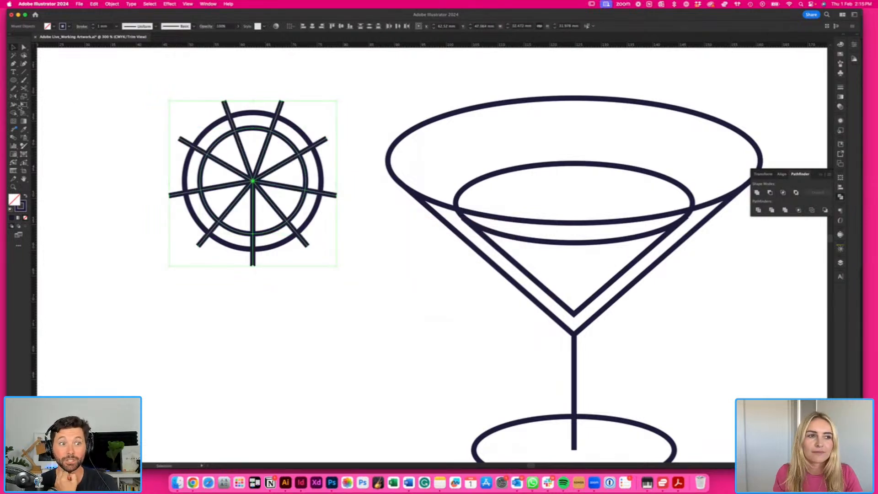
# - Remove the spoke ends that extend beyond the inner circle using the Shape Builder
pyautogui.hotkey('shift', 'm')
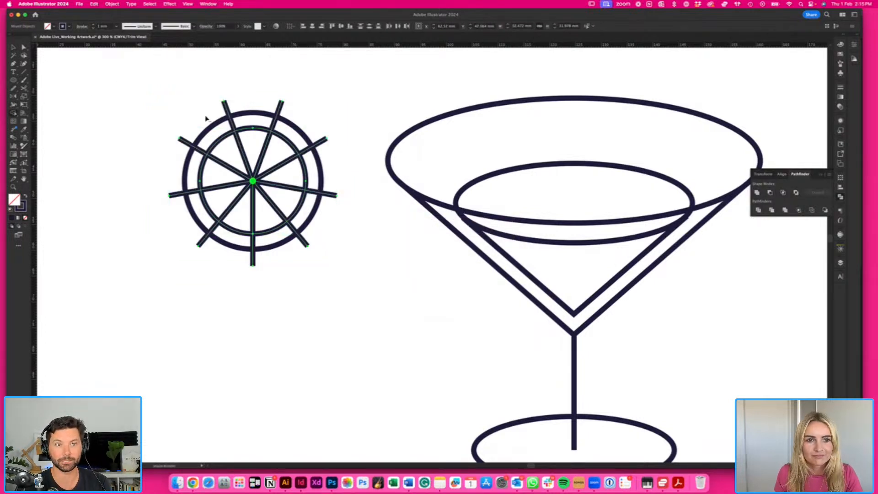
pyautogui.moveTo(206, 119)
pyautogui.mouseDown()
pyautogui.moveTo(288, 122)
pyautogui.moveTo(331, 156)
pyautogui.moveTo(331, 236)
pyautogui.moveTo(314, 217)
pyautogui.mouseUp()
pyautogui.moveTo(309, 228)
pyautogui.mouseDown()
pyautogui.moveTo(218, 256)
pyautogui.moveTo(190, 233)
pyautogui.moveTo(214, 243)
pyautogui.moveTo(185, 203)
pyautogui.mouseUp()
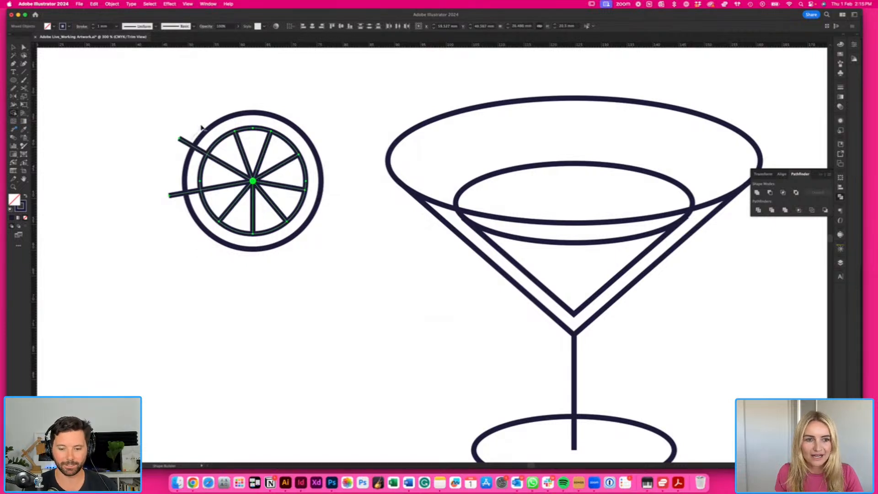
pyautogui.moveTo(201, 127); pyautogui.dragTo(203, 125)
pyautogui.press('v')
pyautogui.click(164, 104)
# - Scale the grouped citrus slice to about 25 mm wide and move it onto the left rim of the glass
pyautogui.press('super+minus')
pyautogui.hscroll(1, 184, 111)
pyautogui.hscroll(1, 184, 111)
pyautogui.moveTo(303, 267); pyautogui.dragTo(303, 267)
pyautogui.click(290, 235)
pyautogui.moveTo(207, 128); pyautogui.dragTo(382, 245)
pyautogui.click(317, 257)
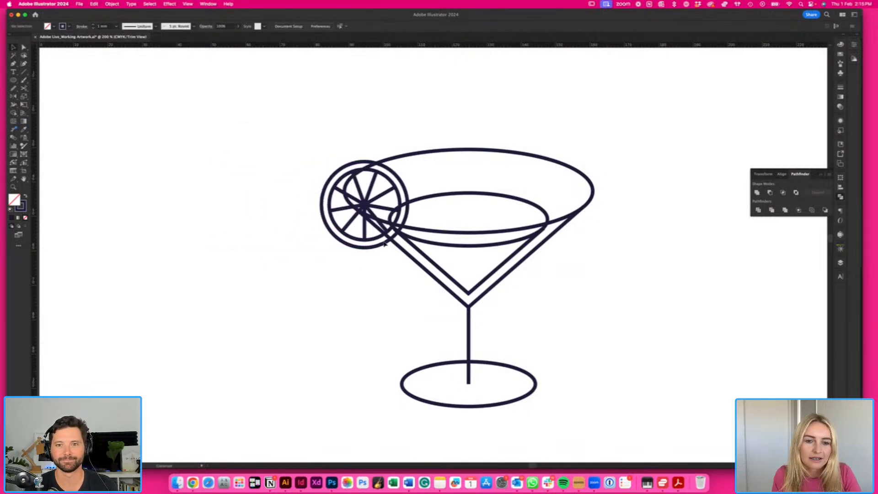
# - Shift the citrus slice slightly upward on the rim of the glass
pyautogui.hscroll(2, 378, 245)
pyautogui.scroll(2, 377, 246)
pyautogui.hscroll(3, 377, 246)
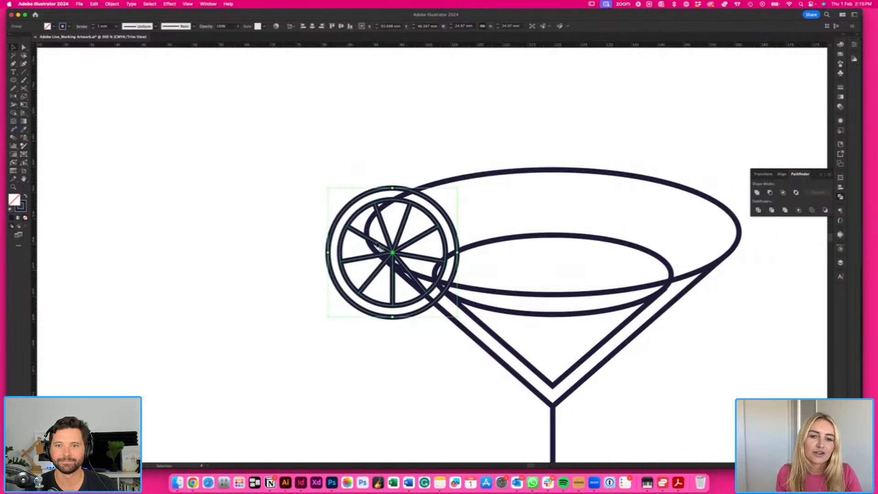
pyautogui.hscroll(5, 407, 287)
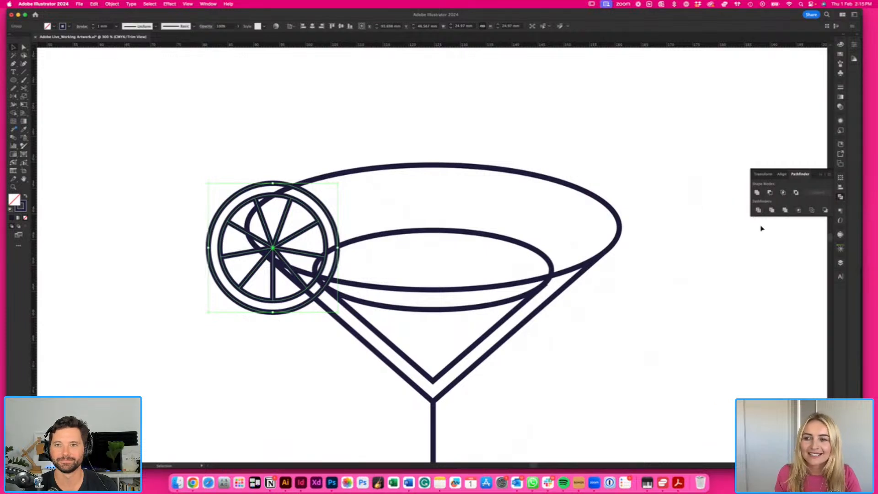
pyautogui.scroll(-2, 470, 199)
pyautogui.hscroll(2, 460, 191)
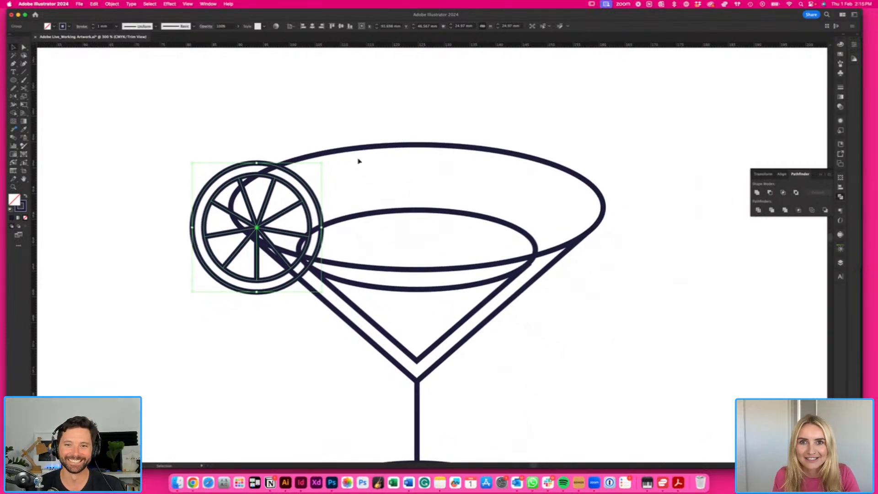
pyautogui.moveTo(317, 203); pyautogui.dragTo(315, 197)
# - Try scaling the citrus slice on the rim, then undo the change
pyautogui.press('s')
pyautogui.moveTo(330, 262)
pyautogui.mouseDown()
pyautogui.moveTo(341, 270)
pyautogui.moveTo(333, 269)
pyautogui.mouseUp()
pyautogui.press('super+z')
pyautogui.press('v')
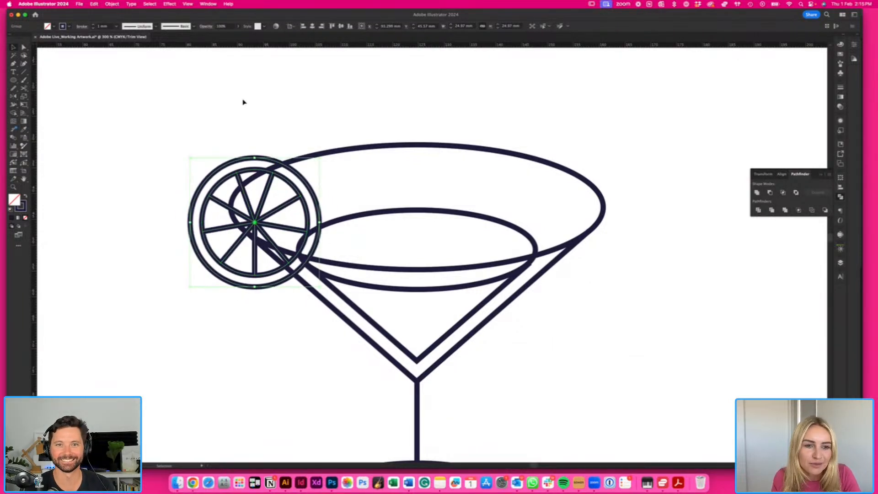
# - Enlarge the citrus slice to about 28 mm wide and nudge it up on the glass rim
pyautogui.press('super+minus')
pyautogui.hscroll(5, 242, 101)
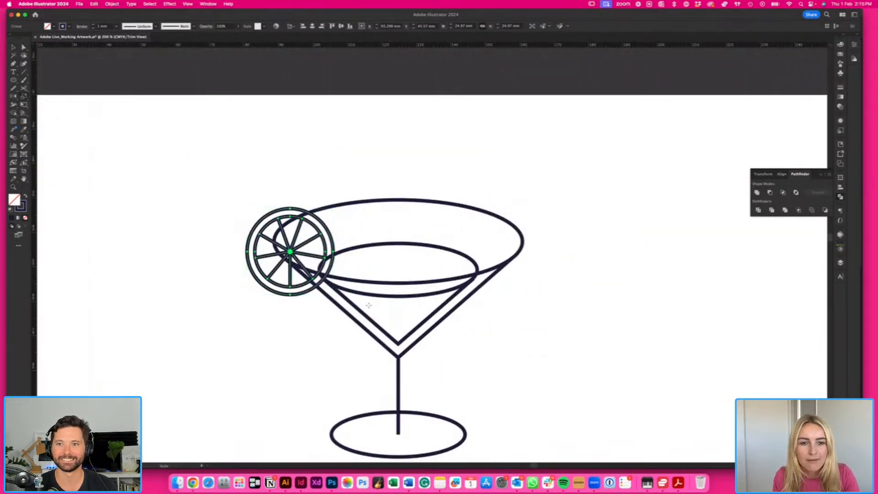
pyautogui.moveTo(368, 305); pyautogui.dragTo(376, 316)
pyautogui.press('Up')
pyautogui.press('Up')
pyautogui.press('i')
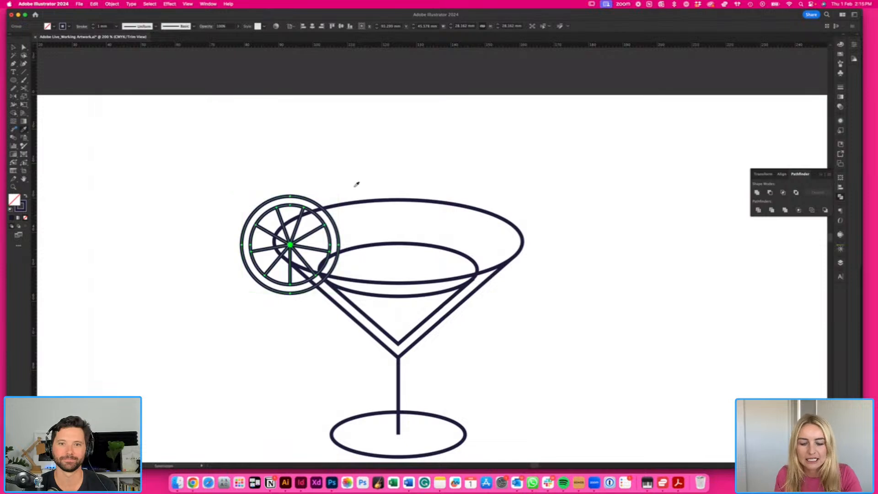
pyautogui.click(315, 159)
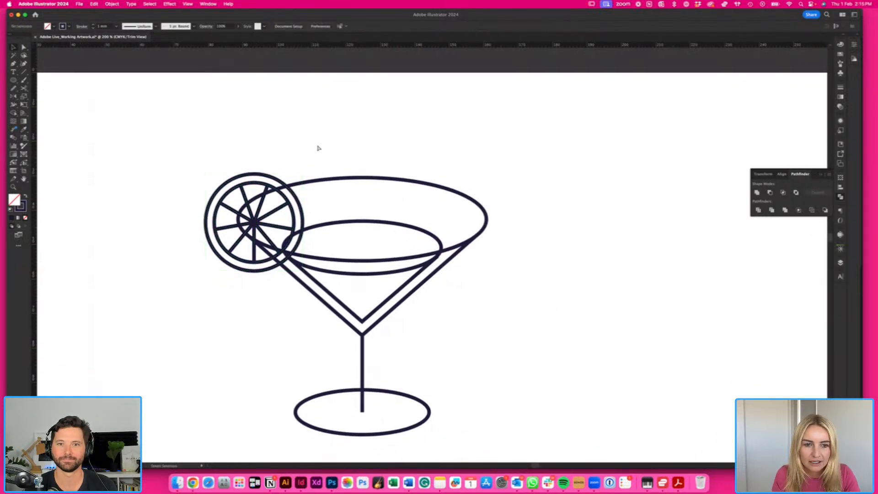
# - Move the enlarged citrus slice slightly down and outward on the glass's left rim
pyautogui.press('super+equal')
pyautogui.hscroll(-3, 319, 150)
pyautogui.moveTo(253, 213); pyautogui.dragTo(242, 232)
pyautogui.click(180, 125)
pyautogui.click(275, 281)
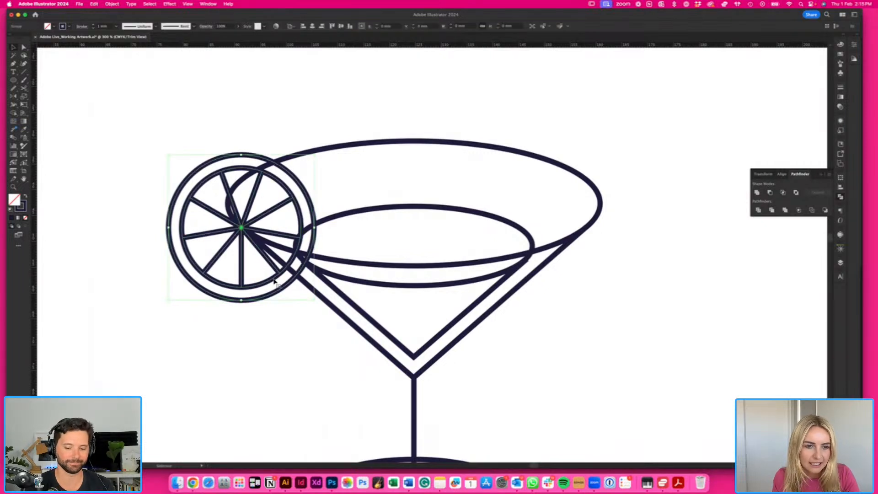
# - Duplicate the citrus slice into the empty space left of the glass and nudge the copy further left
pyautogui.hscroll(-2, 273, 281)
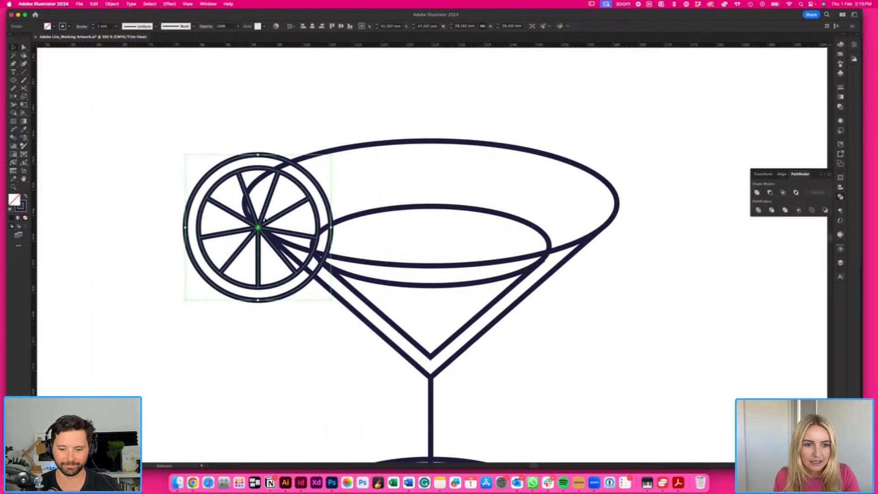
pyautogui.moveTo(268, 226); pyautogui.dragTo(122, 227)
pyautogui.hotkey('shift', 'Left')
pyautogui.press('Left')
pyautogui.press('Left')
pyautogui.press('Left')
# - Isolate the citrus slice on the rim and draw a closed wedge over it, following the glass's side and curved rim with the Pen tool
pyautogui.doubleClick(284, 216)
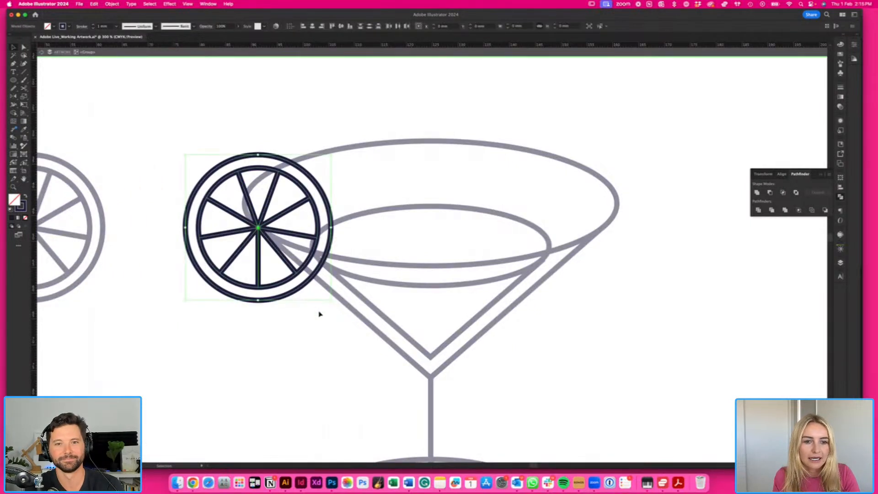
pyautogui.click(277, 247)
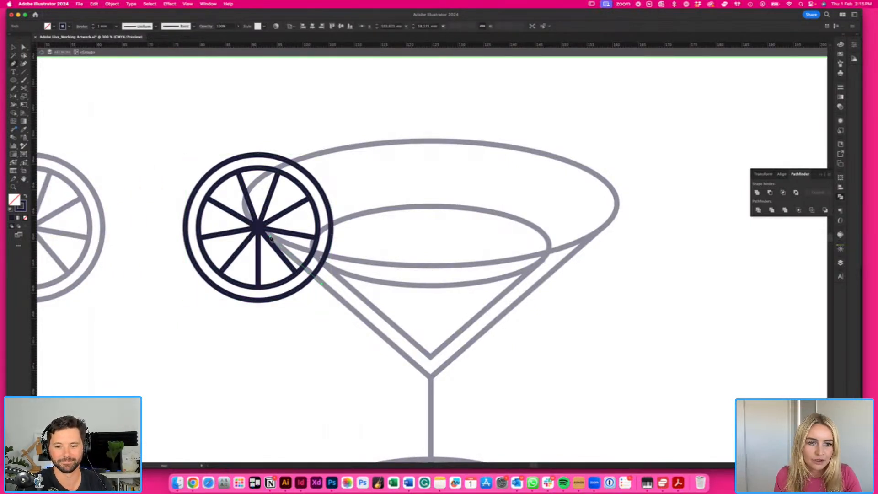
pyautogui.click(271, 236)
pyautogui.moveTo(340, 258); pyautogui.dragTo(378, 262)
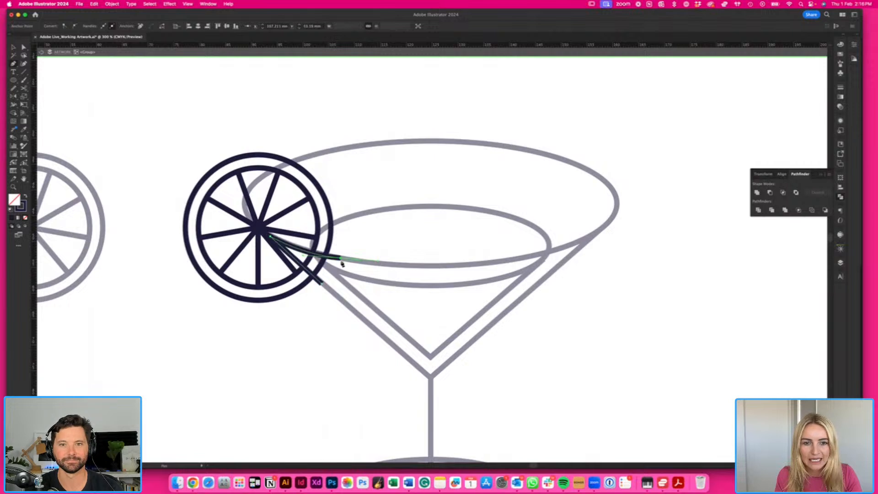
pyautogui.click(322, 286)
pyautogui.press('v')
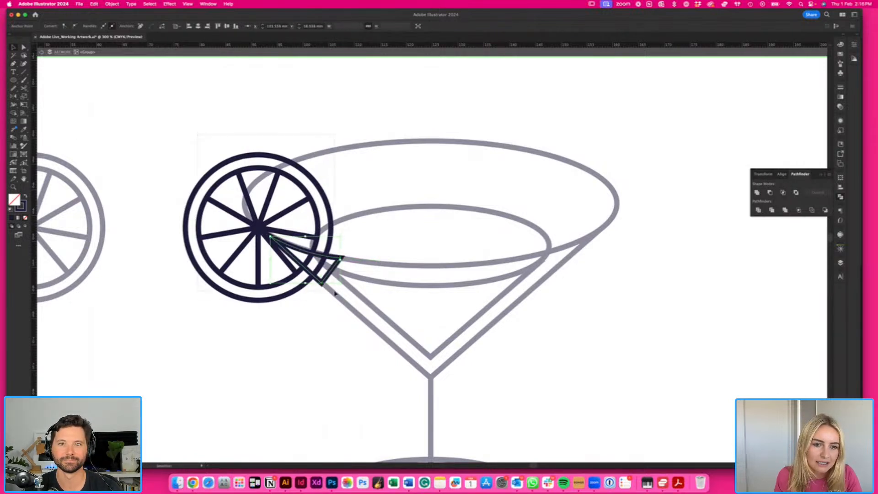
# - Cut the wedge out of the citrus slice with the Shape Builder and leave isolation mode
pyautogui.keyDown('shift'); pyautogui.click(314, 276); pyautogui.keyUp('shift')
pyautogui.hotkey('shift', 'm')
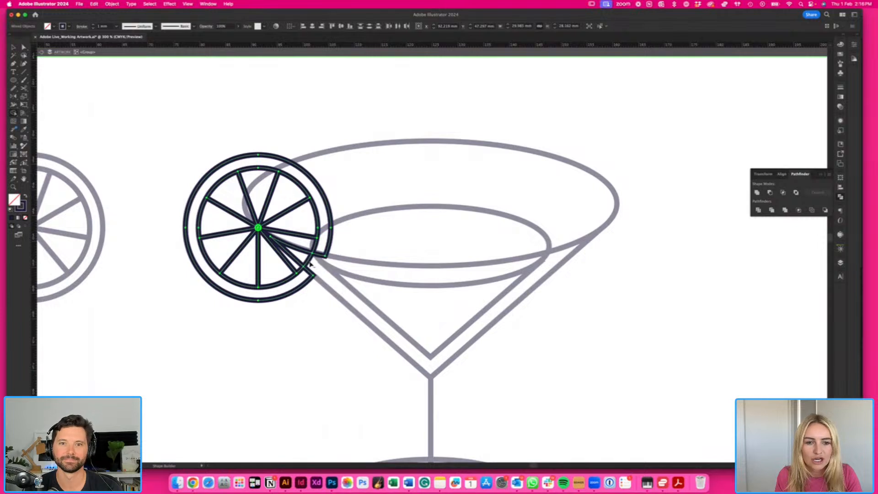
pyautogui.keyDown('alt'); pyautogui.click(301, 258); pyautogui.keyUp('alt')
pyautogui.press('v')
pyautogui.doubleClick(408, 241)
pyautogui.hscroll(1, 348, 243)
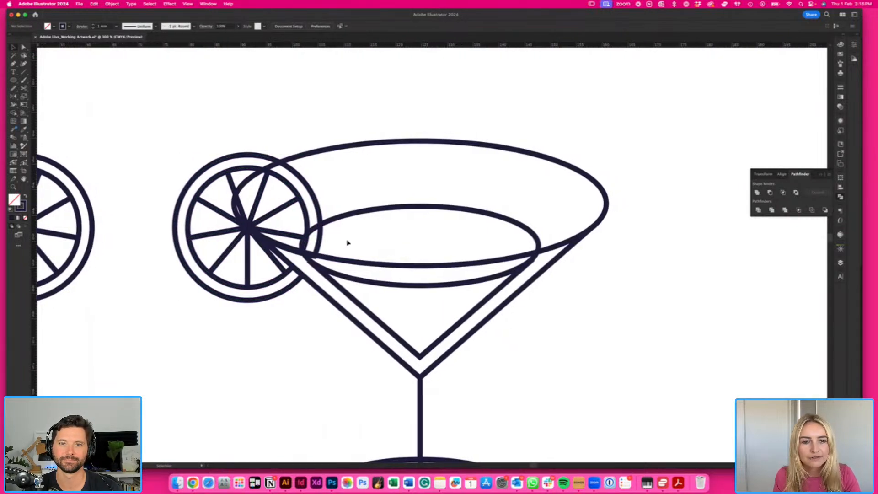
# - Refine the anchor points at the citrus slice's notch so its cut edge follows the glass rim, checking where the inner glass line meets it
pyautogui.press('super+equal')
pyautogui.hscroll(-2, 331, 248)
pyautogui.press('a')
pyautogui.click(328, 259)
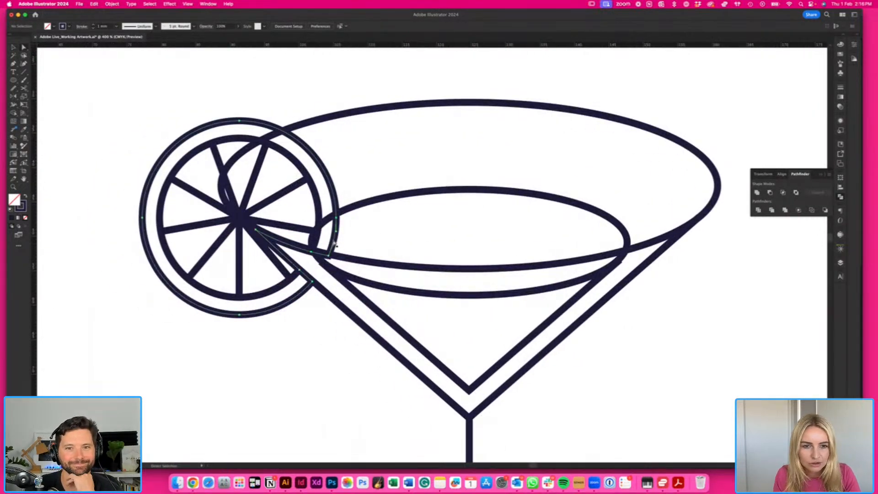
pyautogui.click(332, 262)
pyautogui.press('a')
pyautogui.click(328, 256)
pyautogui.press('-')
pyautogui.press('v')
pyautogui.click(364, 243)
pyautogui.click(333, 248)
pyautogui.press('a')
pyautogui.click(329, 257)
pyautogui.moveTo(312, 253); pyautogui.dragTo(315, 254)
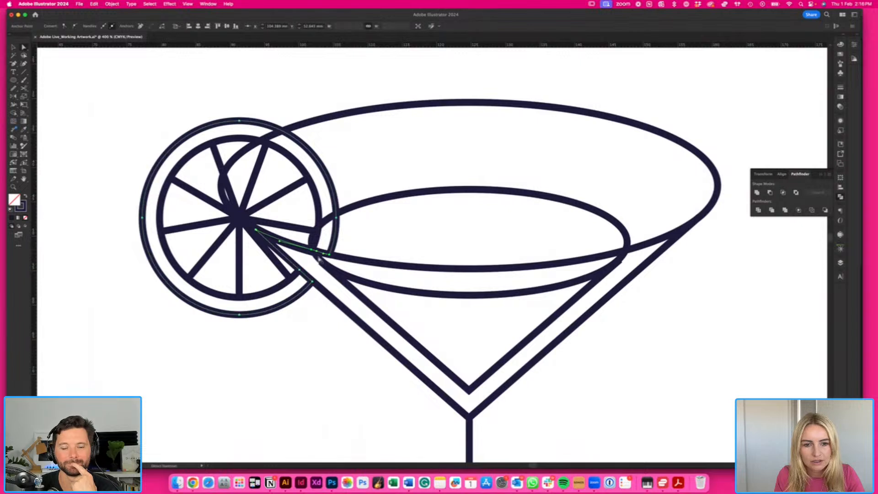
pyautogui.click(321, 262)
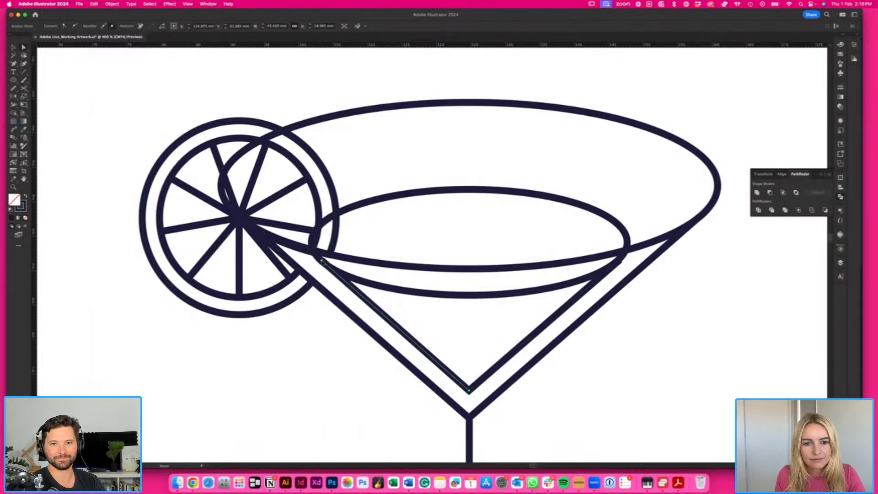
pyautogui.click(398, 233)
# - Draw a tilted, rounded-corner square as an ice cube in the drink and add a smaller tilted cube about 7.6 mm wide to its left
pyautogui.scroll(-2, 398, 233)
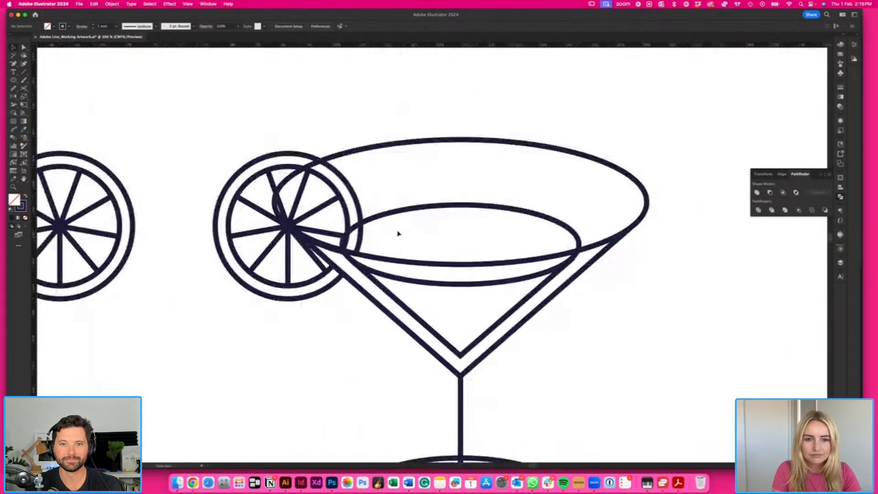
pyautogui.hscroll(2, 398, 233)
pyautogui.hscroll(3, 398, 234)
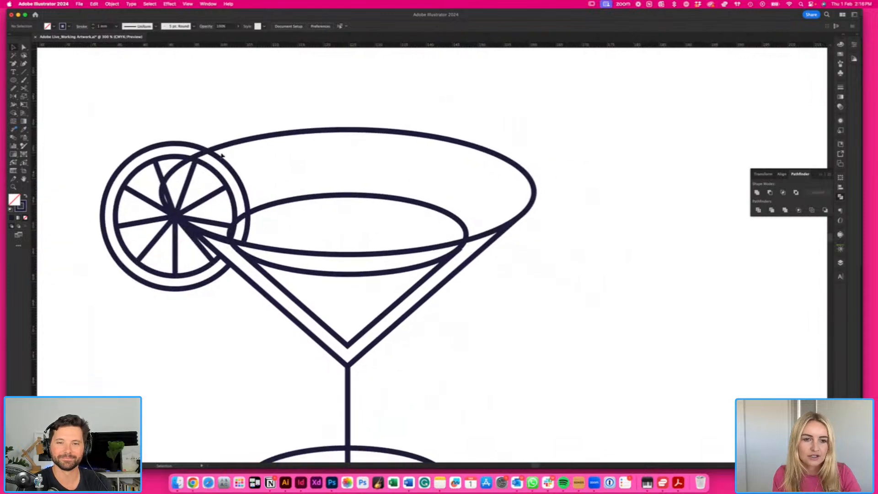
pyautogui.moveTo(13, 80); pyautogui.dragTo(42, 78)
pyautogui.moveTo(353, 259)
pyautogui.mouseDown()
pyautogui.moveTo(407, 314)
pyautogui.moveTo(390, 292)
pyautogui.moveTo(398, 288)
pyautogui.moveTo(327, 286)
pyautogui.moveTo(343, 278)
pyautogui.moveTo(370, 310)
pyautogui.moveTo(349, 291)
pyautogui.mouseUp()
pyautogui.press('v')
pyautogui.moveTo(326, 264); pyautogui.dragTo(356, 292)
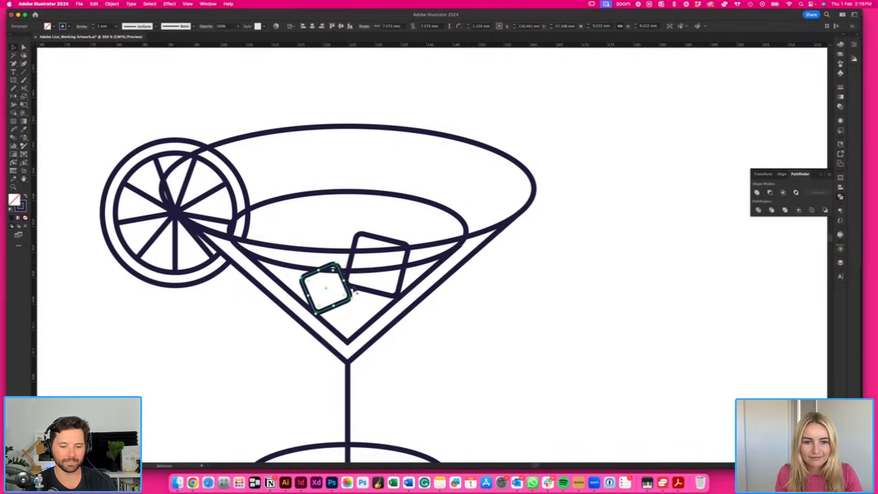
pyautogui.click(368, 304)
# - Draw a tiny circle about 0.9 mm wide inside the drink and swap its stroke for a solid dark fill
pyautogui.scroll(-3, 366, 303)
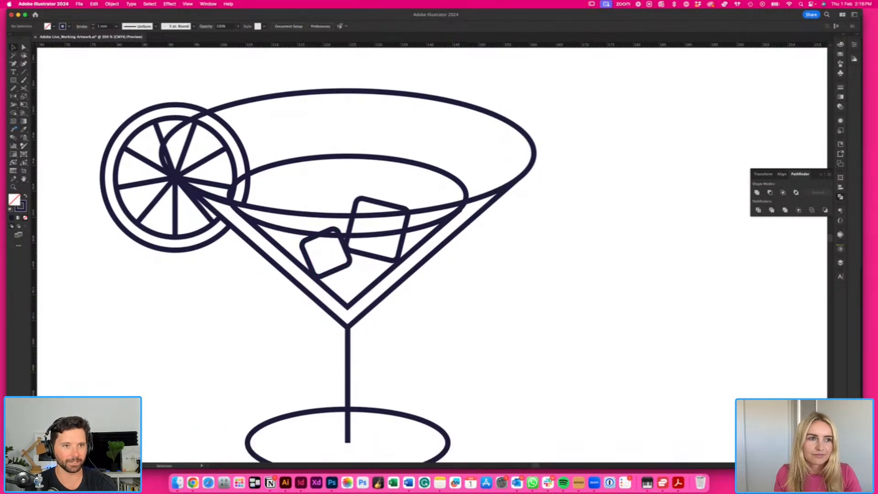
pyautogui.moveTo(13, 80); pyautogui.dragTo(50, 98)
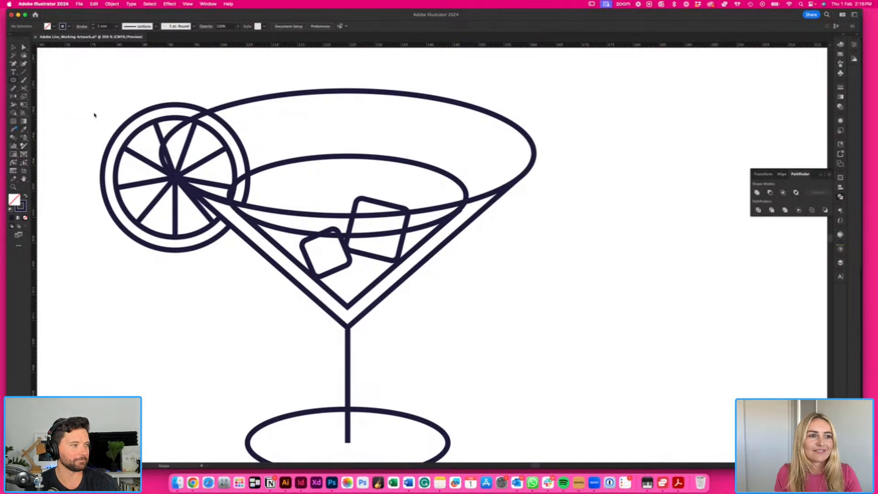
pyautogui.moveTo(297, 185); pyautogui.dragTo(299, 186)
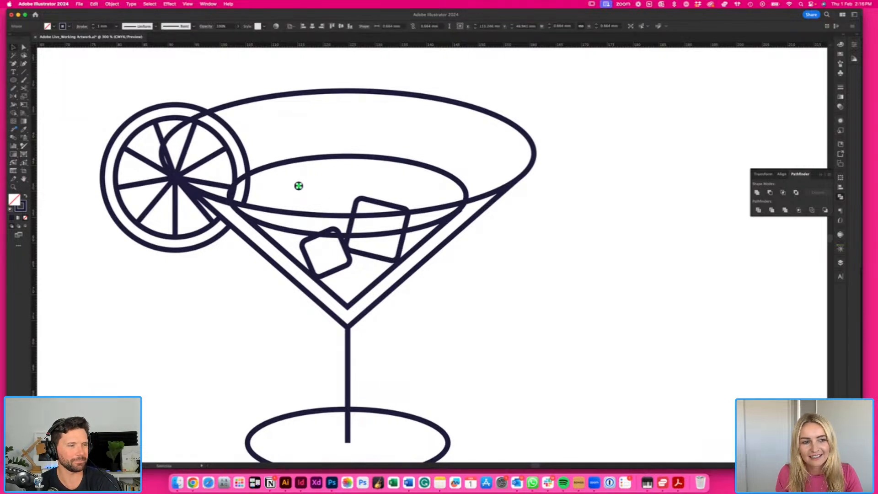
pyautogui.hotkey('shift', 'x')
pyautogui.keyDown('super'); pyautogui.click(307, 192); pyautogui.keyUp('super')
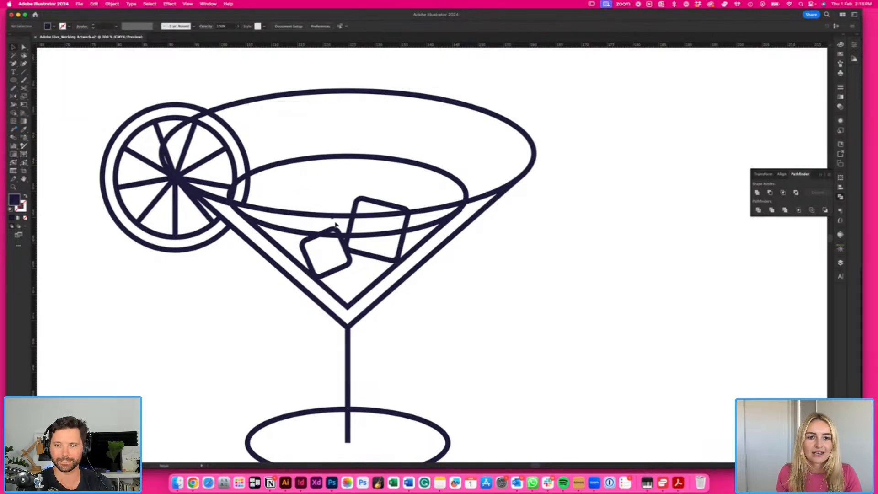
# - Place the bubble dot below the ice cubes and set a smaller dot about 0.56 mm wide closely beside it
pyautogui.moveTo(368, 271); pyautogui.dragTo(357, 274)
pyautogui.keyDown('super'); pyautogui.click(362, 278); pyautogui.keyUp('super')
pyautogui.keyDown('super'); pyautogui.click(418, 265); pyautogui.keyUp('super')
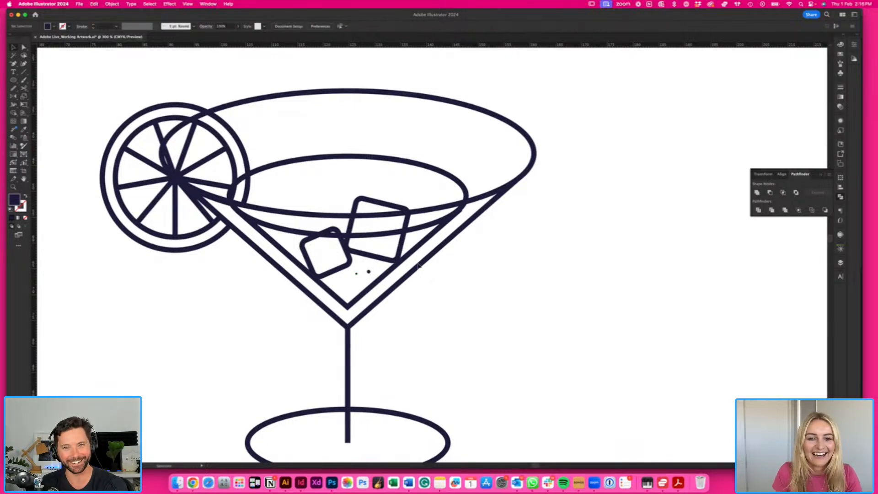
pyautogui.click(357, 274)
pyautogui.click(426, 294)
pyautogui.click(361, 274)
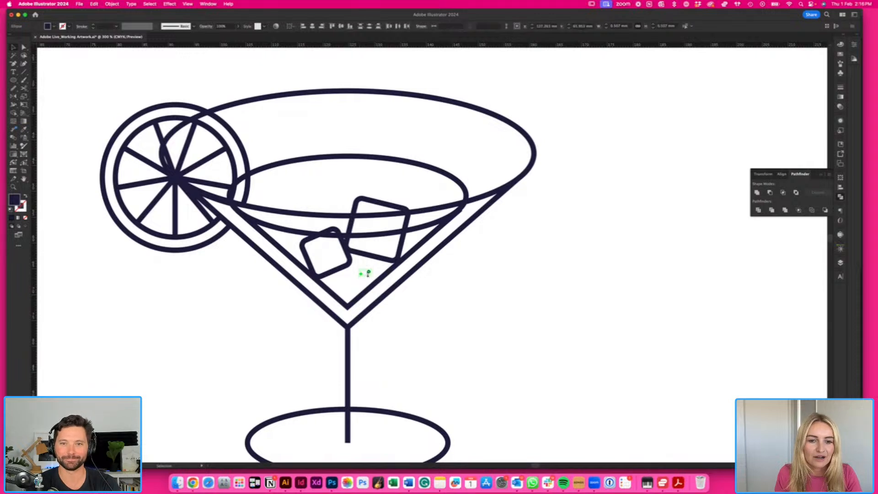
pyautogui.moveTo(369, 273); pyautogui.dragTo(368, 272)
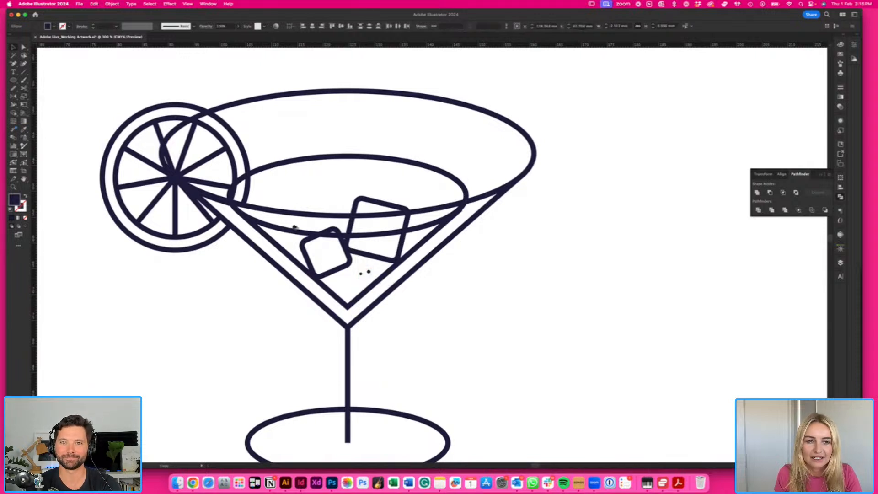
# - Copy the bubble dots to the left of the small ice cube and onto the right side of the drink's surface
pyautogui.click(284, 248)
pyautogui.moveTo(284, 241); pyautogui.dragTo(283, 240)
pyautogui.click(278, 181)
pyautogui.moveTo(434, 198); pyautogui.dragTo(432, 197)
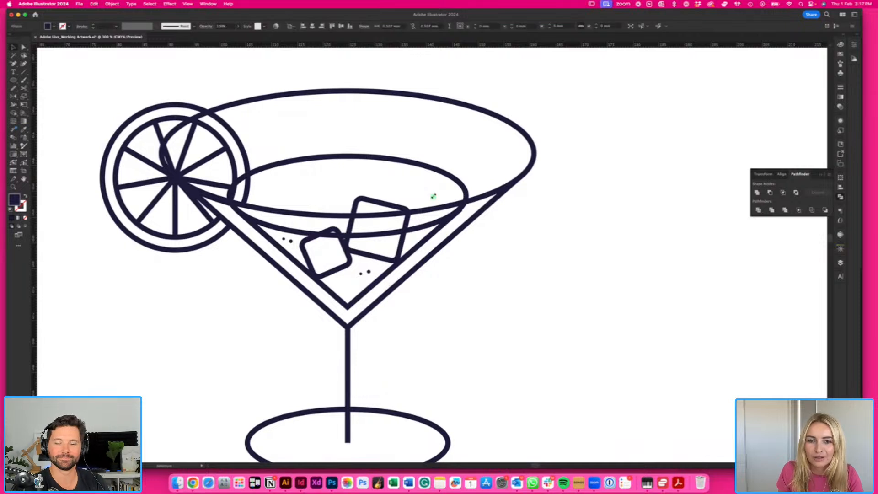
pyautogui.click(407, 296)
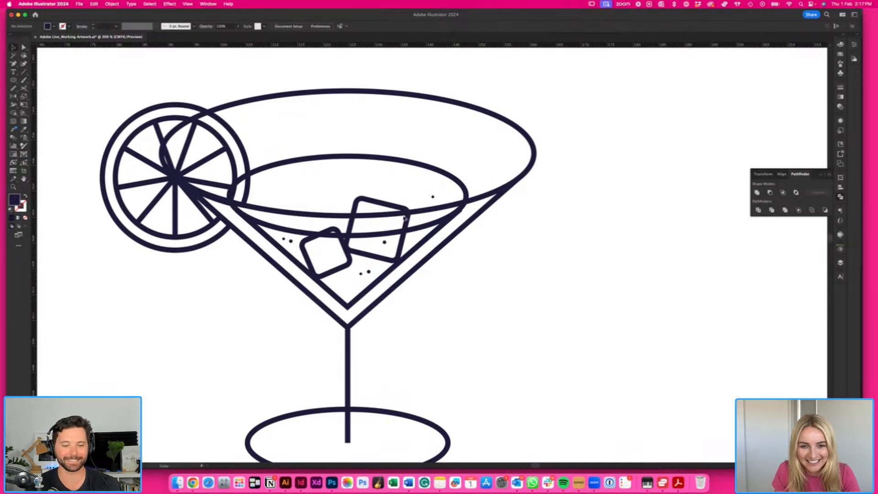
pyautogui.moveTo(433, 195); pyautogui.dragTo(428, 190)
pyautogui.click(422, 194)
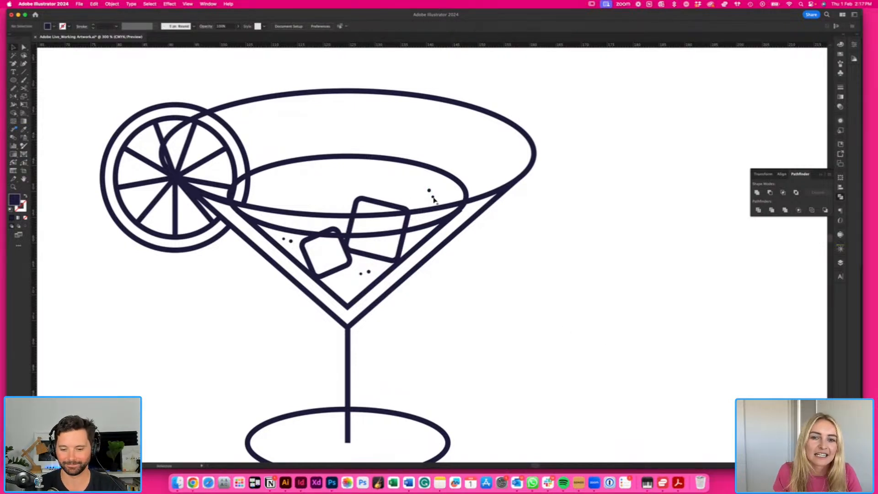
# - Add more bubble dots on the left of the drink's surface and one larger dot near the glass's lower tip
pyautogui.moveTo(329, 183)
pyautogui.mouseDown()
pyautogui.moveTo(283, 184)
pyautogui.moveTo(300, 188)
pyautogui.moveTo(295, 183)
pyautogui.moveTo(350, 287)
pyautogui.mouseUp()
pyautogui.click(330, 192)
pyautogui.click(302, 192)
pyautogui.click(297, 187)
pyautogui.press('super+minus')
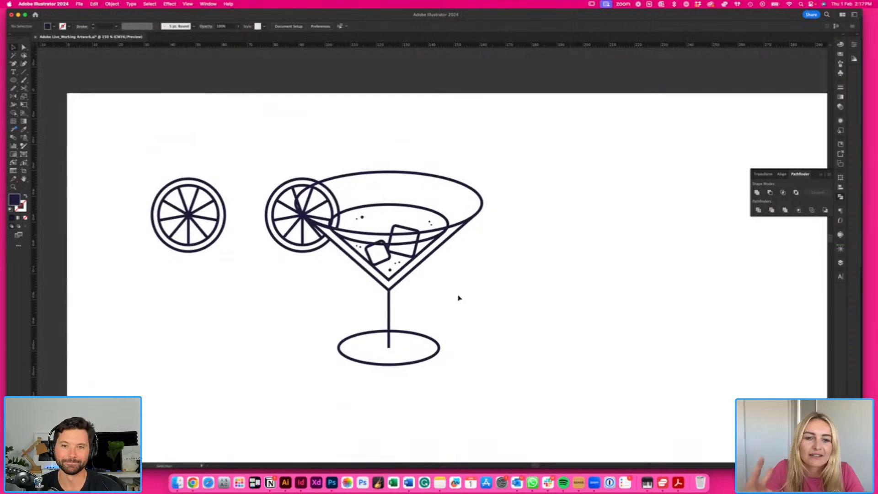
# - Select all the bubble dots in the drink and group them
pyautogui.moveTo(276, 143); pyautogui.dragTo(505, 388)
pyautogui.click(364, 219)
pyautogui.click(366, 225)
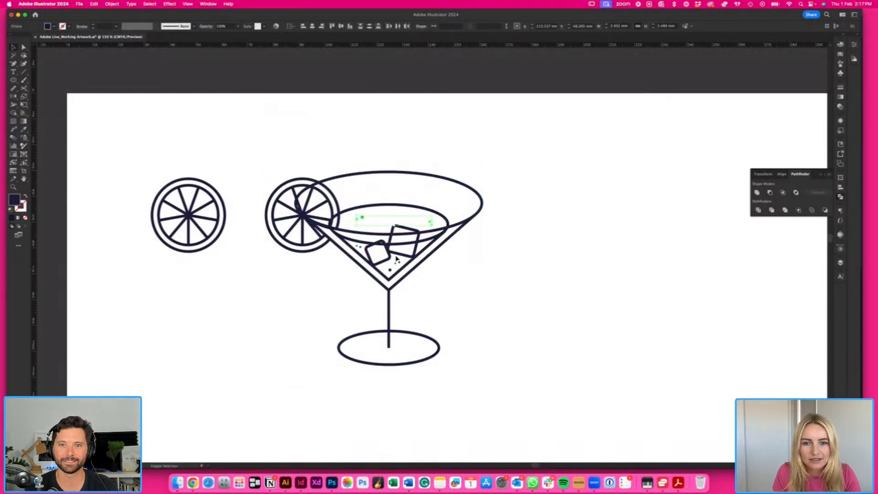
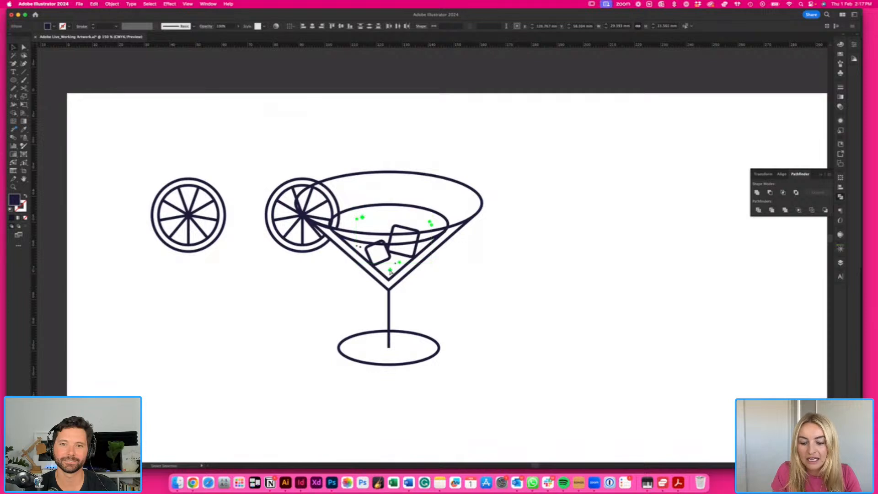
pyautogui.press('super+equal')
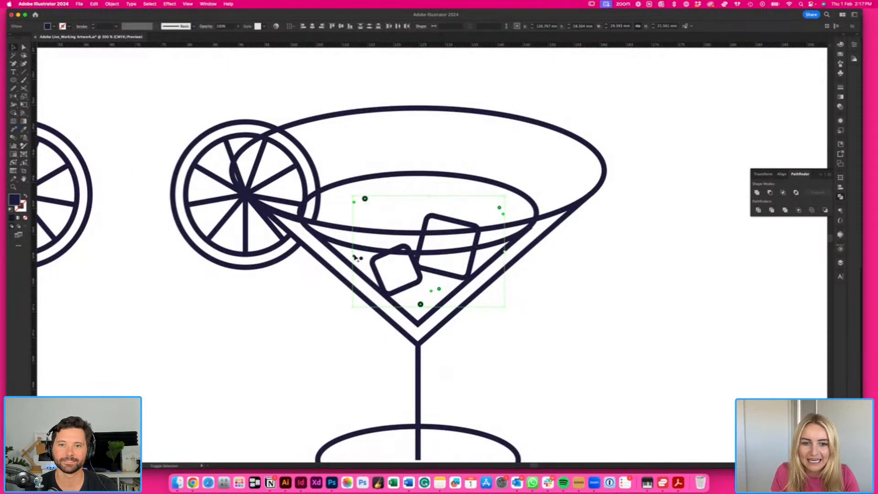
pyautogui.hscroll(3, 504, 305)
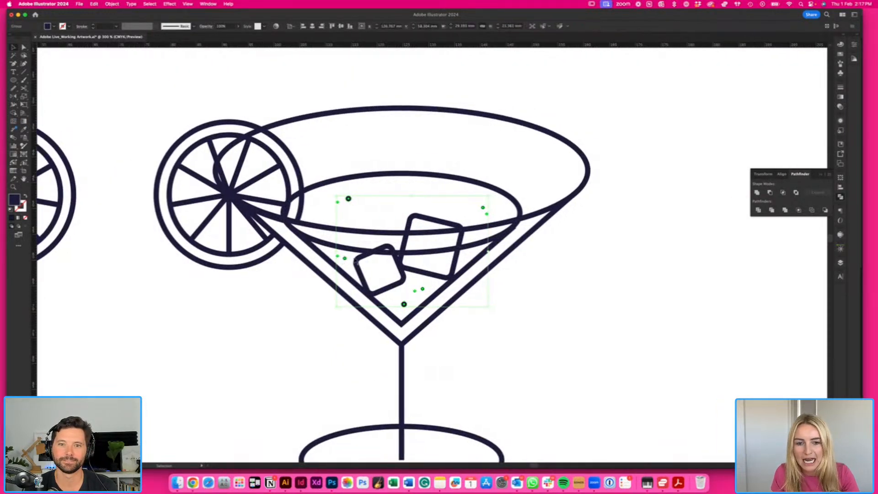
pyautogui.press('super+minus')
pyautogui.click(566, 326)
# - Set the stroke weight of the cocktail glass, ice cubes and rim slice to 1.2 mm, excluding the grouped bubble dots
pyautogui.press('super+minus')
pyautogui.hscroll(2, 544, 318)
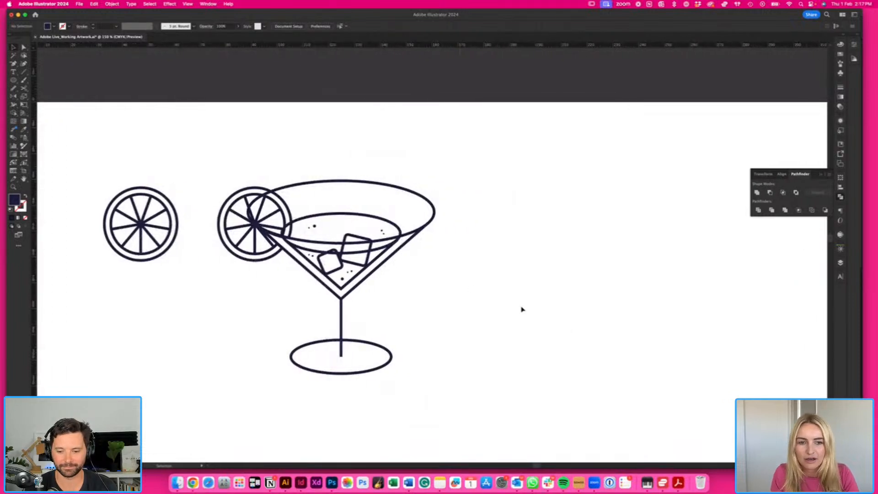
pyautogui.moveTo(232, 144); pyautogui.dragTo(451, 395)
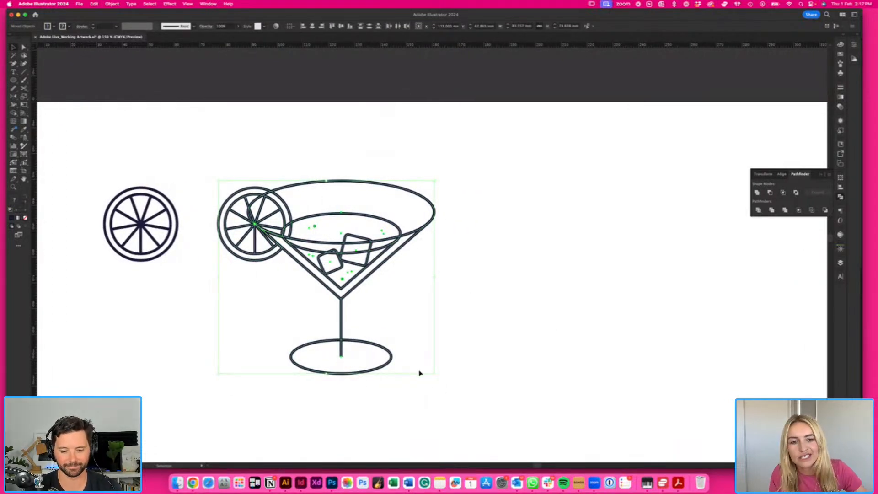
pyautogui.click(840, 196)
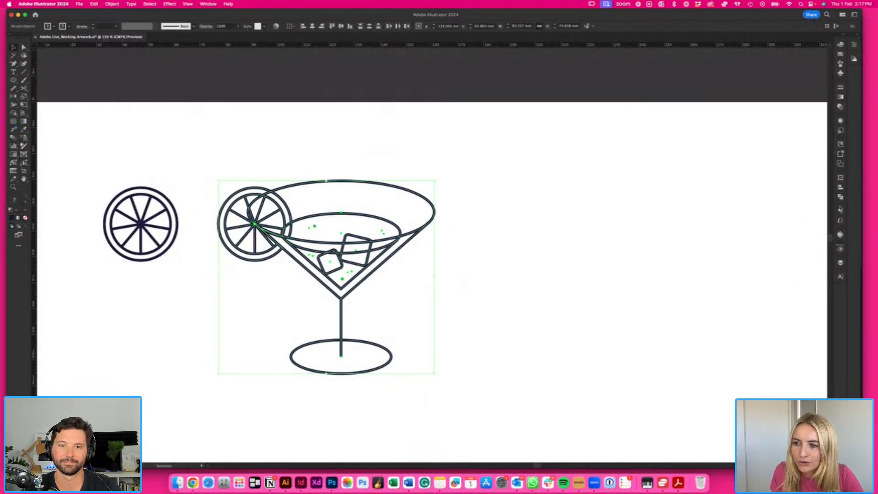
pyautogui.click(840, 263)
pyautogui.click(841, 276)
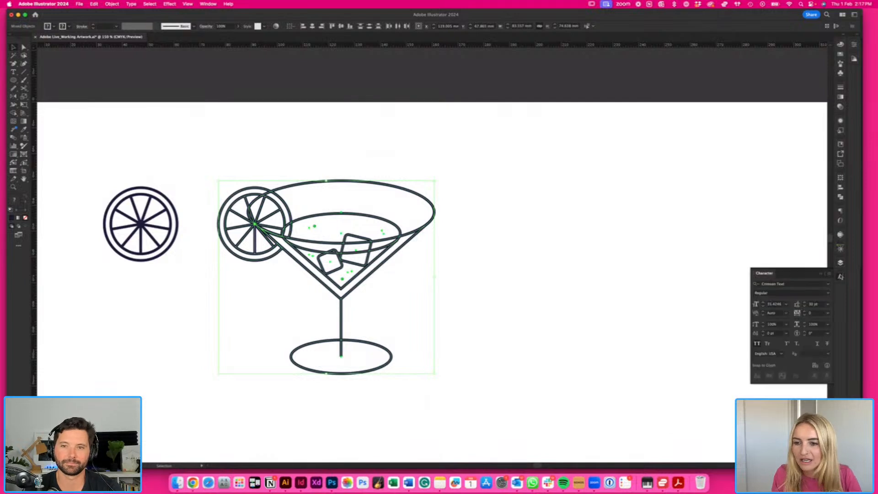
pyautogui.click(840, 88)
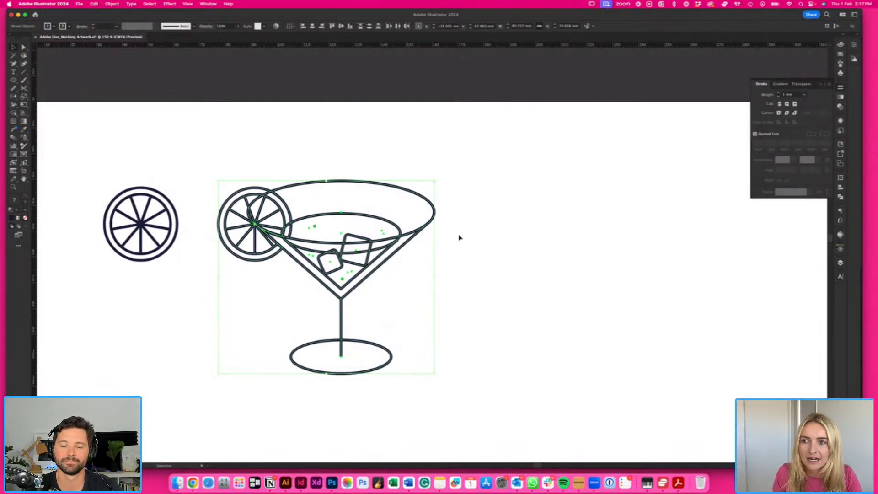
pyautogui.keyDown('shift'); pyautogui.click(383, 232); pyautogui.keyUp('shift')
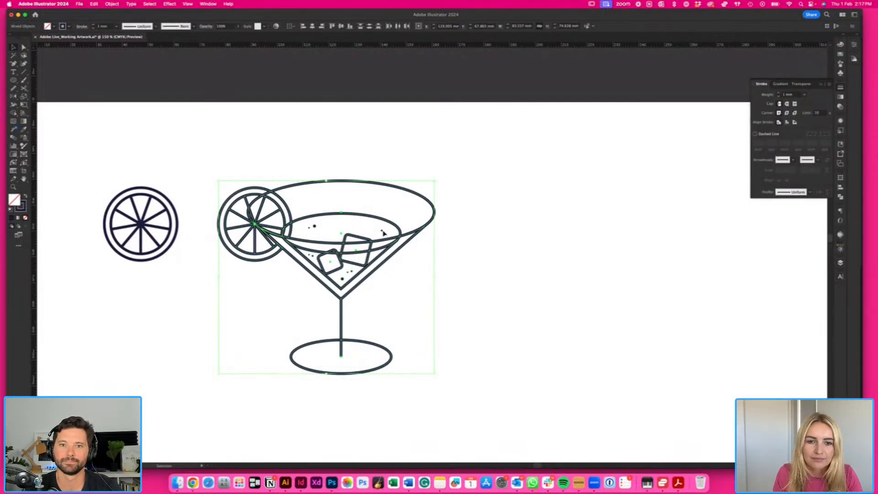
pyautogui.click(778, 93)
pyautogui.click(795, 96)
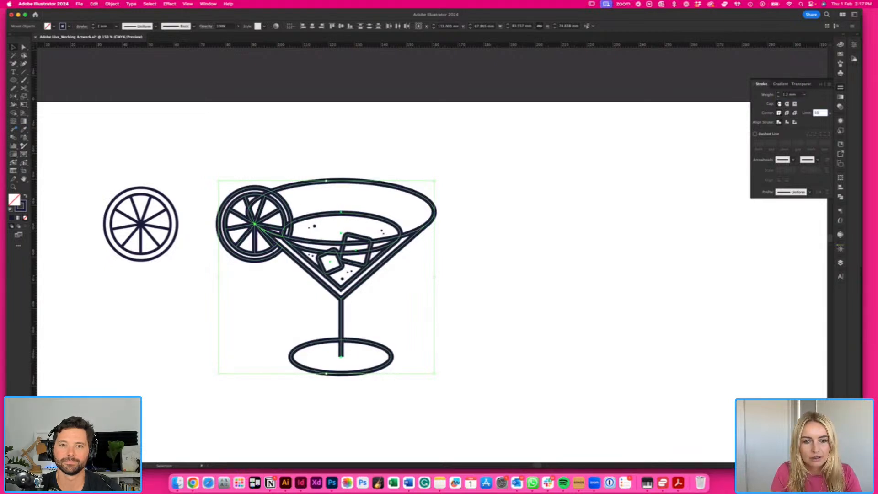
pyautogui.press('Return')
pyautogui.click(484, 247)
# - Give the grouped bubble dots a 0.1 mm stroke and deselect them
pyautogui.click(356, 247)
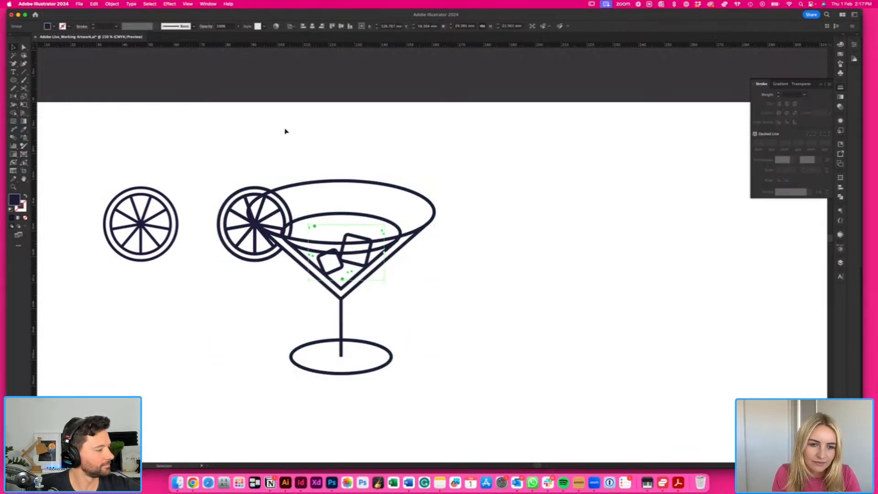
pyautogui.click(783, 94)
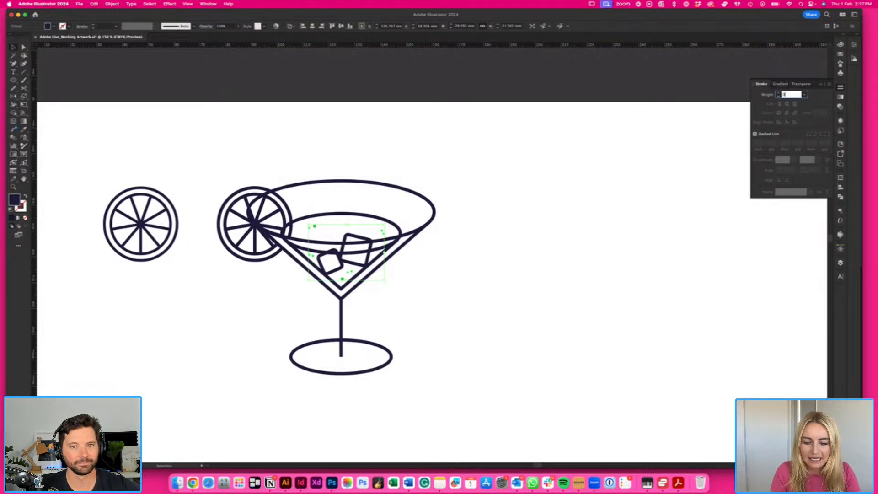
pyautogui.press('Return')
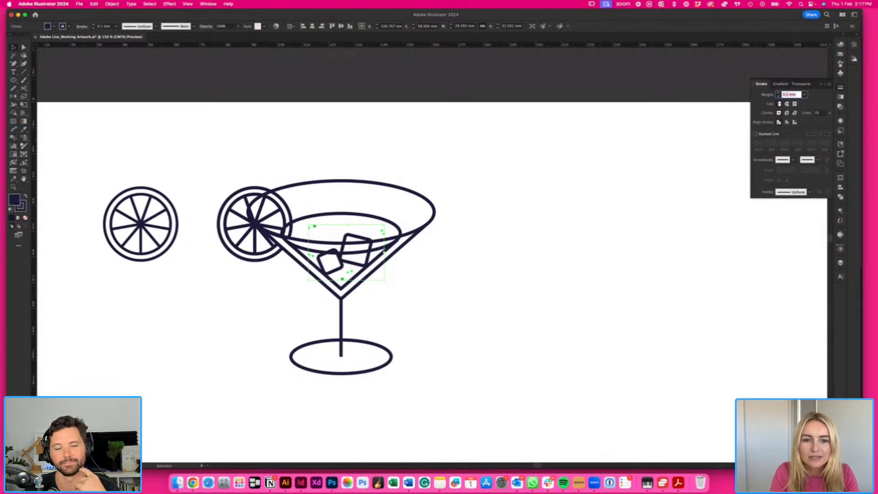
pyautogui.click(585, 208)
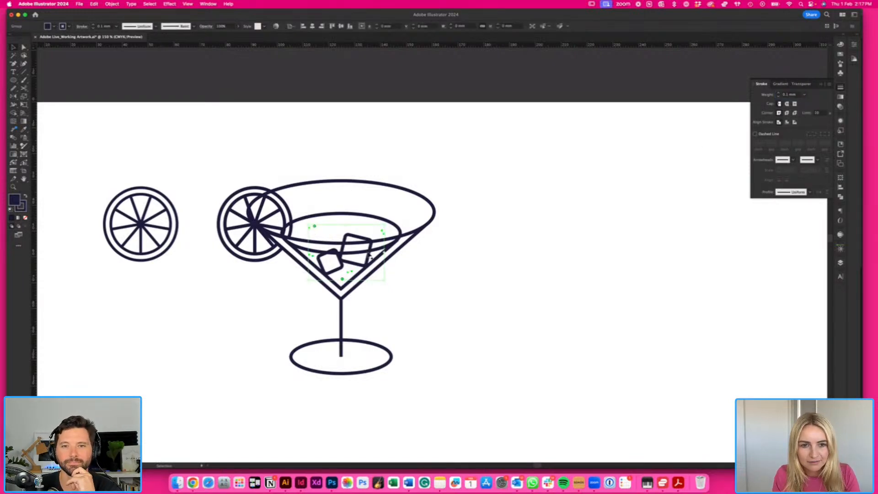
pyautogui.press('super+equal')
pyautogui.press('super+minus')
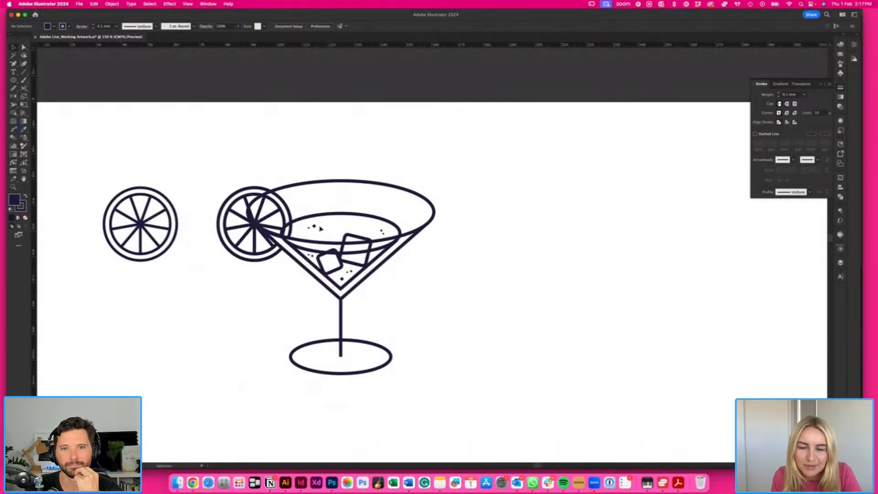
pyautogui.hscroll(2, 451, 284)
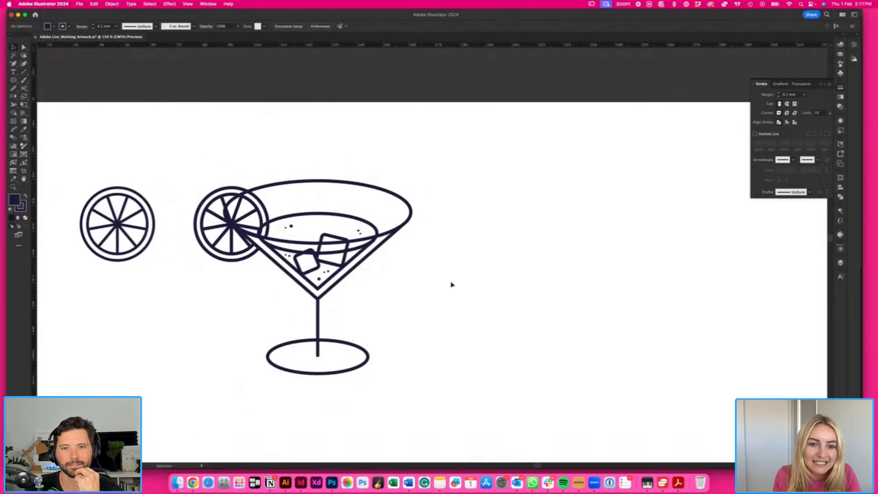
pyautogui.press('super+minus')
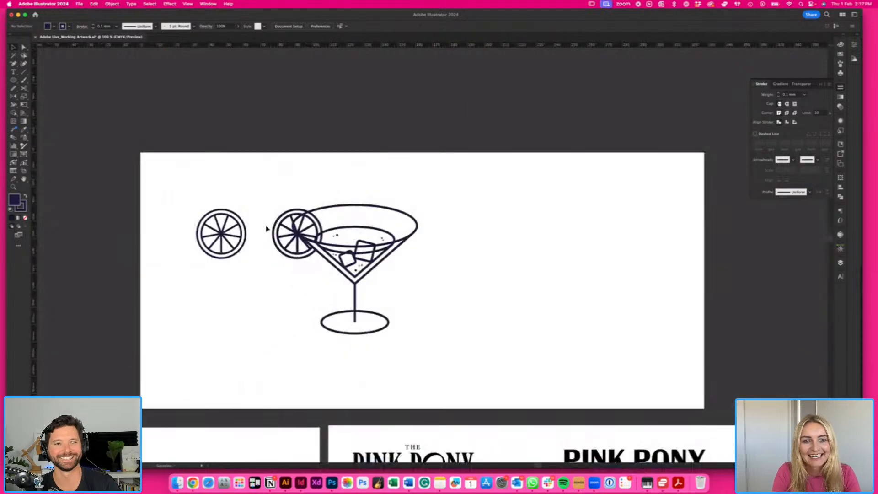
# - Duplicate the cocktail glass's rim ellipse into the empty artboard area to the right of the glass
pyautogui.moveTo(256, 171); pyautogui.dragTo(437, 364)
pyautogui.click(437, 364)
pyautogui.hscroll(3, 436, 364)
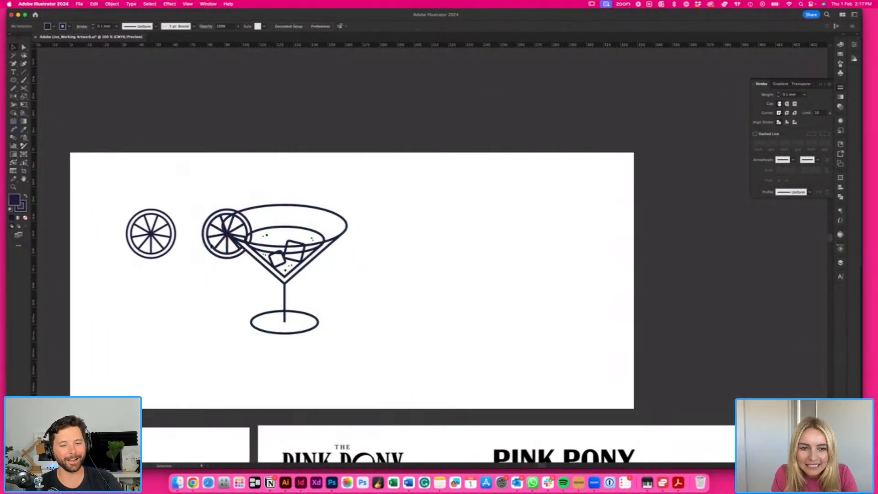
pyautogui.click(14, 81)
pyautogui.click(253, 183)
pyautogui.click(418, 259)
pyautogui.click(309, 209)
pyautogui.moveTo(309, 208); pyautogui.dragTo(458, 209)
pyautogui.press('s')
pyautogui.moveTo(565, 291); pyautogui.dragTo(529, 271)
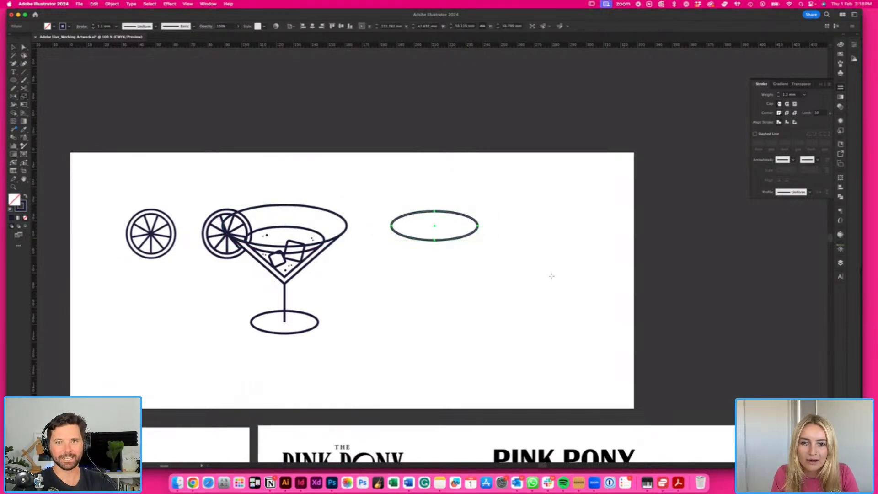
pyautogui.press('super+z')
# - Place a copy of the new ellipse directly below it as the bottom of a tumbler glass
pyautogui.press('v')
pyautogui.moveTo(469, 244); pyautogui.dragTo(465, 334)
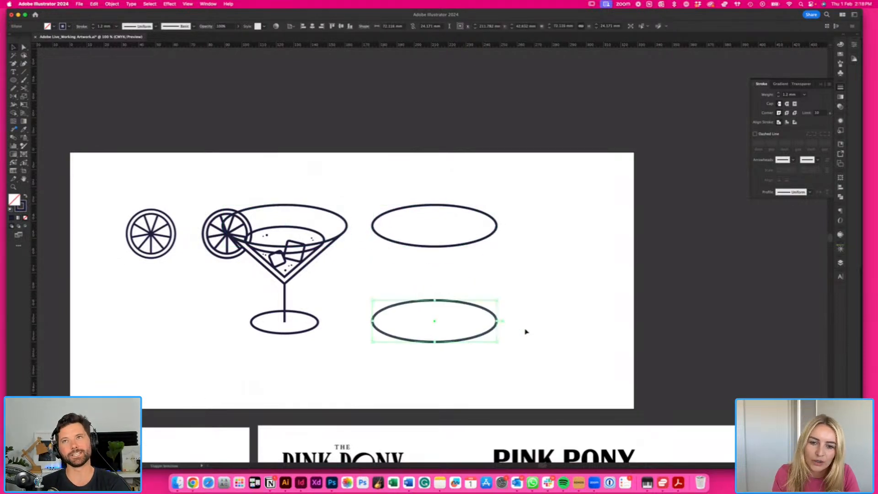
pyautogui.hscroll(3, 494, 335)
pyautogui.press('super+equal')
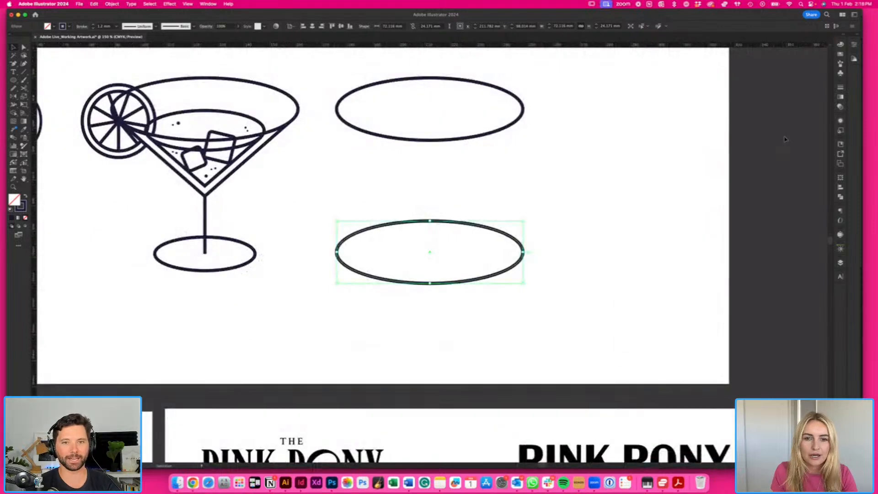
pyautogui.scroll(2, 603, 225)
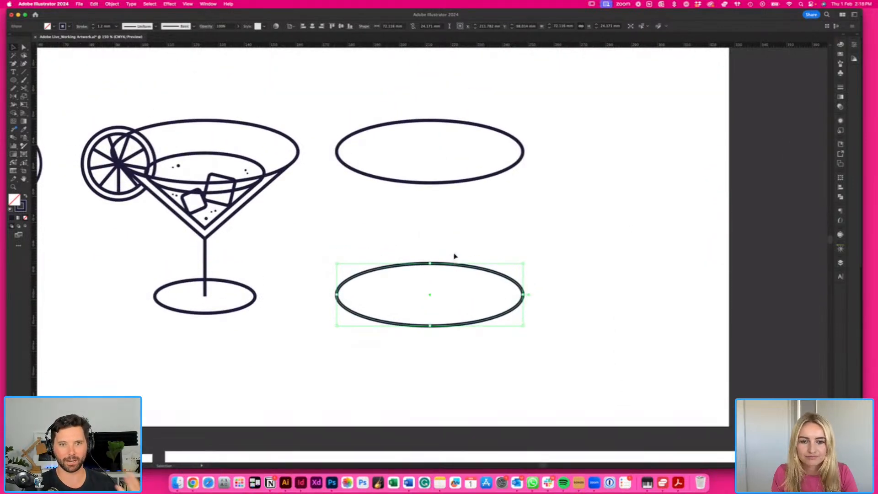
# - Duplicate the lower ellipse slightly above itself so the two overlap as a thick glass base
pyautogui.moveTo(453, 264); pyautogui.dragTo(453, 247)
pyautogui.click(481, 257)
pyautogui.click(474, 253)
pyautogui.click(558, 250)
# - Delete the top anchor point of the upper base ellipse to leave only its lower arc
pyautogui.hscroll(3, 484, 256)
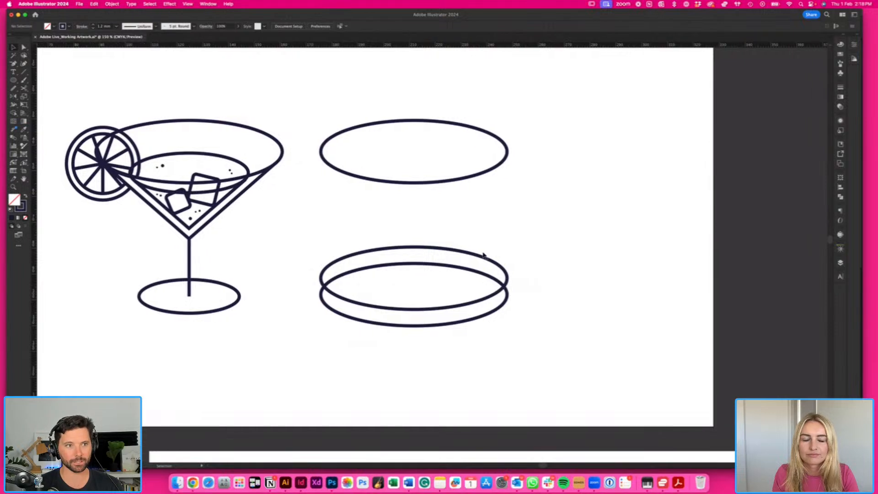
pyautogui.hscroll(-2, 484, 255)
pyautogui.scroll(1, 484, 255)
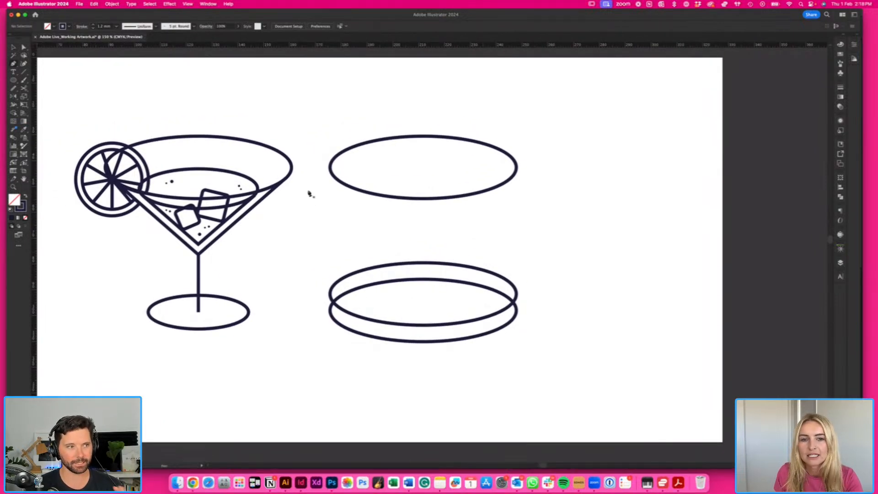
pyautogui.press('a')
pyautogui.click(428, 264)
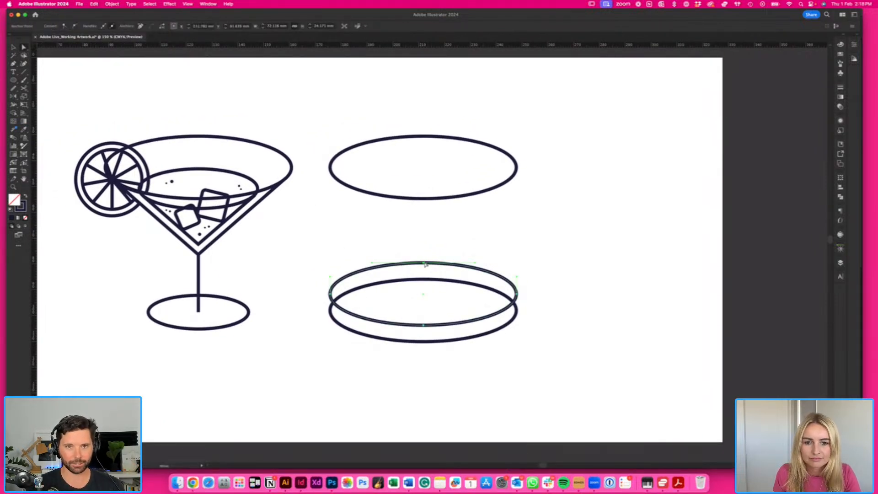
pyautogui.press('Delete')
pyautogui.click(330, 168)
pyautogui.click(329, 297)
pyautogui.press('v')
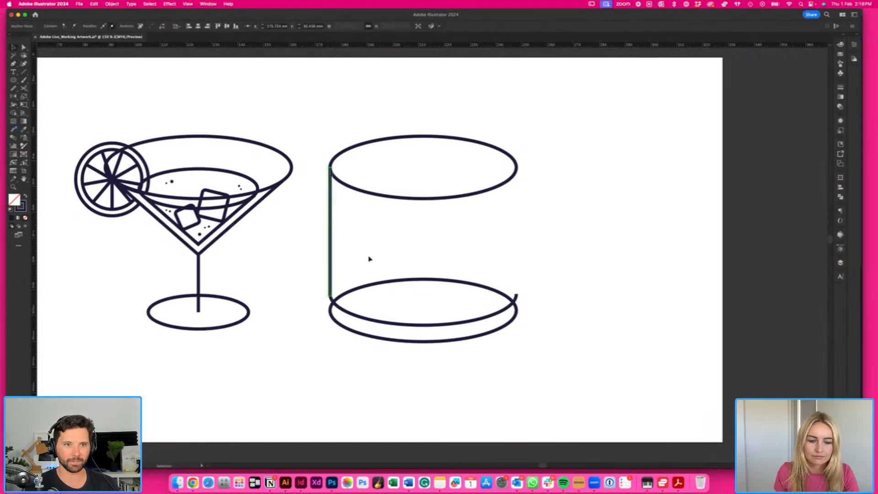
pyautogui.press('super+z')
# - Draw straight vertical sides with the Pen tool from both ends of the rim ellipse to the ends of the lower arc
pyautogui.press('p')
pyautogui.press('super+shift+a')
pyautogui.click(330, 168)
pyautogui.click(331, 296)
pyautogui.press('super+shift+a')
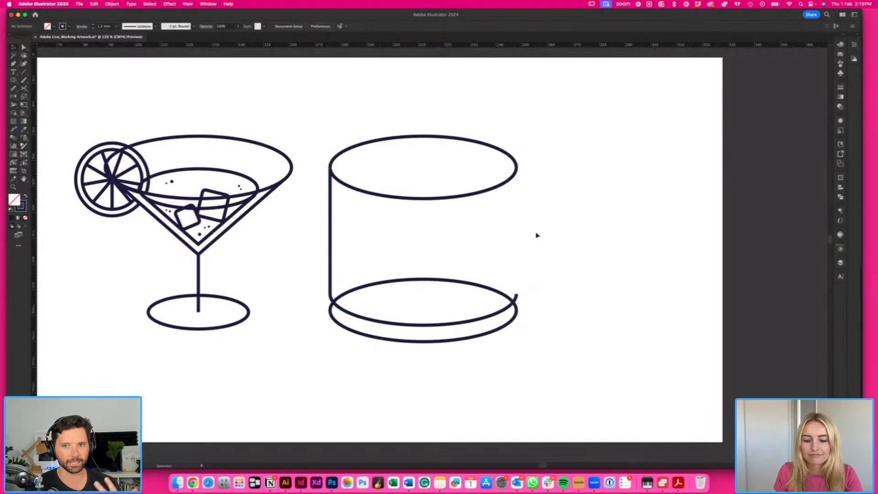
pyautogui.click(517, 169)
pyautogui.click(517, 295)
pyautogui.press('super+shift+a')
# - Scale the lowest ellipse down to about 66 mm wide and match its stroke to the glass wall
pyautogui.click(468, 338)
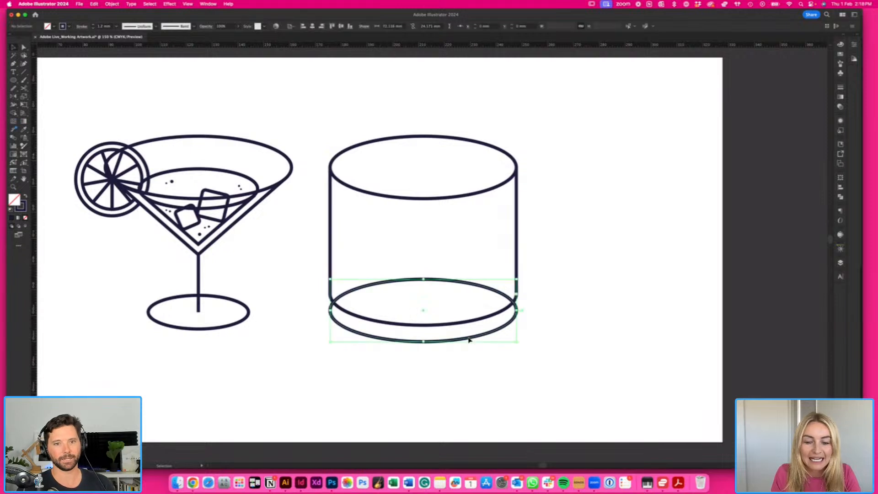
pyautogui.press('super+shift+a')
pyautogui.click(383, 342)
pyautogui.press('s')
pyautogui.moveTo(562, 364); pyautogui.dragTo(553, 358)
pyautogui.press('i')
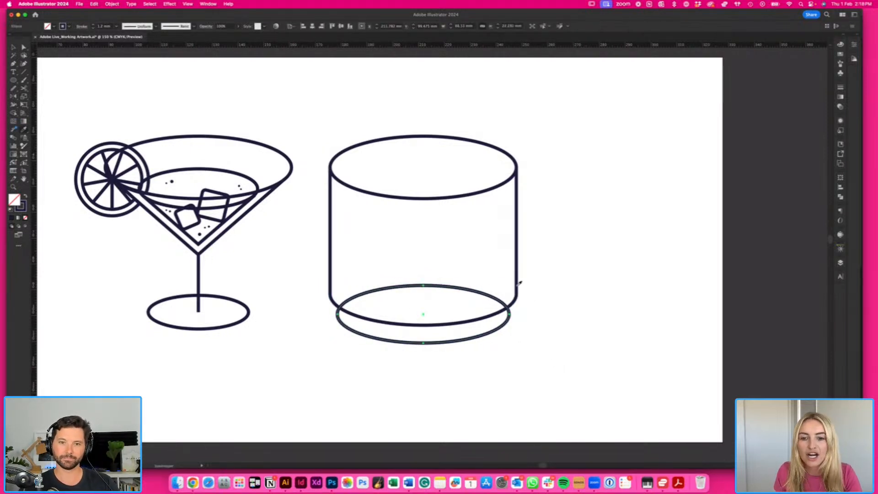
pyautogui.click(516, 294)
pyautogui.press('super+shift+a')
pyautogui.press('v')
# - Try to trim the base ellipse to its lower arc and connect it to the glass's left side
pyautogui.click(423, 289)
pyautogui.press('Delete')
pyautogui.press('v')
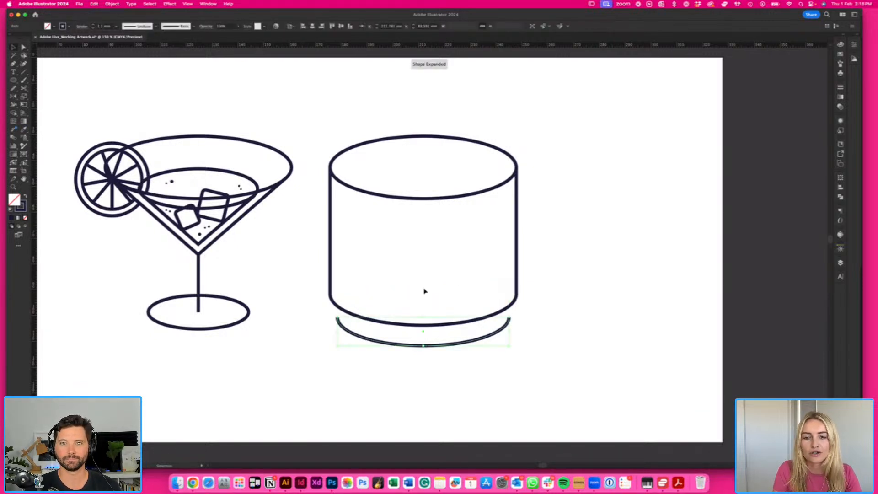
pyautogui.press('p')
pyautogui.click(337, 318)
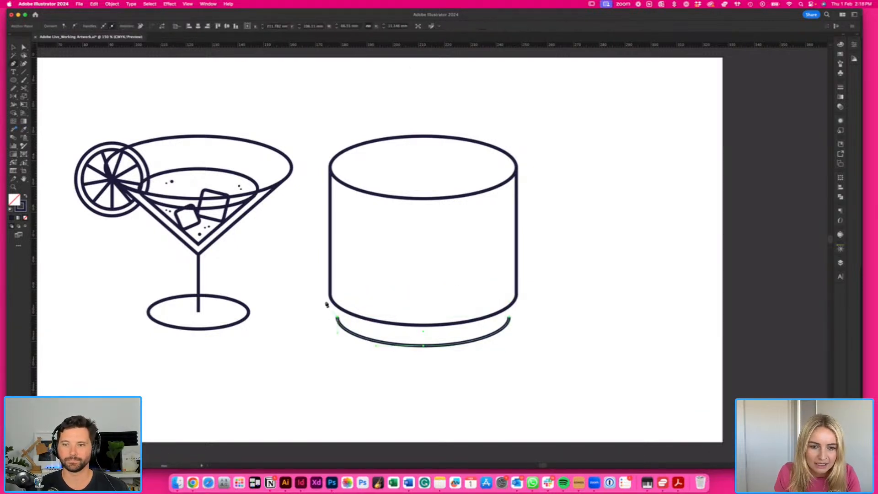
pyautogui.click(331, 297)
pyautogui.press('v')
pyautogui.press('super+shift+a')
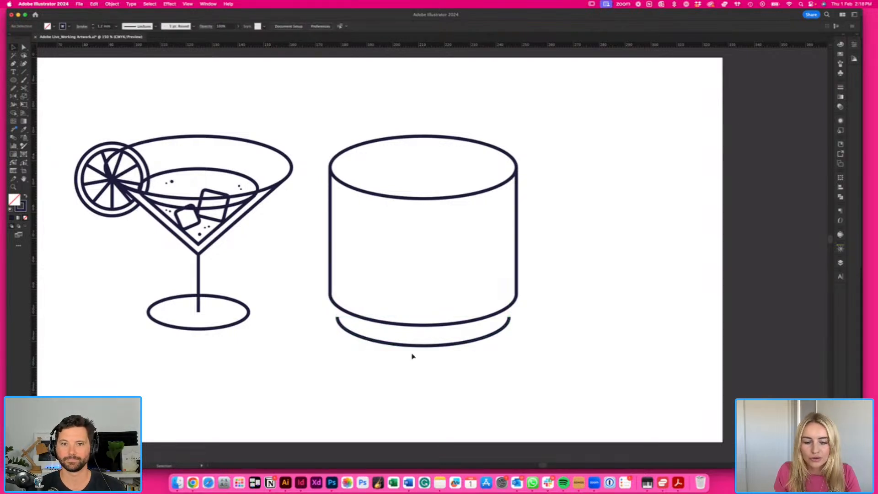
pyautogui.press('super+z')
pyautogui.press('super+z')
pyautogui.press('super+z')
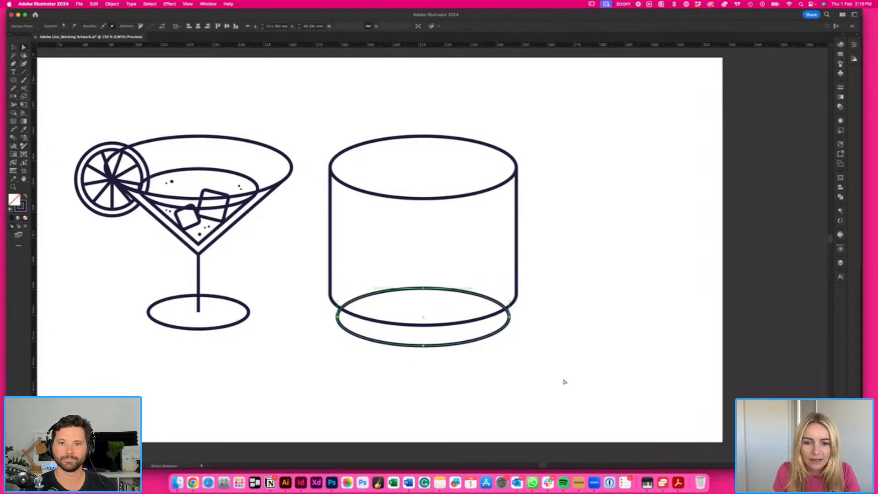
# - Enlarge the base ellipse to about 68 mm wide and match its stroke to the glass wall
pyautogui.click(543, 358)
pyautogui.click(478, 321)
pyautogui.keyDown('super'); pyautogui.click(485, 350); pyautogui.keyUp('super')
pyautogui.keyDown('super'); pyautogui.click(458, 343); pyautogui.keyUp('super')
pyautogui.moveTo(561, 365)
pyautogui.mouseDown()
pyautogui.moveTo(574, 371)
pyautogui.moveTo(550, 368)
pyautogui.mouseUp()
pyautogui.press('i')
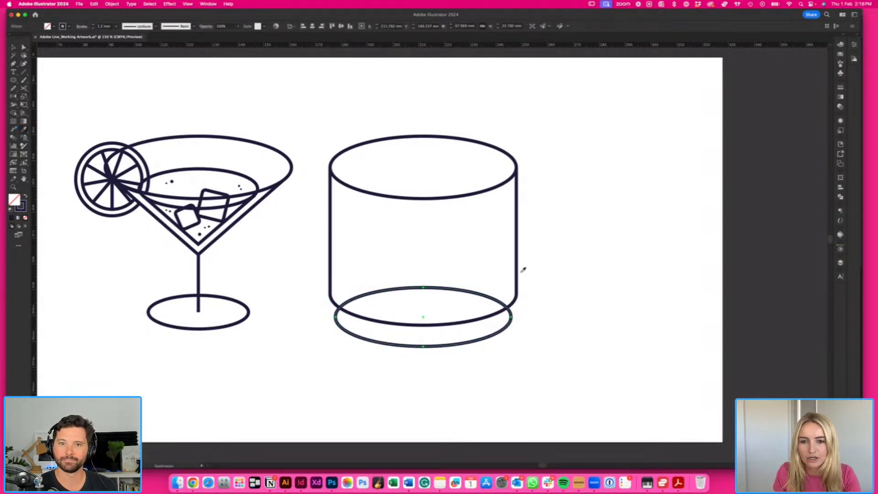
pyautogui.click(570, 321)
# - Delete the top anchor point of the enlarged base ellipse, leaving only its lower arc
pyautogui.press('a')
pyautogui.click(424, 288)
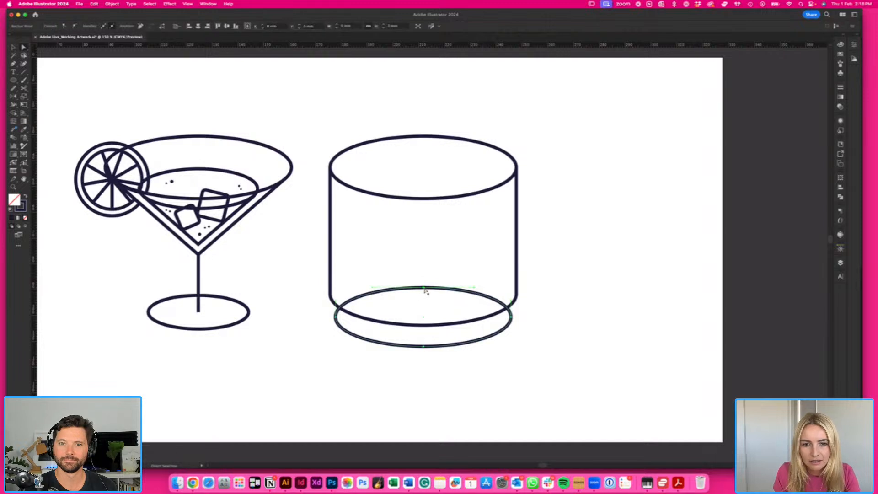
pyautogui.press('Delete')
# - Connect both ends of the base arc to the lower corners of the glass walls with short straight lines
pyautogui.press('p')
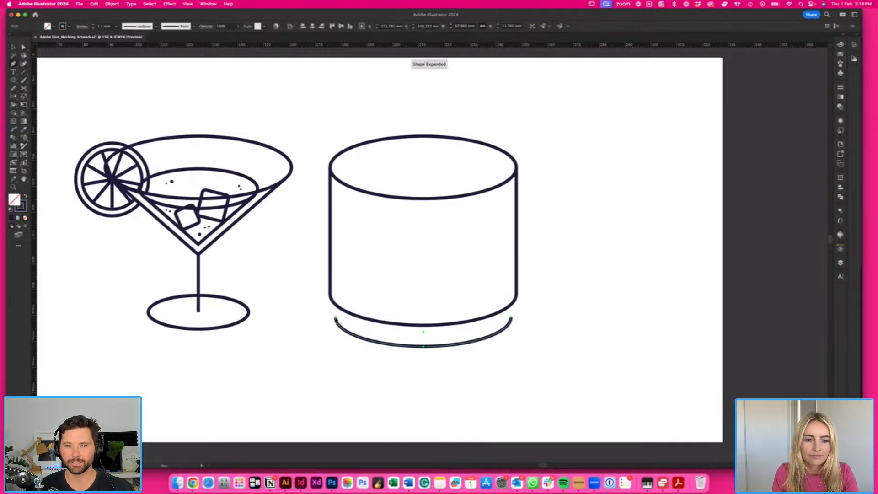
pyautogui.click(336, 317)
pyautogui.click(330, 297)
pyautogui.press('v')
pyautogui.click(367, 282)
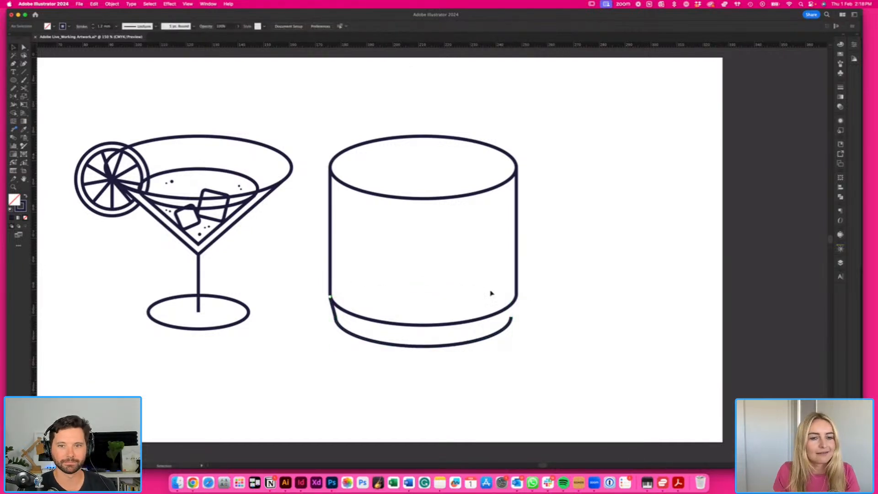
pyautogui.press('p')
pyautogui.click(511, 317)
pyautogui.click(516, 300)
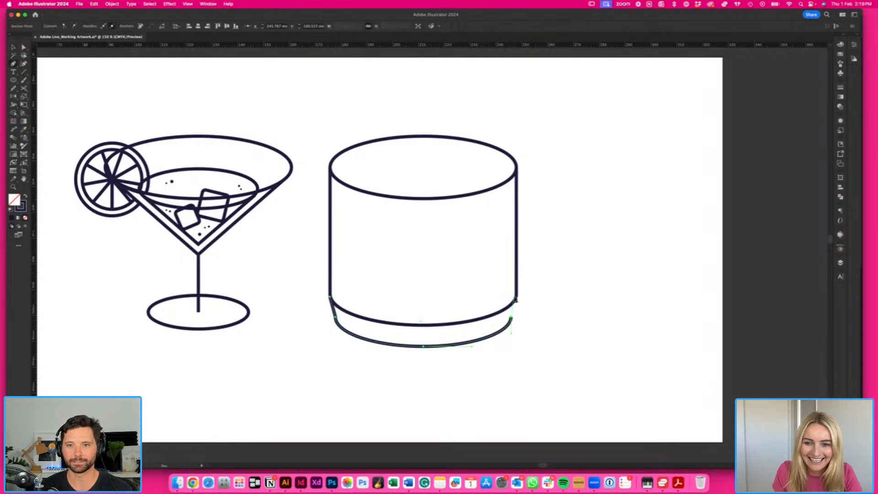
pyautogui.press('v')
pyautogui.click(470, 289)
# - Fine-tune the anchor points at the base's left and right corners so its slanted edges meet the walls evenly
pyautogui.press('a')
pyautogui.click(511, 318)
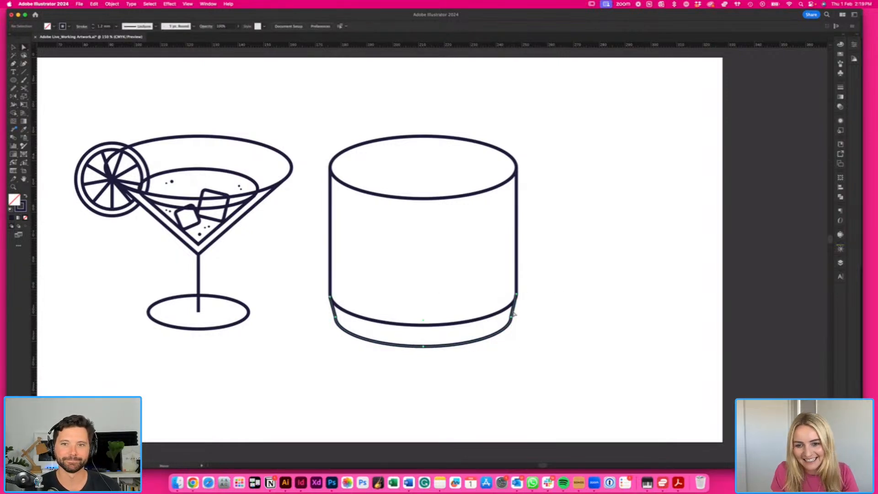
pyautogui.click(525, 309)
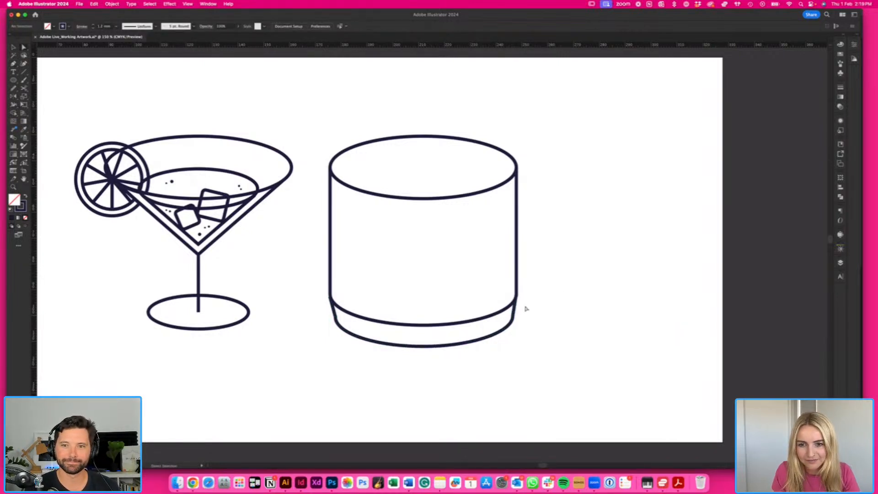
pyautogui.click(335, 317)
pyautogui.click(333, 315)
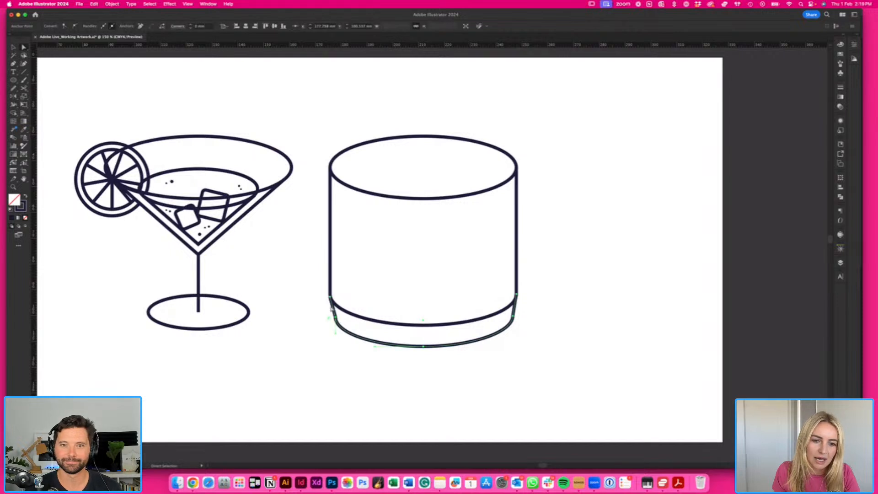
pyautogui.click(331, 297)
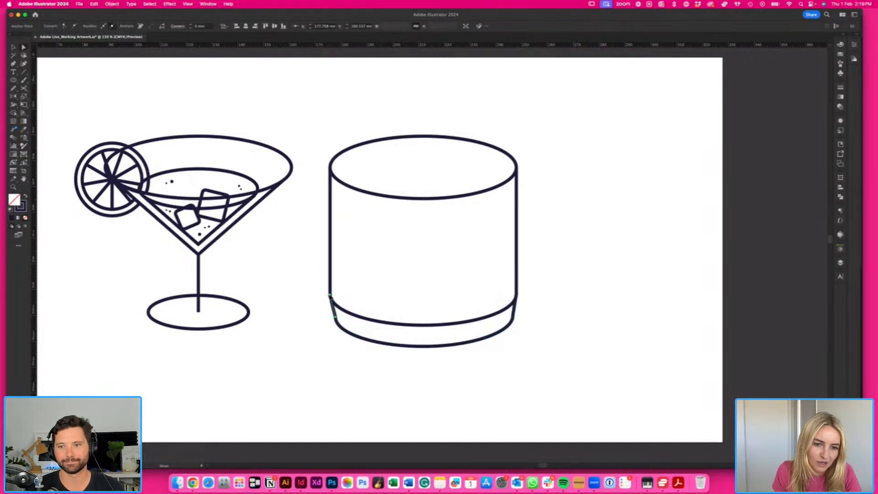
pyautogui.click(300, 296)
pyautogui.click(335, 317)
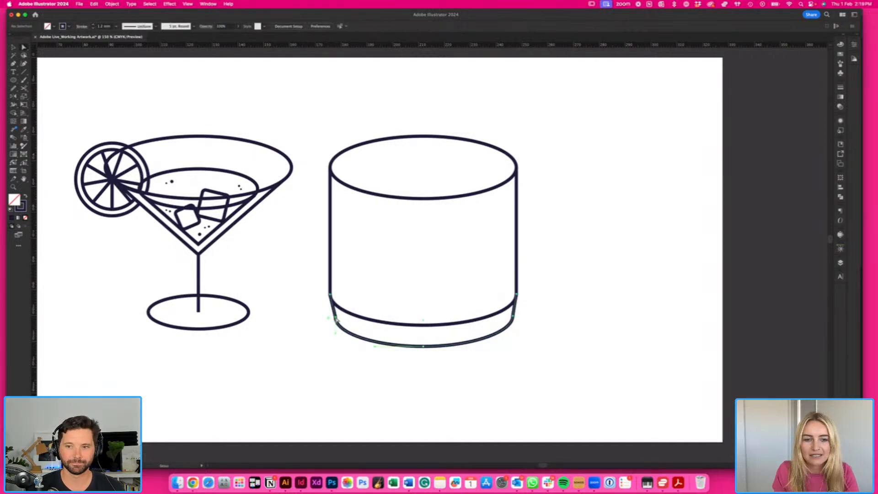
pyautogui.click(303, 309)
pyautogui.hscroll(2, 304, 310)
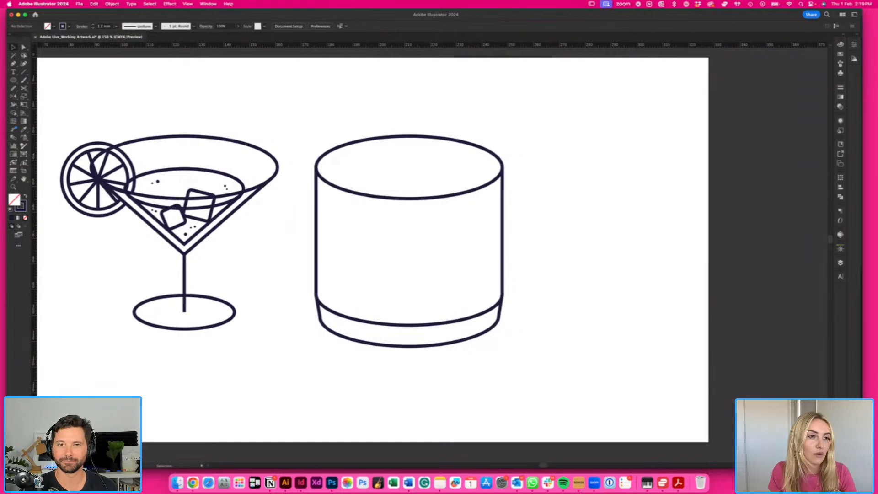
pyautogui.moveTo(200, 194); pyautogui.dragTo(383, 236)
pyautogui.press('super+z')
# - Offset the tumbler's wall-and-bottom path by 5 mm
pyautogui.click(339, 261)
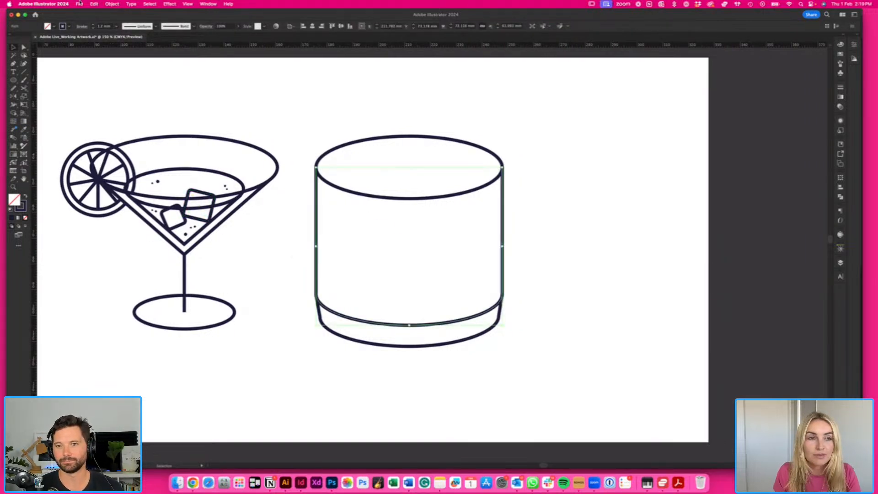
pyautogui.click(107, 3)
pyautogui.moveTo(138, 203)
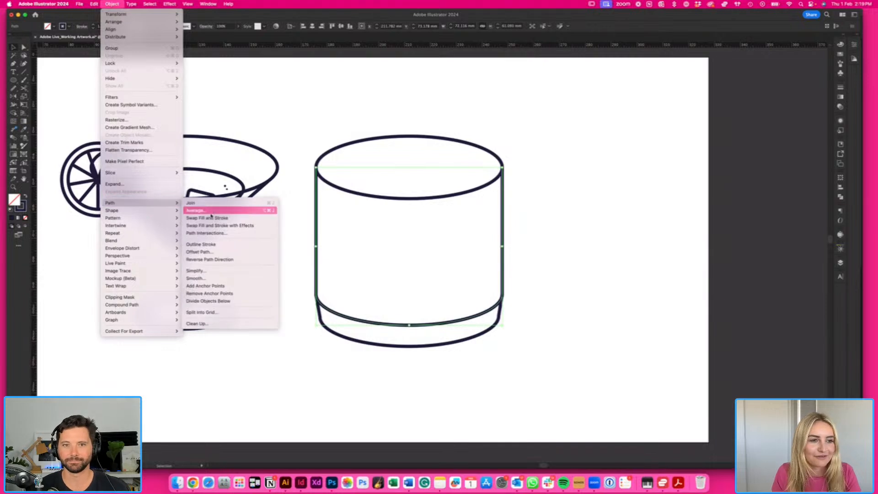
pyautogui.click(215, 249)
pyautogui.write('4')
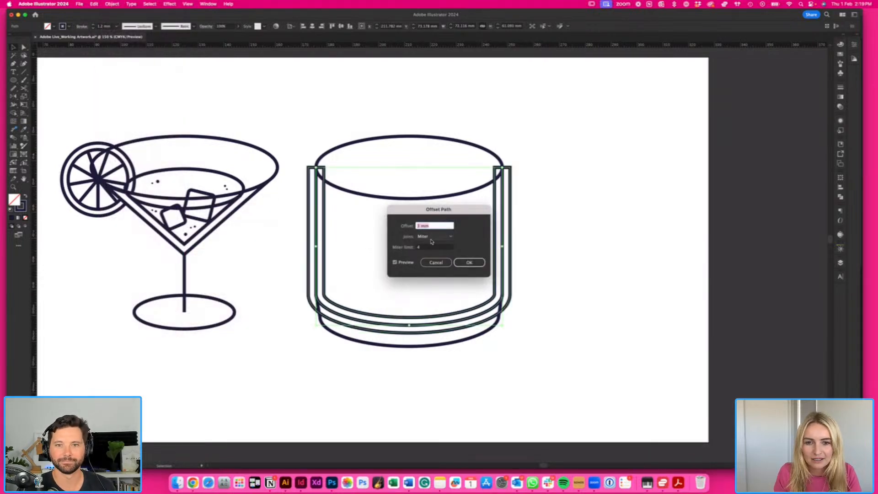
pyautogui.press('Return')
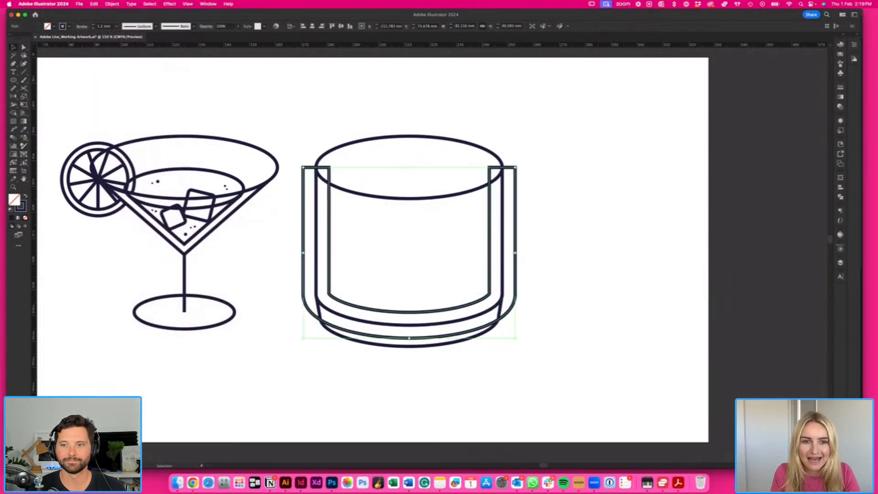
# - Delete the two outer top corner anchor points of the offset path to separate its inner outline
pyautogui.click(298, 131)
pyautogui.press('a')
pyautogui.click(303, 168)
pyautogui.press('Delete')
pyautogui.click(516, 168)
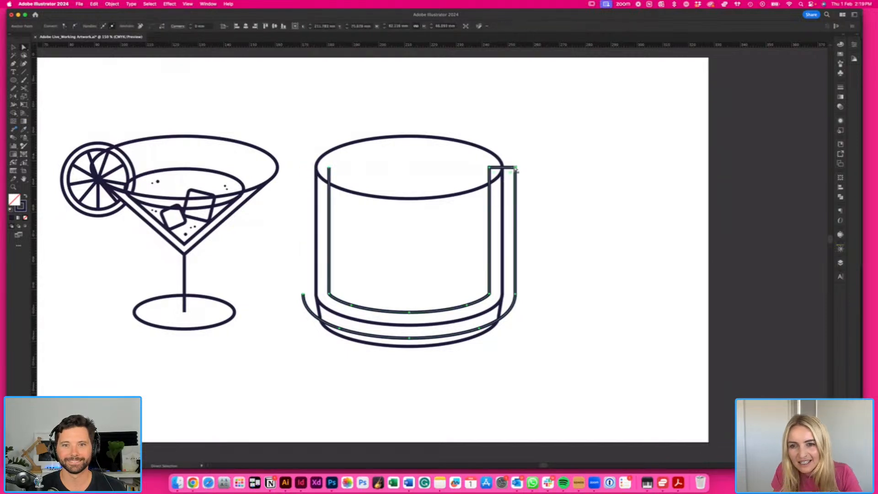
pyautogui.press('Delete')
# - Delete the remaining anchor points of the outer offset curve, keeping only the inner glass outline
pyautogui.click(516, 297)
pyautogui.press('Delete')
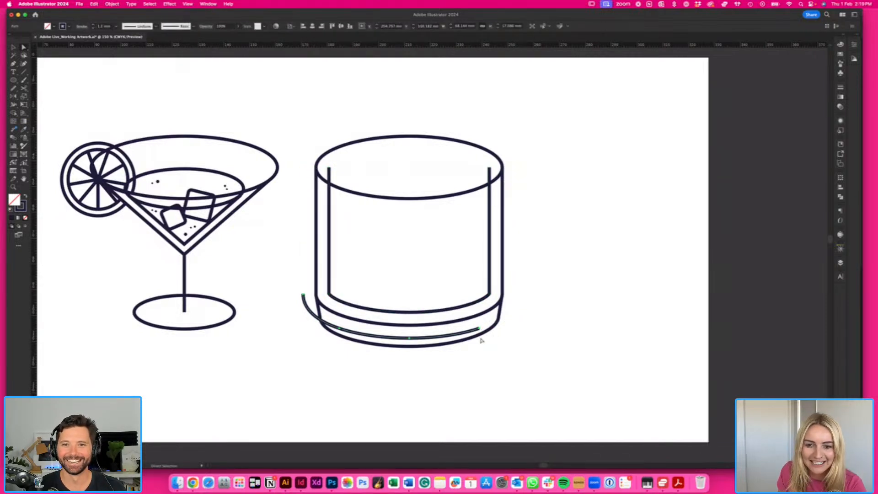
pyautogui.click(479, 329)
pyautogui.press('Delete')
pyautogui.click(408, 337)
pyautogui.press('Delete')
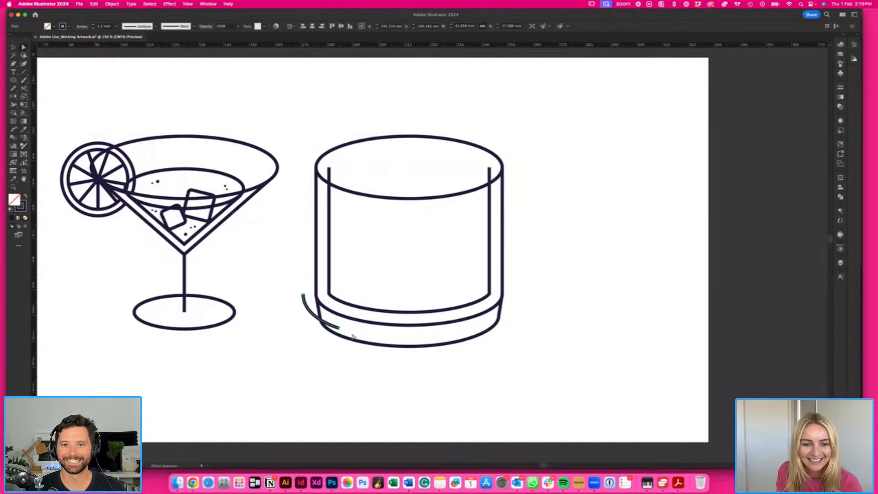
pyautogui.click(340, 329)
pyautogui.press('Delete')
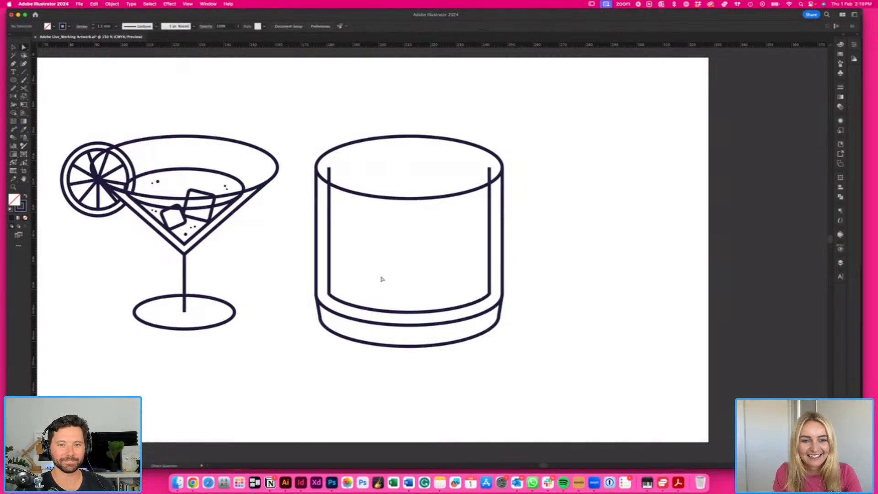
pyautogui.click(383, 198)
pyautogui.moveTo(386, 199); pyautogui.dragTo(384, 242)
pyautogui.press('s')
pyautogui.moveTo(597, 313); pyautogui.dragTo(591, 308)
pyautogui.press('super+z')
pyautogui.press('super+z')
# - Duplicate the tumbler's rim ellipse lower in the glass and scale it to span the inner outline as the liquid surface
pyautogui.press('v')
pyautogui.moveTo(435, 197); pyautogui.dragTo(436, 232)
pyautogui.press('s')
pyautogui.moveTo(600, 296); pyautogui.dragTo(580, 282)
# - Lower both upper end points of the inner glass outline to meet the sides of the liquid surface ellipse
pyautogui.click(321, 185)
pyautogui.press('a')
pyautogui.moveTo(328, 170); pyautogui.dragTo(569, 171)
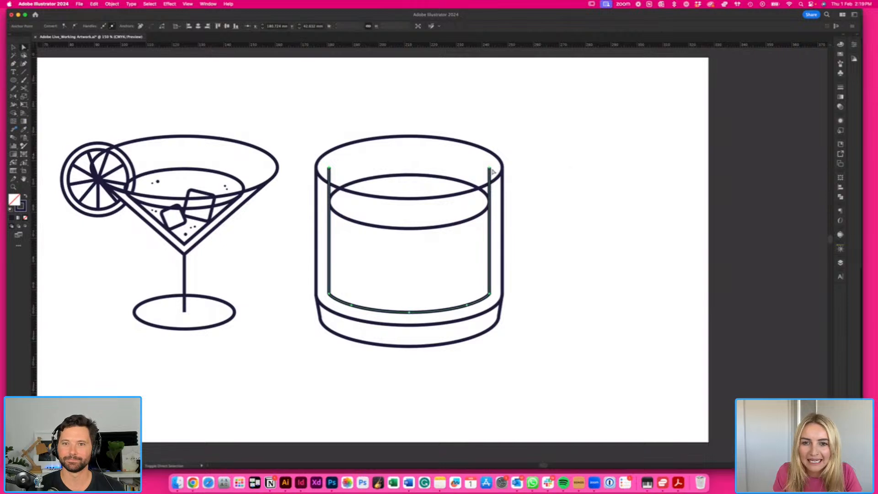
pyautogui.moveTo(489, 168); pyautogui.dragTo(490, 204)
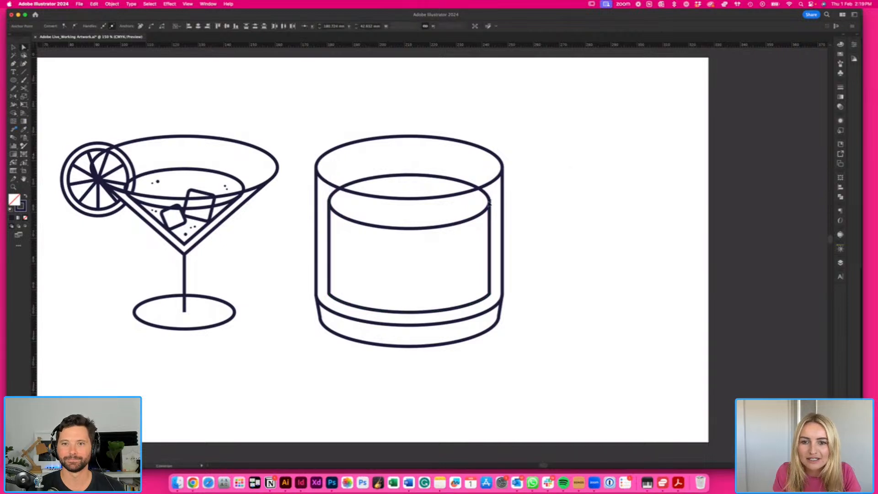
pyautogui.click(529, 206)
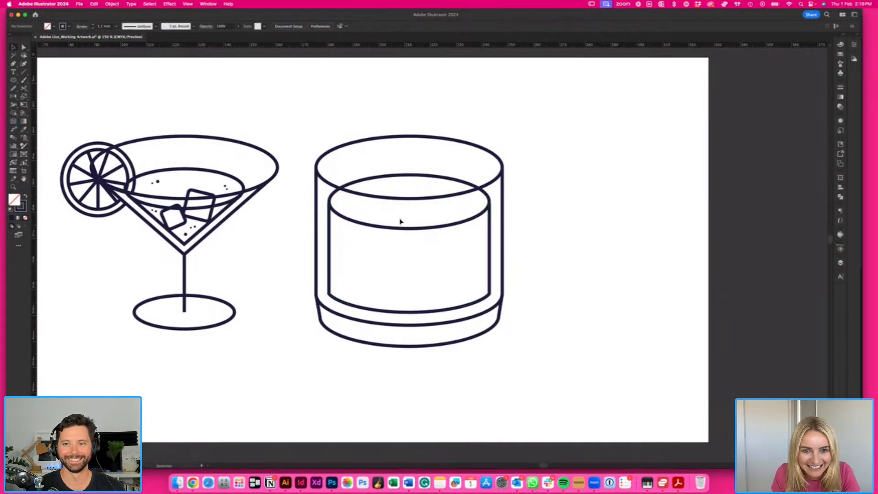
# - Raise the liquid surface ellipse slightly together with the upper ends of the inner glass outline
pyautogui.moveTo(406, 228); pyautogui.dragTo(404, 219)
pyautogui.click(489, 214)
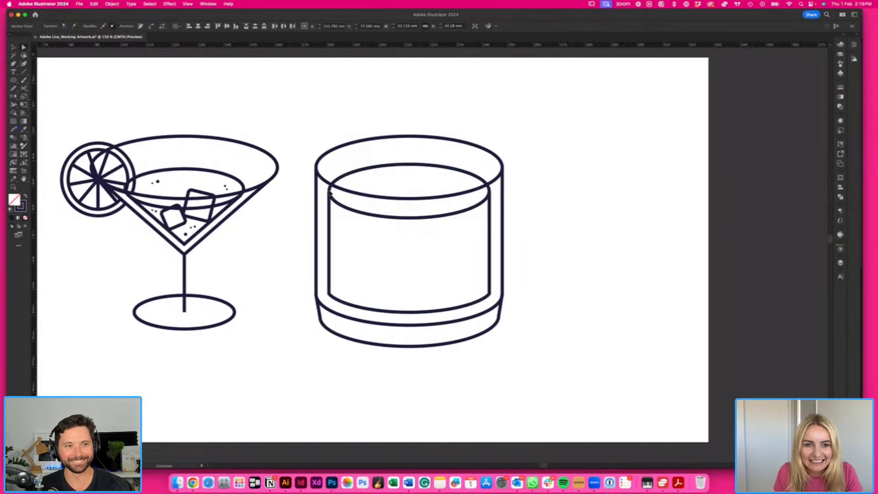
pyautogui.click(303, 123)
# - Copy the larger ice cube from the cocktail glass into the tumbler and enlarge it to about 21 mm
pyautogui.moveTo(206, 195); pyautogui.dragTo(432, 235)
pyautogui.press('s')
pyautogui.moveTo(467, 271); pyautogui.dragTo(496, 309)
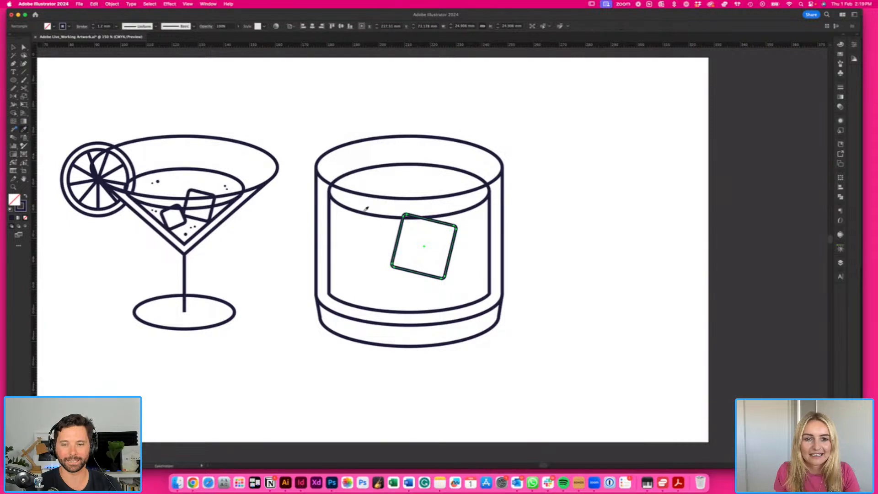
pyautogui.press('Delete')
pyautogui.press('super+z')
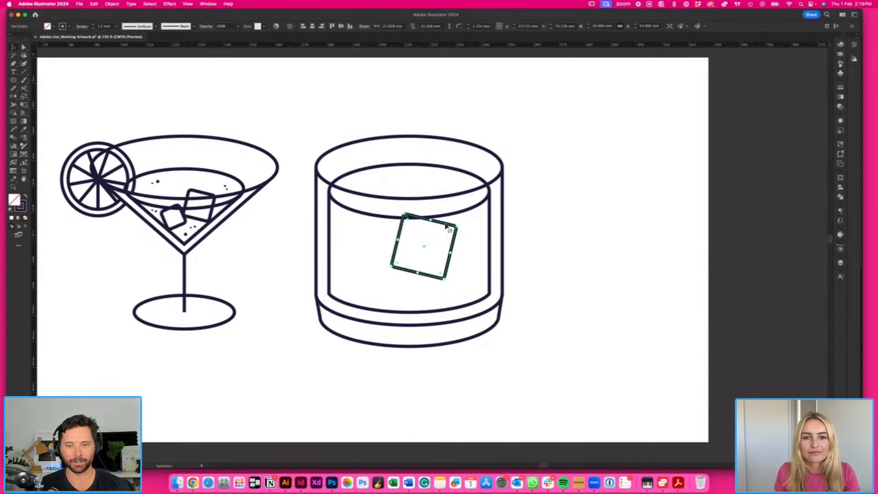
# - Rotate the tumbler's ice cube and rest it in the lower left of the inner glass
pyautogui.press('v')
pyautogui.moveTo(441, 224); pyautogui.dragTo(381, 240)
pyautogui.moveTo(386, 297); pyautogui.dragTo(388, 288)
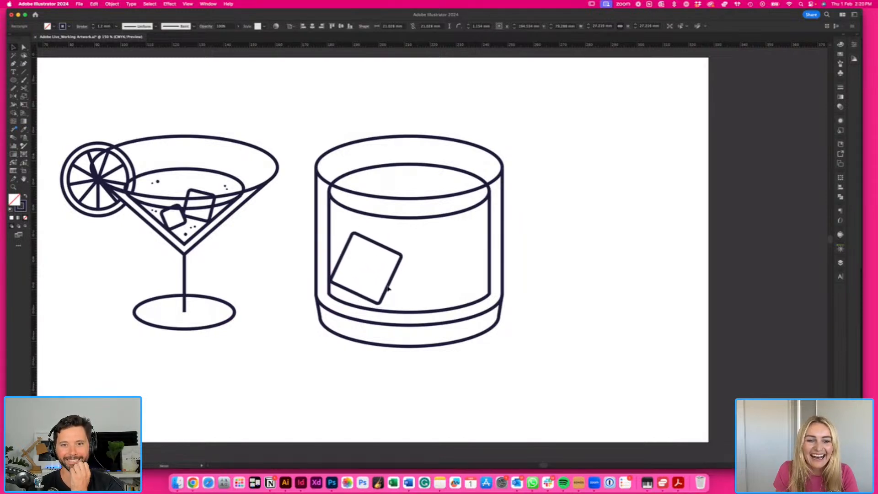
# - Duplicate the ice cube to its right and shrink the rotated copy to about 15.6 mm
pyautogui.moveTo(405, 253); pyautogui.dragTo(470, 255)
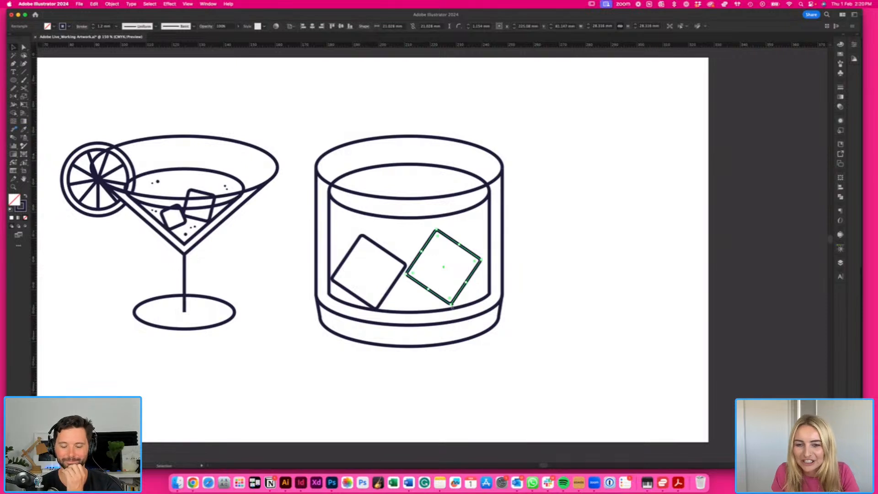
pyautogui.moveTo(455, 307); pyautogui.dragTo(483, 297)
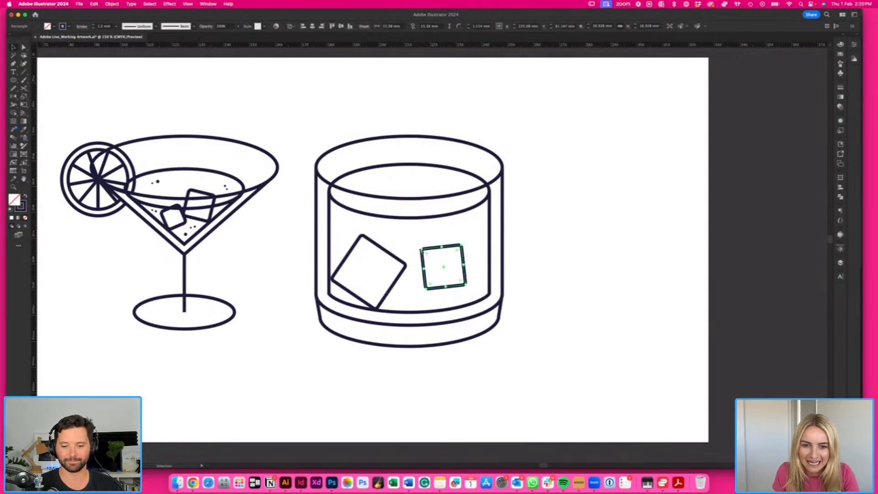
pyautogui.click(398, 253)
# - Place a tilted copy of the small ice cube against the right inner wall and raise the other between the two cubes
pyautogui.moveTo(430, 250); pyautogui.dragTo(460, 255)
pyautogui.moveTo(494, 292)
pyautogui.mouseDown()
pyautogui.moveTo(513, 304)
pyautogui.moveTo(480, 289)
pyautogui.mouseUp()
pyautogui.moveTo(430, 251); pyautogui.dragTo(429, 232)
pyautogui.moveTo(437, 270)
pyautogui.mouseDown()
pyautogui.moveTo(454, 257)
pyautogui.moveTo(437, 263)
pyautogui.mouseUp()
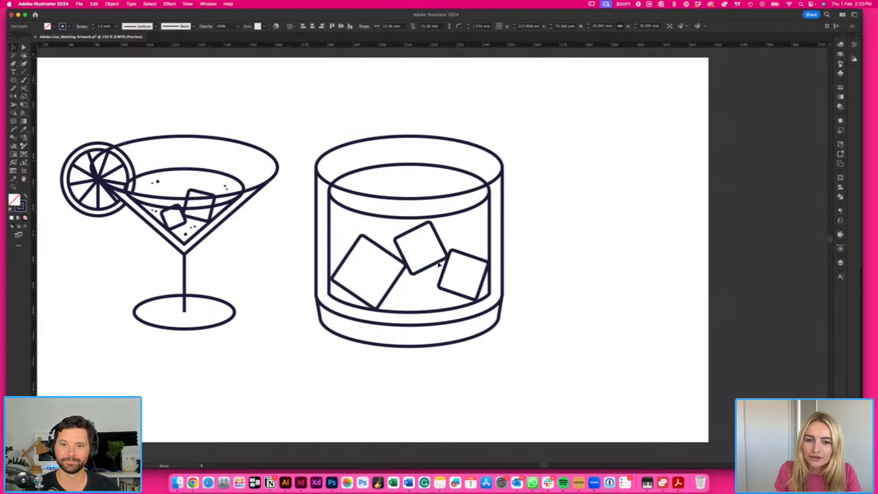
pyautogui.click(549, 270)
# - Copy the cocktail's bubbles into the tumbler and move the upper left pair below the liquid surface
pyautogui.moveTo(185, 234); pyautogui.dragTo(402, 255)
pyautogui.click(386, 202)
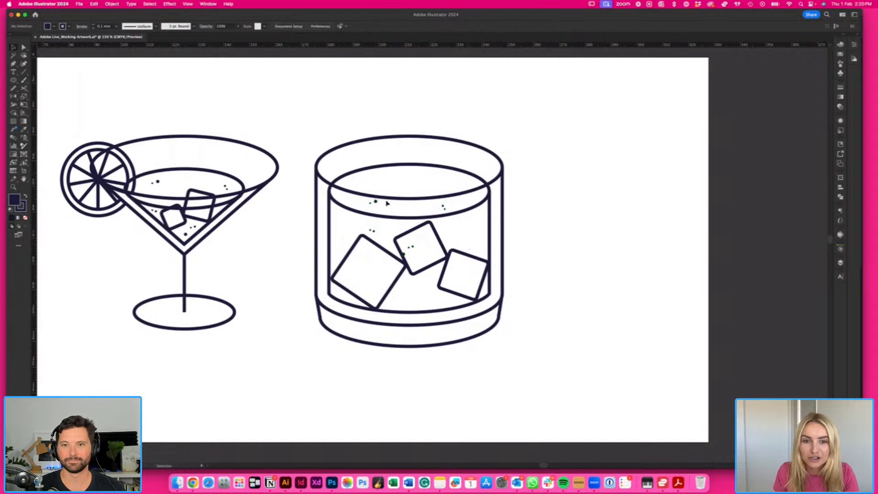
pyautogui.click(372, 205)
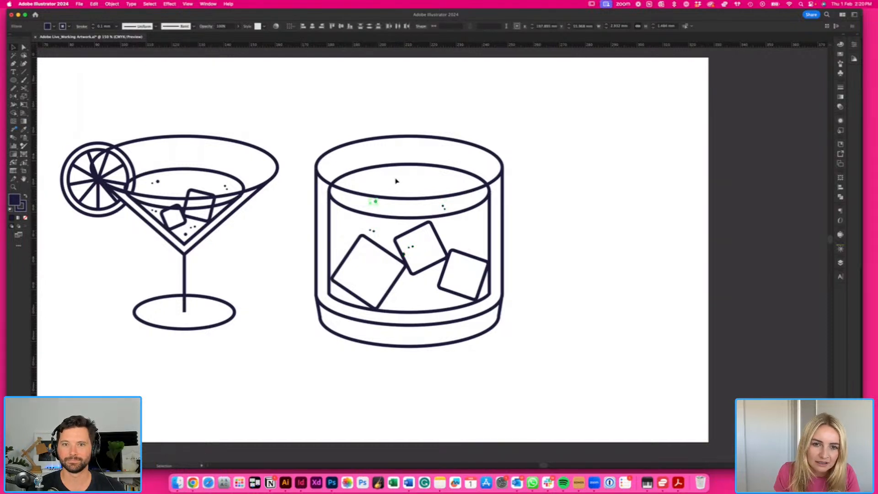
pyautogui.click(396, 181)
pyautogui.click(372, 202)
pyautogui.moveTo(373, 202); pyautogui.dragTo(347, 222)
pyautogui.click(374, 233)
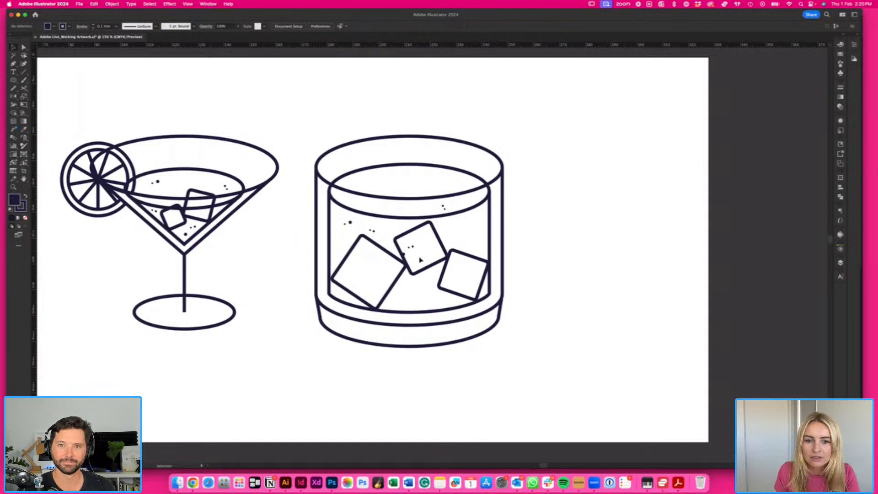
# - Move the bubbles overlapping the middle ice cube down to the gap between the lower cubes
pyautogui.click(403, 250)
pyautogui.moveTo(404, 255); pyautogui.dragTo(420, 297)
pyautogui.click(442, 207)
pyautogui.click(448, 217)
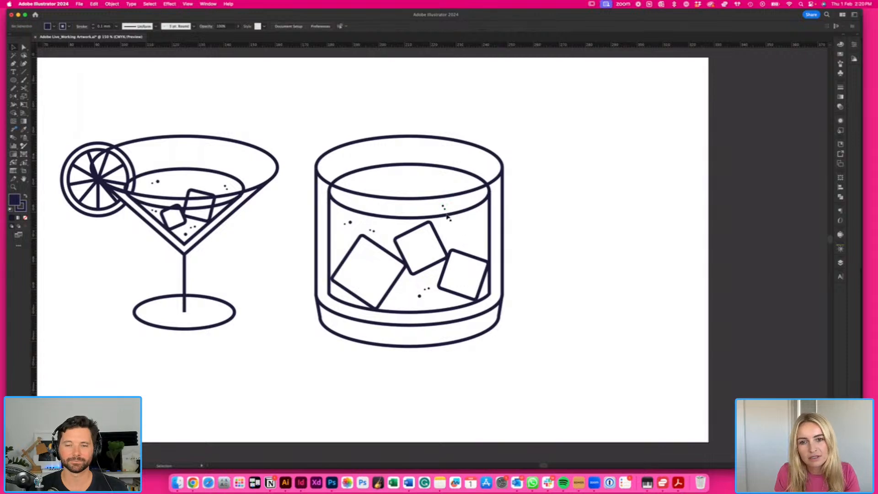
# - Delete the spare citrus slice standing left of the cocktail glass
pyautogui.press('super+minus')
pyautogui.press('super+minus')
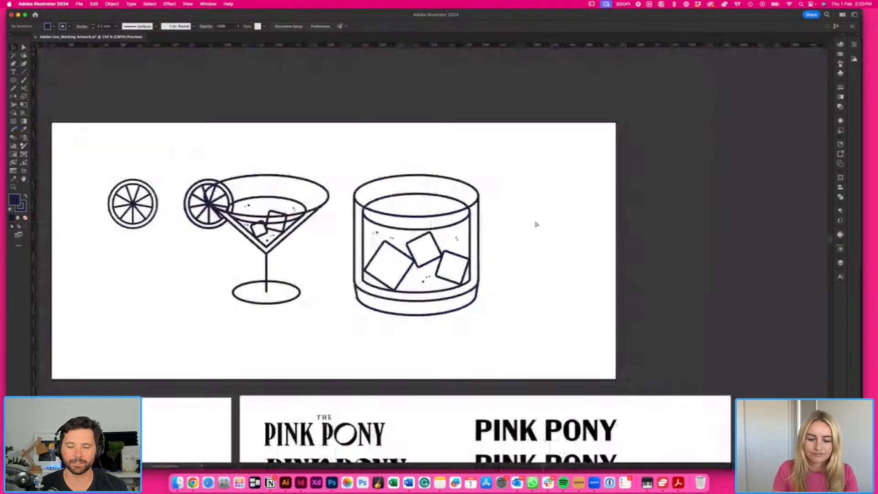
pyautogui.moveTo(220, 186); pyautogui.dragTo(243, 249)
pyautogui.press('Delete')
# - Scale the whole tumbler illustration down to about 57 mm wide and 65 mm tall
pyautogui.moveTo(423, 240); pyautogui.dragTo(486, 301)
pyautogui.press('s')
pyautogui.press('v')
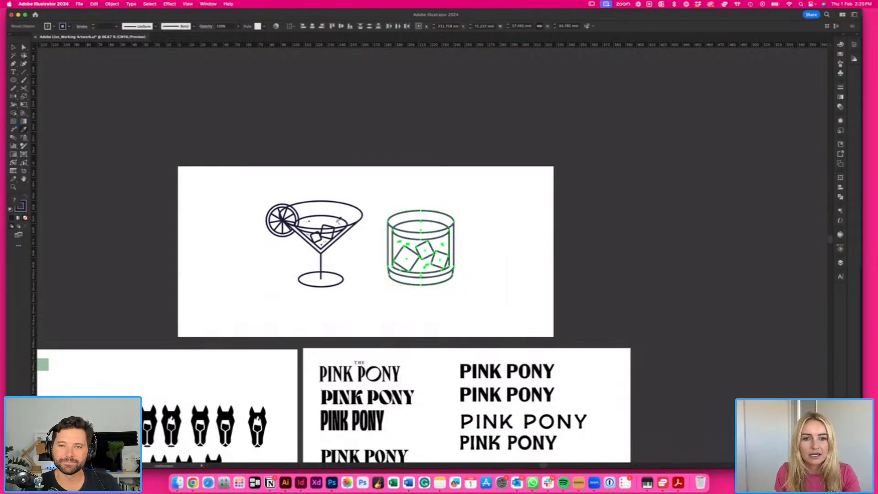
pyautogui.click(384, 171)
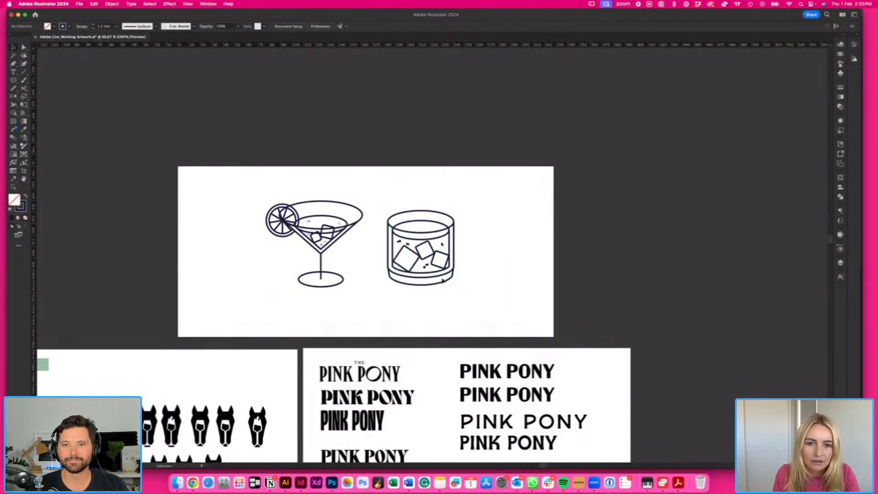
# - Match the fill and stroke of all the tumbler's bubbles to the cocktail glass's bubbles with the Eyedropper
pyautogui.click(424, 268)
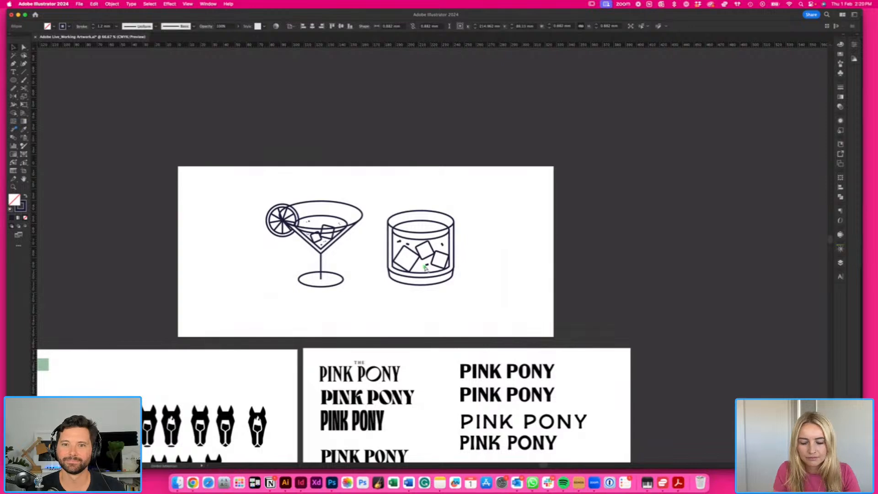
pyautogui.scroll(5, 424, 268)
pyautogui.keyDown('shift'); pyautogui.click(441, 239); pyautogui.keyUp('shift')
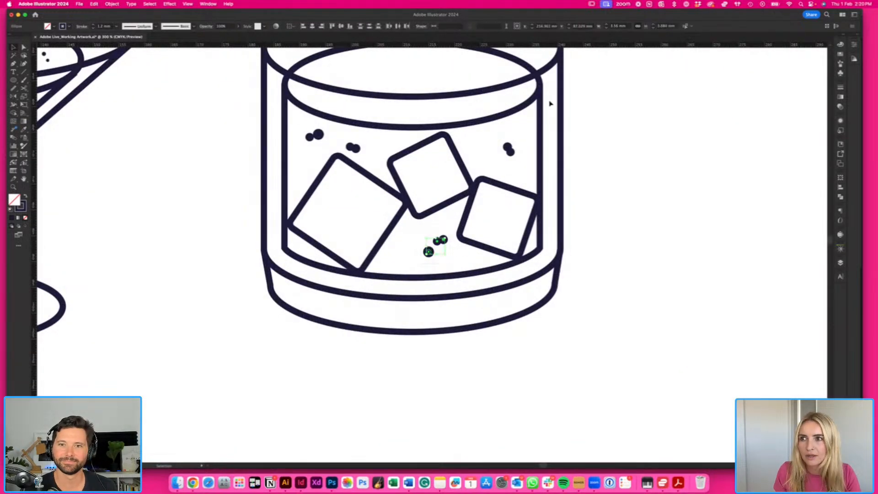
pyautogui.keyDown('shift'); pyautogui.click(507, 148); pyautogui.keyUp('shift')
pyautogui.keyDown('shift'); pyautogui.click(352, 147); pyautogui.keyUp('shift')
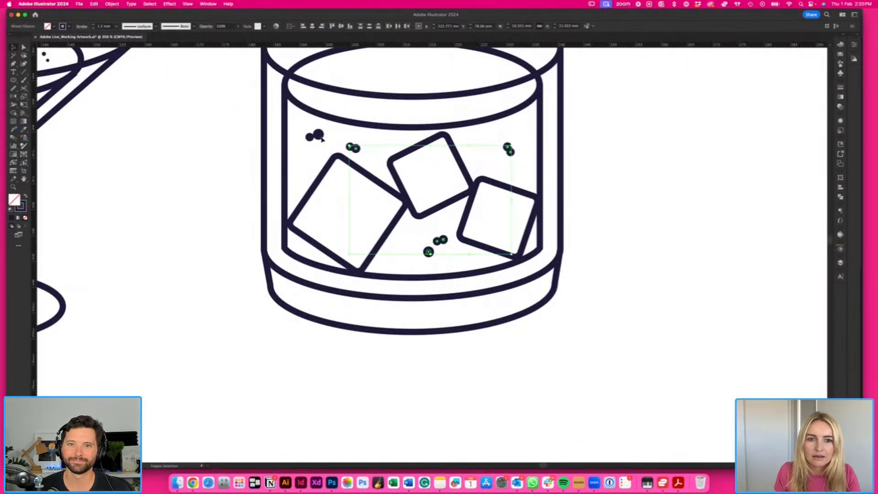
pyautogui.keyDown('shift'); pyautogui.click(315, 135); pyautogui.keyUp('shift')
pyautogui.hscroll(-5, 314, 134)
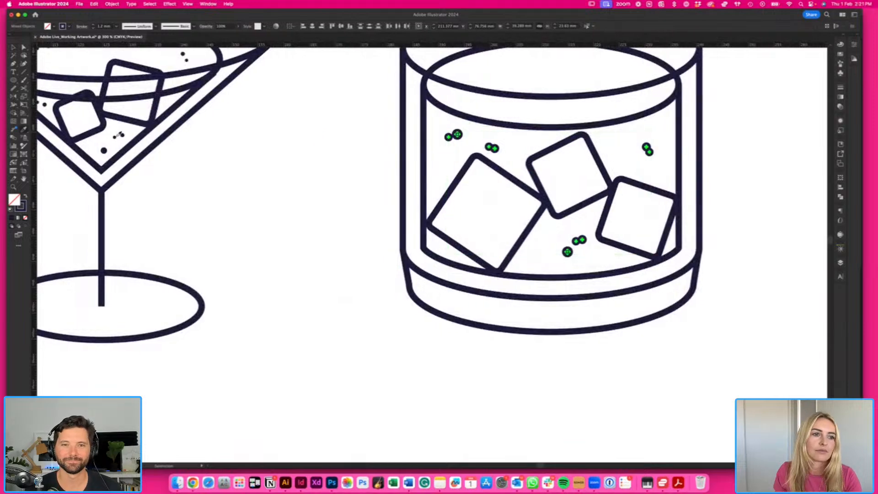
pyautogui.click(122, 135)
pyautogui.press('v')
pyautogui.press('super+minus')
pyautogui.press('super+minus')
pyautogui.press('super+minus')
pyautogui.hscroll(-1, 378, 142)
pyautogui.hscroll(-3, 378, 141)
pyautogui.click(432, 136)
# - Copy the pink arched Pink Pony Cantina & Lounge logo onto the drinks artboard, left of the cocktail glass
pyautogui.scroll(-2, 432, 136)
pyautogui.hscroll(1, 447, 174)
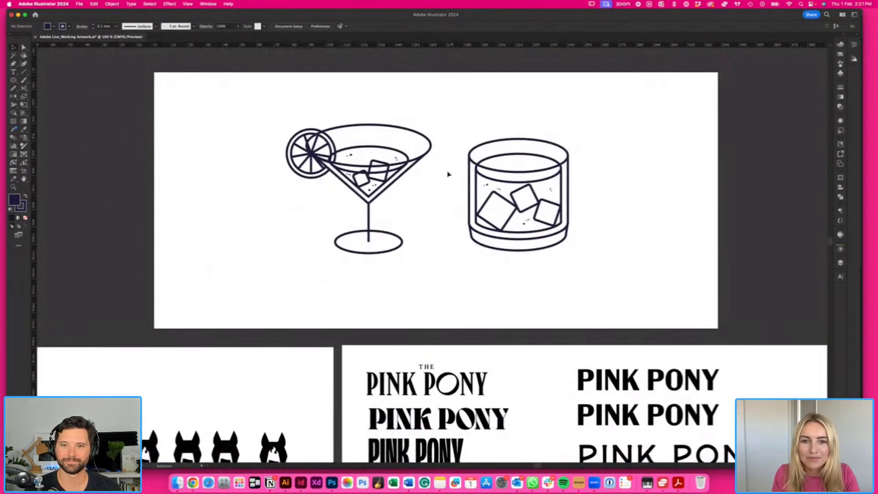
pyautogui.scroll(-3, 442, 119)
pyautogui.press('super+minus')
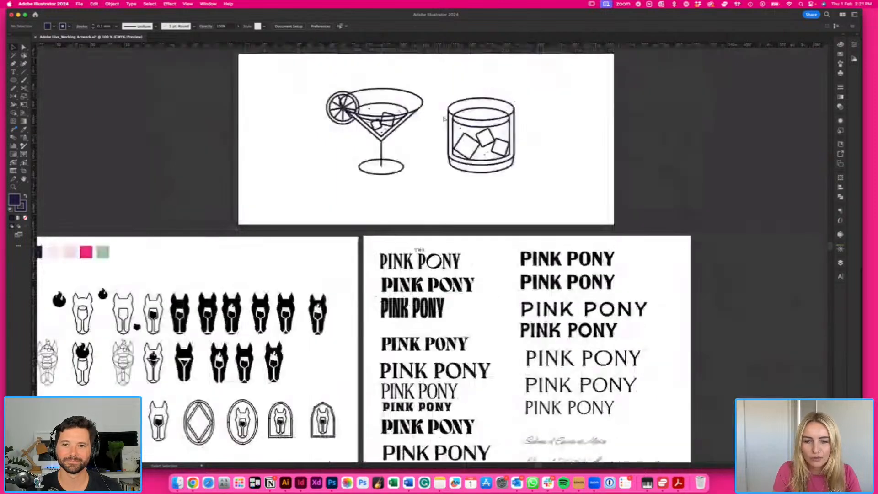
pyautogui.press('super+minus')
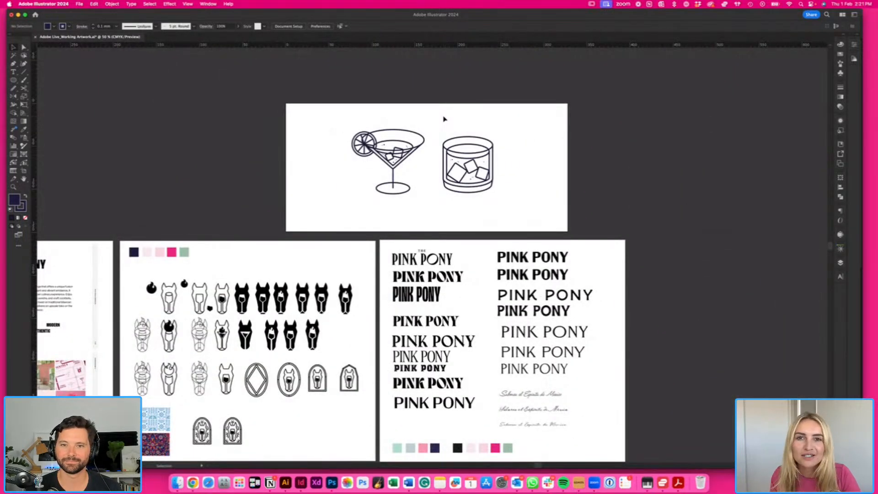
pyautogui.scroll(-3, 443, 119)
pyautogui.hscroll(-1, 300, 322)
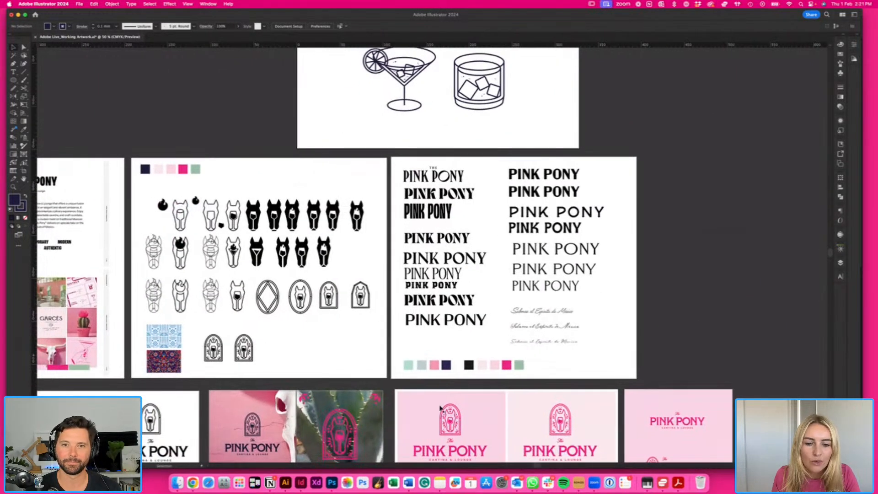
pyautogui.click(450, 419)
pyautogui.moveTo(450, 419); pyautogui.dragTo(243, 151)
# - Move both drink illustrations to the right to make room for the logo
pyautogui.moveTo(459, 193); pyautogui.dragTo(460, 193)
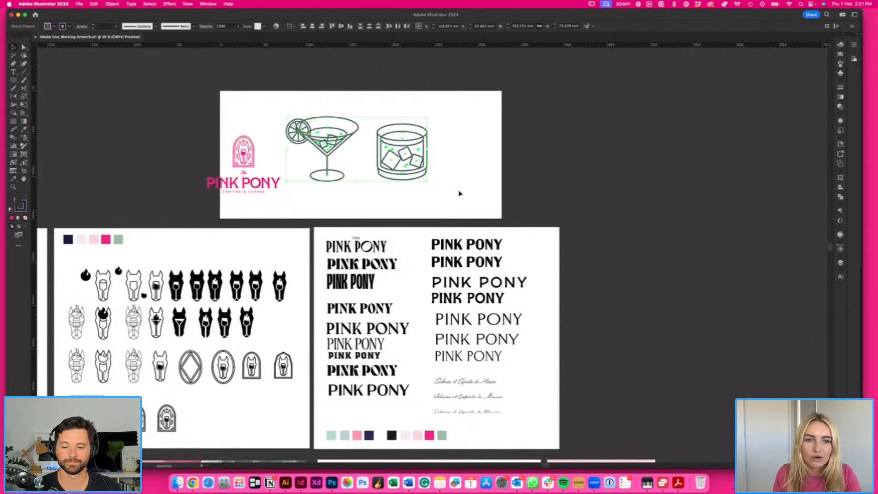
pyautogui.moveTo(356, 133); pyautogui.dragTo(405, 137)
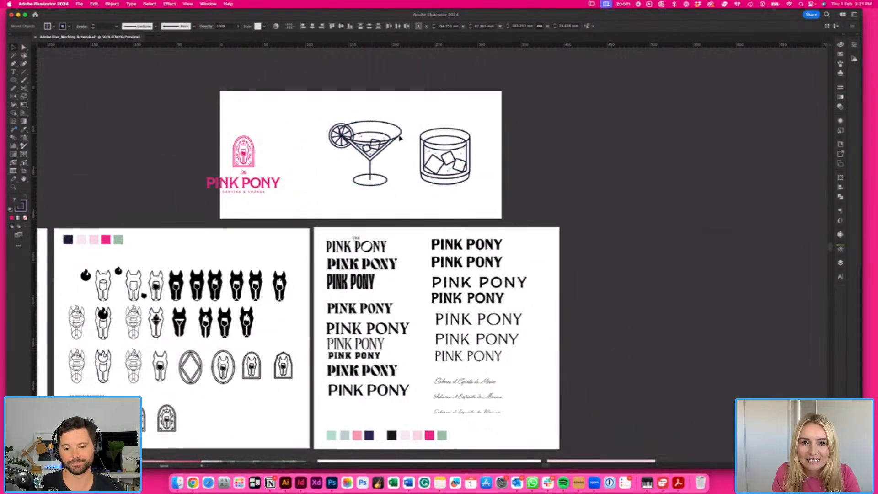
pyautogui.click(290, 114)
# - Enlarge the Pink Pony logo to about 141 mm wide
pyautogui.click(246, 154)
pyautogui.moveTo(290, 177); pyautogui.dragTo(309, 194)
pyautogui.scroll(3, 331, 136)
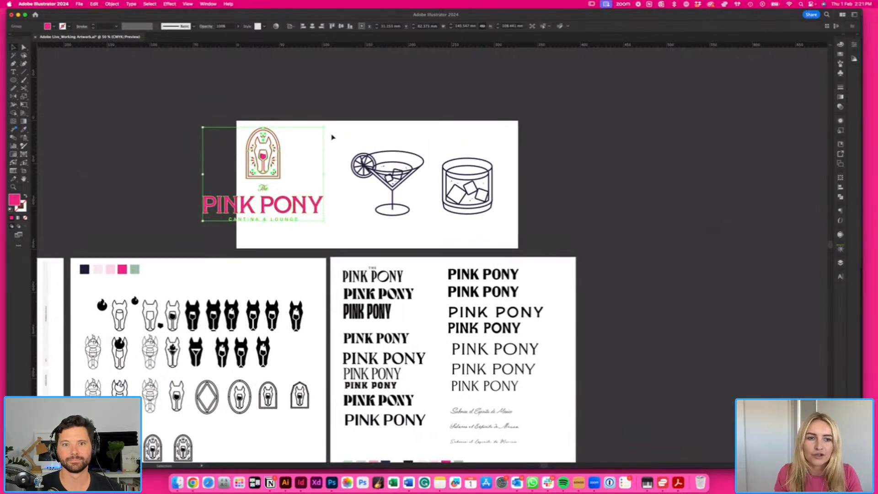
# - Extend the drinks artboard's left edge past the Pink Pony logo
pyautogui.press('a')
pyautogui.press('super+equal')
pyautogui.hscroll(5, 332, 137)
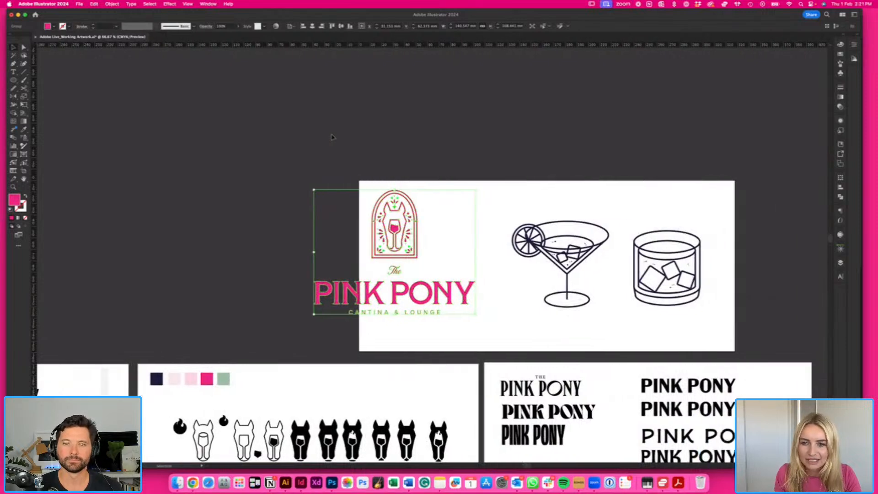
pyautogui.scroll(-2, 333, 137)
pyautogui.hscroll(5, 333, 137)
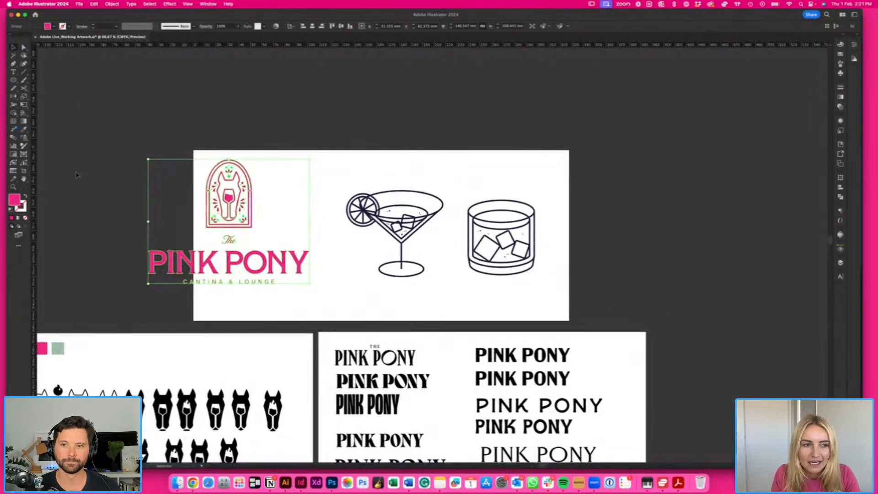
pyautogui.click(24, 171)
pyautogui.moveTo(193, 236); pyautogui.dragTo(124, 235)
# - Reposition the Pink Pony logo slightly lower within the widened artboard
pyautogui.press('v')
pyautogui.moveTo(232, 201); pyautogui.dragTo(230, 213)
pyautogui.click(230, 212)
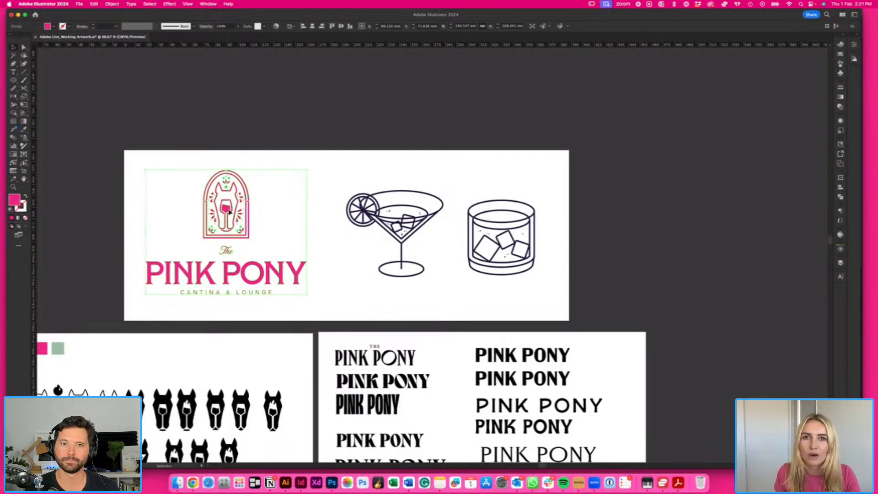
pyautogui.hscroll(1, 361, 157)
pyautogui.click(255, 211)
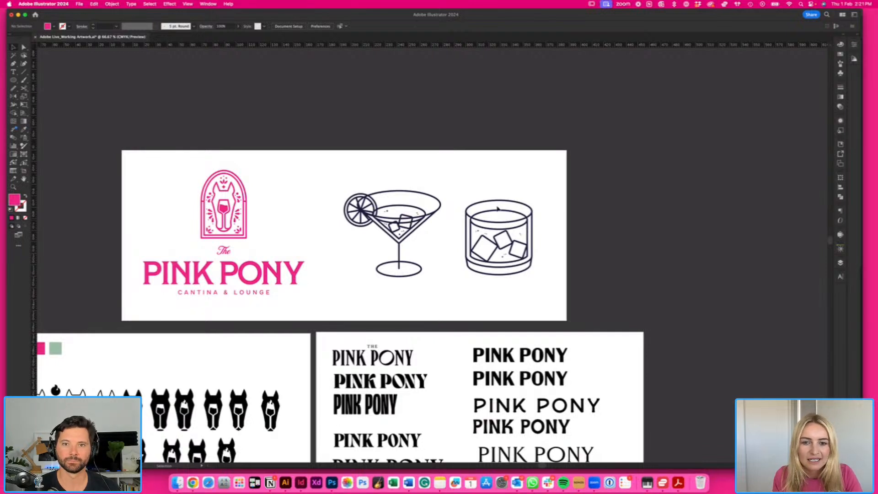
# - Group the tumbler artwork and the cocktail glass artwork as two separate objects
pyautogui.moveTo(462, 192); pyautogui.dragTo(545, 289)
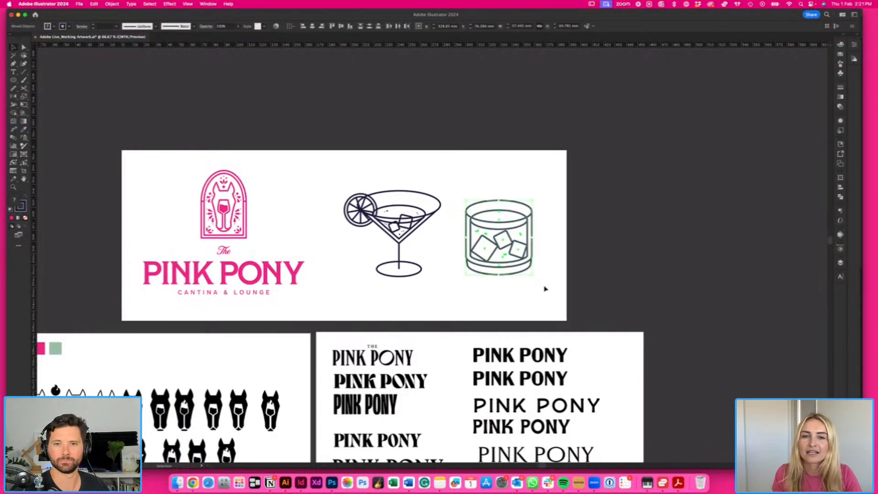
pyautogui.click(593, 213)
pyautogui.click(500, 213)
pyautogui.moveTo(461, 188); pyautogui.dragTo(547, 284)
pyautogui.press('super+g')
pyautogui.moveTo(349, 168); pyautogui.dragTo(436, 295)
pyautogui.press('a')
pyautogui.press('super+g')
pyautogui.press('v')
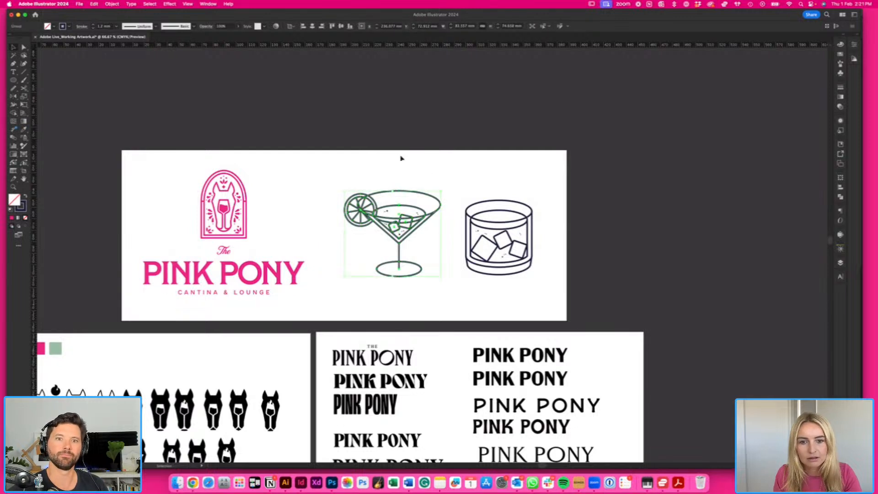
# - Set the cocktail glass group's stroke weight to 0.2 mm
pyautogui.click(104, 28)
pyautogui.write('0.2')
pyautogui.press('Tab')
pyautogui.click(302, 108)
# - Move the Pink Pony logo right, beside the cocktail glass
pyautogui.moveTo(215, 224); pyautogui.dragTo(287, 224)
pyautogui.click(285, 153)
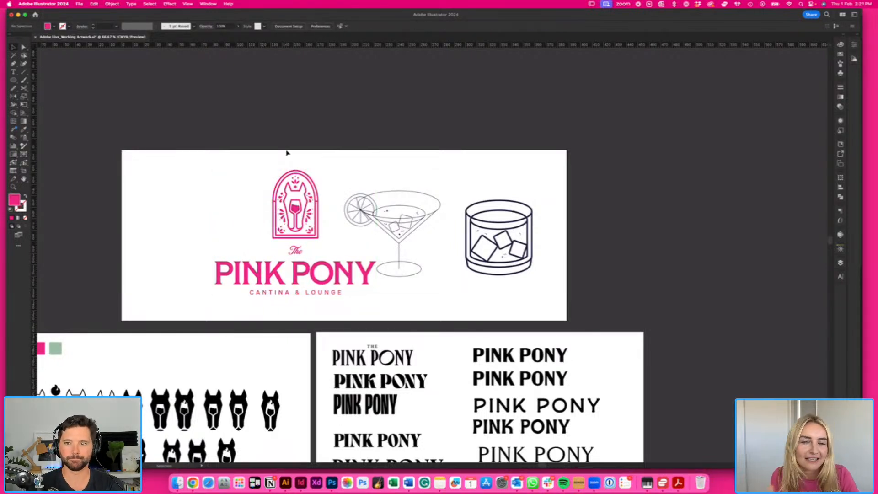
# - Undo the Pink Pony logo move and the cocktail glass's 0.2 mm stroke weight change, leaving nothing selected
pyautogui.press('super+z')
pyautogui.press('super+z')
pyautogui.press('super+z')
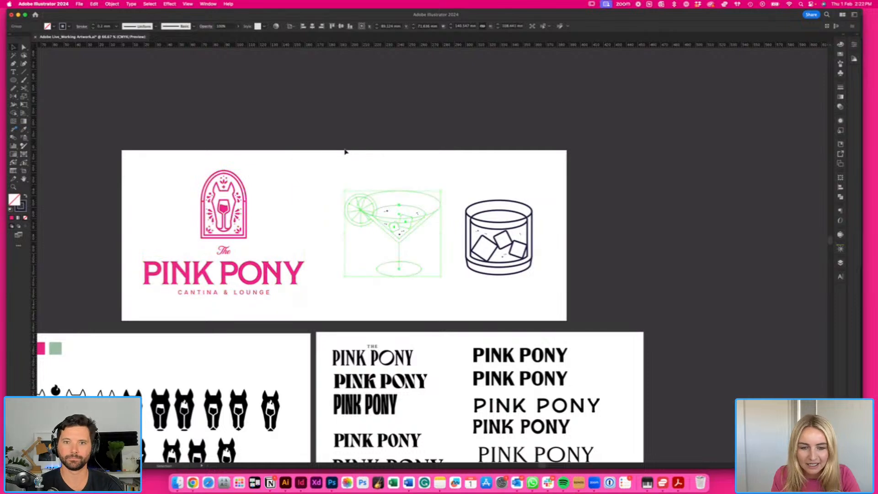
pyautogui.click(345, 152)
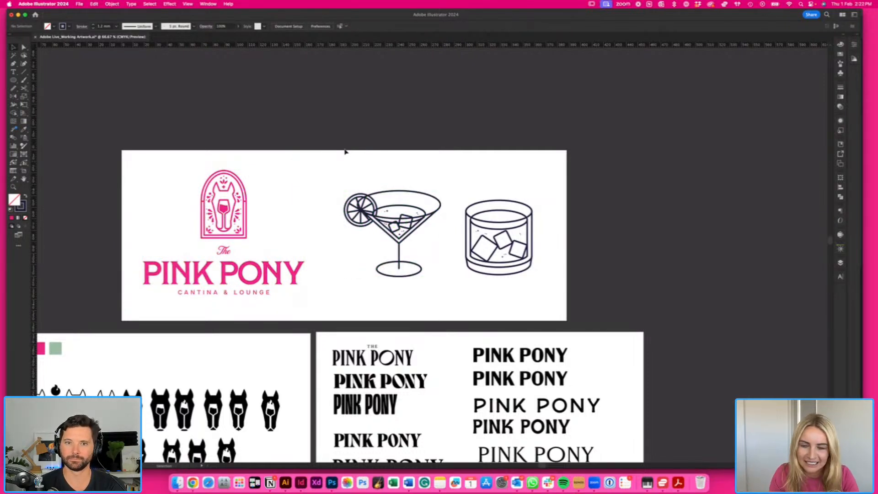
pyautogui.scroll(-1, 345, 151)
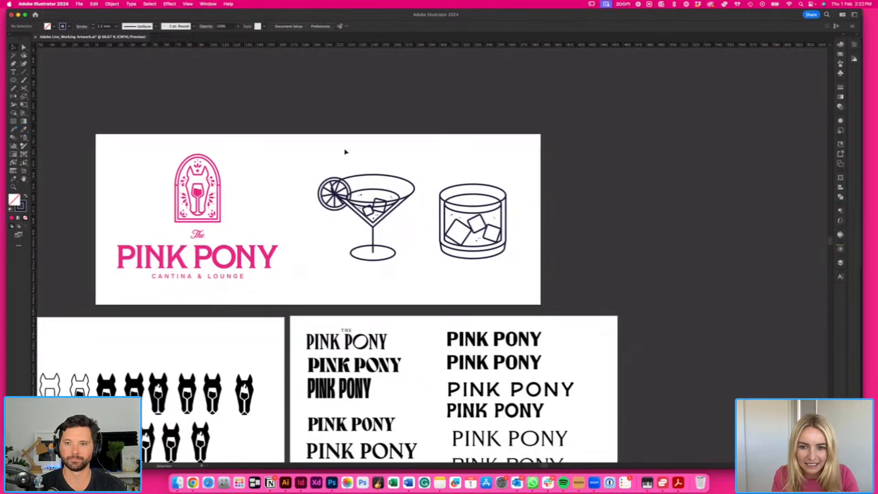
# - Isolate the tumbler group and select its small bubble shapes to examine them, leaving isolation when done
pyautogui.press('super+equal')
pyautogui.moveTo(574, 245); pyautogui.dragTo(569, 220)
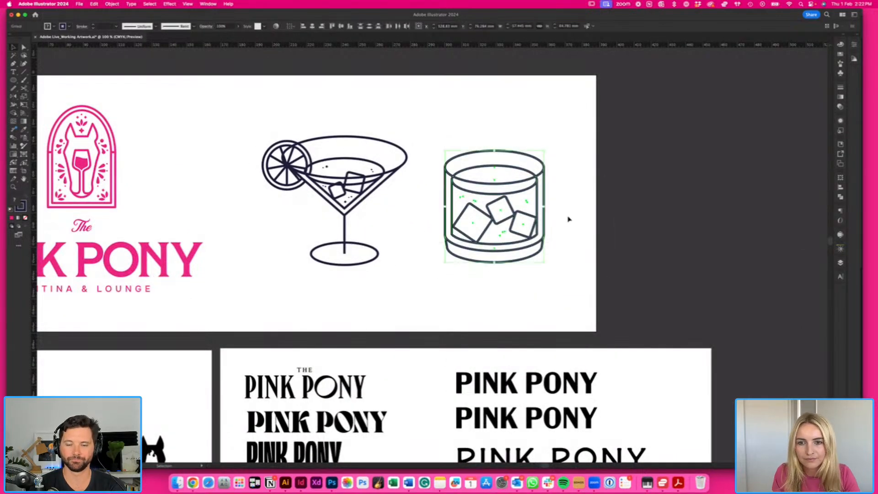
pyautogui.click(481, 196)
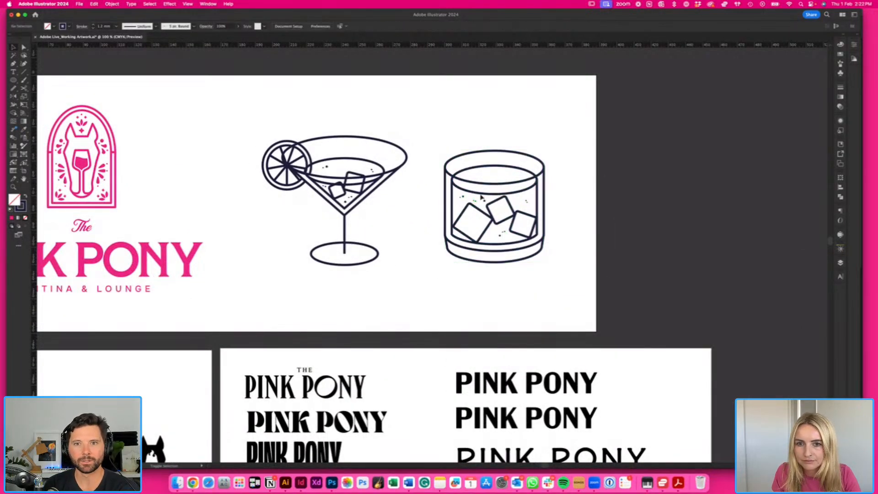
pyautogui.doubleClick(460, 199)
pyautogui.click(511, 241)
pyautogui.click(500, 234)
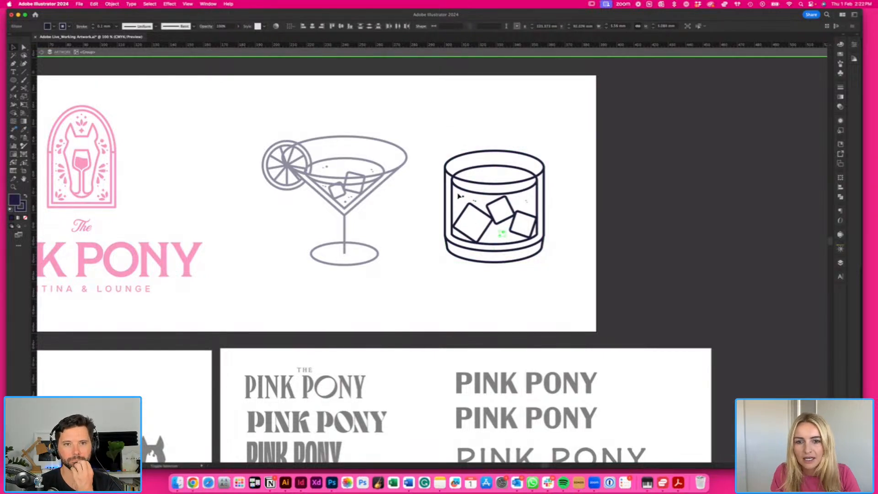
pyautogui.click(469, 205)
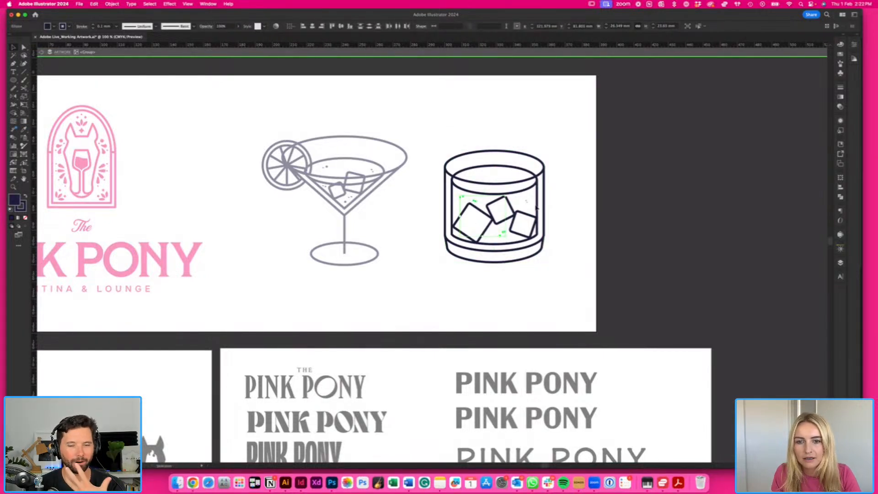
pyautogui.press('Escape')
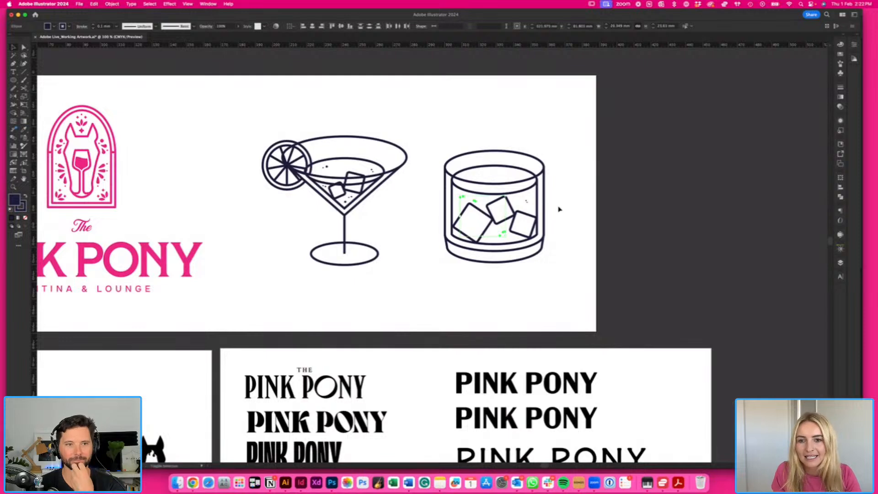
pyautogui.click(571, 235)
pyautogui.press('super+minus')
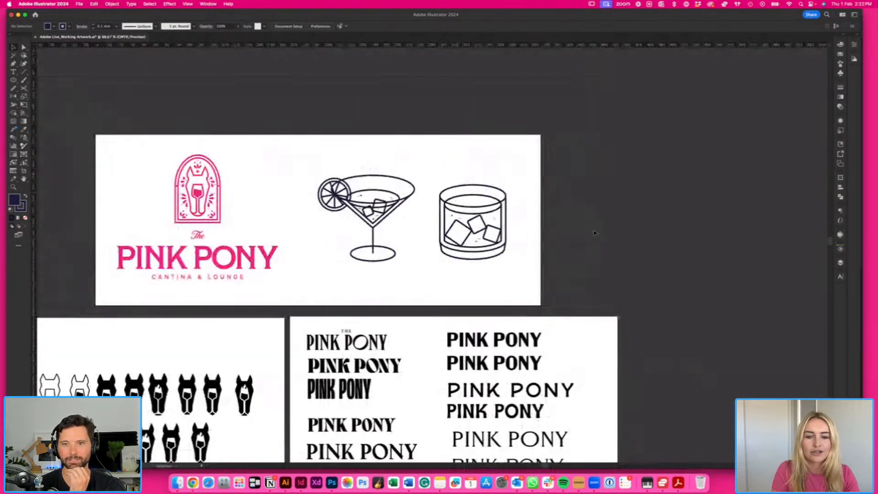
# - Move the Pink Pony logo slightly right, closer to the cocktail glass
pyautogui.moveTo(472, 276); pyautogui.dragTo(470, 277)
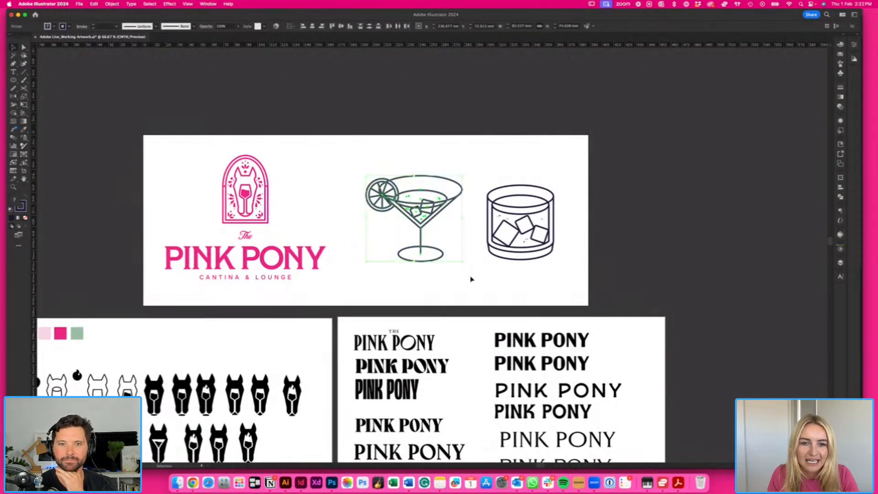
pyautogui.hscroll(3, 470, 277)
pyautogui.click(319, 131)
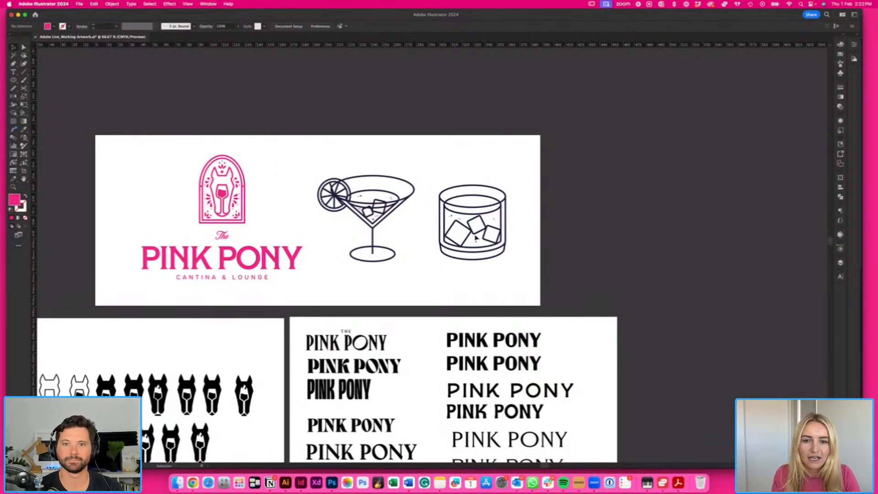
# - Try swapping the fill and stroke of the tumbler's large ice cube within its isolated group
pyautogui.doubleClick(463, 227)
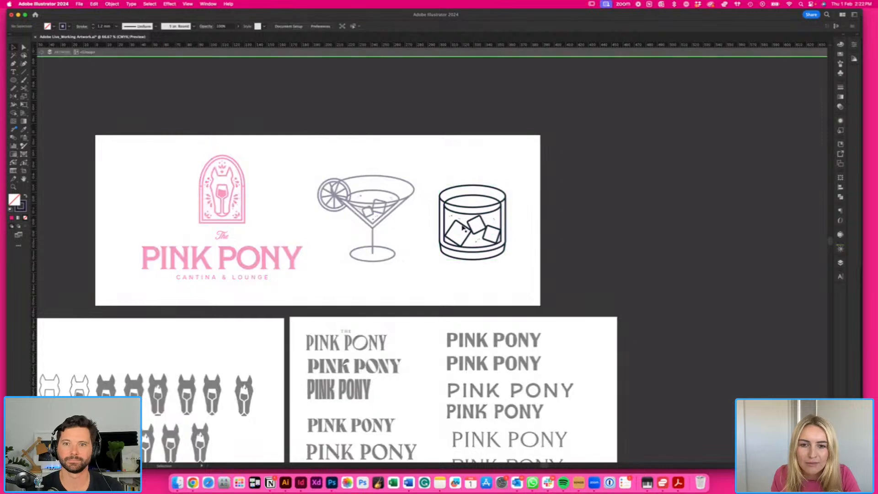
pyautogui.click(25, 199)
pyautogui.click(428, 162)
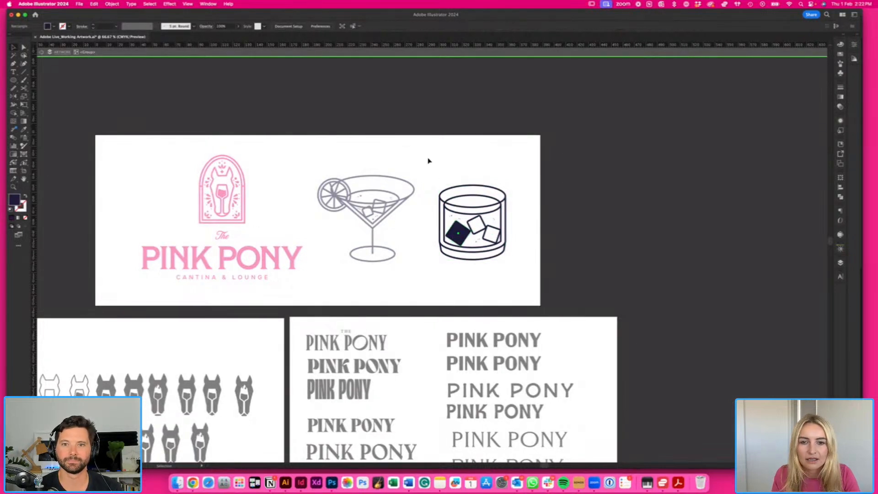
pyautogui.press('super+z')
pyautogui.doubleClick(281, 139)
pyautogui.click(415, 288)
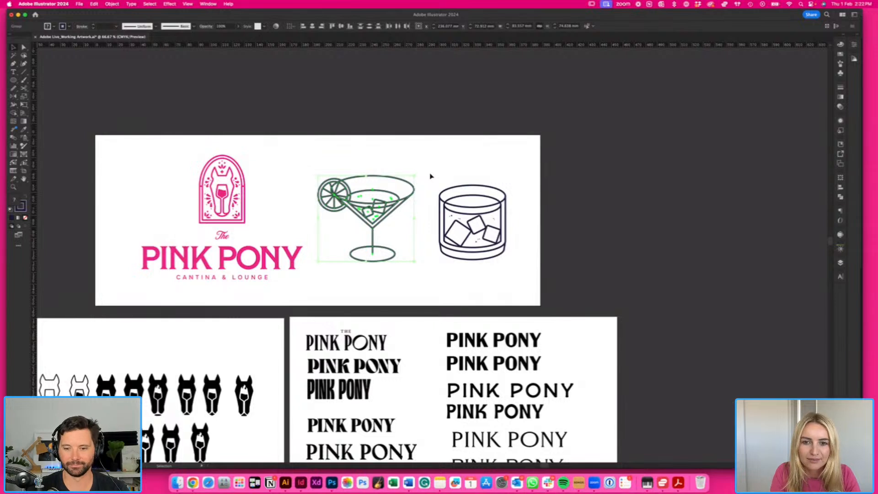
# - Scale the tumbler group down to about 51 mm wide and match its stroke weight to the cocktail glass
pyautogui.moveTo(521, 273); pyautogui.dragTo(427, 203)
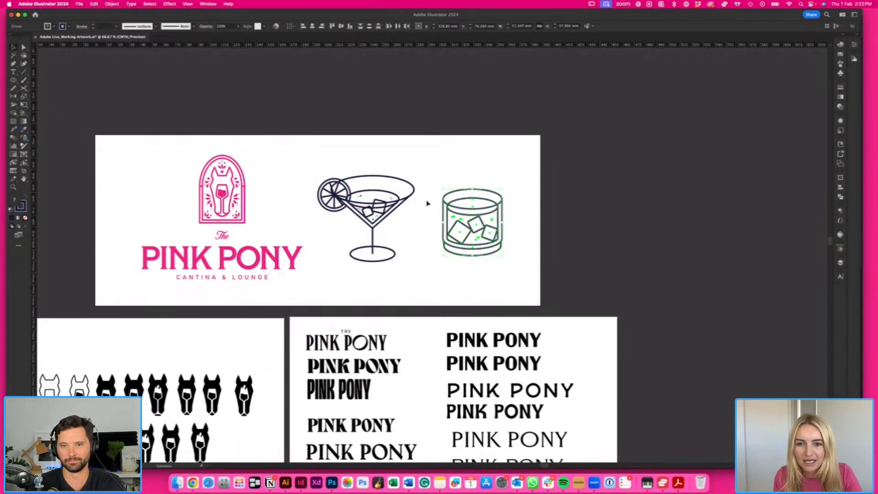
pyautogui.moveTo(324, 158); pyautogui.dragTo(414, 260)
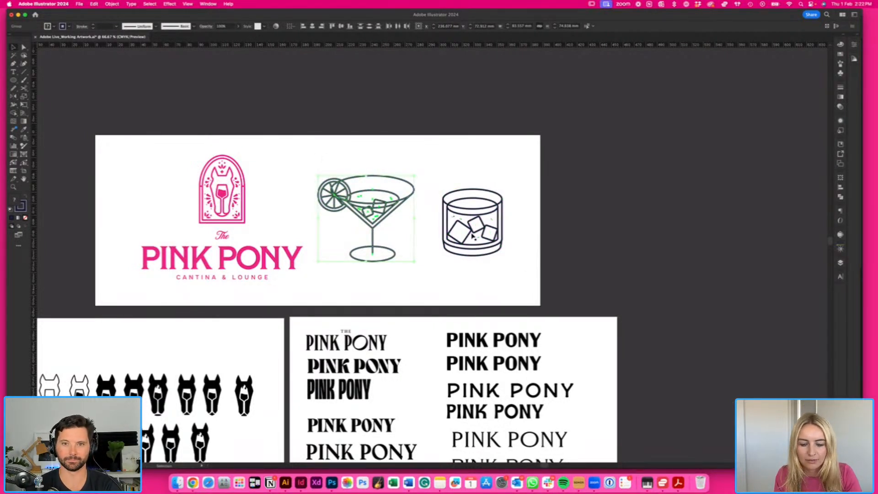
pyautogui.press('a')
pyautogui.click(103, 26)
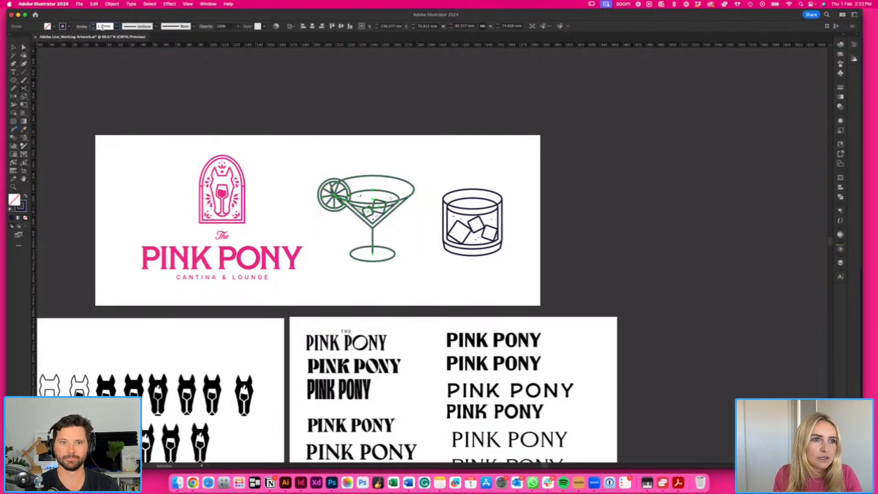
pyautogui.press('Return')
pyautogui.press('c')
pyautogui.click(395, 128)
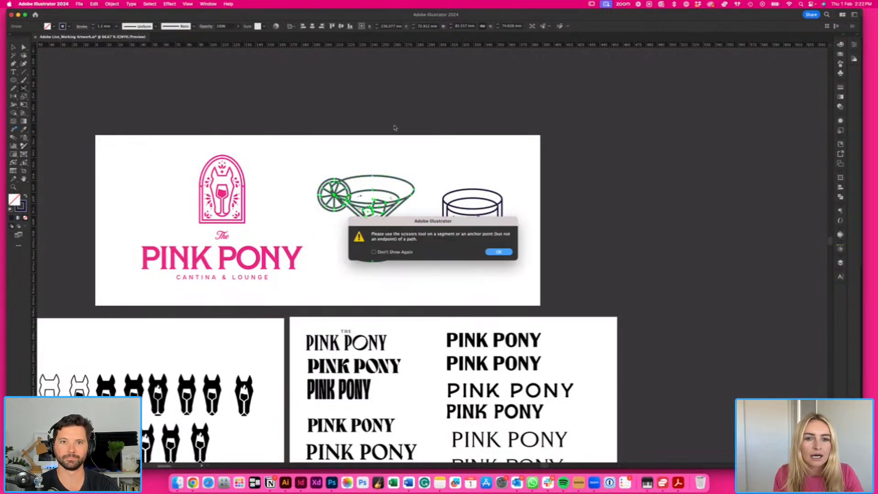
pyautogui.click(502, 252)
pyautogui.press('v')
pyautogui.click(445, 201)
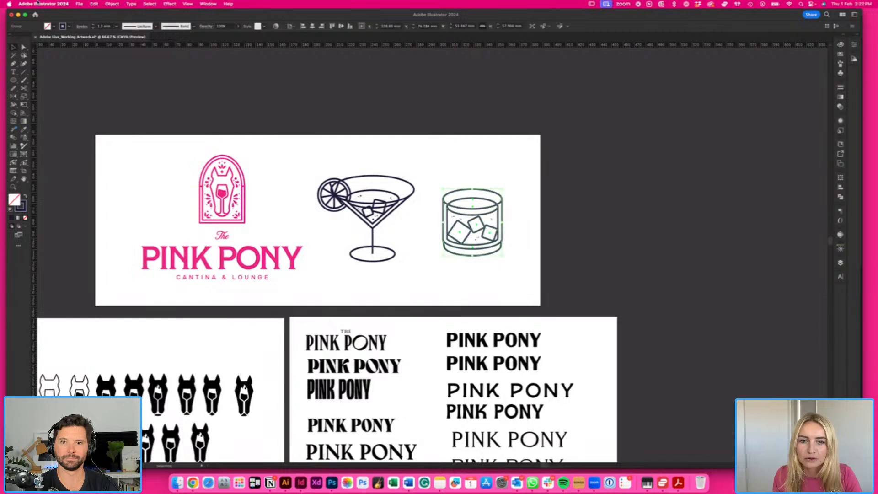
pyautogui.click(103, 26)
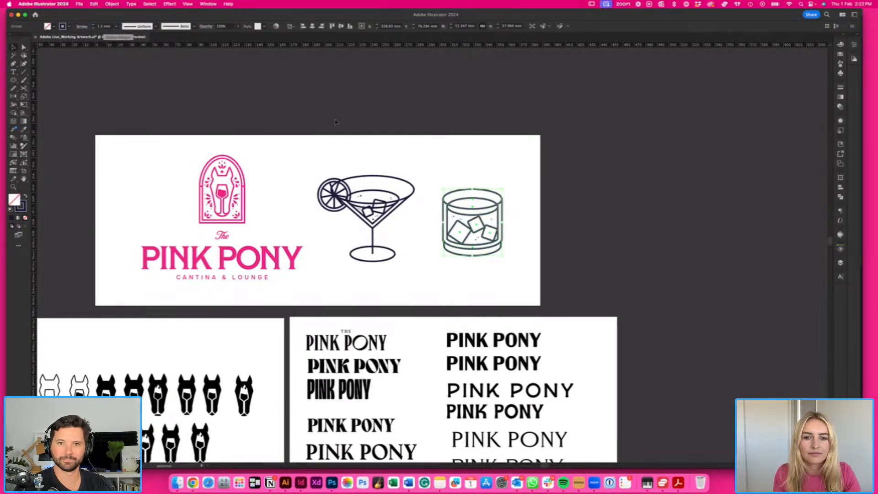
pyautogui.click(435, 167)
pyautogui.press('super+minus')
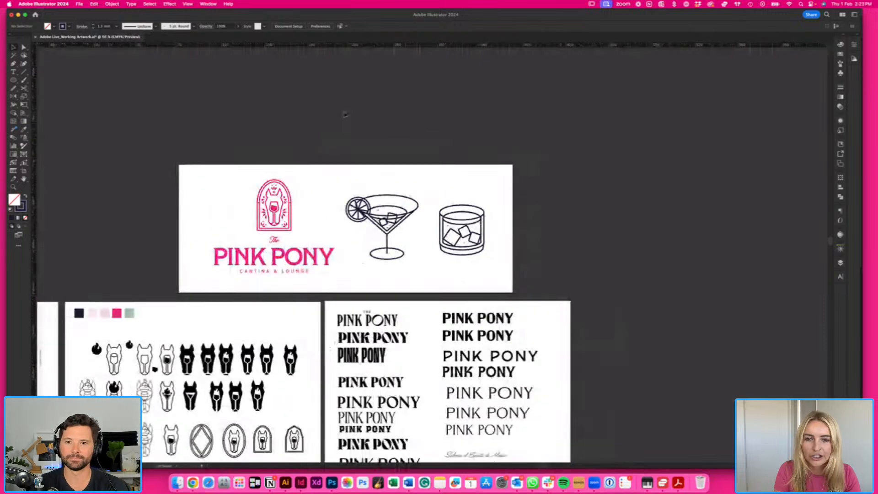
# - Review the cap, corner and alignment stroke options of the cocktail glass group
pyautogui.scroll(-1, 365, 156)
pyautogui.click(382, 192)
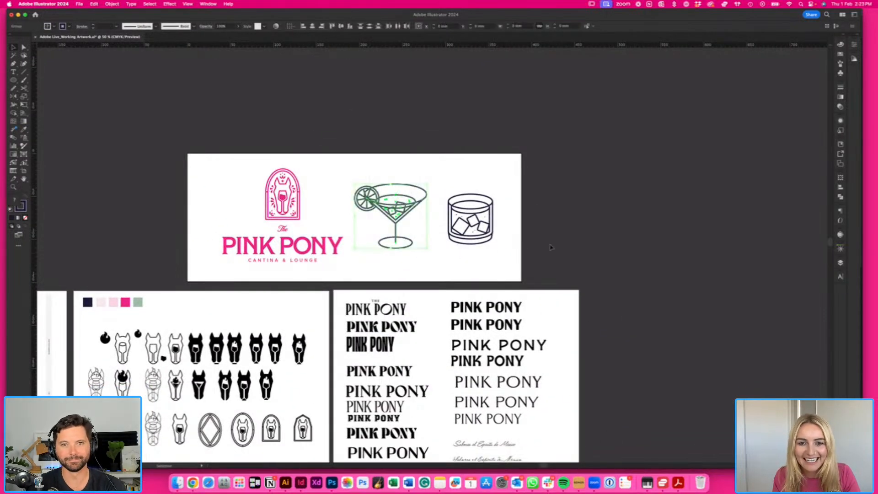
pyautogui.click(839, 88)
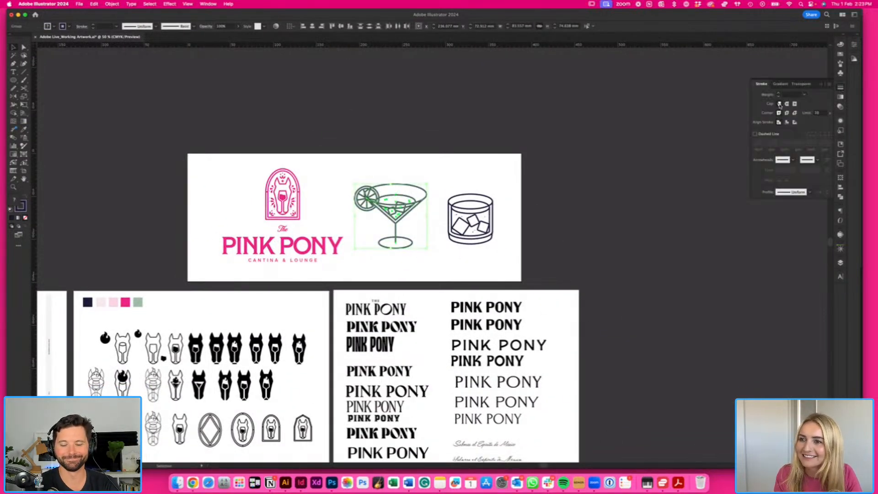
pyautogui.click(386, 155)
# - Show the HIDDEN layer containing the drink illustrations on the blank artboard below the brand mockups
pyautogui.press('super+minus')
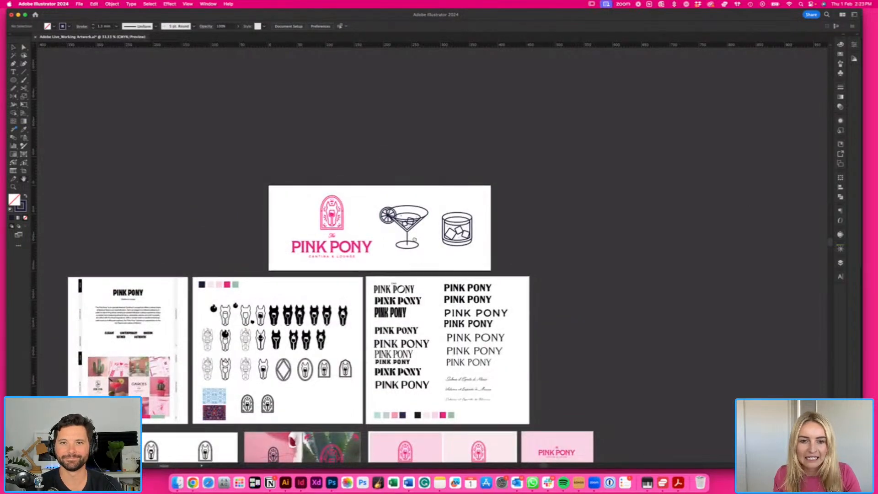
pyautogui.scroll(-10, 402, 169)
pyautogui.moveTo(409, 318); pyautogui.dragTo(520, 224)
pyautogui.press('super+plus')
pyautogui.press('super+plus')
pyautogui.click(840, 263)
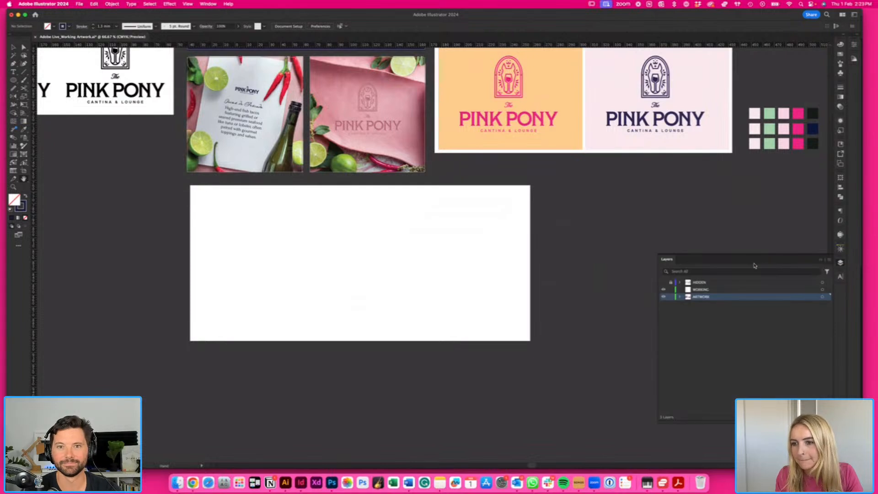
pyautogui.click(663, 282)
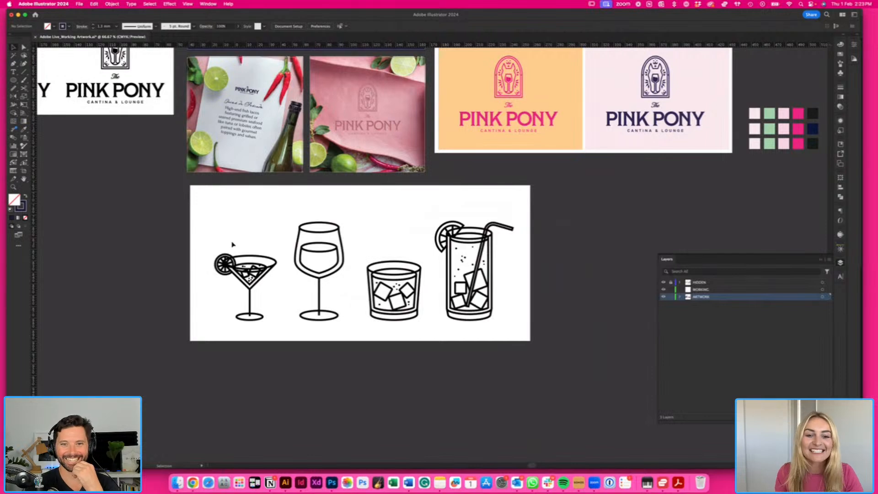
# - Duplicate the row of four drink illustrations straight down, below their artboard
pyautogui.press('super+equal')
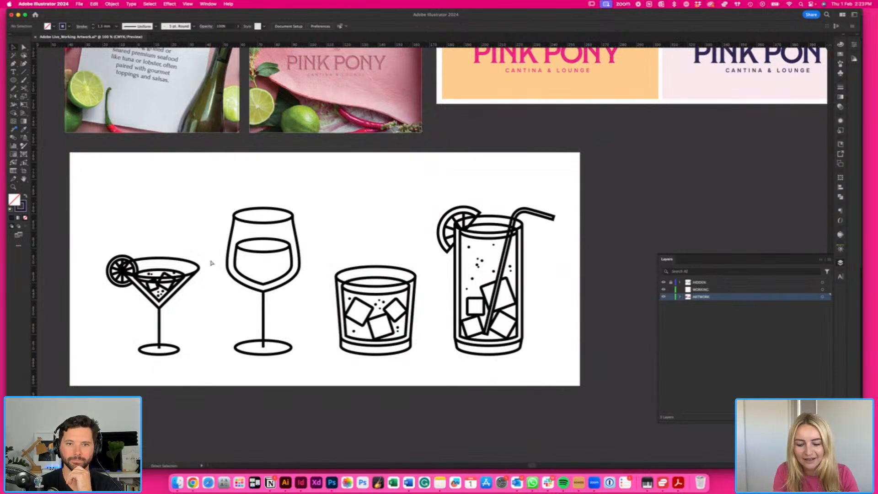
pyautogui.press('super+minus')
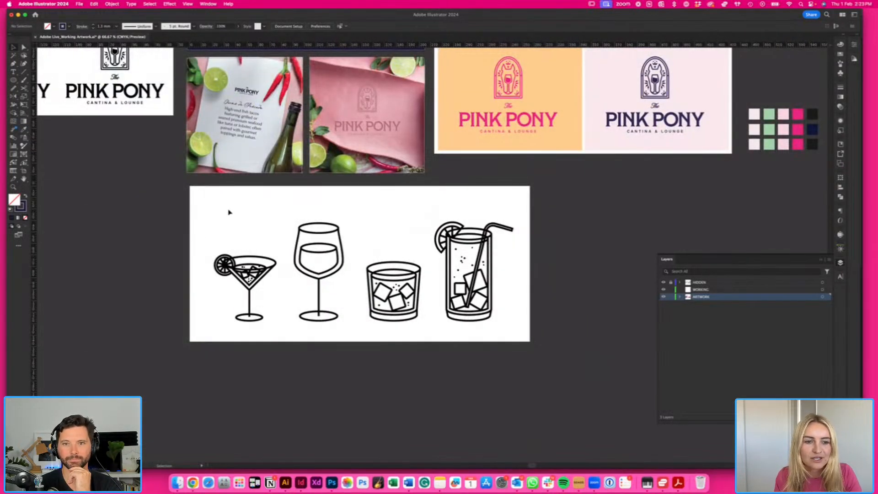
pyautogui.scroll(-3, 605, 280)
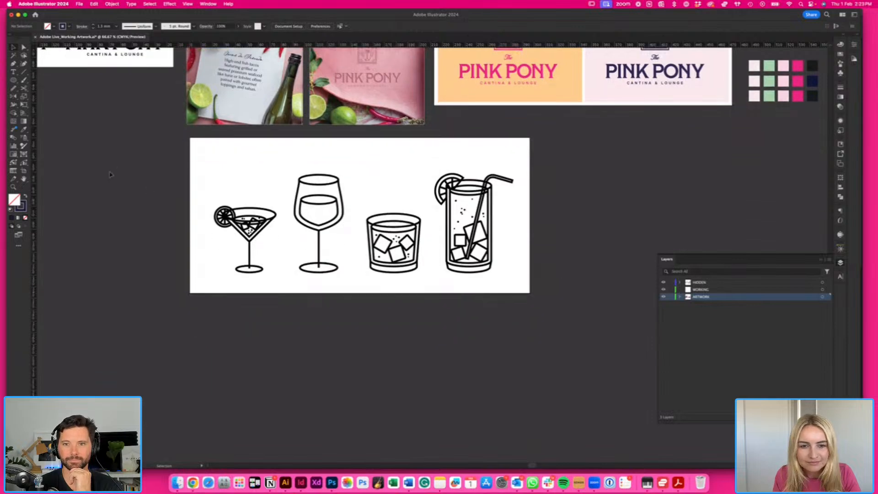
pyautogui.click(466, 219)
pyautogui.moveTo(478, 197); pyautogui.dragTo(478, 355)
pyautogui.scroll(-4, 477, 355)
# - Draw a new artboard around the duplicated drinks, as wide as the artboard above it
pyautogui.click(24, 172)
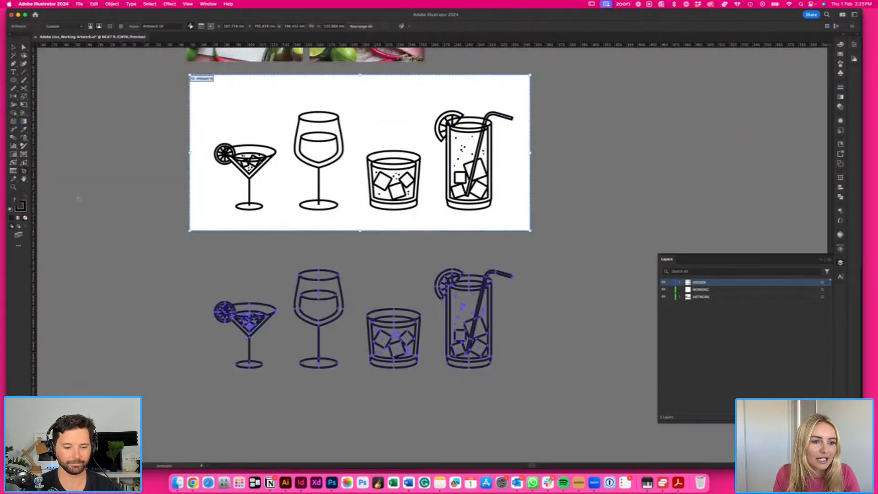
pyautogui.moveTo(190, 236); pyautogui.dragTo(529, 397)
pyautogui.press('v')
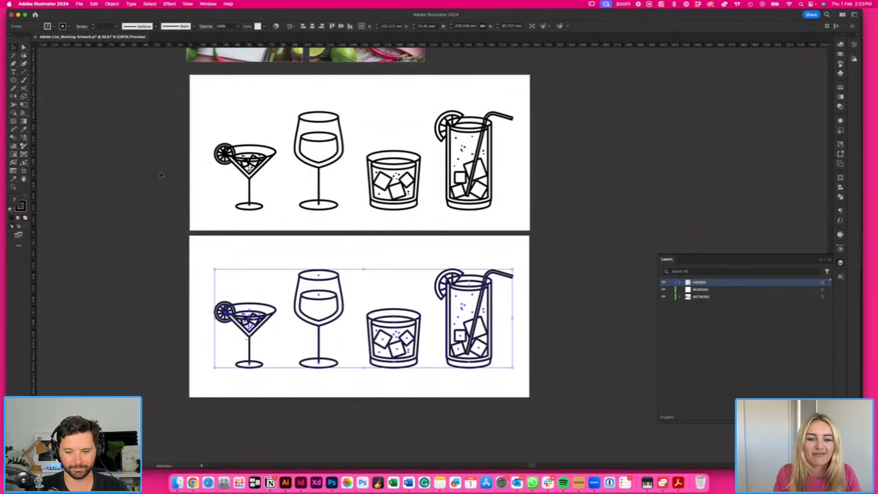
# - Expand the duplicated drink illustrations so their strokes become filled outlines
pyautogui.click(104, 4)
pyautogui.click(138, 174)
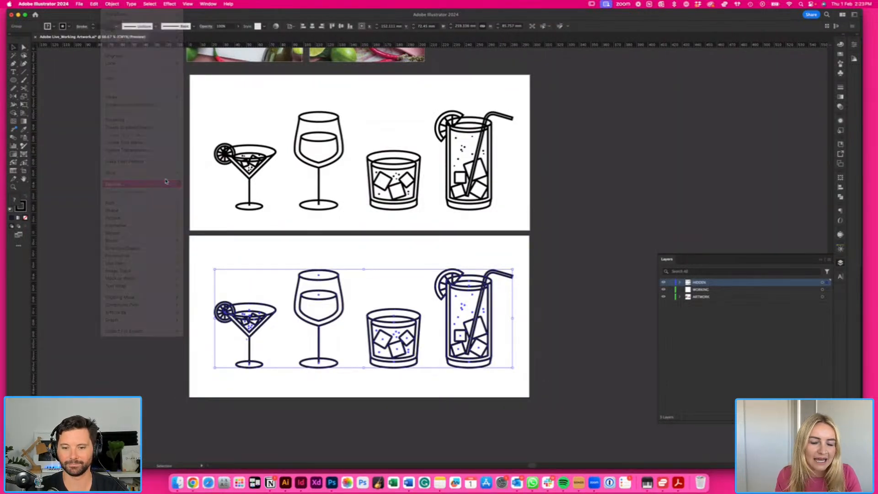
pyautogui.click(459, 284)
pyautogui.click(580, 179)
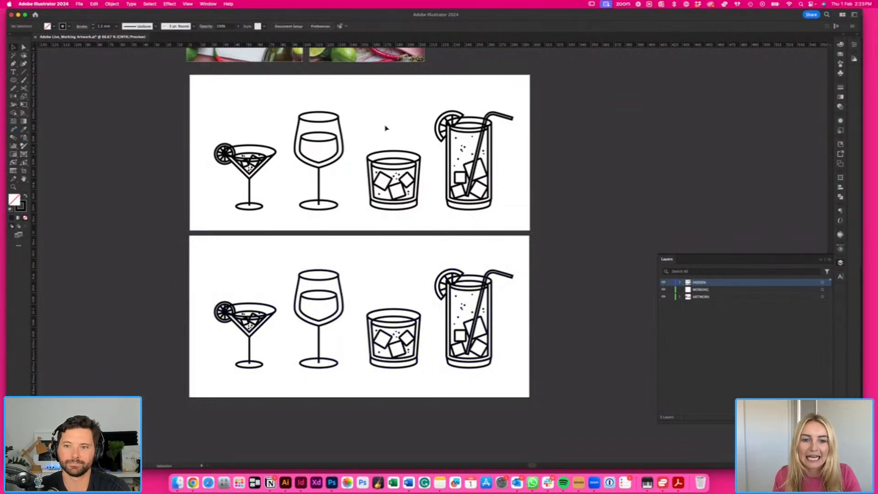
# - Select the original drinks group and the expanded drinks group in turn to compare their stroke settings
pyautogui.click(380, 104)
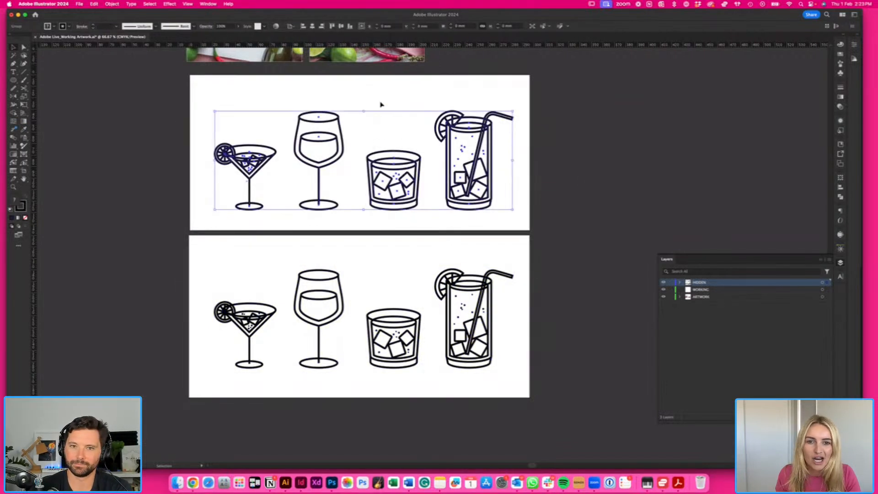
pyautogui.click(233, 276)
pyautogui.moveTo(206, 248); pyautogui.dragTo(521, 390)
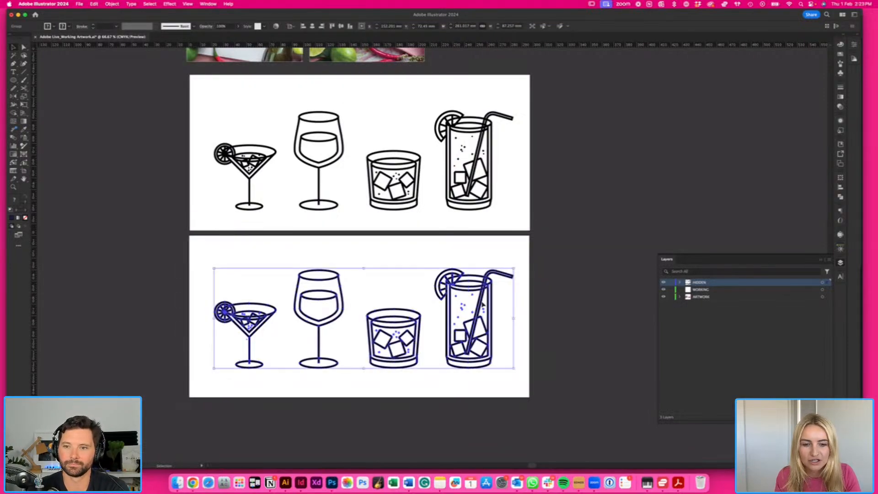
# - Look over the brand mockups, logo colour variations and both drink illustration artboards, with nothing left selected
pyautogui.moveTo(398, 167); pyautogui.dragTo(425, 347)
pyautogui.scroll(6, 425, 347)
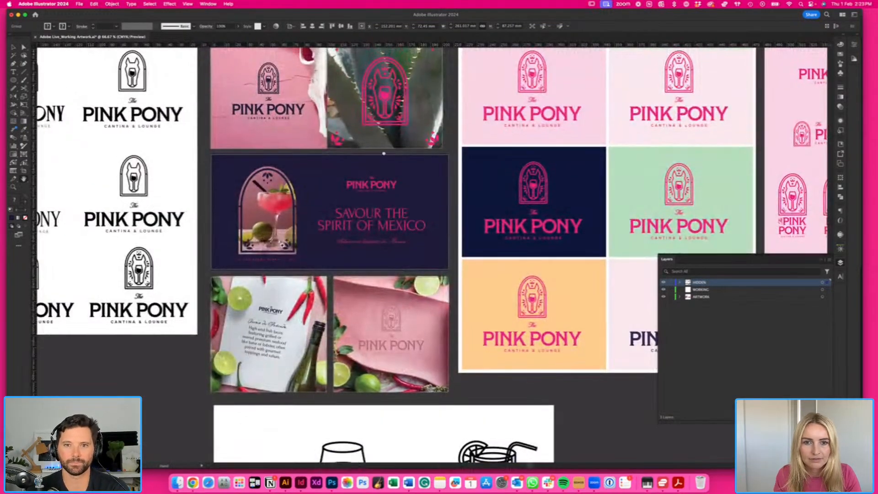
pyautogui.hscroll(2, 451, 306)
pyautogui.scroll(-10, 450, 307)
pyautogui.hscroll(3, 451, 306)
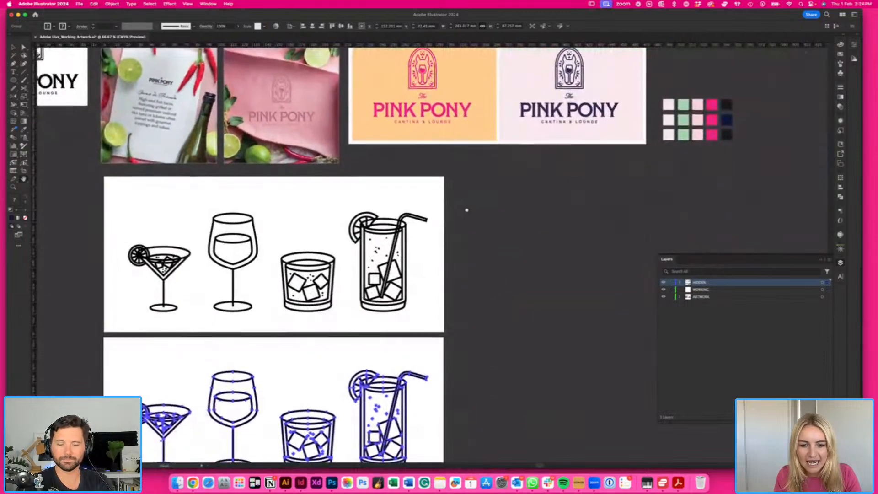
pyautogui.click(460, 292)
pyautogui.hscroll(-2, 460, 292)
pyautogui.scroll(3, 461, 293)
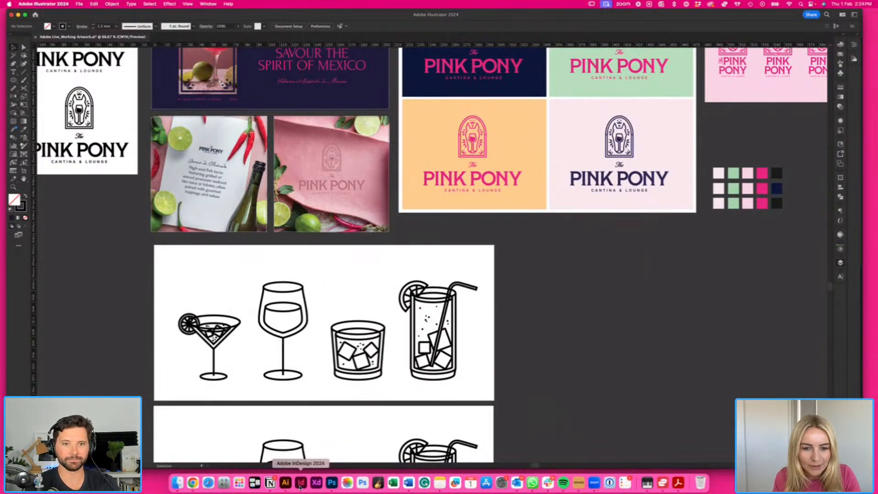
# - Switch to InDesign and close the Creative Direction document, keeping the Menu Design document open
pyautogui.press('super+Tab')
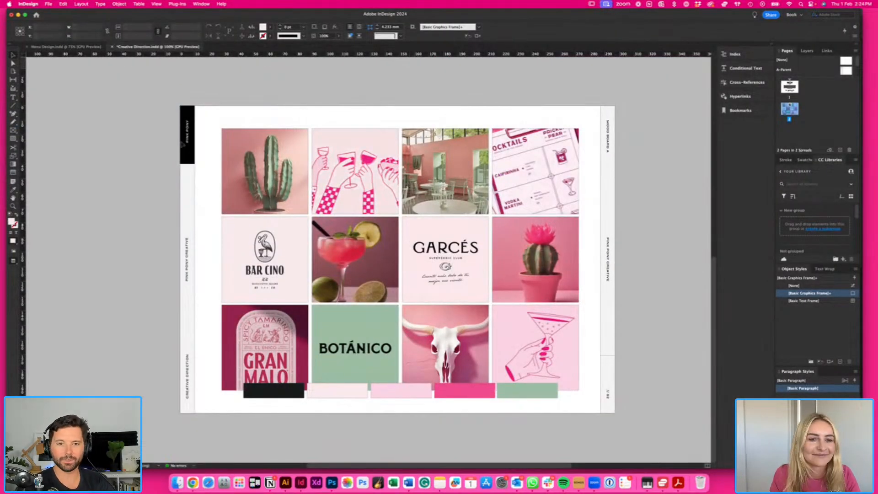
pyautogui.click(112, 47)
pyautogui.click(436, 252)
pyautogui.hscroll(2, 358, 203)
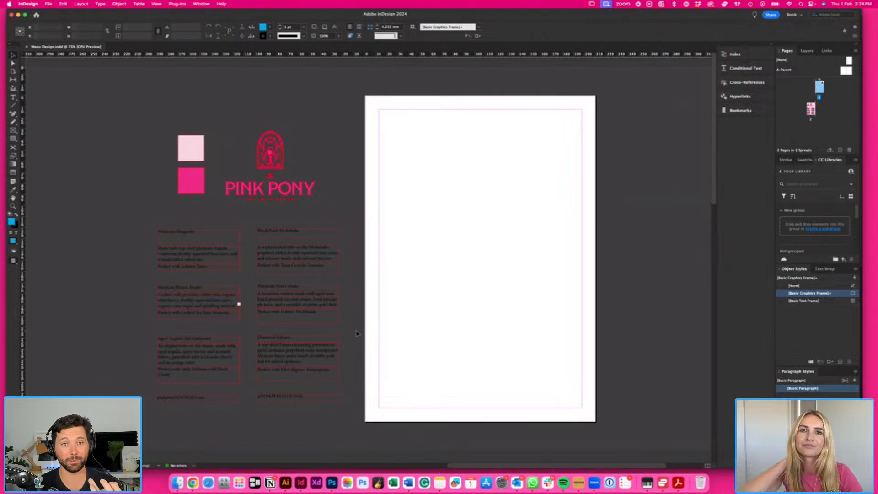
# - Switch to Illustrator and review the logo mockups, brand banner, menu mockup and drink illustrations for style consistency
pyautogui.click(285, 482)
pyautogui.scroll(3, 339, 302)
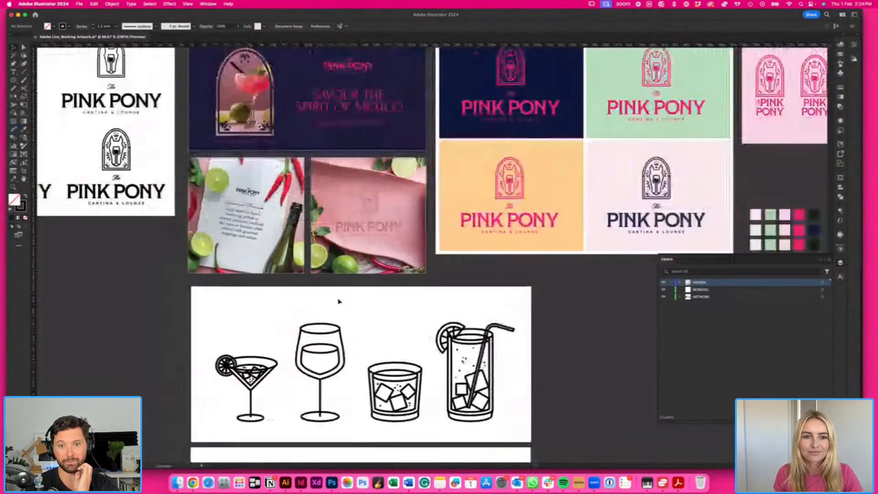
pyautogui.scroll(3, 340, 302)
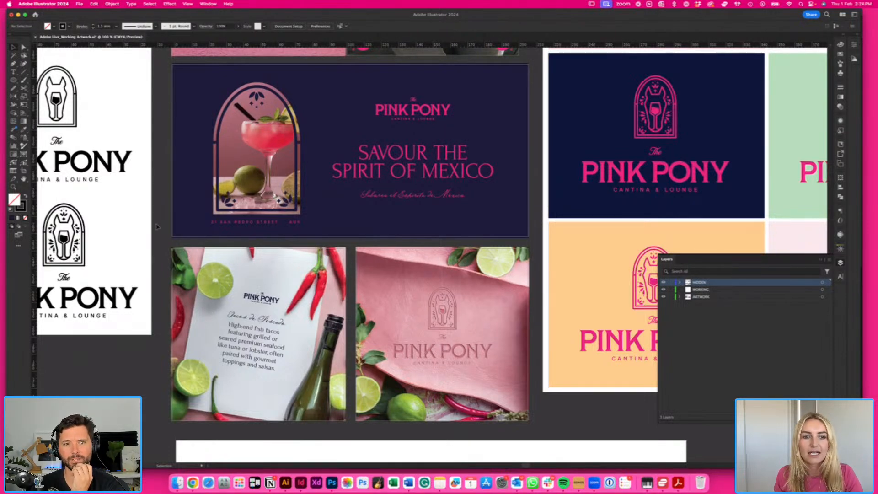
pyautogui.scroll(3, 156, 224)
pyautogui.scroll(3, 156, 225)
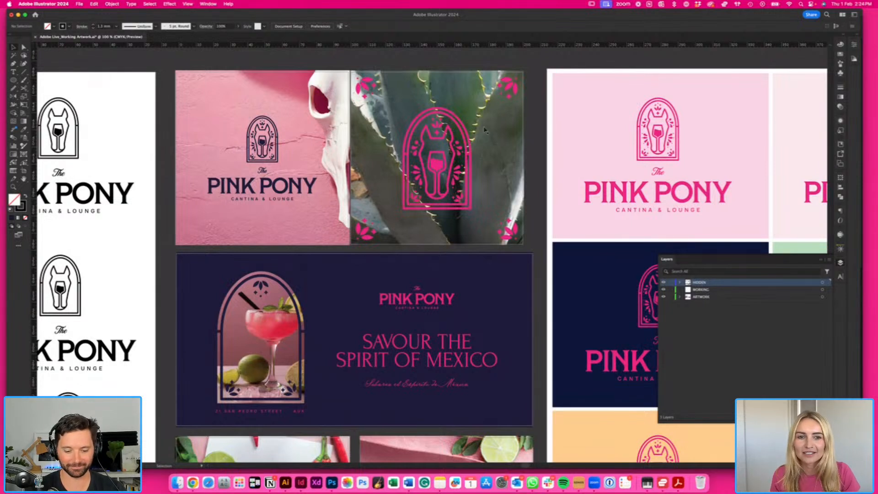
pyautogui.scroll(-3, 539, 261)
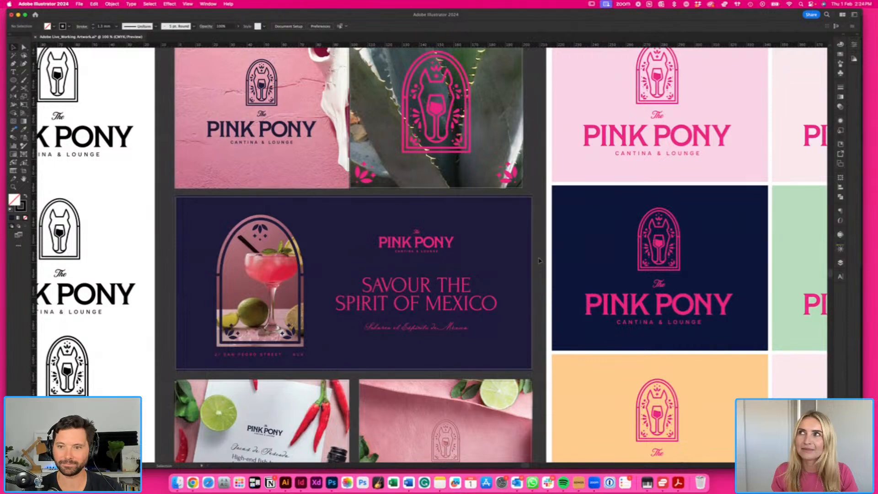
pyautogui.scroll(-2, 540, 260)
pyautogui.press('space')
pyautogui.scroll(1, 536, 296)
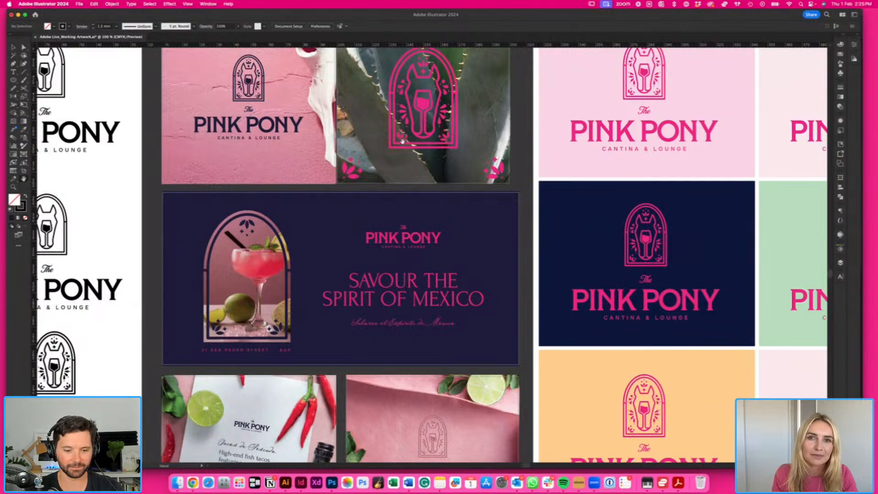
pyautogui.scroll(-10, 402, 142)
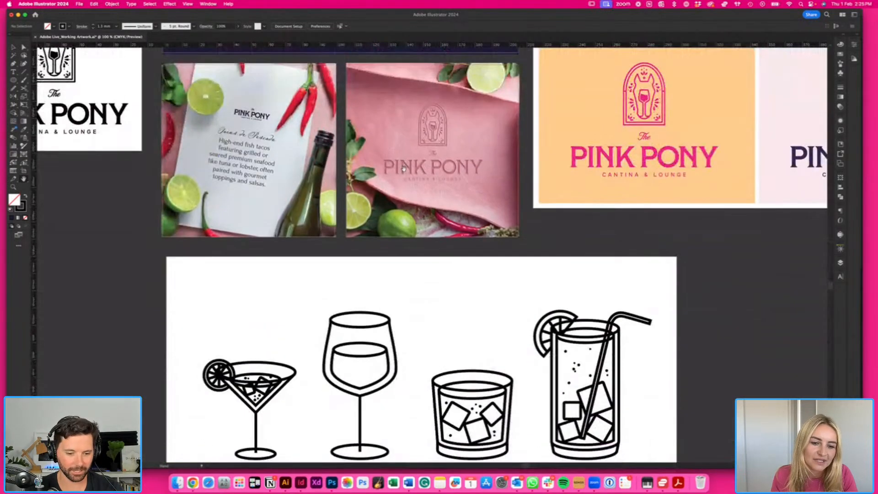
pyautogui.scroll(-4, 403, 168)
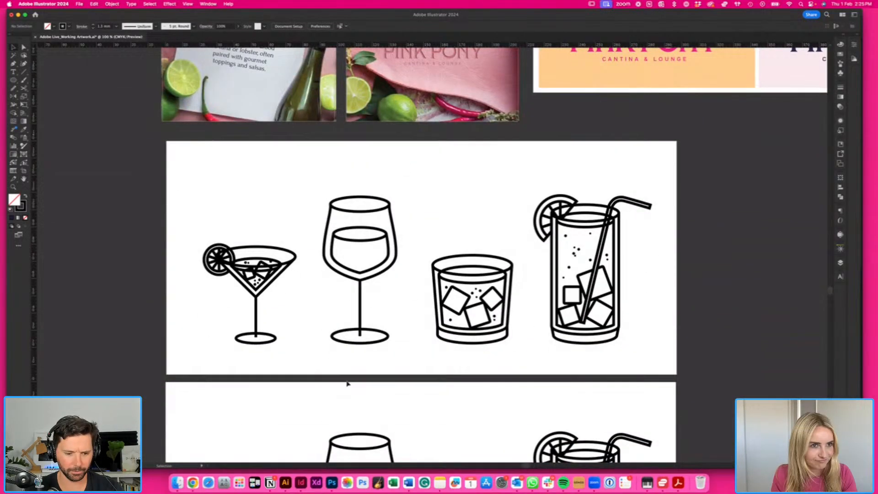
# - Switch to InDesign, draw a rectangle about 211 by 297 mm covering the blank menu page, and move it to Layer 1
pyautogui.click(300, 482)
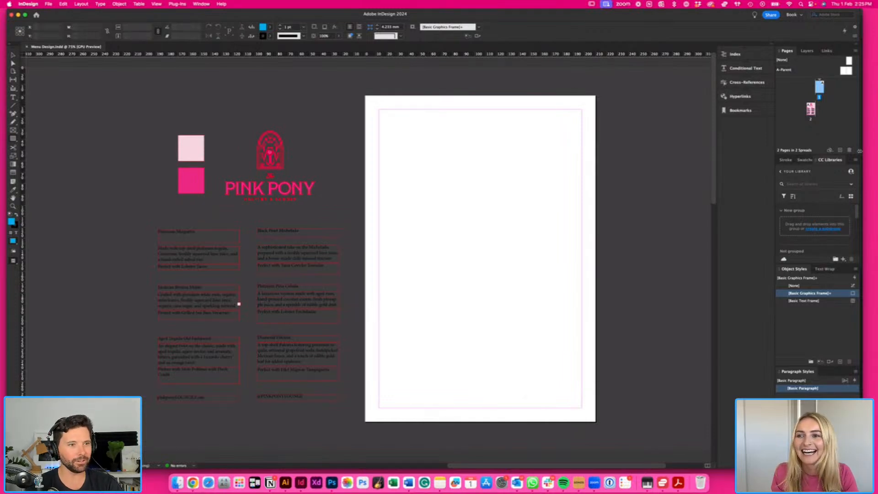
pyautogui.click(807, 50)
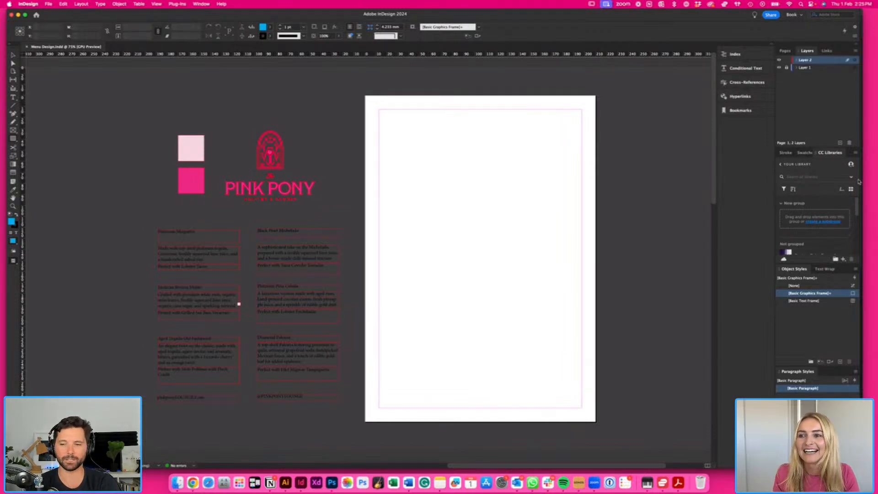
pyautogui.moveTo(365, 96); pyautogui.dragTo(597, 421)
pyautogui.press('v')
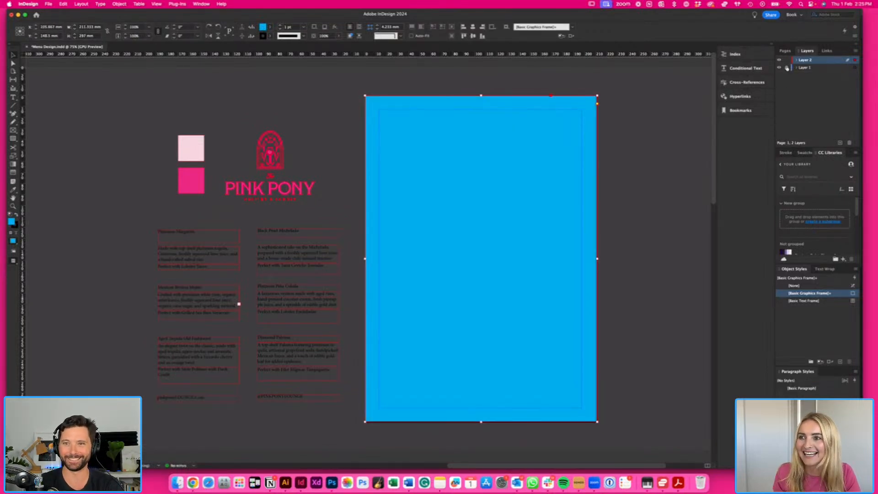
pyautogui.moveTo(854, 70); pyautogui.dragTo(854, 68)
# - Fill the full-page rectangle with the pale pink sampled from the pasteboard square, and lock Layer 1
pyautogui.press('i')
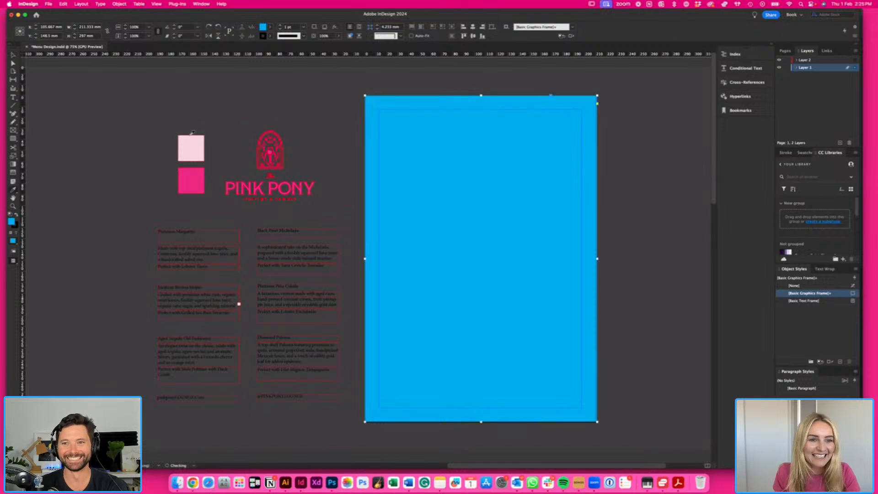
pyautogui.click(193, 138)
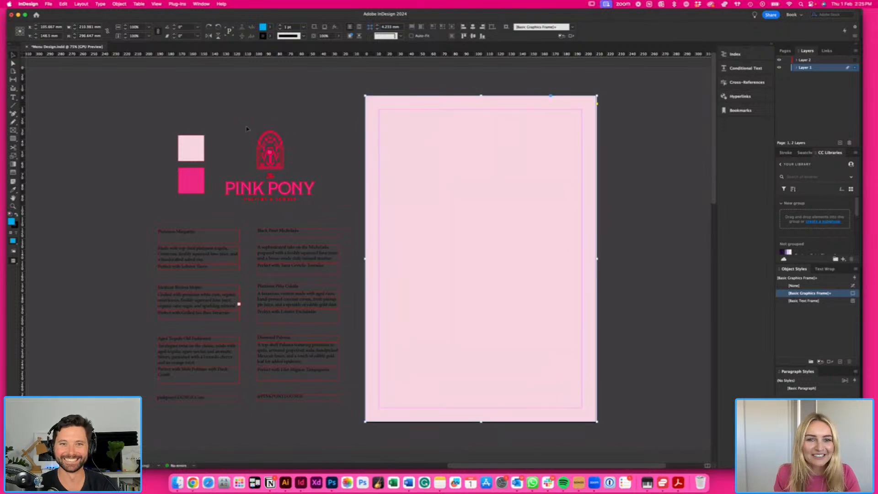
pyautogui.click(313, 98)
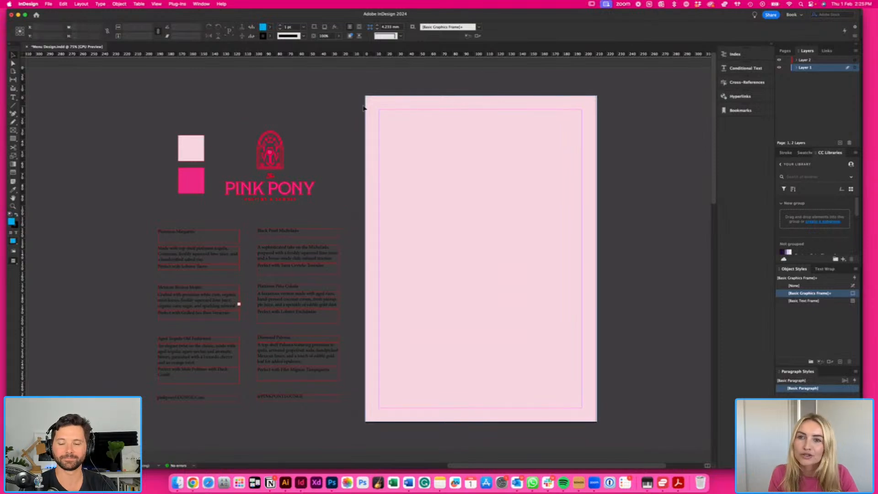
pyautogui.click(786, 68)
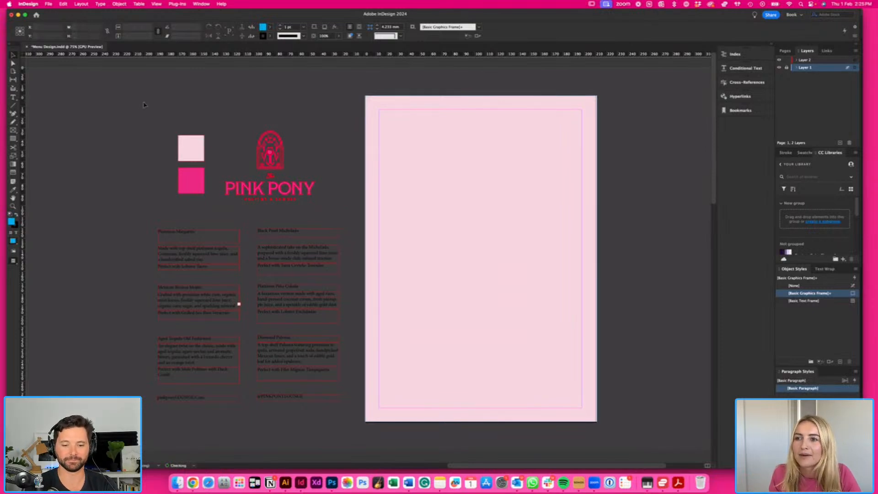
# - Make Layer 2 the active layer for setting up the menu page's layout
pyautogui.hscroll(2, 146, 105)
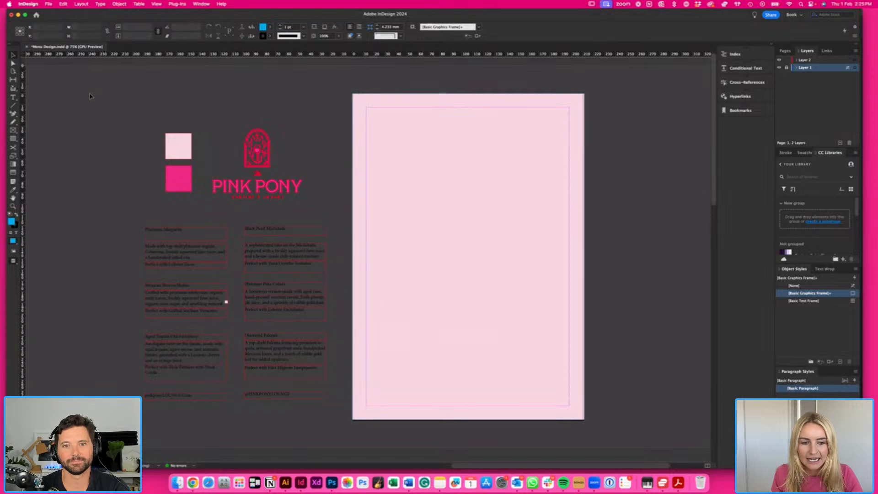
pyautogui.click(92, 6)
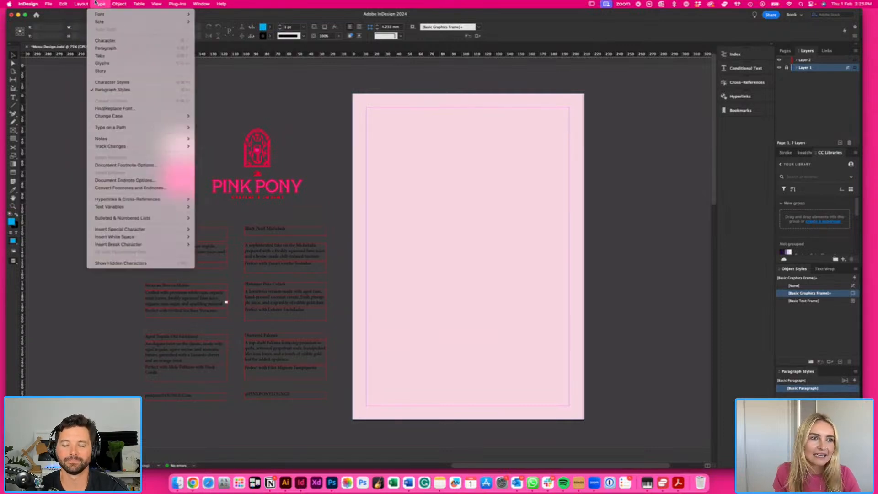
pyautogui.click(831, 66)
pyautogui.click(829, 60)
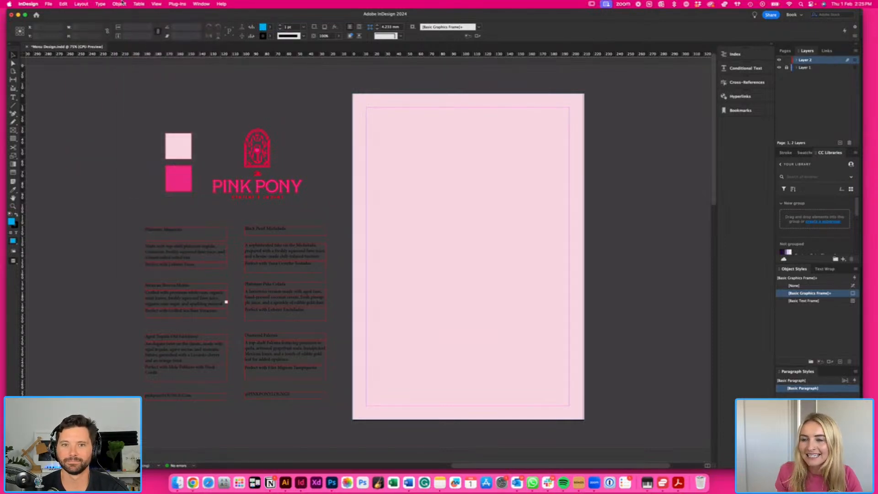
pyautogui.click(81, 4)
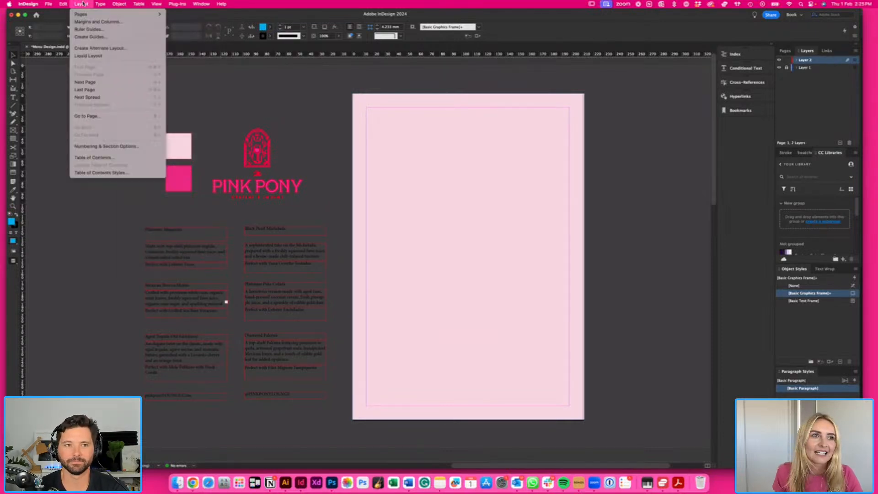
# - Create a guide grid of 6 rows and 4 columns with 5 mm gutters, fitted to the page margins
pyautogui.click(96, 37)
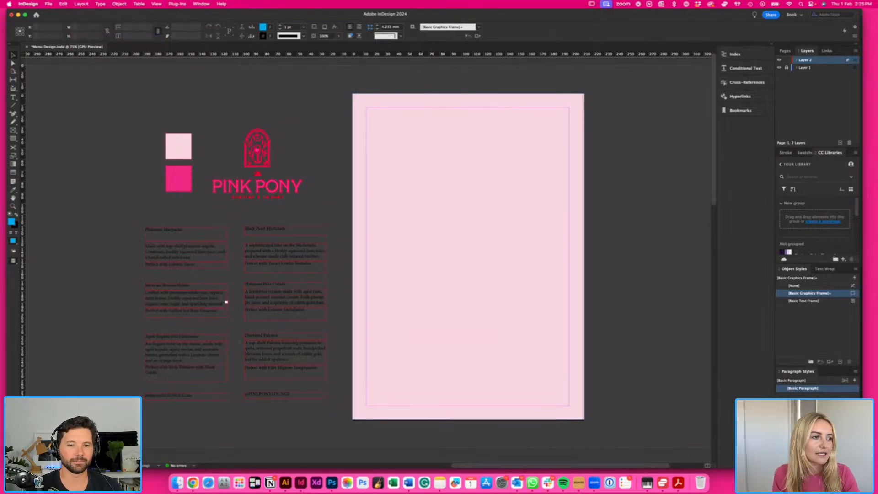
pyautogui.click(81, 4)
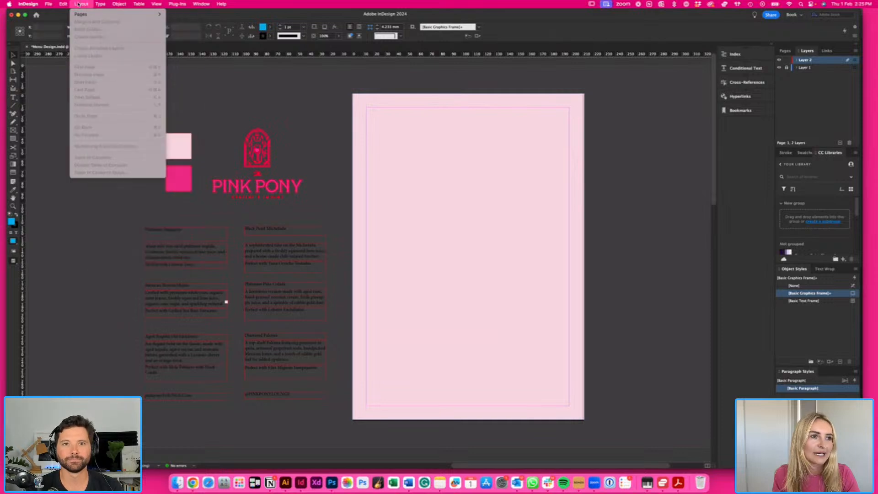
pyautogui.click(703, 100)
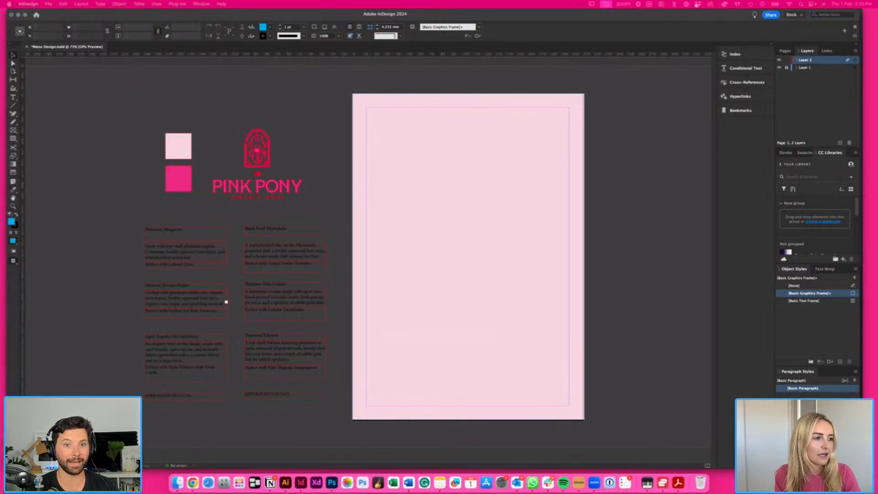
pyautogui.moveTo(334, 119); pyautogui.dragTo(359, 114)
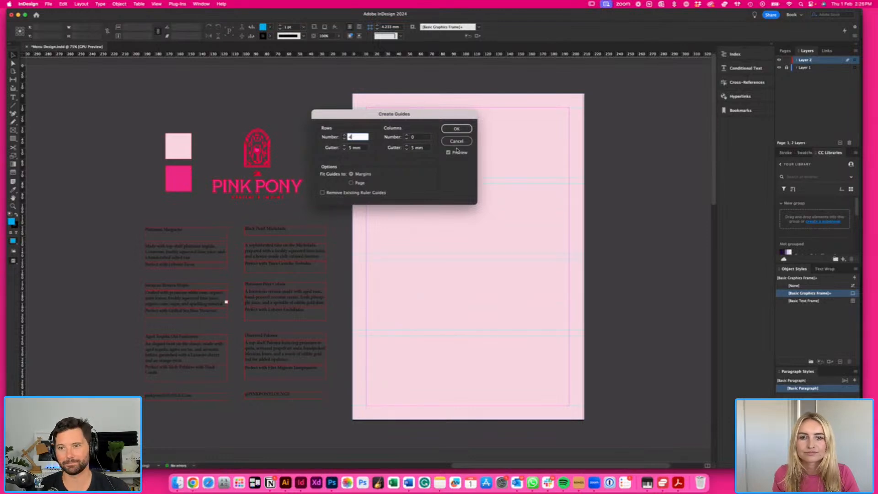
pyautogui.click(407, 135)
pyautogui.click(406, 135)
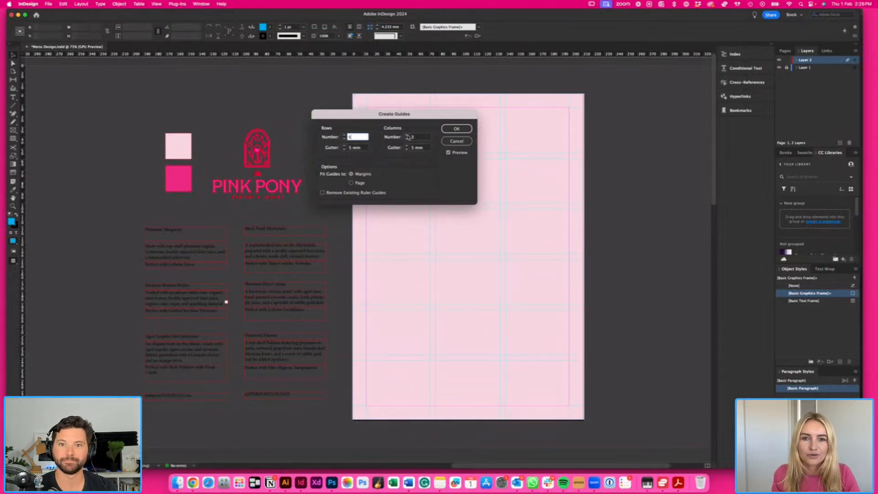
pyautogui.moveTo(375, 117); pyautogui.dragTo(277, 117)
pyautogui.click(251, 147)
pyautogui.click(259, 182)
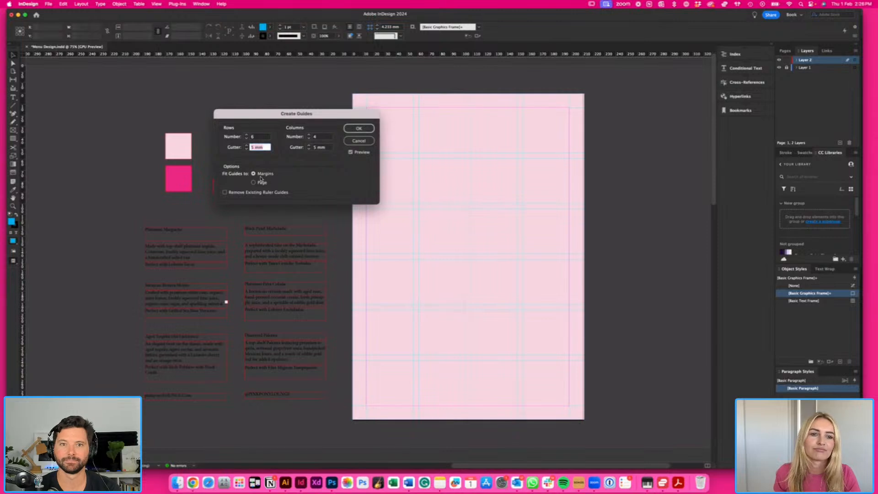
pyautogui.click(359, 128)
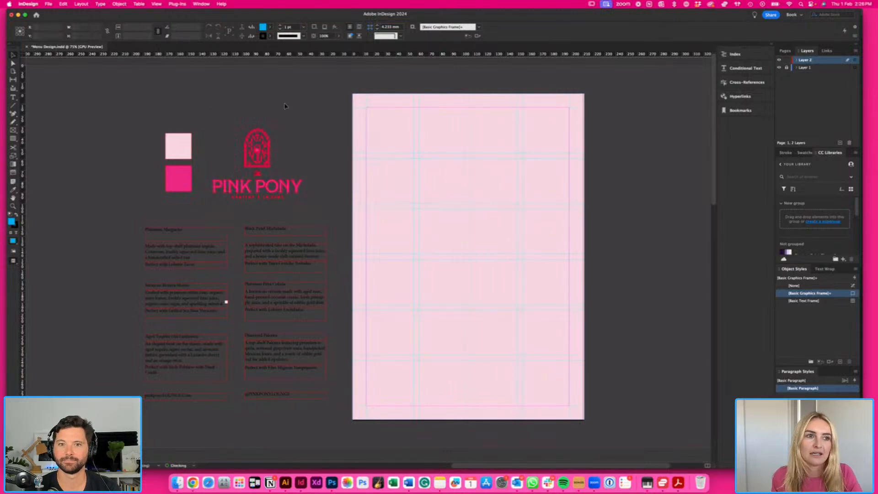
# - Hide Layer 1 to check the guide grid against a white page, and show the layer again
pyautogui.click(779, 60)
pyautogui.click(779, 60)
pyautogui.click(779, 68)
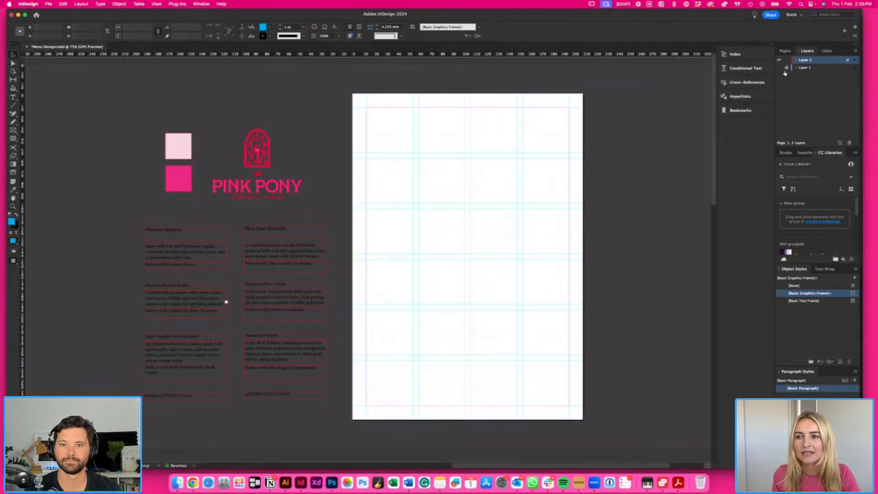
pyautogui.click(779, 67)
# - Move the Pink Pony logo from the pasteboard into the upper part of the page and centre it horizontally
pyautogui.hscroll(1, 309, 114)
pyautogui.moveTo(254, 153); pyautogui.dragTo(461, 153)
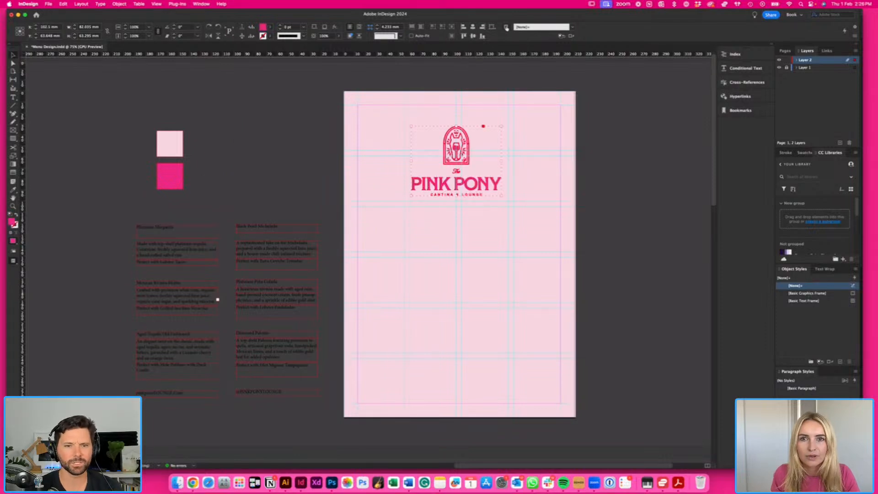
pyautogui.click(494, 28)
pyautogui.click(513, 45)
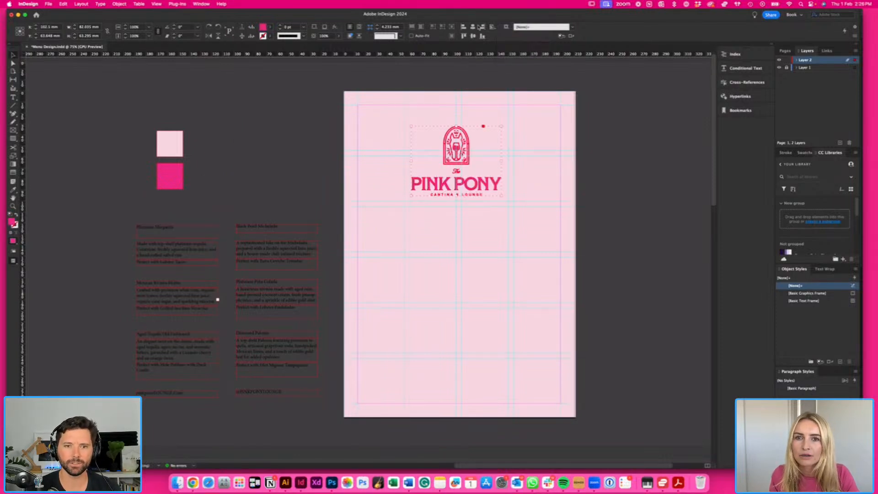
pyautogui.click(472, 27)
pyautogui.click(249, 159)
pyautogui.hscroll(1, 249, 158)
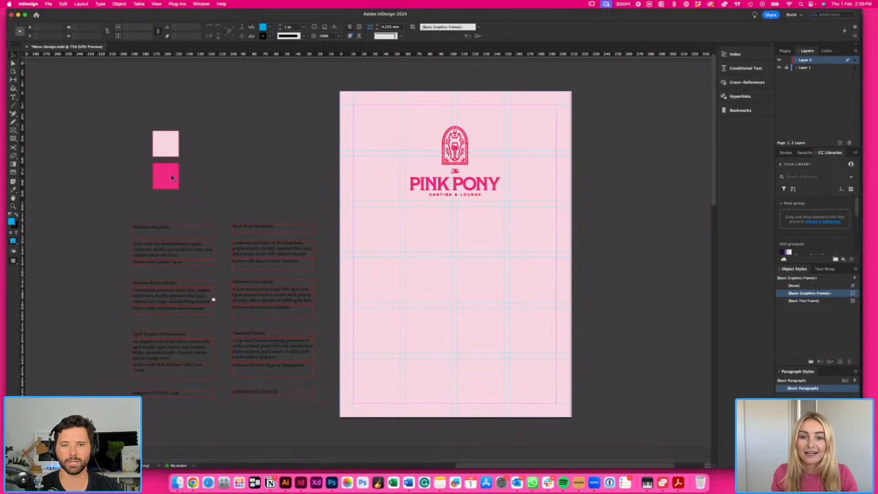
pyautogui.hscroll(3, 200, 179)
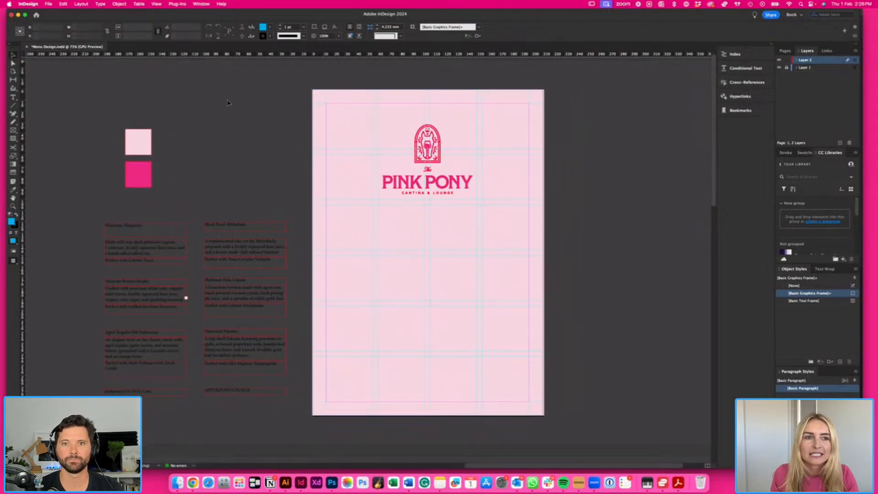
# - Set all four page margins to 19 mm
pyautogui.click(104, 3)
pyautogui.moveTo(82, 4)
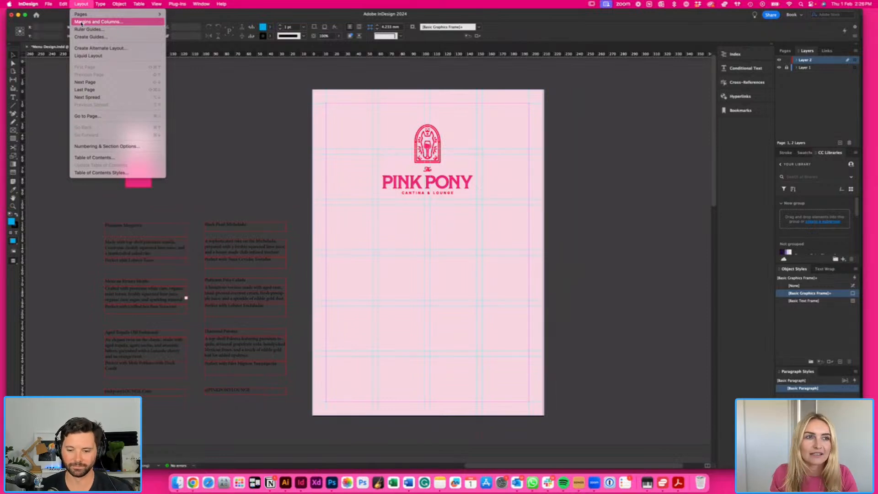
pyautogui.click(91, 37)
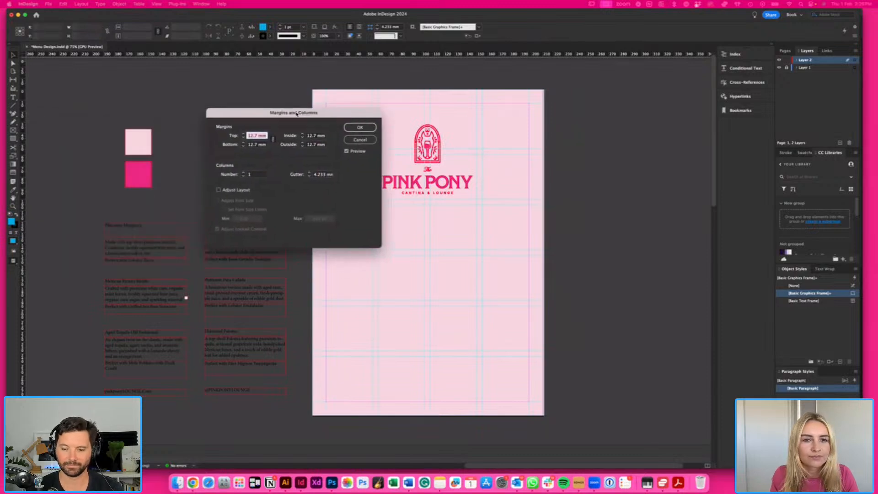
pyautogui.click(266, 124)
pyautogui.click(266, 123)
pyautogui.moveTo(356, 99); pyautogui.dragTo(227, 119)
pyautogui.click(137, 140)
pyautogui.click(137, 140)
pyautogui.click(137, 140)
pyautogui.click(137, 140)
pyautogui.click(137, 140)
pyautogui.click(137, 140)
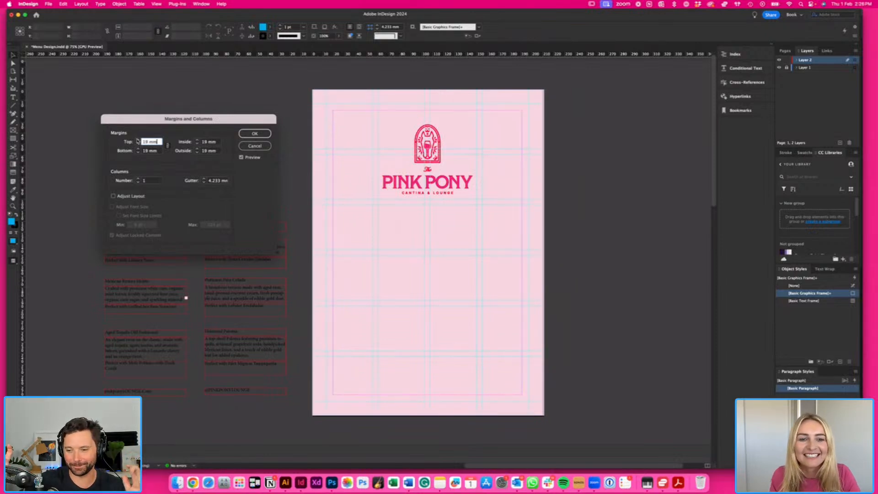
pyautogui.click(255, 133)
# - Replace the existing ruler guides with a grid of 4 rows and 4 columns with 5 mm gutters, fitted to the margins
pyautogui.click(81, 4)
pyautogui.click(89, 34)
pyautogui.click(264, 195)
pyautogui.moveTo(255, 114); pyautogui.dragTo(134, 118)
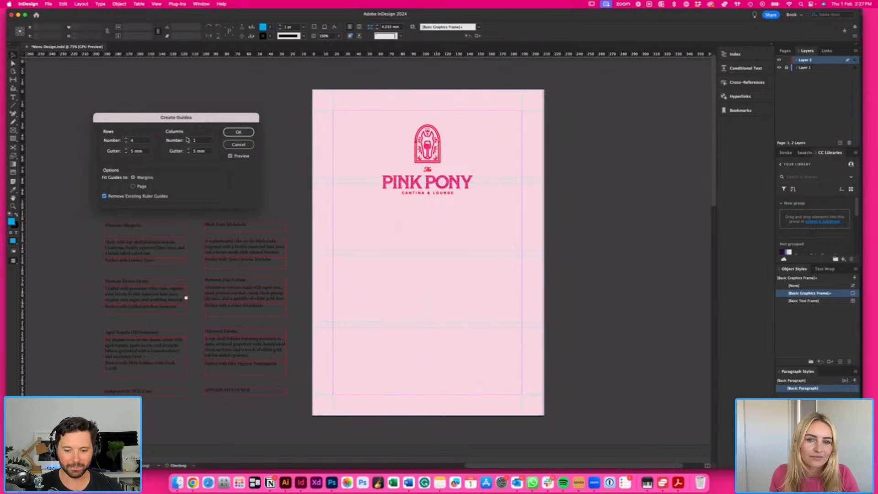
pyautogui.click(238, 132)
# - Move the Platinum Margarita title, description and pairing text frames onto the page below the logo, near the inner margin
pyautogui.scroll(-1, 236, 145)
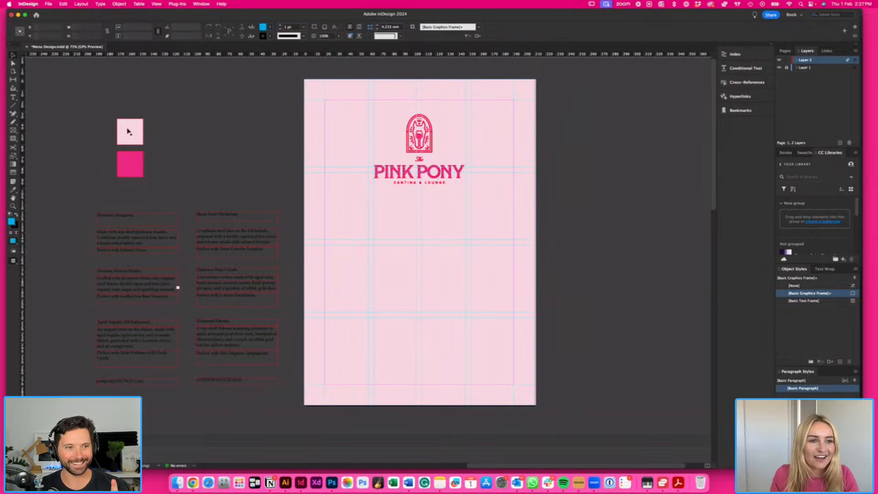
pyautogui.moveTo(90, 205); pyautogui.dragTo(374, 246)
pyautogui.press('Left')
pyautogui.press('Left')
pyautogui.press('Left')
pyautogui.press('Left')
pyautogui.press('Left')
pyautogui.press('Left')
pyautogui.press('Left')
pyautogui.press('Left')
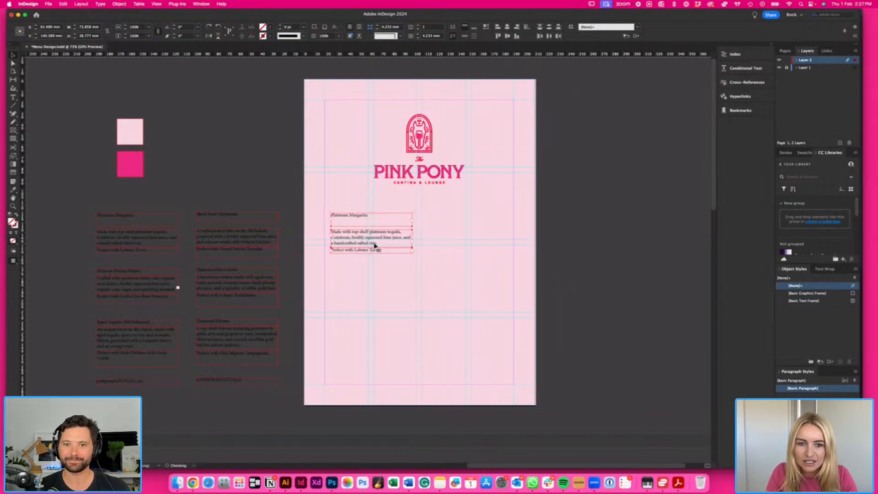
pyautogui.hscroll(2, 458, 275)
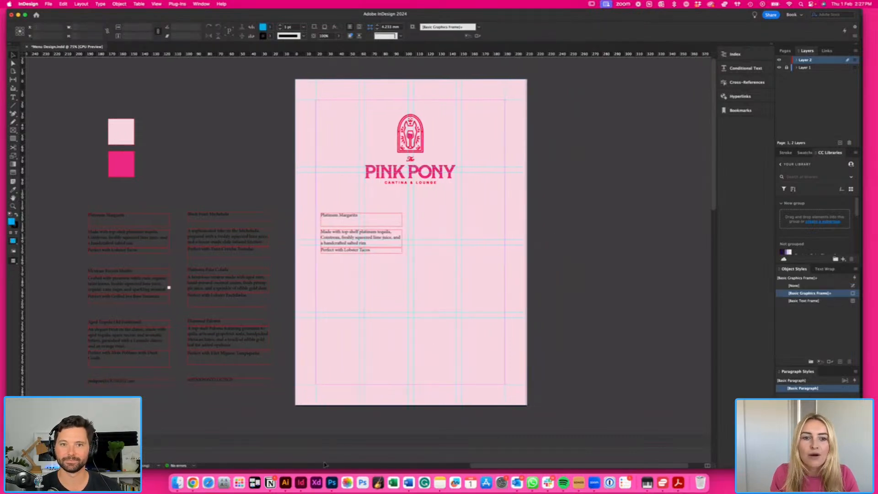
# - Switch to Illustrator and examine the font of the "SAVOUR THE SPIRIT OF MEXICO" headline in the brand artwork
pyautogui.click(285, 483)
pyautogui.scroll(3, 384, 251)
pyautogui.press('super+minus')
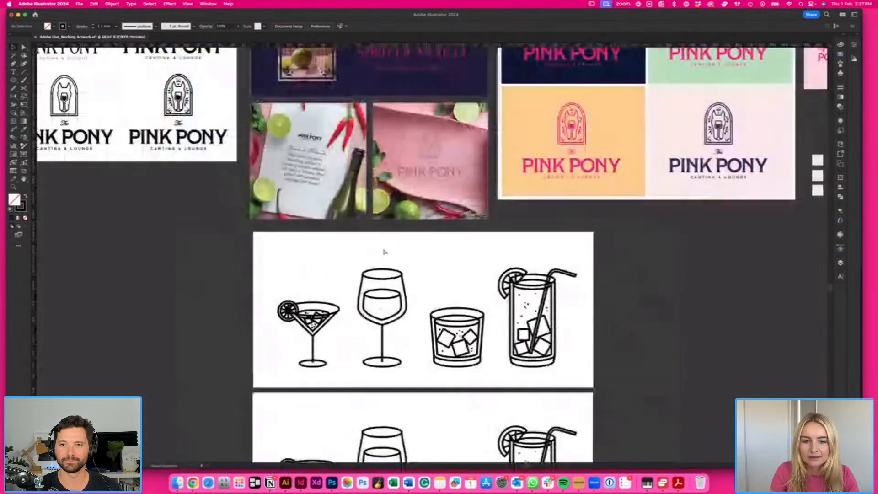
pyautogui.scroll(2, 384, 252)
pyautogui.scroll(3, 384, 252)
pyautogui.hscroll(-2, 384, 252)
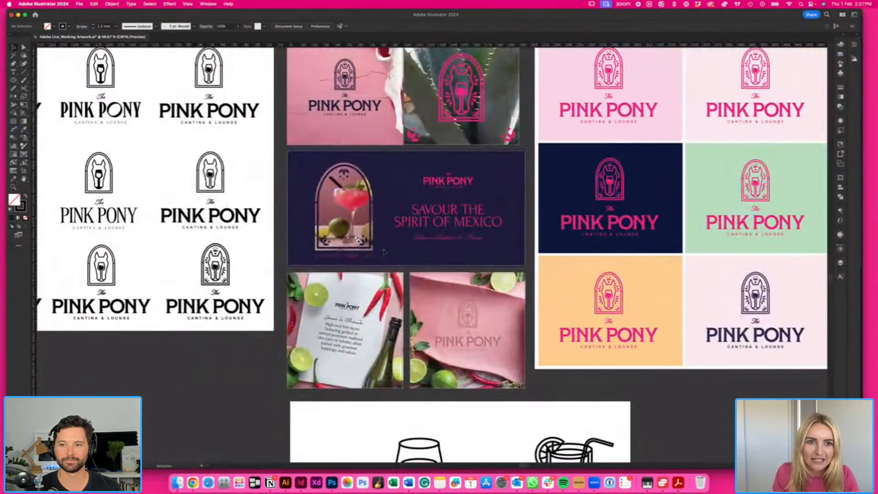
pyautogui.scroll(1, 384, 252)
pyautogui.click(402, 237)
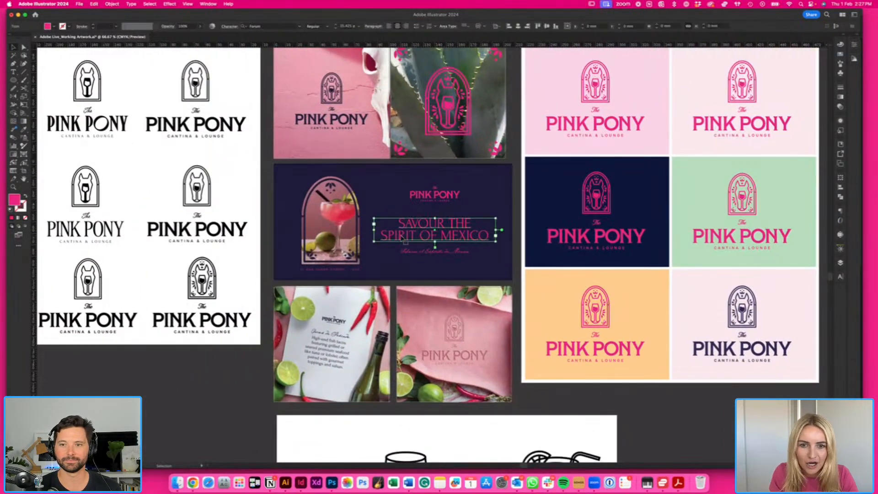
pyautogui.hscroll(3, 402, 237)
pyautogui.hscroll(3, 402, 237)
pyautogui.hscroll(-2, 274, 256)
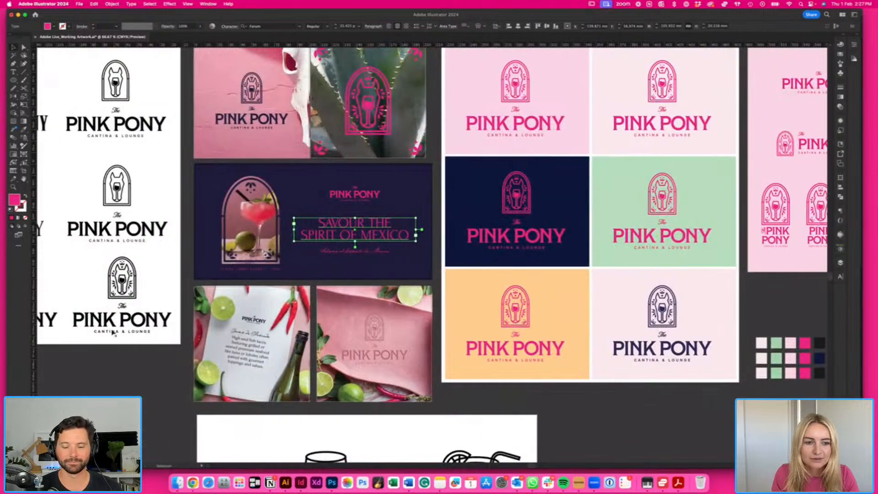
# - Check the logo explorations for a PINK PONY wordmark that is still live text and read its font
pyautogui.click(121, 283)
pyautogui.hscroll(-3, 121, 283)
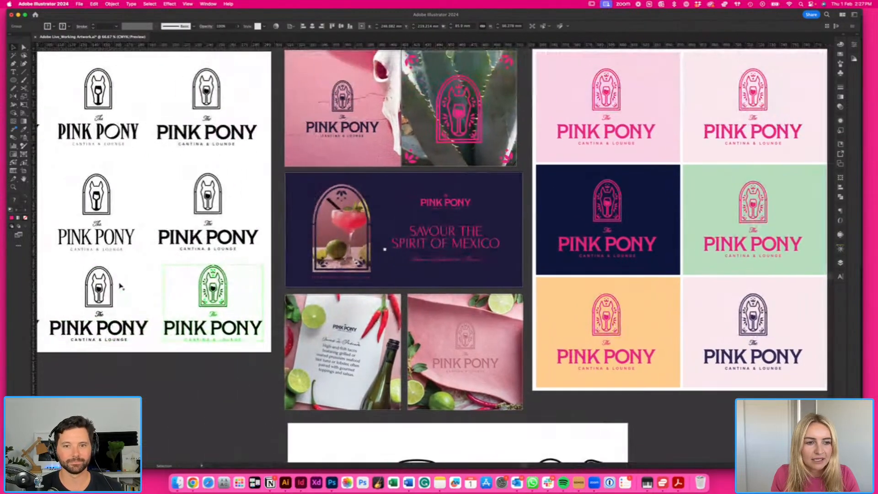
pyautogui.click(121, 336)
pyautogui.scroll(2, 167, 297)
pyautogui.scroll(5, 168, 297)
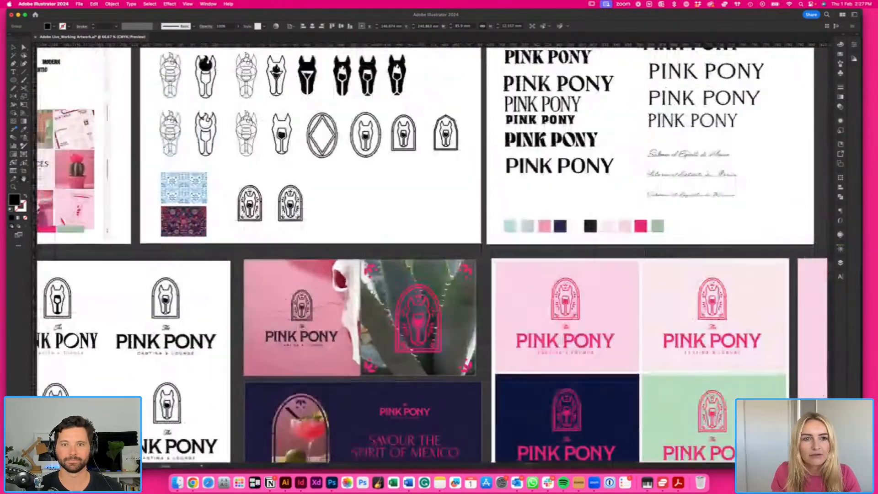
pyautogui.scroll(-5, 246, 277)
pyautogui.hscroll(-3, 246, 276)
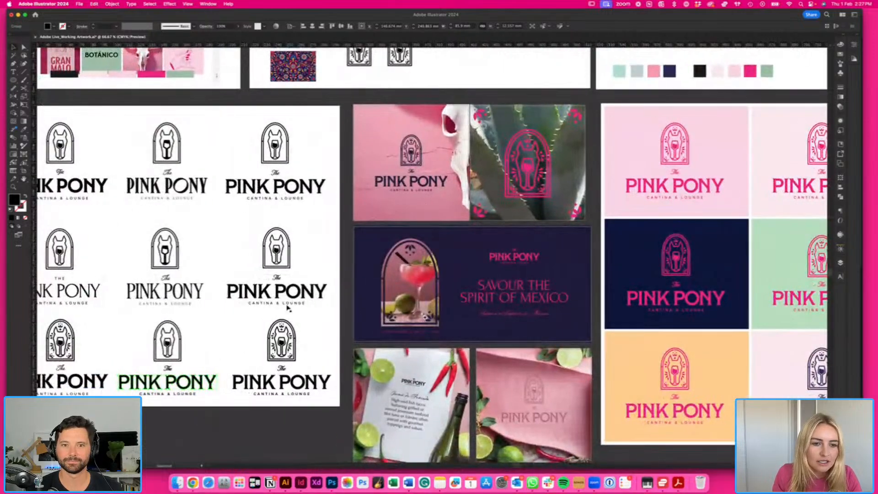
pyautogui.click(297, 295)
pyautogui.hscroll(-2, 300, 296)
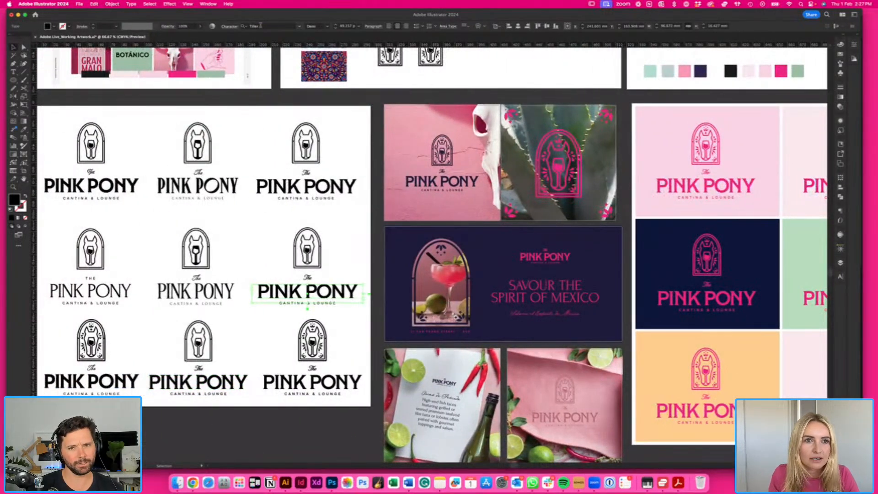
pyautogui.scroll(-2, 331, 332)
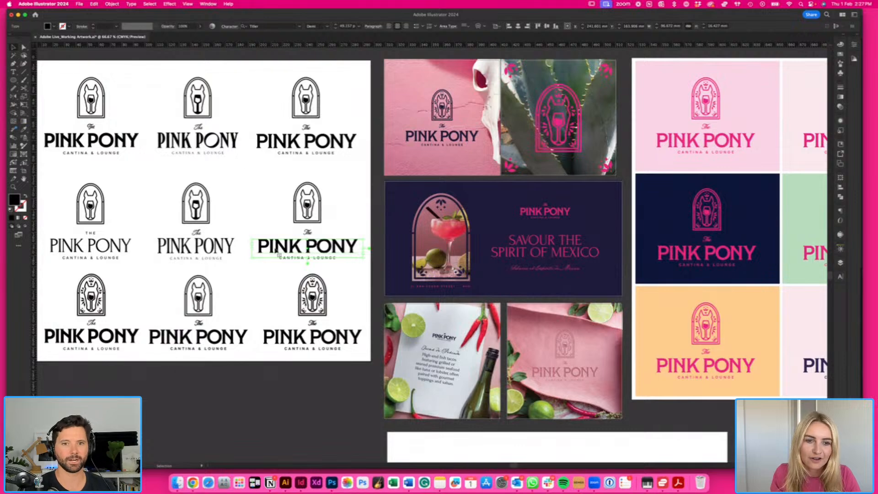
# - Switch to InDesign and set the Platinum Margarita title in Tiller Demi, all caps, at 14 pt
pyautogui.click(306, 487)
pyautogui.tripleClick(364, 219)
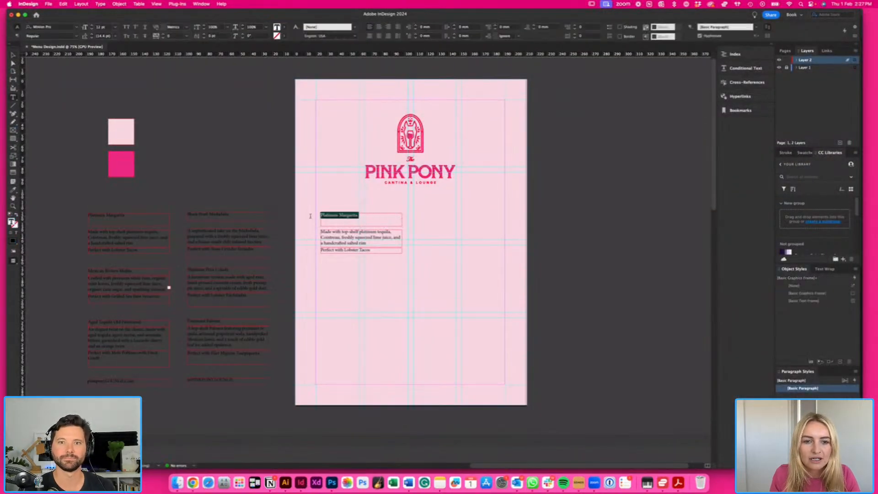
pyautogui.click(28, 27)
pyautogui.write('Tiller')
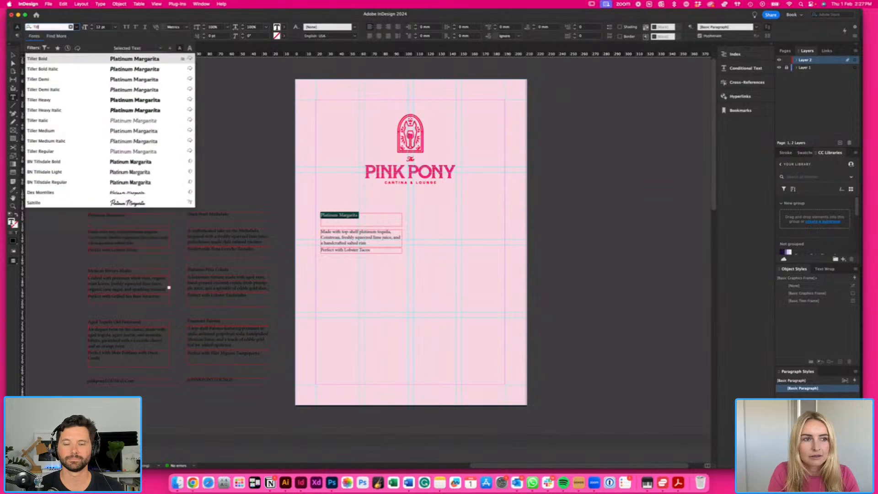
pyautogui.click(108, 84)
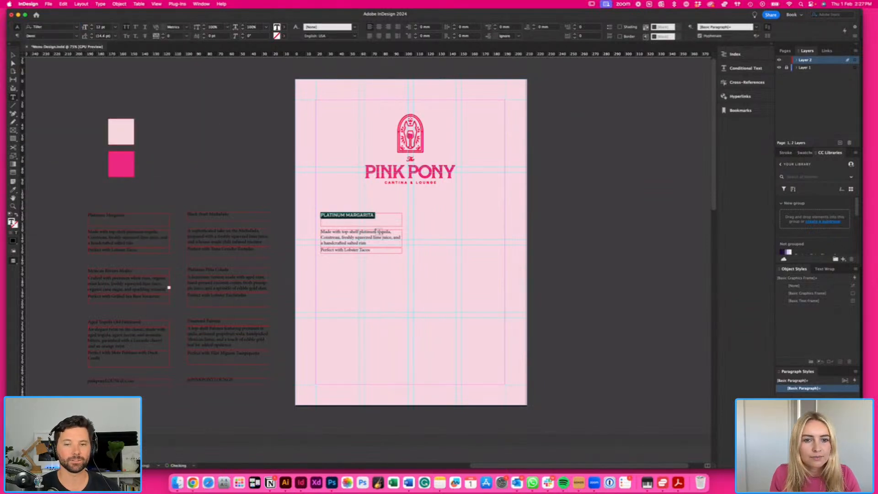
pyautogui.click(91, 25)
pyautogui.click(92, 25)
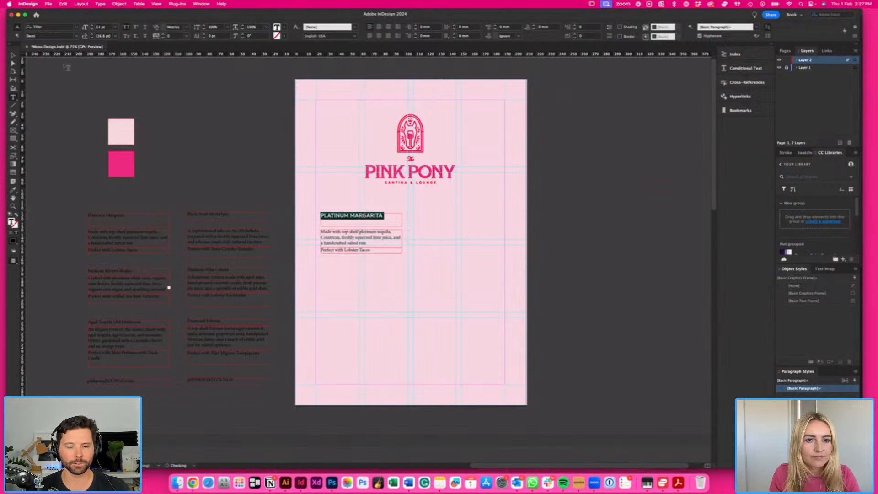
pyautogui.press('Escape')
# - Shorten the Platinum Margarita title's text frame to fit its single line
pyautogui.press('super+equal')
pyautogui.press('super+equal')
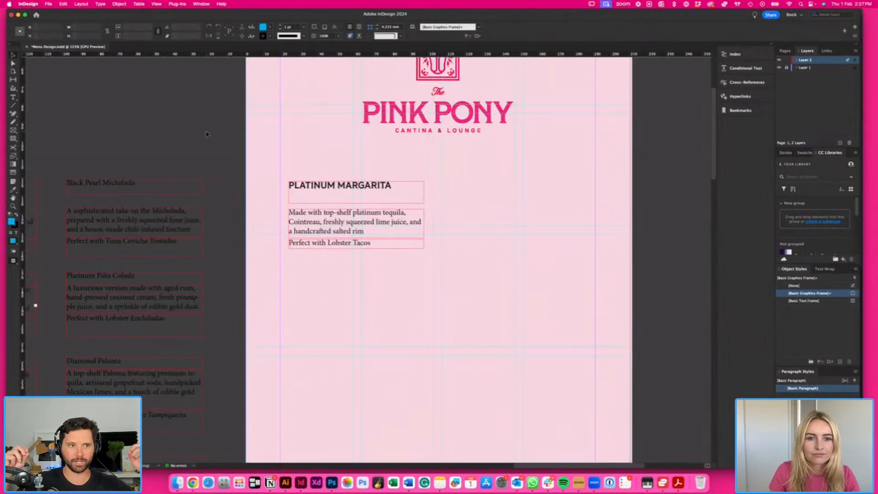
pyautogui.click(421, 188)
pyautogui.moveTo(356, 203); pyautogui.dragTo(336, 194)
# - Switch to Illustrator to read the font of the "SAVOUR THE SPIRIT OF MEXICO" headline, and return to InDesign
pyautogui.click(286, 483)
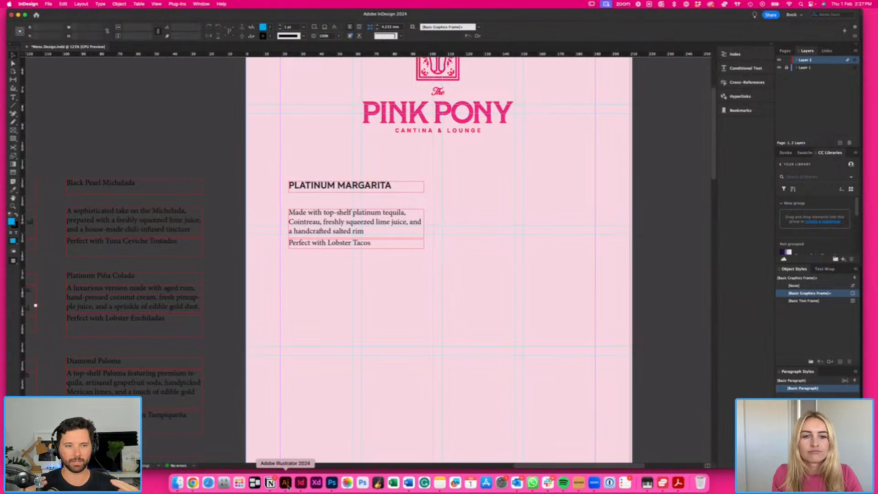
pyautogui.click(539, 253)
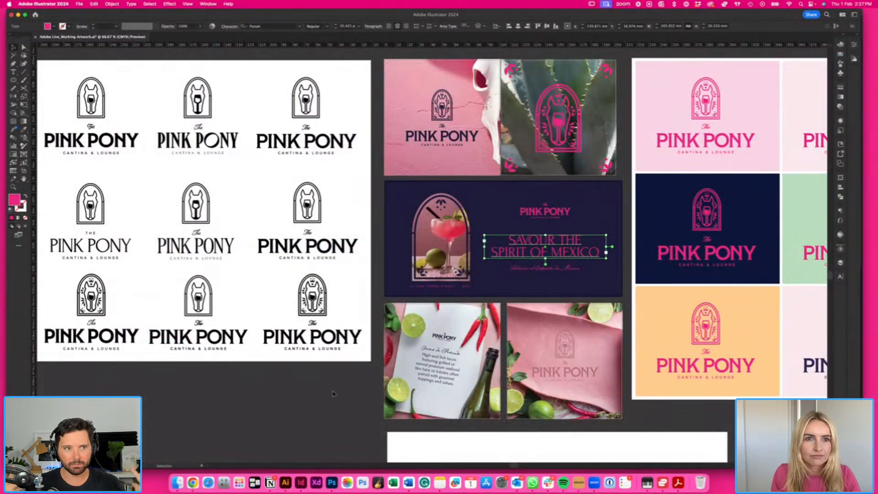
pyautogui.click(301, 482)
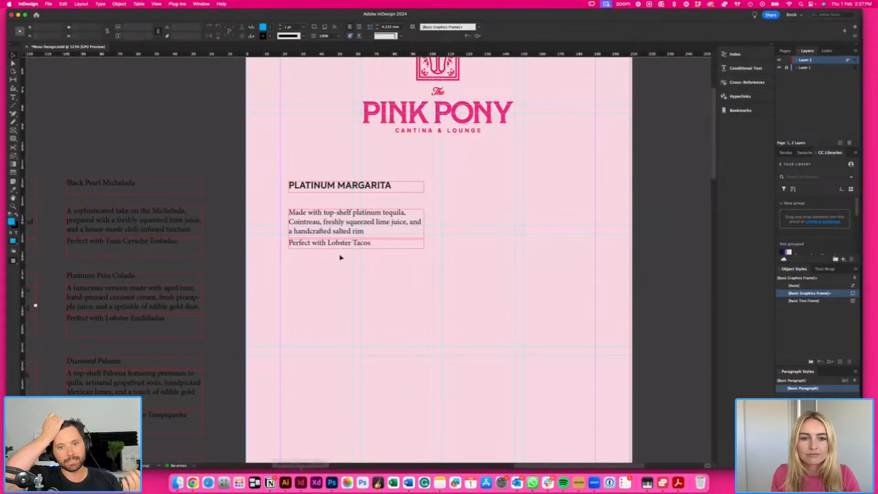
# - Set the whole Platinum Margarita description in the Forum typeface
pyautogui.doubleClick(374, 234)
pyautogui.press('super+a')
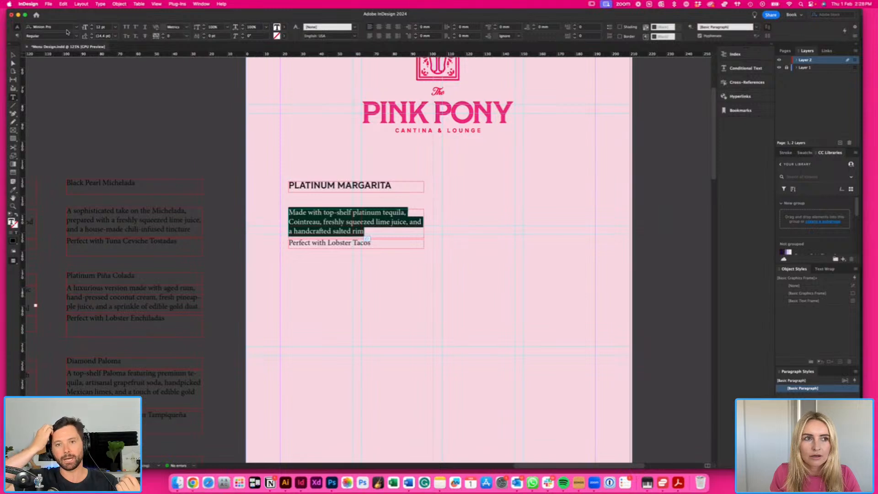
pyautogui.write('forum')
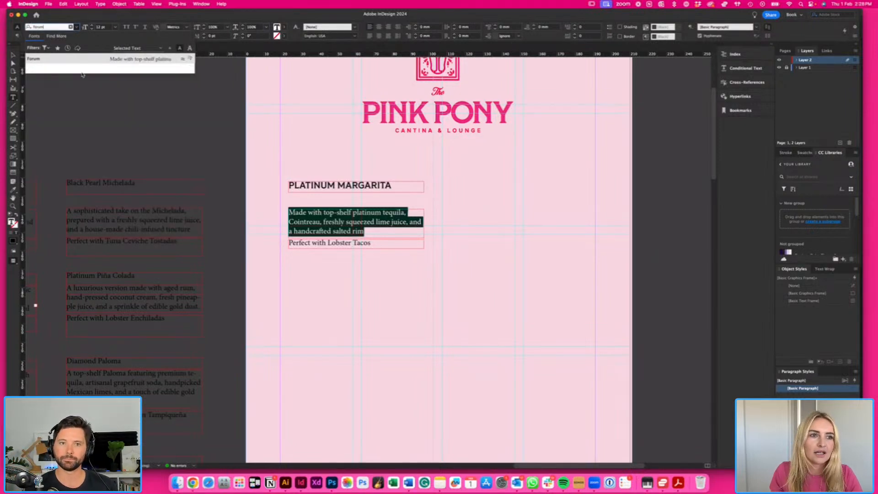
pyautogui.press('Return')
pyautogui.press('Escape')
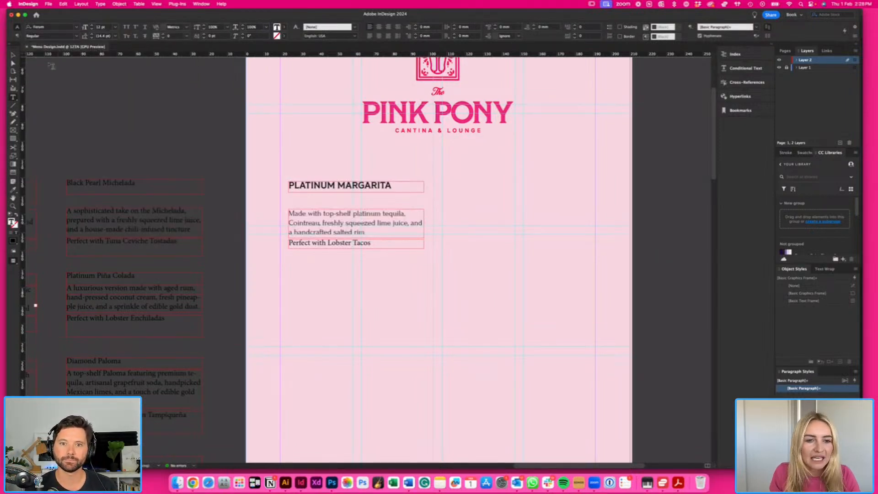
# - Move the description's text frame up so it sits close beneath the Platinum Margarita title
pyautogui.moveTo(349, 235); pyautogui.dragTo(336, 211)
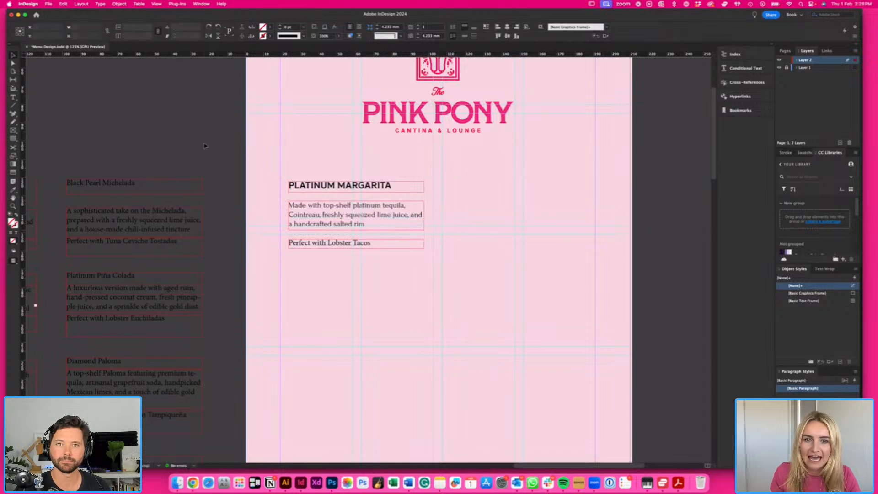
pyautogui.hscroll(5, 283, 112)
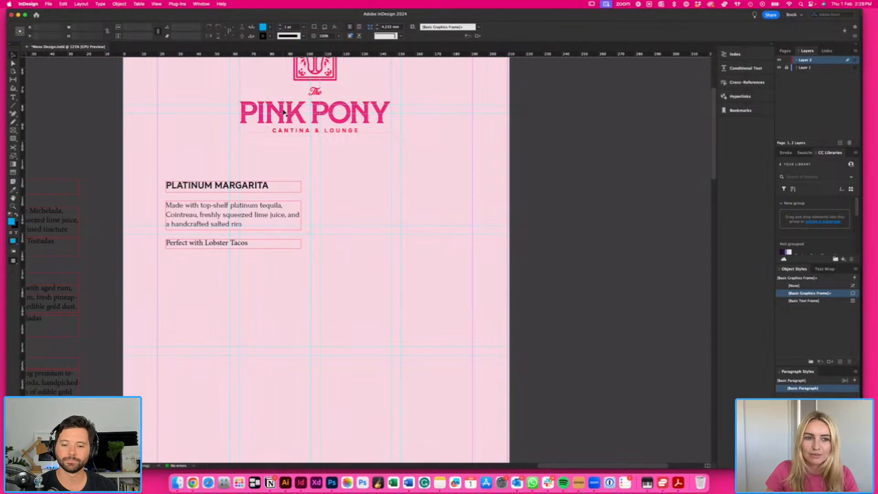
pyautogui.hscroll(-3, 284, 112)
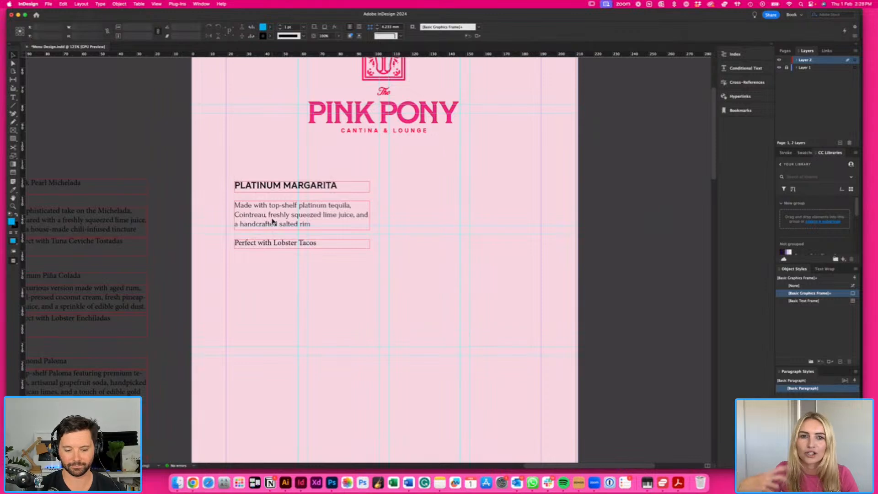
pyautogui.moveTo(284, 223); pyautogui.dragTo(284, 221)
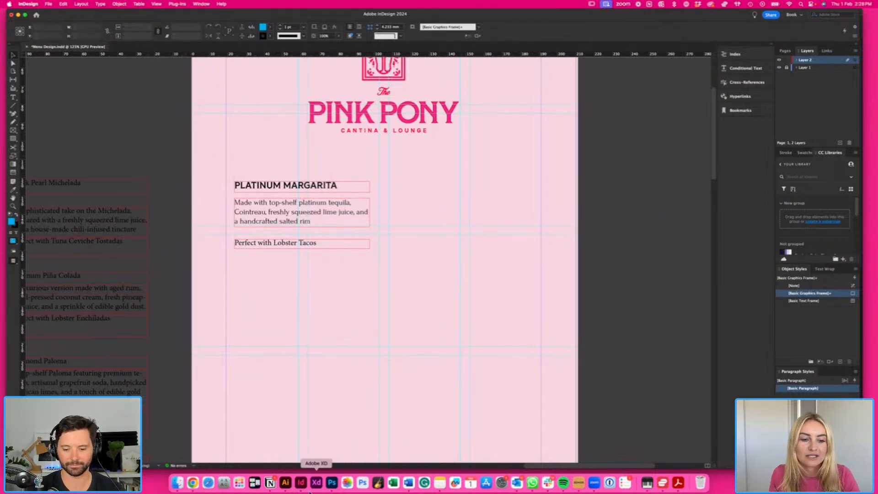
# - Switch to Illustrator and read the font of the script tagline beneath the "SAVOUR THE SPIRIT OF MEXICO" headline
pyautogui.click(285, 482)
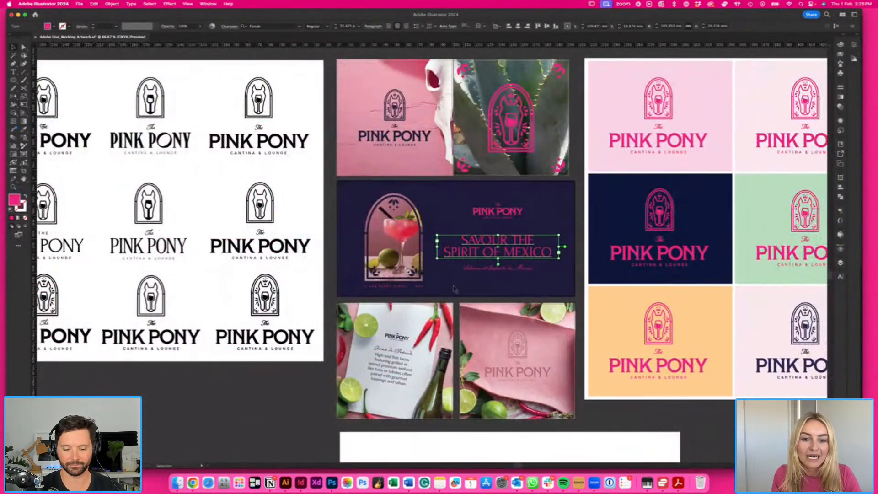
pyautogui.click(473, 269)
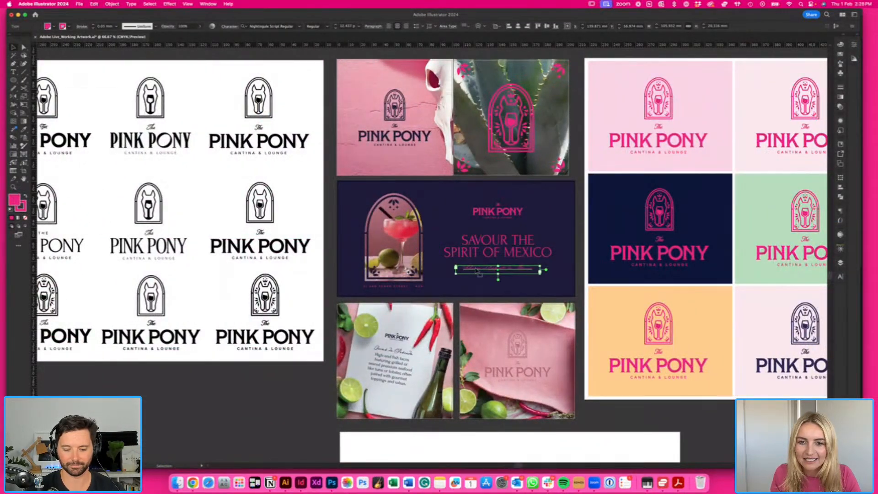
pyautogui.hscroll(5, 475, 271)
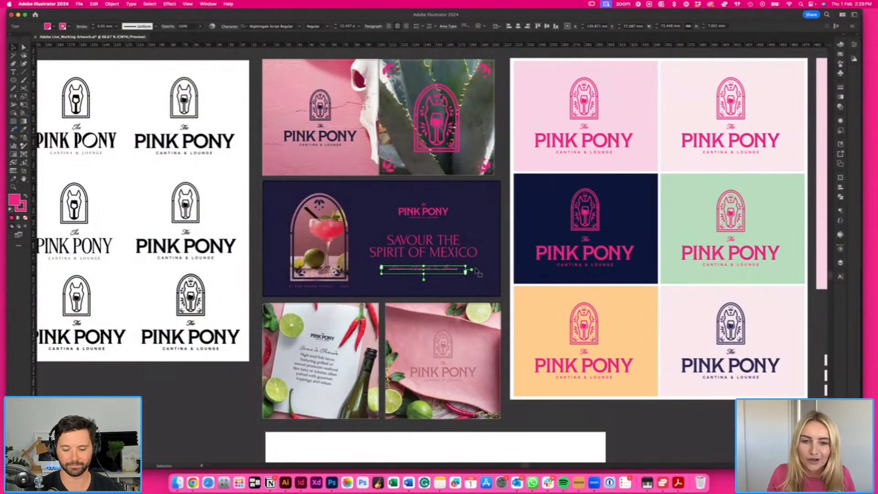
# - Switch to InDesign and set the "Perfect with Lobster Tacos" line in Nightingale Script
pyautogui.click(301, 482)
pyautogui.doubleClick(337, 244)
pyautogui.press('super+a')
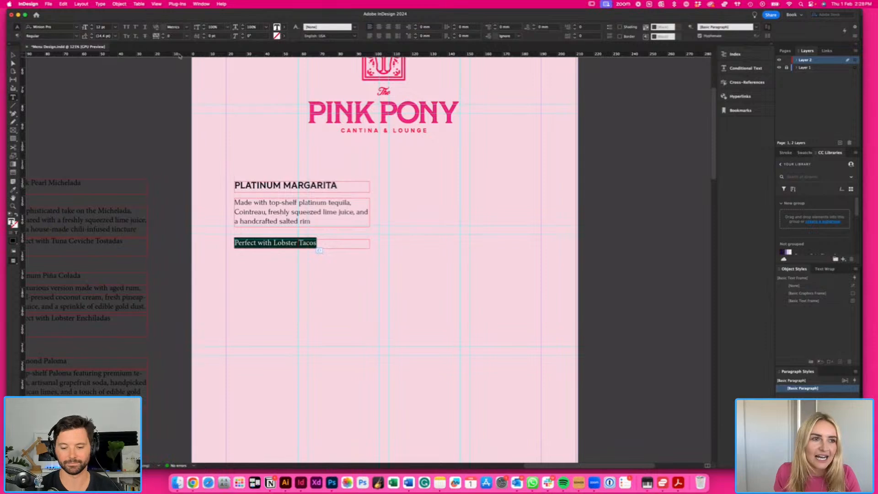
pyautogui.click(29, 27)
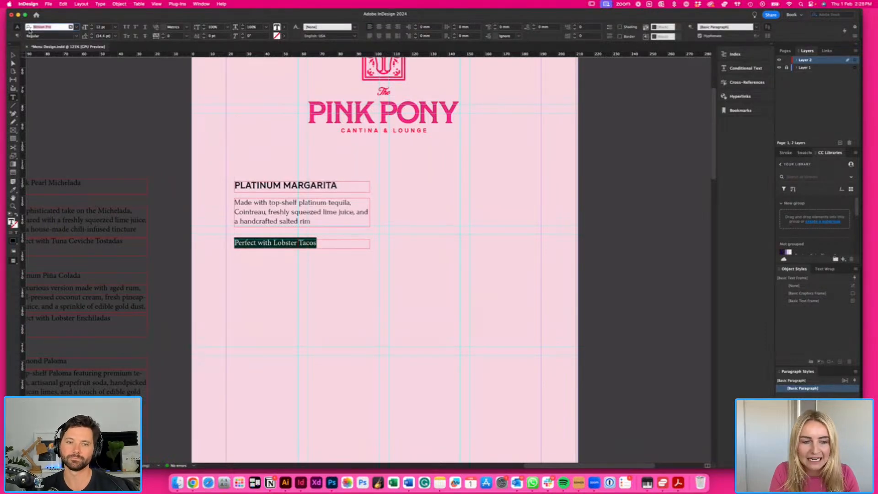
pyautogui.write('night')
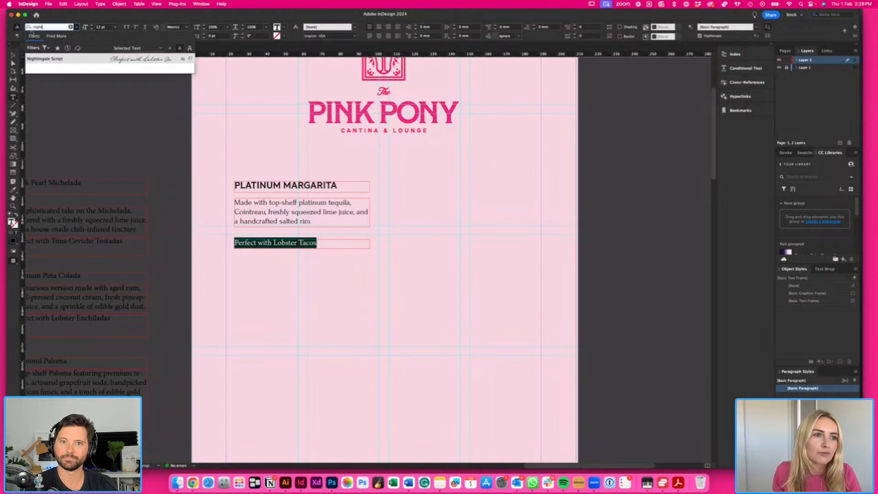
pyautogui.press('Return')
pyautogui.press('Escape')
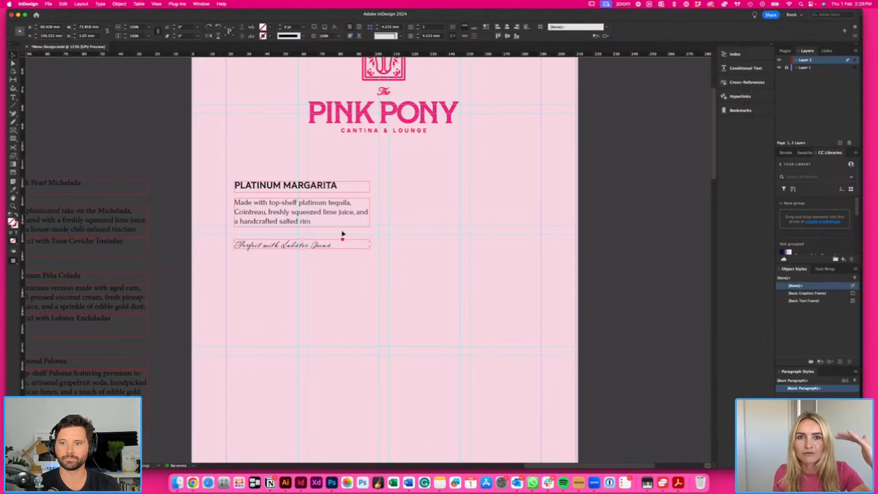
# - Resize the pairing line's frame to about 57 by 7 mm and move it up closer to the description
pyautogui.moveTo(373, 252); pyautogui.dragTo(339, 253)
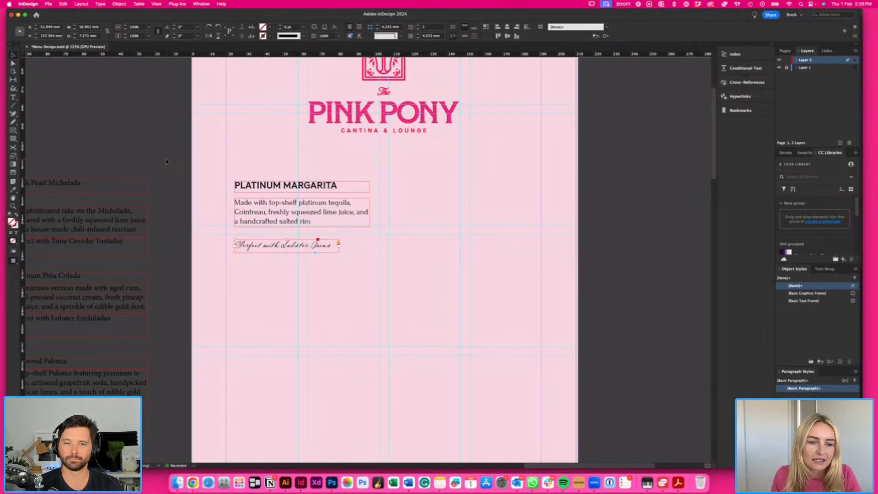
pyautogui.press('w')
pyautogui.moveTo(272, 249); pyautogui.dragTo(271, 244)
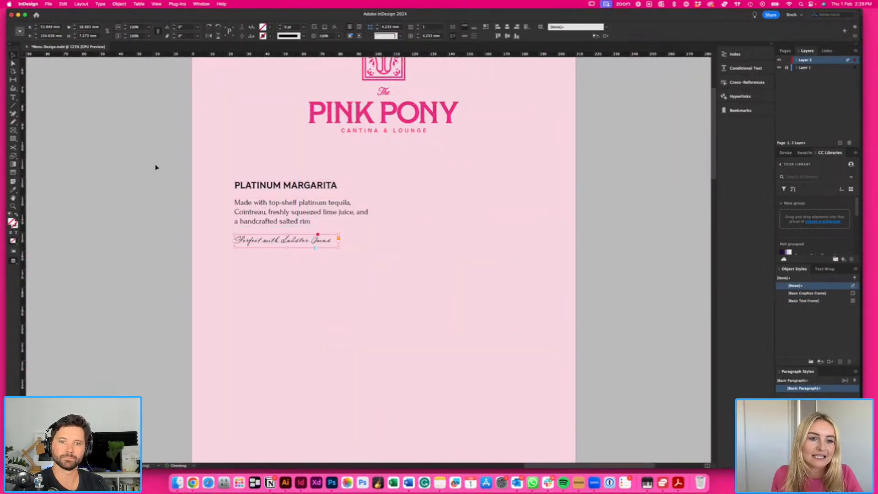
# - Nudge the description up towards its title, and move the title, description and pairing line down the page together
pyautogui.scroll(-2, 163, 210)
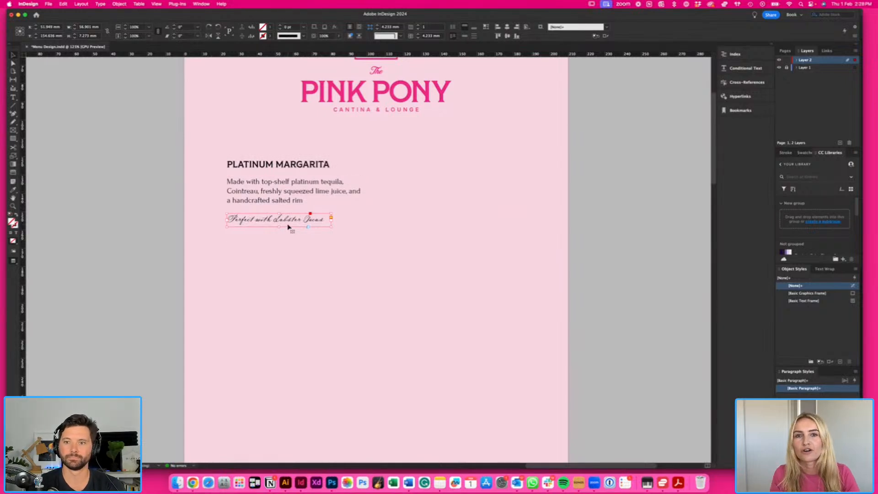
pyautogui.moveTo(252, 196); pyautogui.dragTo(249, 193)
pyautogui.press('w')
pyautogui.press('w')
pyautogui.moveTo(221, 151); pyautogui.dragTo(364, 251)
pyautogui.press('w')
pyautogui.moveTo(361, 212); pyautogui.dragTo(362, 227)
pyautogui.press('w')
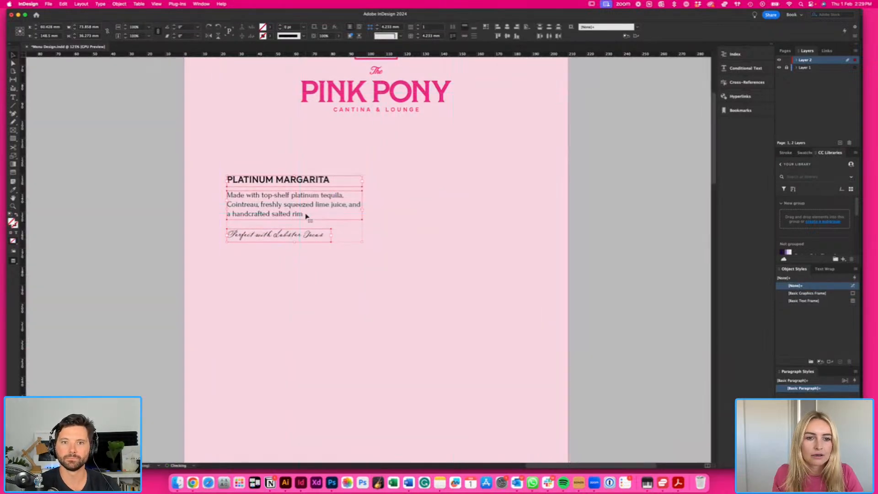
# - Deselect the text and review the drink block's type and spacing on the page at 100% zoom
pyautogui.doubleClick(304, 214)
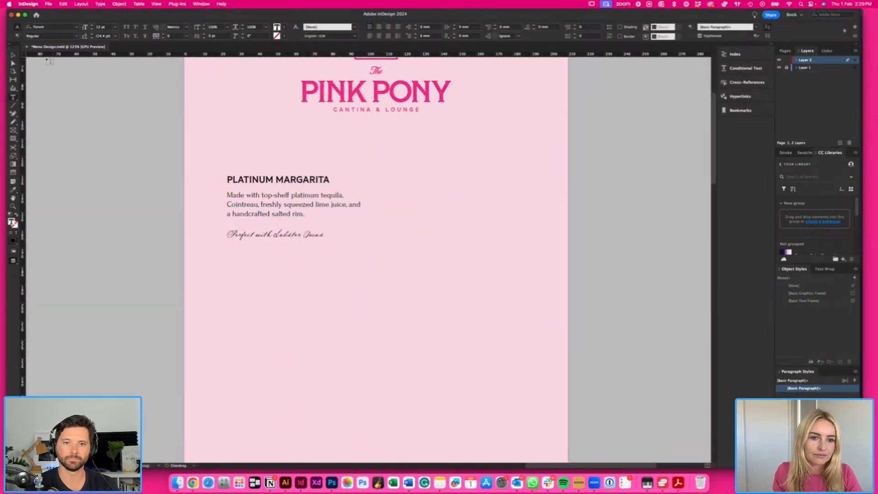
pyautogui.press('Escape')
pyautogui.click(123, 110)
pyautogui.press('super+1')
pyautogui.scroll(-5, 207, 151)
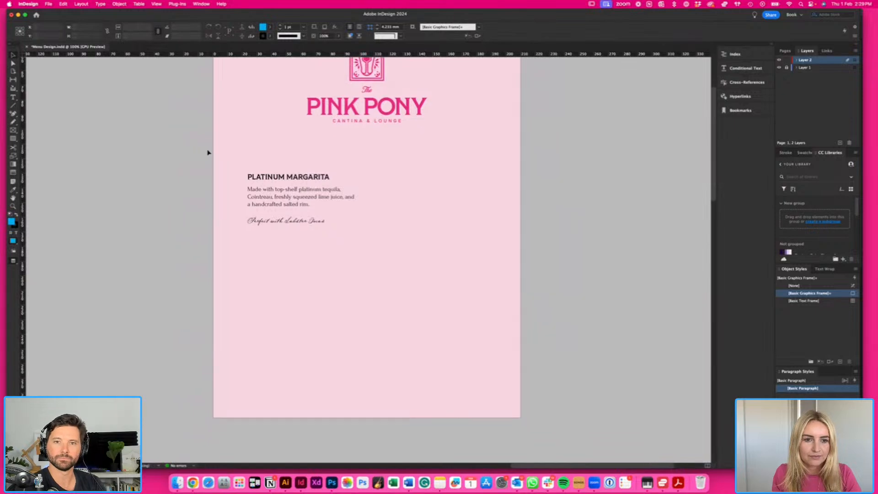
pyautogui.scroll(2, 234, 114)
pyautogui.hscroll(-2, 302, 188)
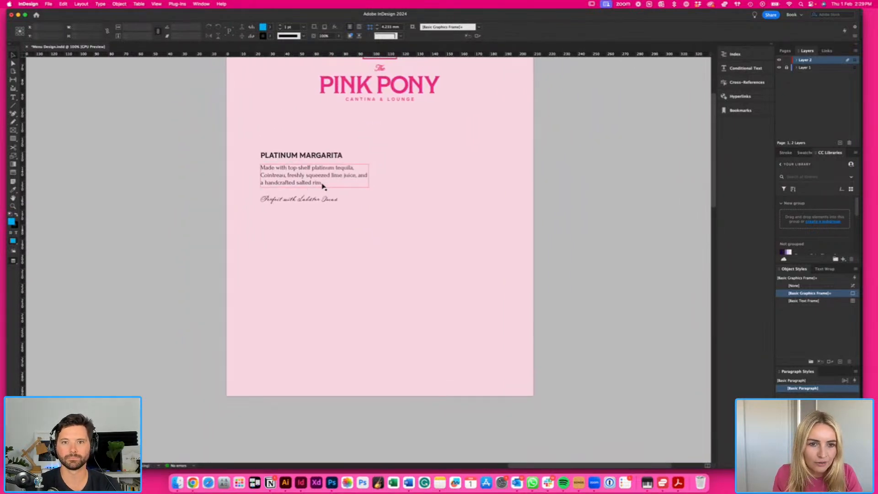
pyautogui.scroll(1, 229, 135)
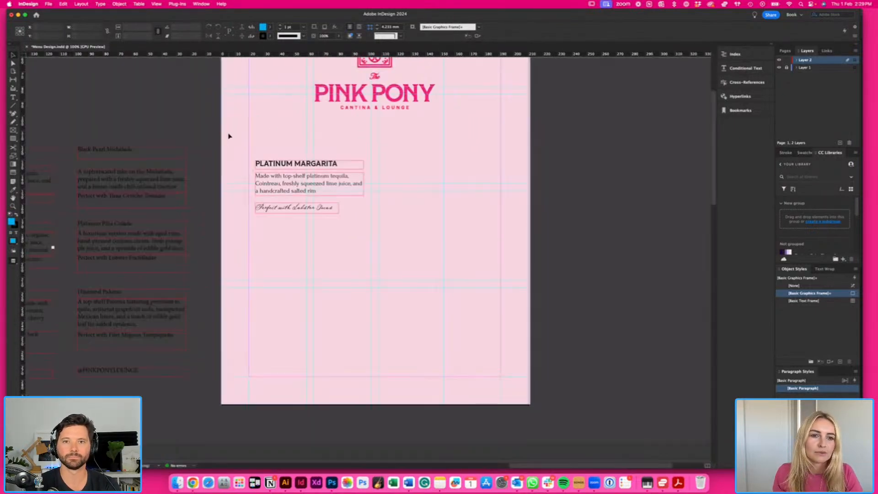
# - Increase the Platinum Margarita title's font size to 15 pt and deselect it
pyautogui.press('t')
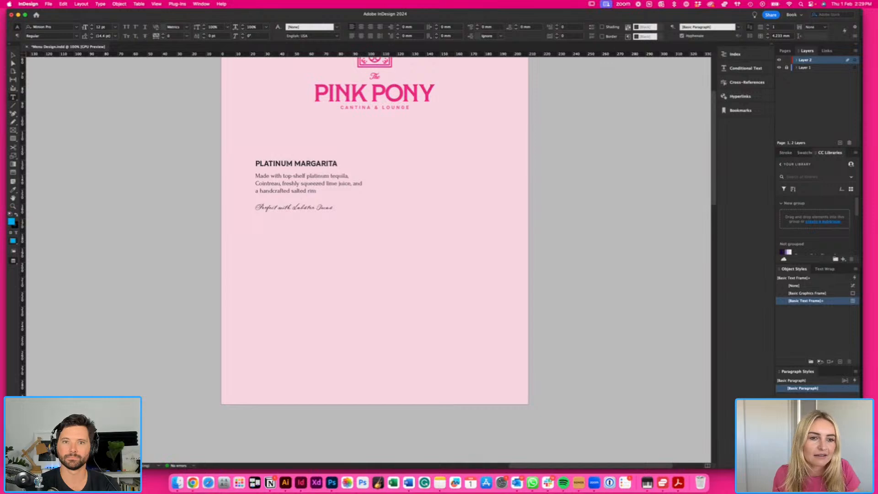
pyautogui.hotkey('ctrl', 'Left')
pyautogui.hotkey('ctrl', 'Right')
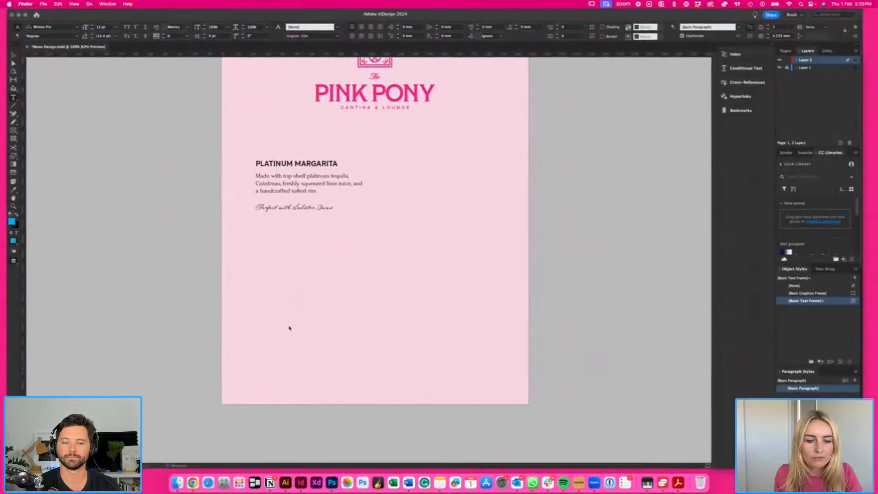
pyautogui.moveTo(254, 163); pyautogui.dragTo(344, 164)
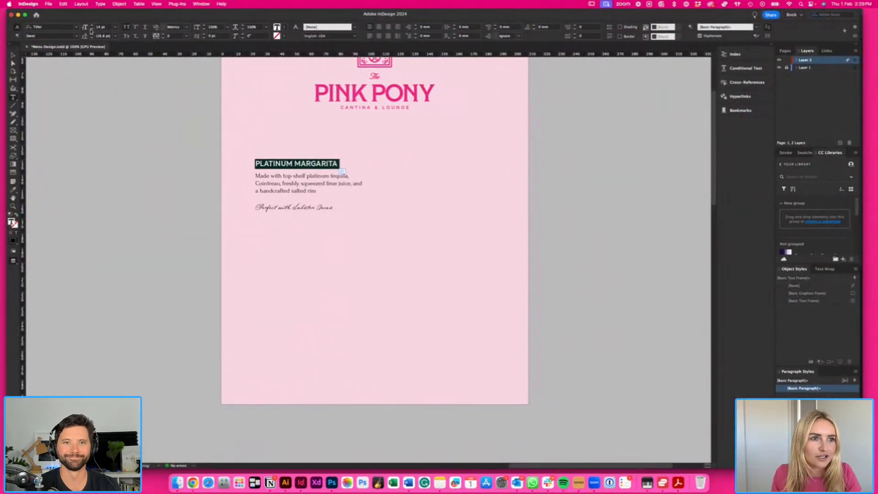
pyautogui.click(13, 54)
pyautogui.click(227, 144)
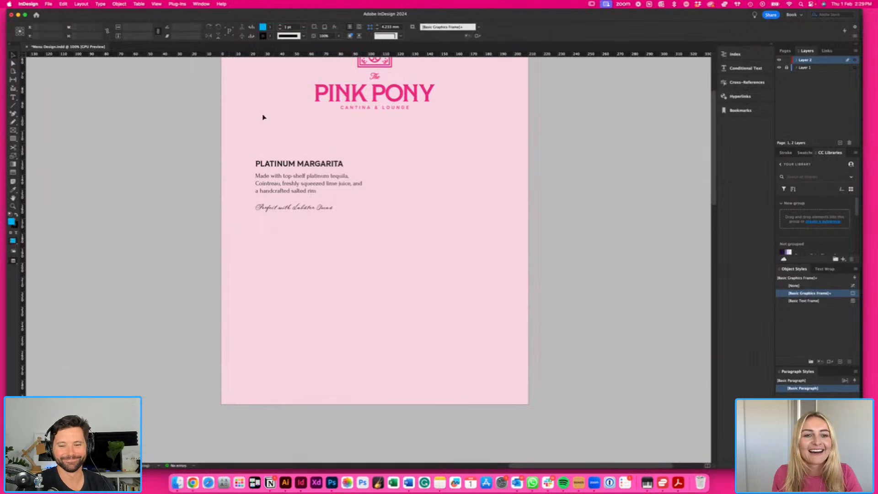
# - Create a paragraph style from the Platinum Margarita title and name it Heading Font
pyautogui.press('w')
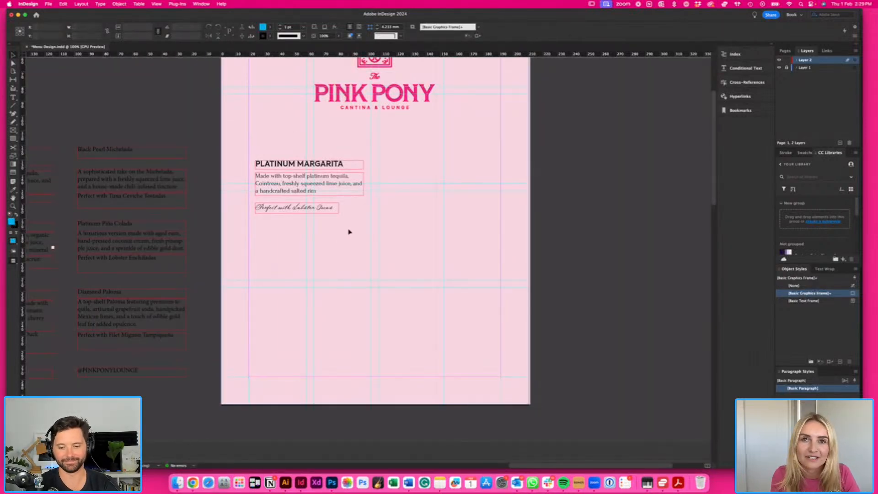
pyautogui.press('w')
pyautogui.click(344, 163)
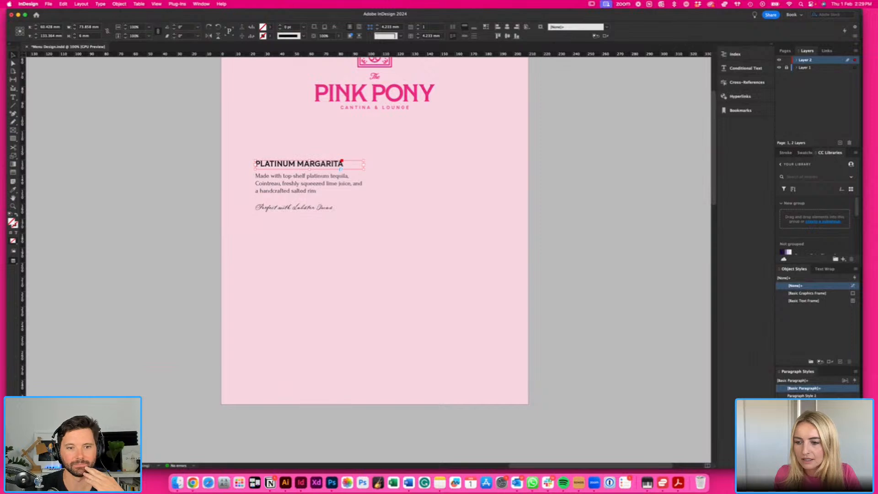
pyautogui.doubleClick(802, 396)
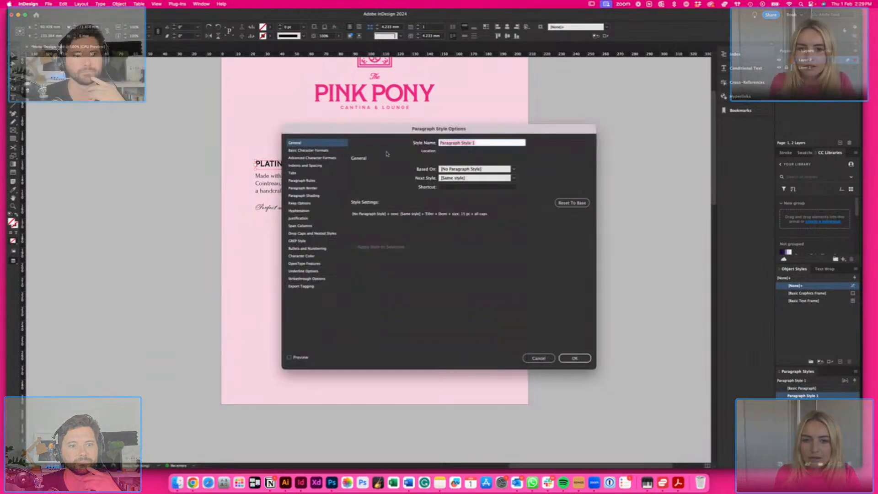
pyautogui.moveTo(531, 129); pyautogui.dragTo(562, 129)
pyautogui.write('Heading Font')
pyautogui.press('Return')
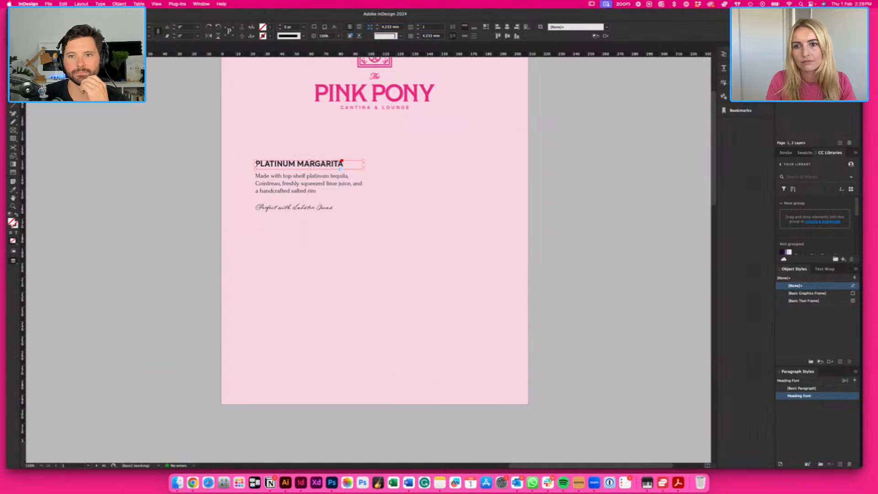
pyautogui.click(466, 262)
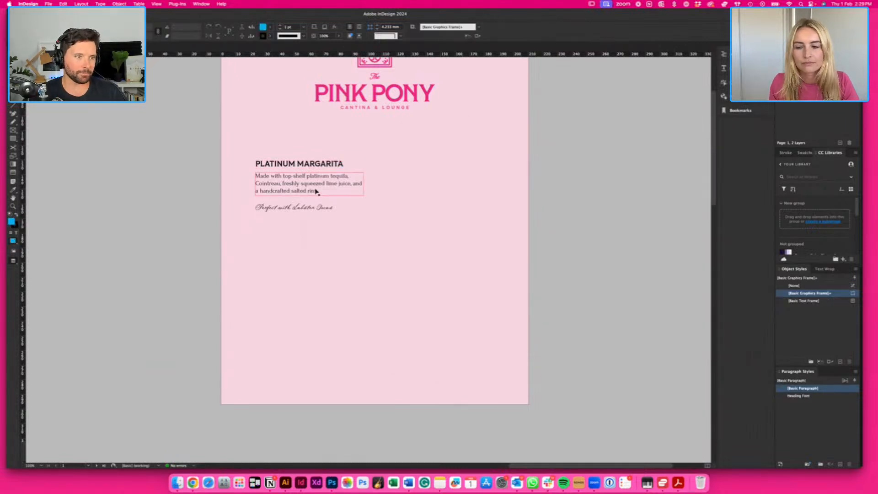
pyautogui.click(337, 190)
pyautogui.click(799, 396)
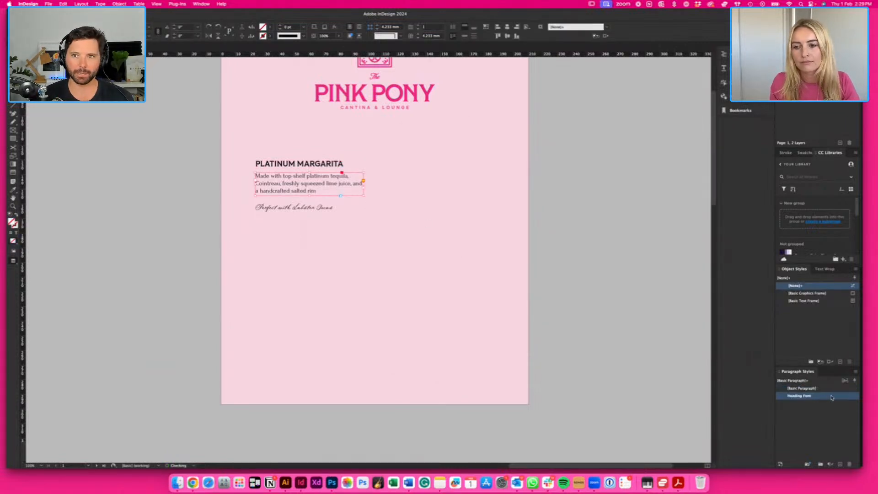
pyautogui.press('super+z')
pyautogui.click(252, 201)
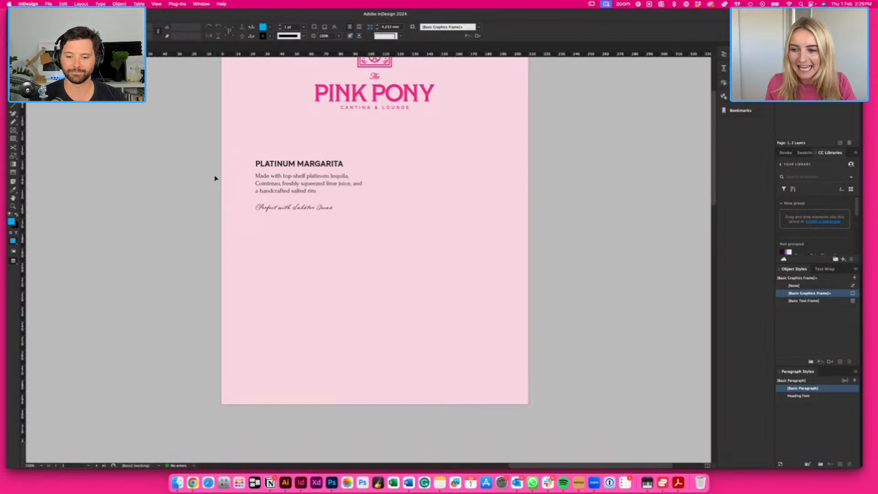
# - Create a paragraph style from the Platinum Margarita description and name it Body Font
pyautogui.click(265, 181)
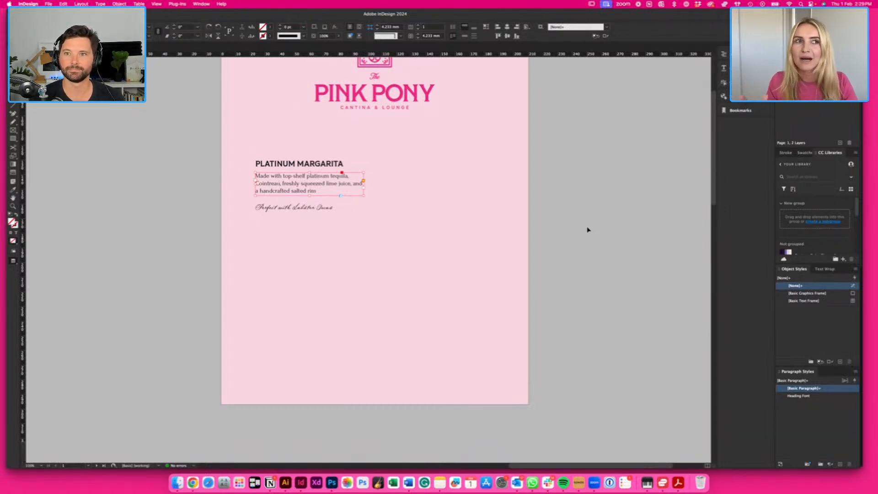
pyautogui.click(840, 463)
pyautogui.doubleClick(826, 396)
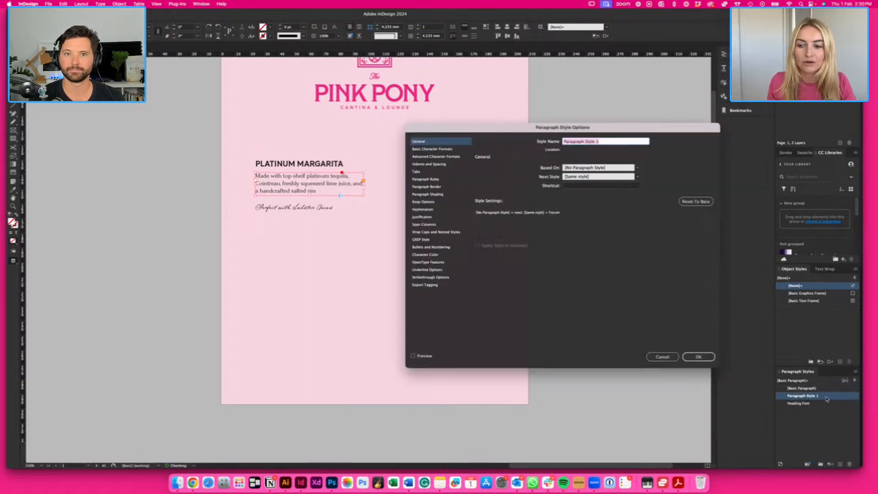
pyautogui.write('Body Font')
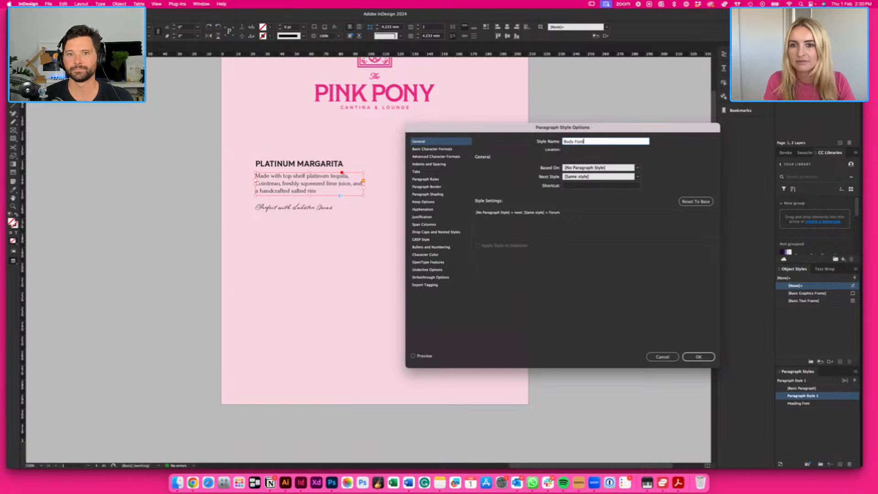
pyautogui.press('Return')
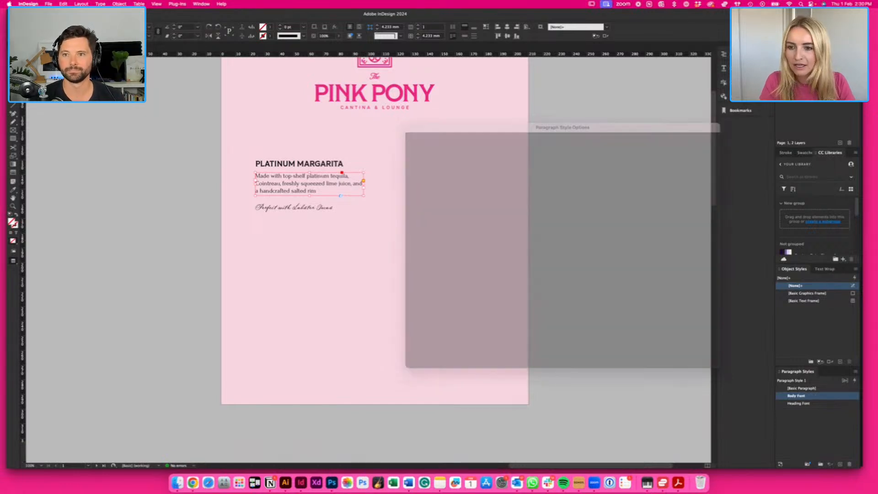
pyautogui.click(392, 190)
# - Create a paragraph style from the Platinum Margarita pairing line and name it Script
pyautogui.click(308, 211)
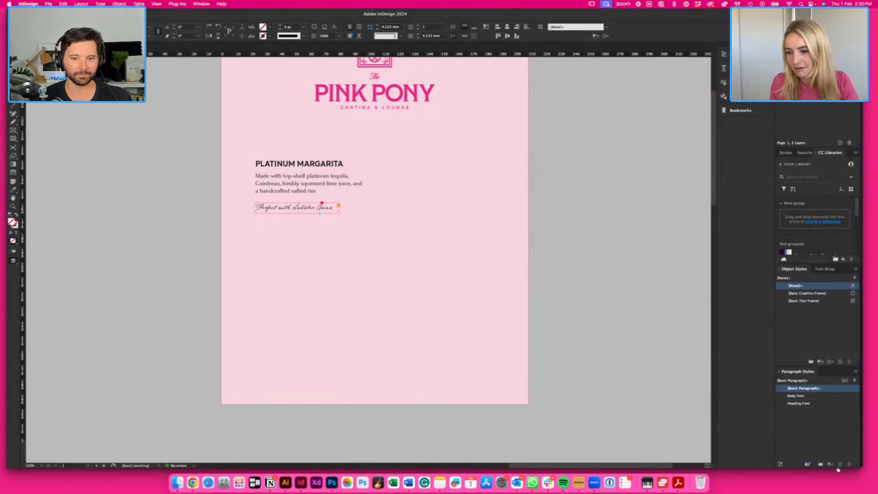
pyautogui.click(839, 465)
pyautogui.doubleClick(818, 397)
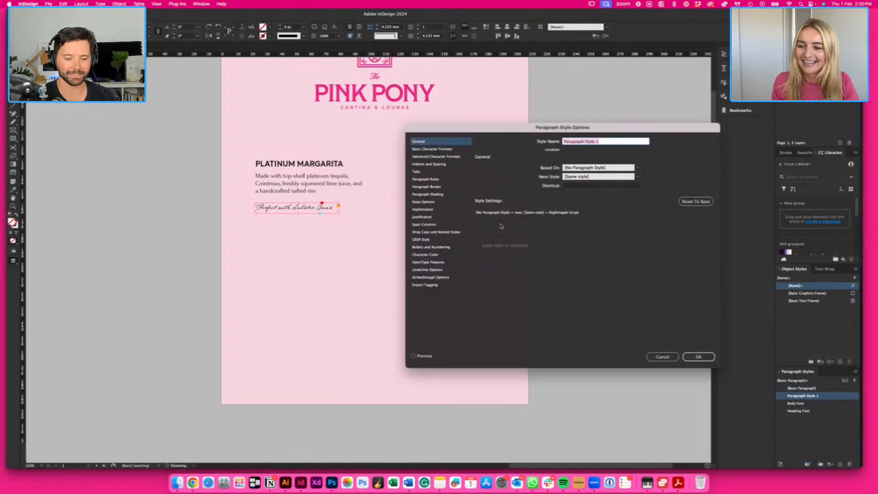
pyautogui.press('BackSpace')
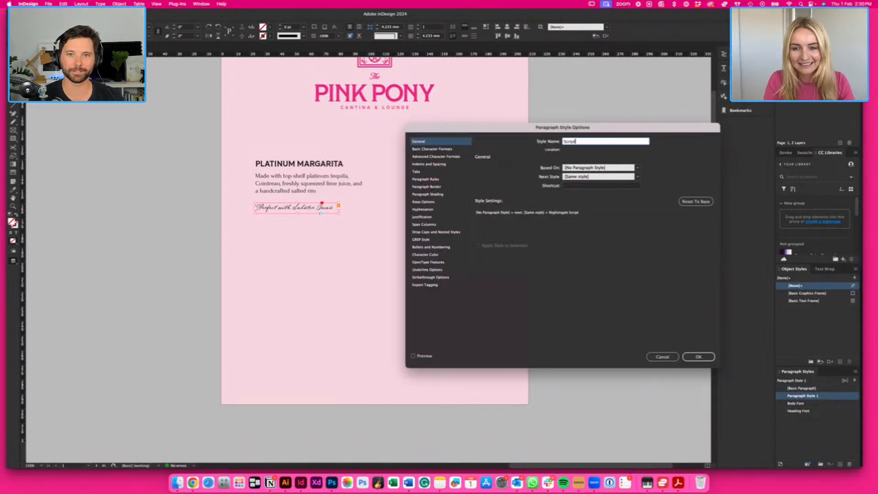
pyautogui.press('Return')
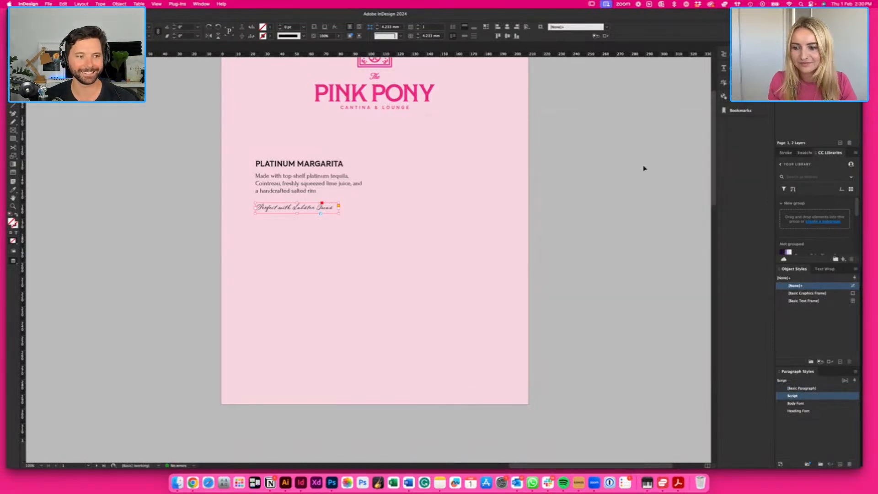
# - Nudge the Platinum Margarita pairing line slightly up towards the description and deselect it
pyautogui.click(278, 187)
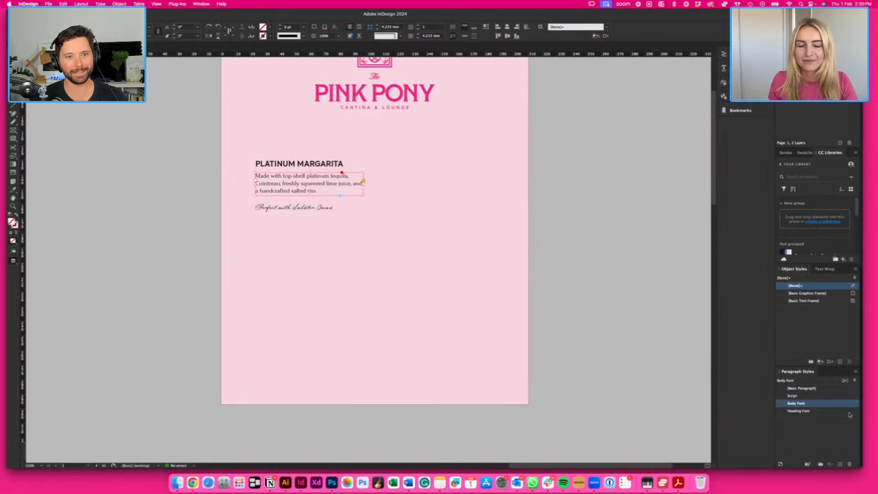
pyautogui.click(482, 206)
pyautogui.hscroll(-3, 528, 257)
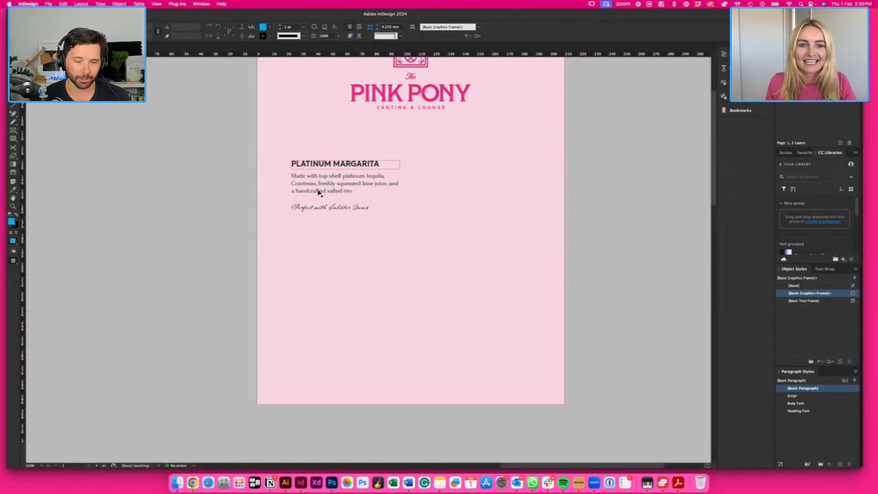
pyautogui.click(319, 206)
pyautogui.click(298, 117)
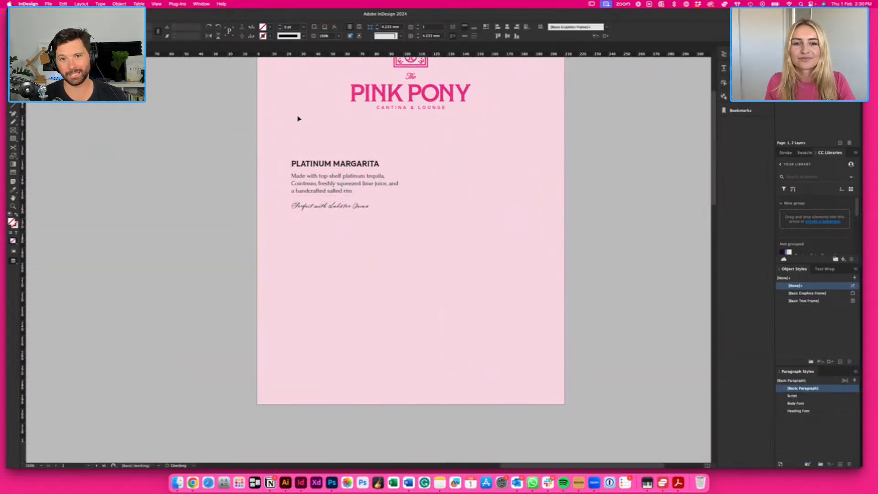
# - Show the guides and frame edges, and align the Platinum Margarita title, description and pairing line to the page's left margin
pyautogui.press('w')
pyautogui.moveTo(296, 135); pyautogui.dragTo(320, 213)
pyautogui.click(501, 30)
pyautogui.click(494, 201)
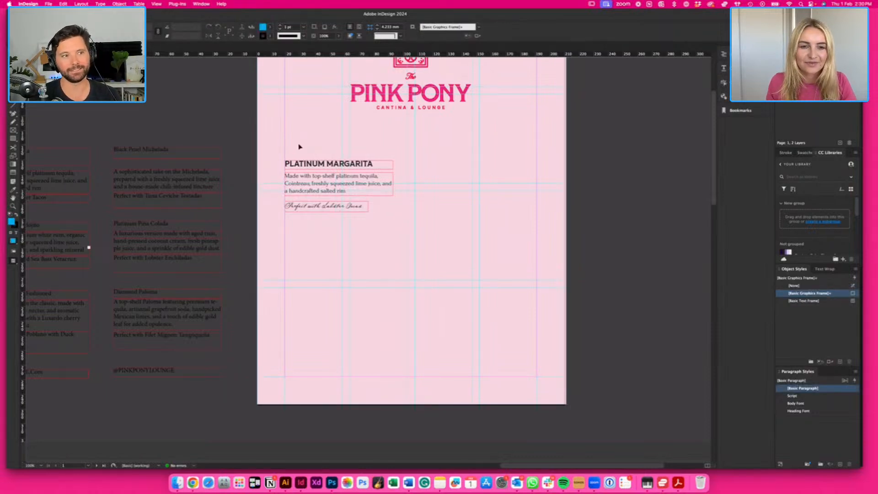
# - Copy the Mexican Riviera Mojito title, description and pairing line from the pasteboard onto the page beneath the Platinum Margarita
pyautogui.hscroll(-5, 299, 147)
pyautogui.moveTo(93, 249); pyautogui.dragTo(418, 281)
pyautogui.click(510, 251)
pyautogui.doubleClick(456, 276)
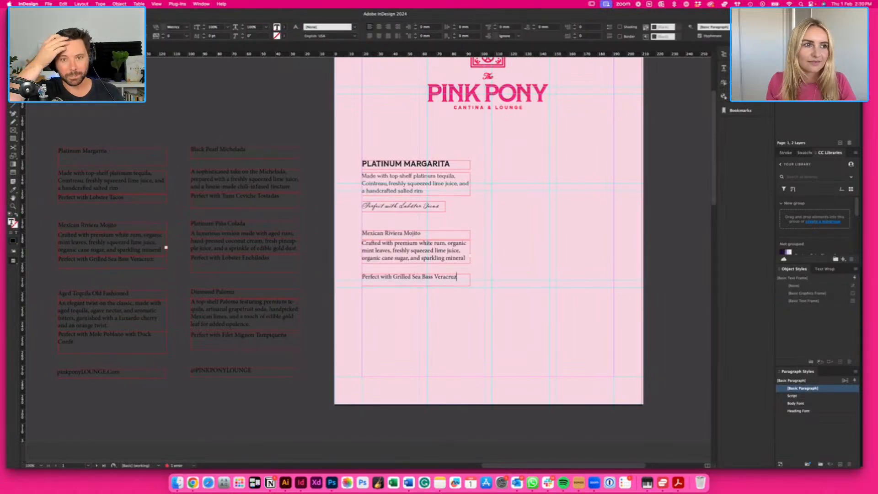
pyautogui.press('Escape')
# - Apply the Body Font style to the Mexican Riviera Mojito description and extend its frame downward to fit all the text
pyautogui.click(457, 257)
pyautogui.moveTo(416, 263); pyautogui.dragTo(416, 269)
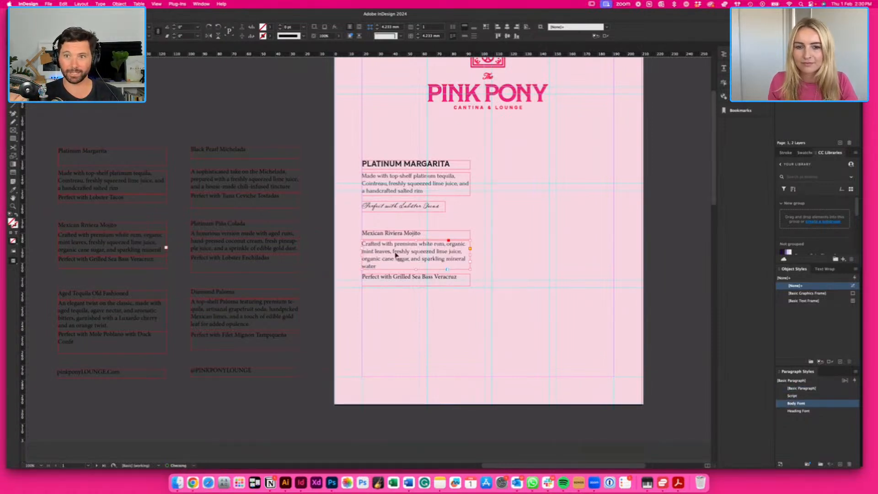
pyautogui.click(541, 325)
# - Apply the Heading Font style to the Mexican Riviera Mojito title and the Script style to its pairing line
pyautogui.click(401, 235)
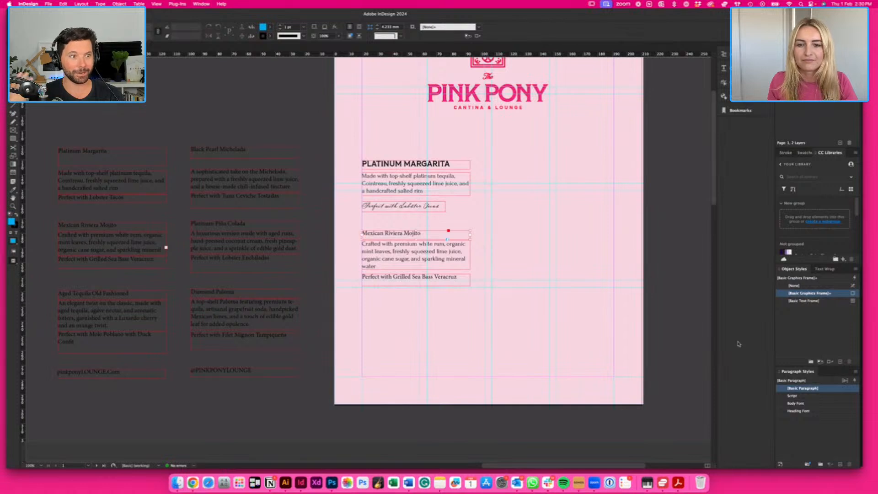
pyautogui.click(813, 410)
pyautogui.click(533, 285)
pyautogui.click(440, 280)
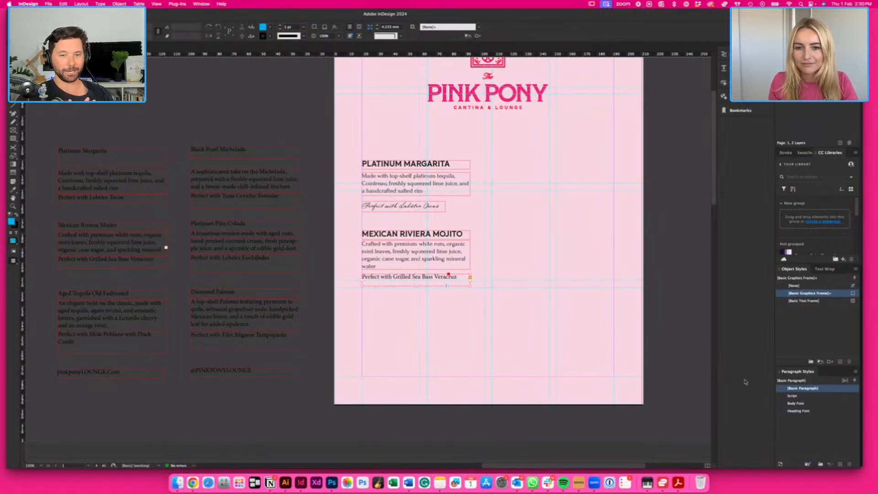
pyautogui.click(792, 396)
pyautogui.click(523, 352)
# - Copy the Aged Tequila Old Fashioned texts from the pasteboard onto the page beneath the Mexican Riviera Mojito
pyautogui.hscroll(3, 419, 285)
pyautogui.hscroll(-2, 320, 297)
pyautogui.click(90, 336)
pyautogui.moveTo(90, 336); pyautogui.dragTo(417, 304)
# - Style the Aged Tequila Old Fashioned title with Heading Font, its description with Body Font and its pairing line with Script
pyautogui.click(417, 304)
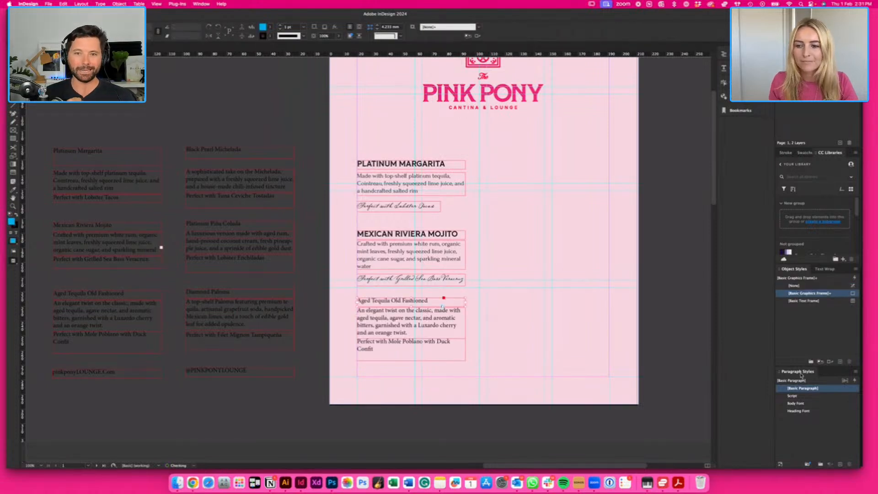
pyautogui.click(810, 410)
pyautogui.click(821, 402)
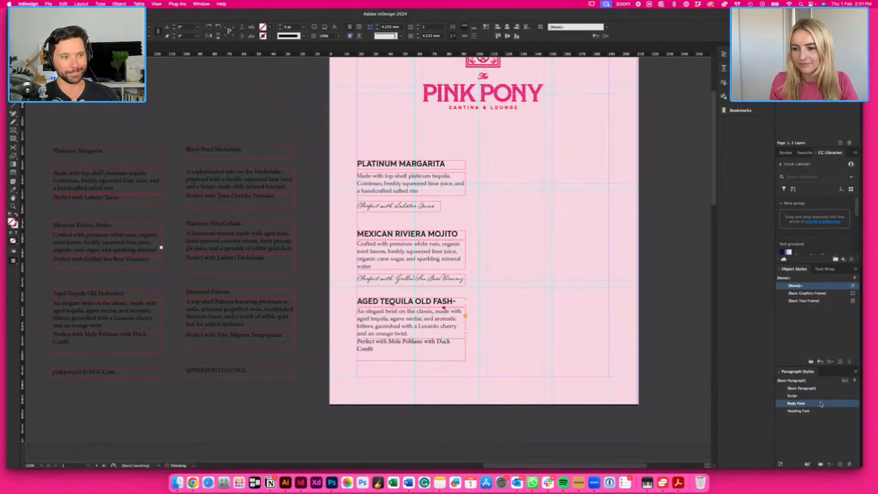
pyautogui.click(410, 360)
pyautogui.click(809, 396)
pyautogui.click(661, 341)
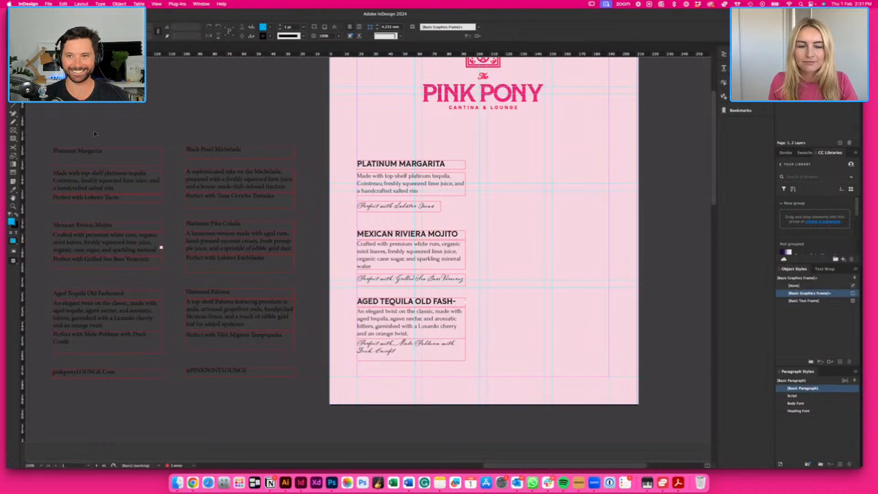
# - Copy the Black Pearl Michelada, Platinum Piña Colada and Diamond Paloma texts from the pasteboard into the page's right column
pyautogui.moveTo(236, 133); pyautogui.dragTo(242, 381)
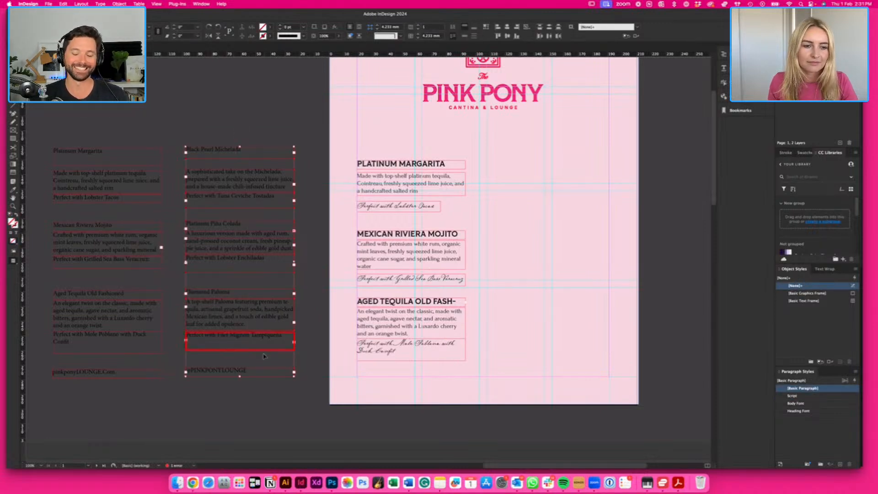
pyautogui.moveTo(210, 158); pyautogui.dragTo(524, 172)
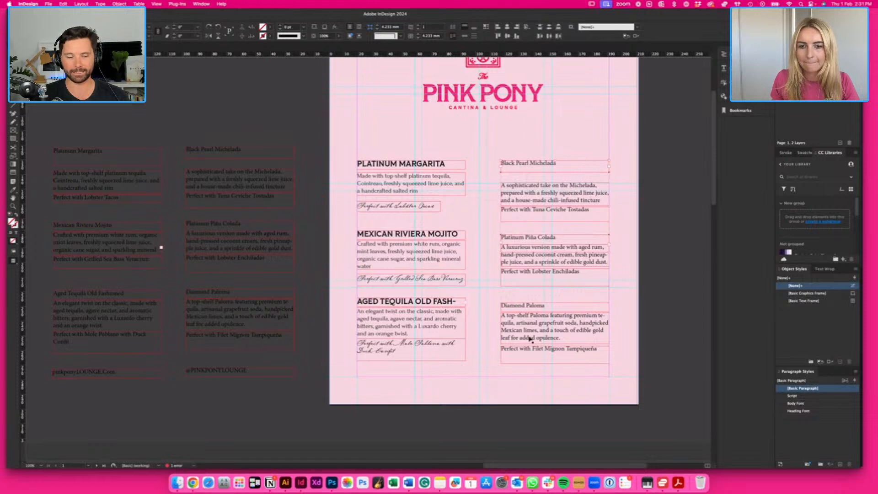
# - Apply the Heading Font style to the Black Pearl Michelada, Platinum Piña Colada and Diamond Paloma titles together
pyautogui.click(806, 410)
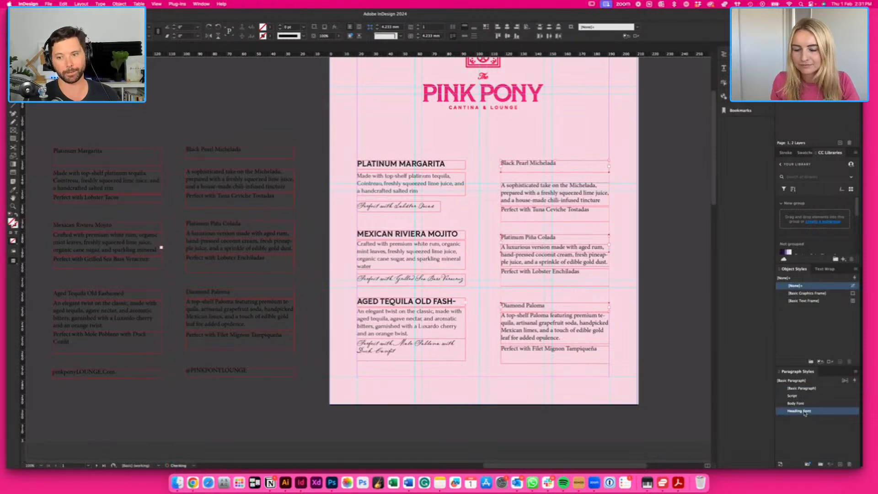
pyautogui.hscroll(2, 617, 320)
pyautogui.click(635, 295)
pyautogui.hscroll(3, 634, 296)
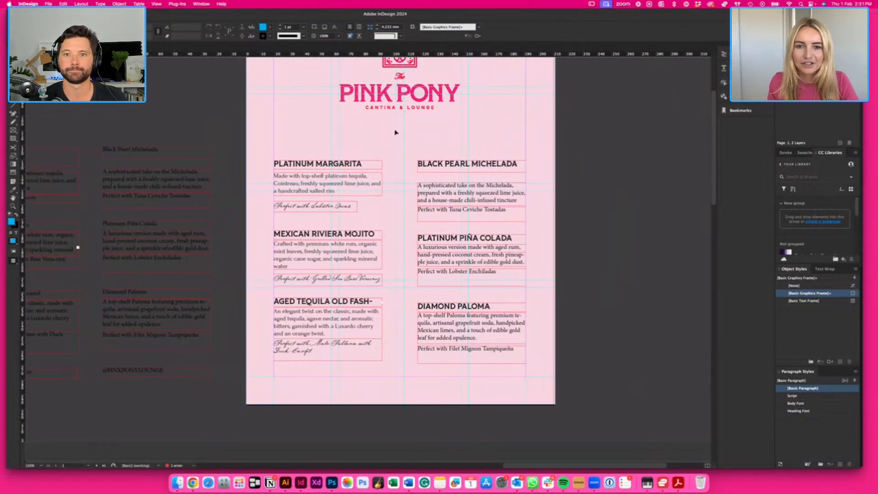
pyautogui.press('super+z')
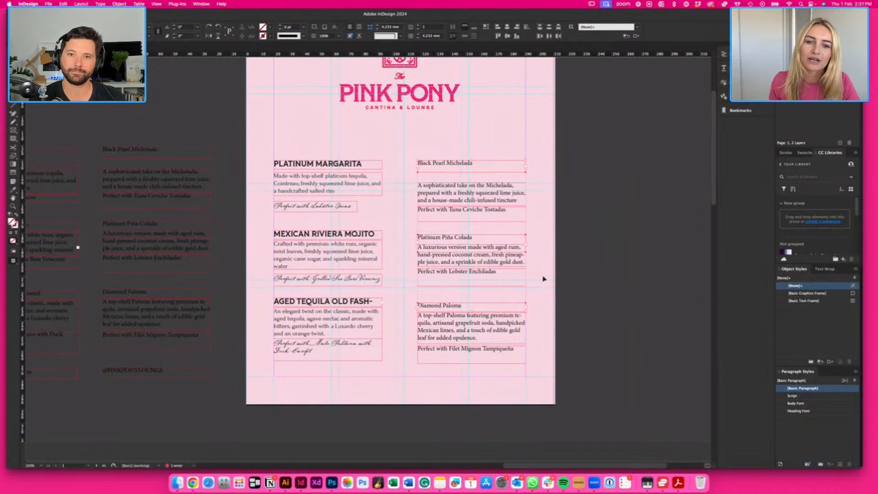
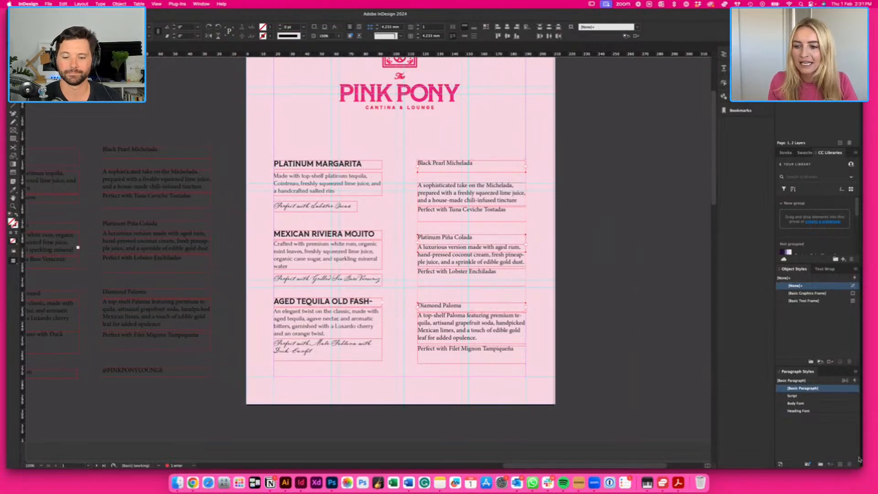
pyautogui.click(823, 411)
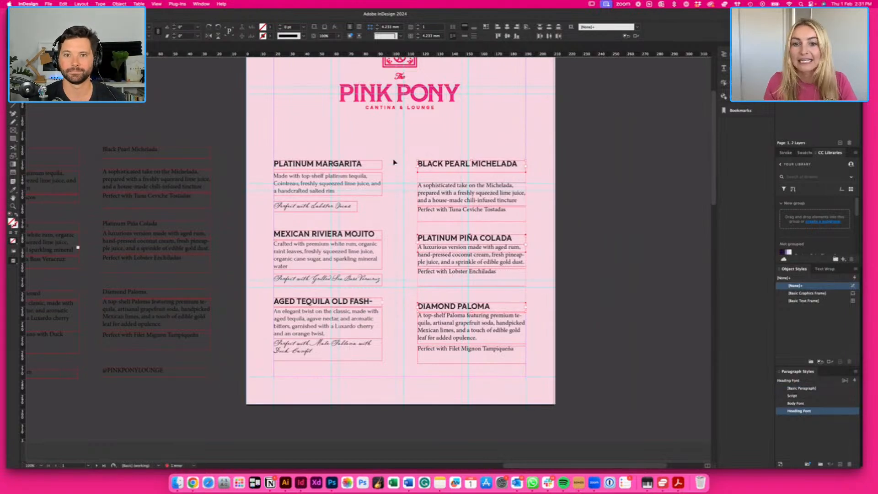
# - Apply the Body Font style to the three drink descriptions in the page's right column together
pyautogui.click(452, 199)
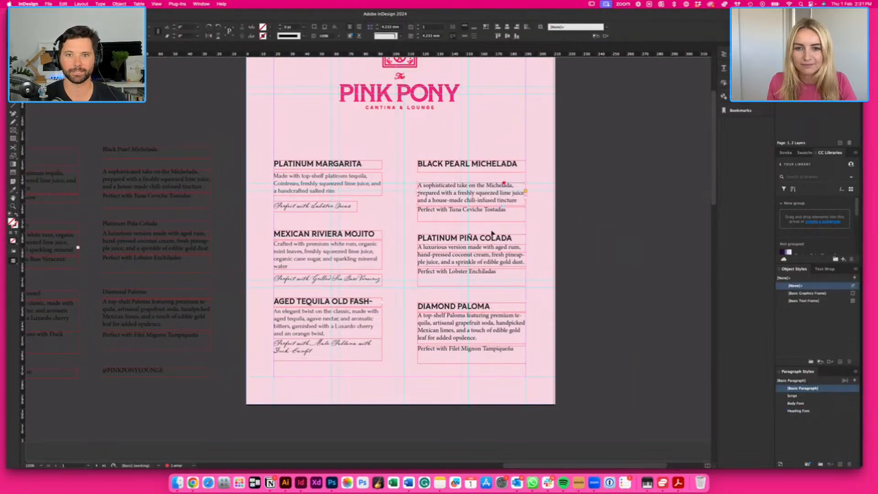
pyautogui.keyDown('shift'); pyautogui.click(471, 255); pyautogui.keyUp('shift')
pyautogui.keyDown('shift'); pyautogui.click(501, 327); pyautogui.keyUp('shift')
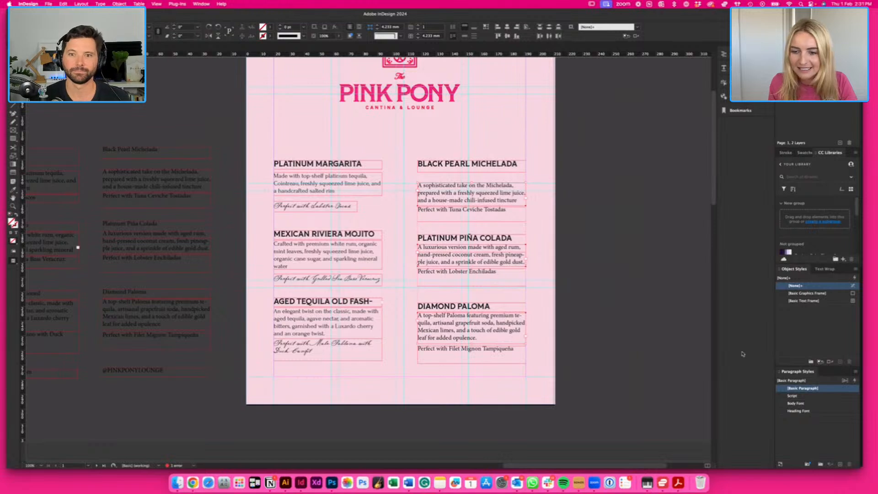
pyautogui.click(796, 403)
# - Apply the Script style to the three pairing lines in the page's right column together
pyautogui.click(512, 351)
pyautogui.keyDown('shift'); pyautogui.click(506, 281); pyautogui.keyUp('shift')
pyautogui.keyDown('shift'); pyautogui.click(483, 215); pyautogui.keyUp('shift')
pyautogui.click(791, 395)
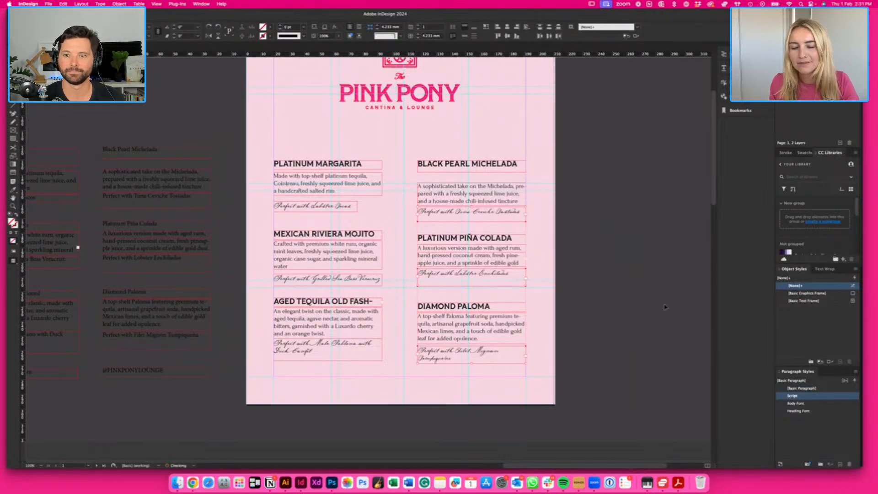
# - Line up the Black Pearl Michelada and Platinum Piña Colada texts with the drinks beside them, and extend the Piña Colada description frame
pyautogui.moveTo(434, 192); pyautogui.dragTo(379, 165)
pyautogui.press('super+z')
pyautogui.click(451, 138)
pyautogui.moveTo(439, 217); pyautogui.dragTo(472, 242)
pyautogui.click(448, 258)
pyautogui.click(535, 241)
pyautogui.click(434, 240)
pyautogui.click(340, 302)
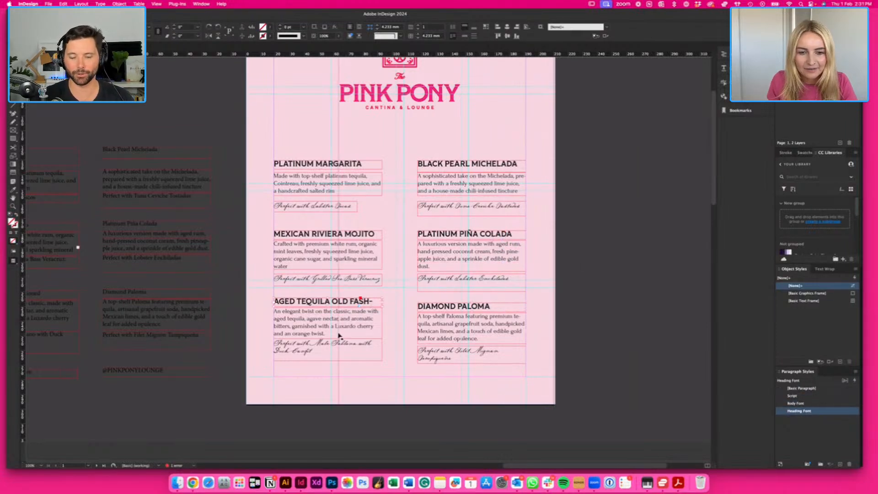
pyautogui.keyDown('shift'); pyautogui.click(352, 346); pyautogui.keyUp('shift')
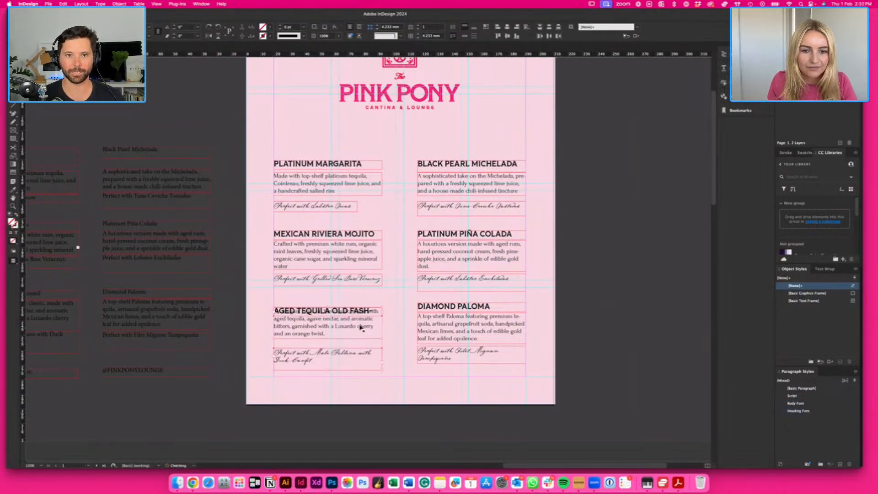
pyautogui.click(394, 310)
# - Widen the Aged Tequila Old Fashioned title frame so the whole title fits on one line
pyautogui.click(372, 302)
pyautogui.moveTo(382, 305); pyautogui.dragTo(402, 309)
pyautogui.click(364, 330)
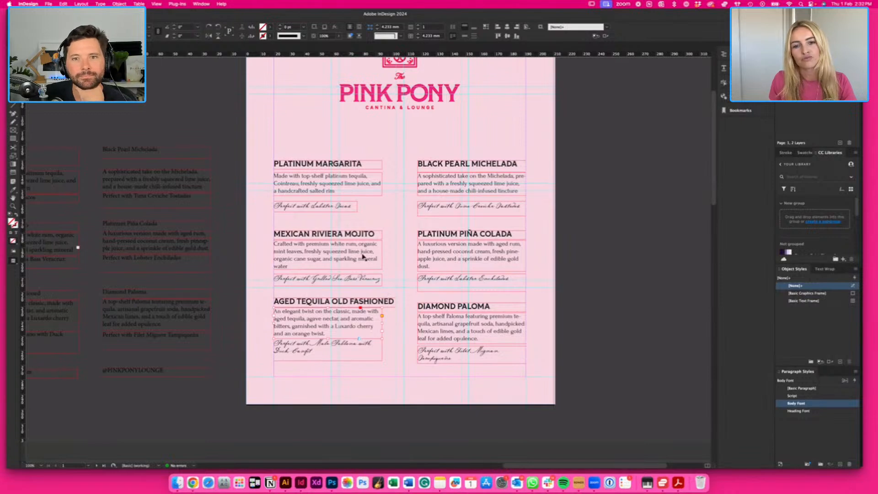
# - Preview the page without guides and frame edges to check the spacing and alignment of the two drink columns
pyautogui.click(306, 130)
pyautogui.moveTo(302, 137); pyautogui.dragTo(349, 364)
pyautogui.press('w')
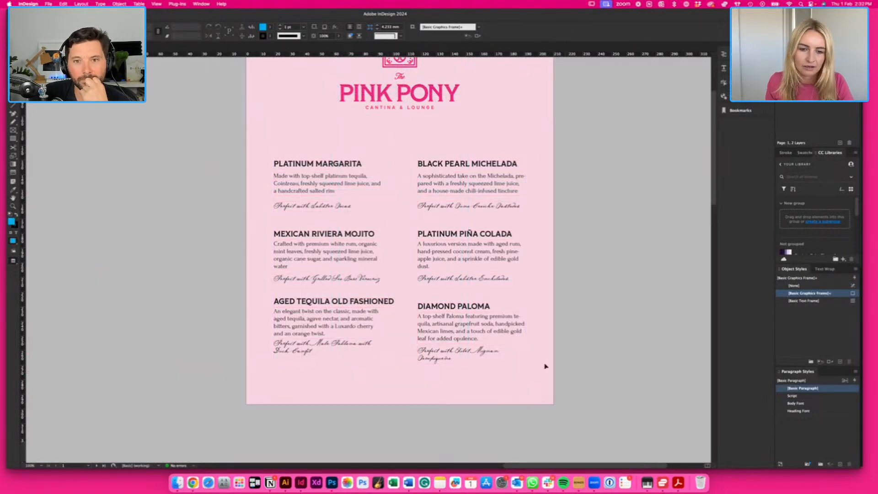
pyautogui.click(331, 359)
pyautogui.press('w')
pyautogui.moveTo(315, 142); pyautogui.dragTo(479, 220)
pyautogui.click(495, 156)
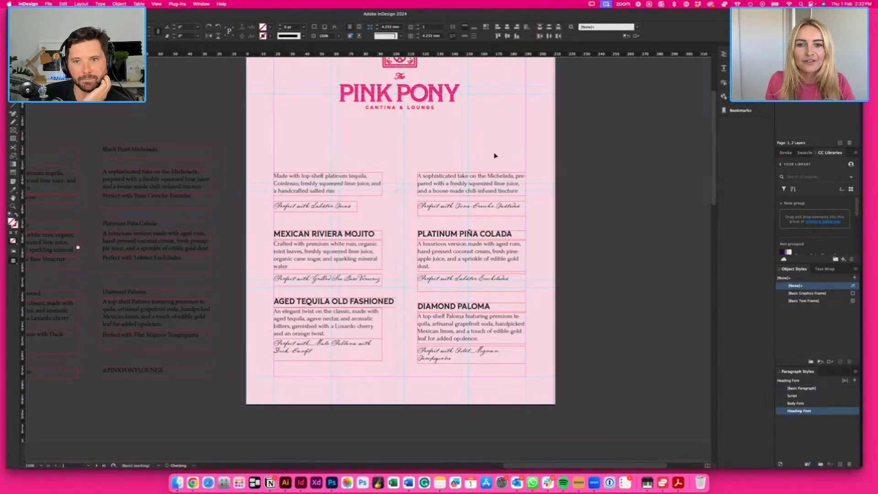
pyautogui.click(501, 183)
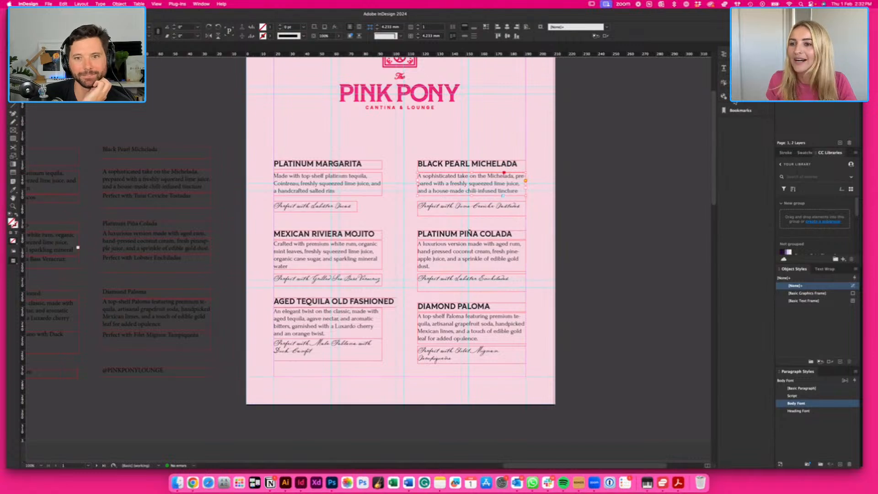
# - Move all drink texts in the page's left column slightly right, closer to the right column
pyautogui.click(584, 258)
pyautogui.hscroll(1, 548, 252)
pyautogui.moveTo(293, 148); pyautogui.dragTo(322, 357)
pyautogui.click(502, 340)
pyautogui.press('w')
pyautogui.hscroll(-1, 506, 340)
pyautogui.moveTo(546, 371); pyautogui.dragTo(423, 165)
pyautogui.click(340, 197)
pyautogui.moveTo(291, 138); pyautogui.dragTo(358, 341)
pyautogui.click(570, 315)
pyautogui.hscroll(-3, 564, 312)
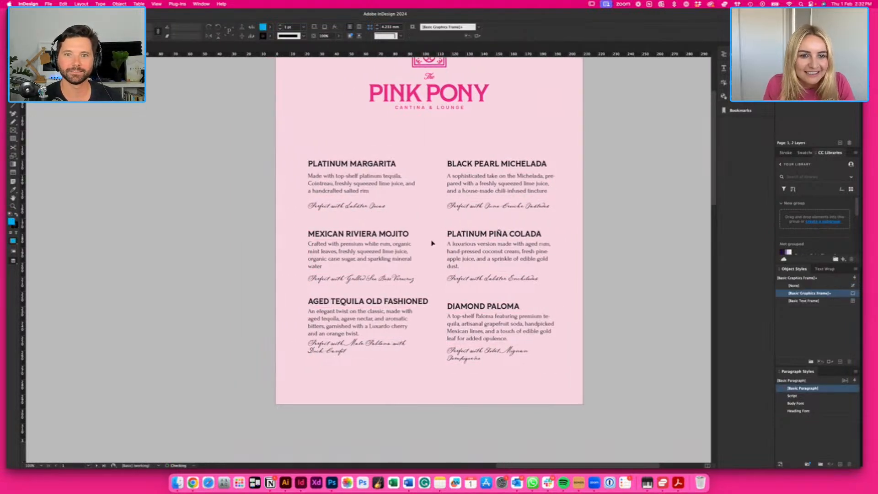
# - Shift both columns of drink texts together slightly left so they sit centred on the page
pyautogui.moveTo(333, 142); pyautogui.dragTo(387, 363)
pyautogui.press('w')
pyautogui.moveTo(331, 143); pyautogui.dragTo(526, 385)
pyautogui.moveTo(462, 352); pyautogui.dragTo(461, 352)
# - Widen the Diamond Paloma pairing line's frame so the whole line fits on one row
pyautogui.press('w')
pyautogui.click(559, 352)
pyautogui.click(543, 357)
pyautogui.moveTo(553, 363); pyautogui.dragTo(566, 358)
pyautogui.press('w')
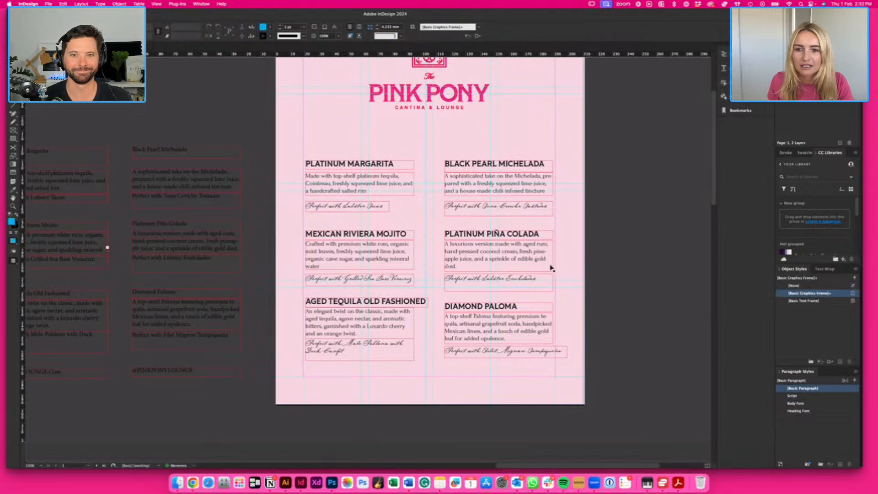
# - Try to widen the three drink description frames in the page's left column together, and undo the change
pyautogui.click(548, 264)
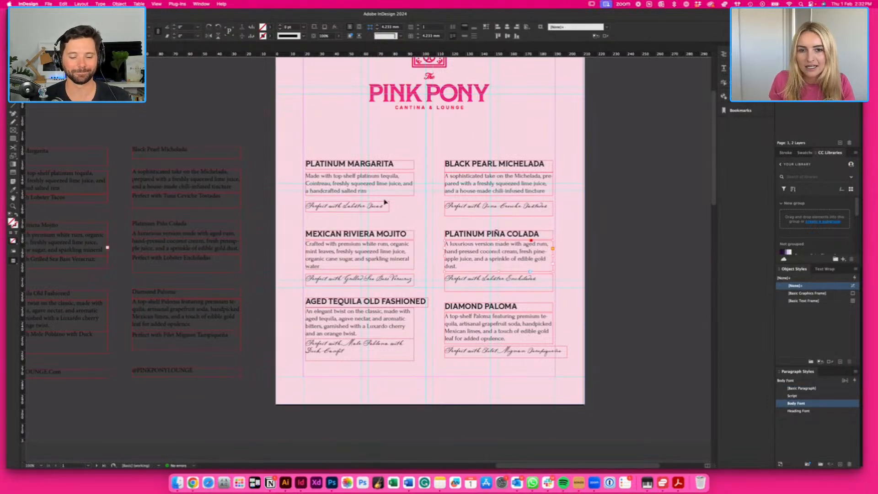
pyautogui.click(403, 220)
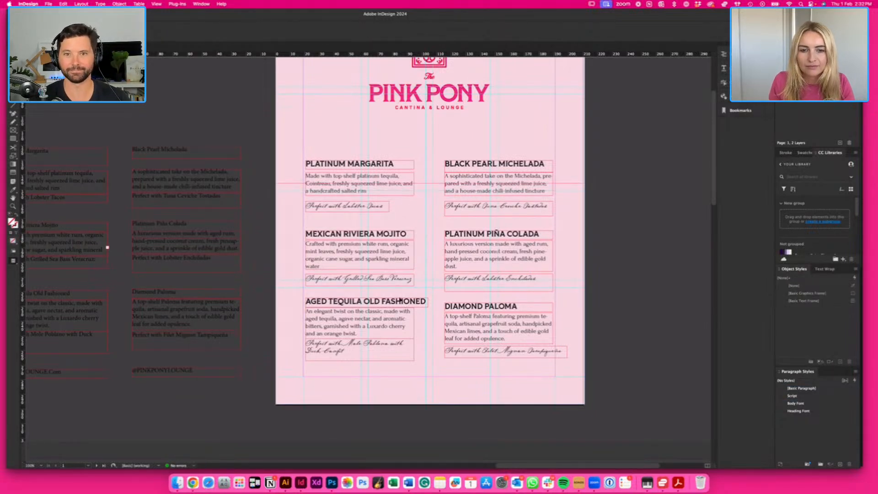
pyautogui.click(391, 261)
pyautogui.keyDown('shift'); pyautogui.click(389, 332); pyautogui.keyUp('shift')
pyautogui.press('w')
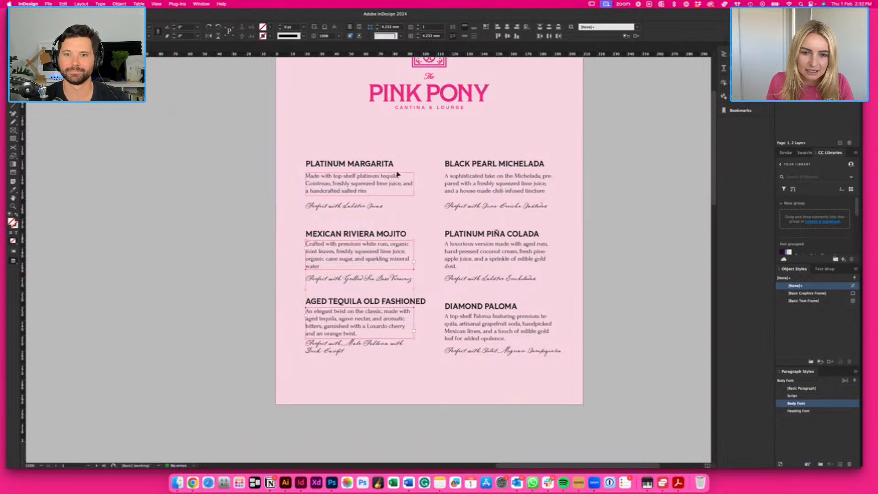
pyautogui.moveTo(413, 261); pyautogui.dragTo(421, 259)
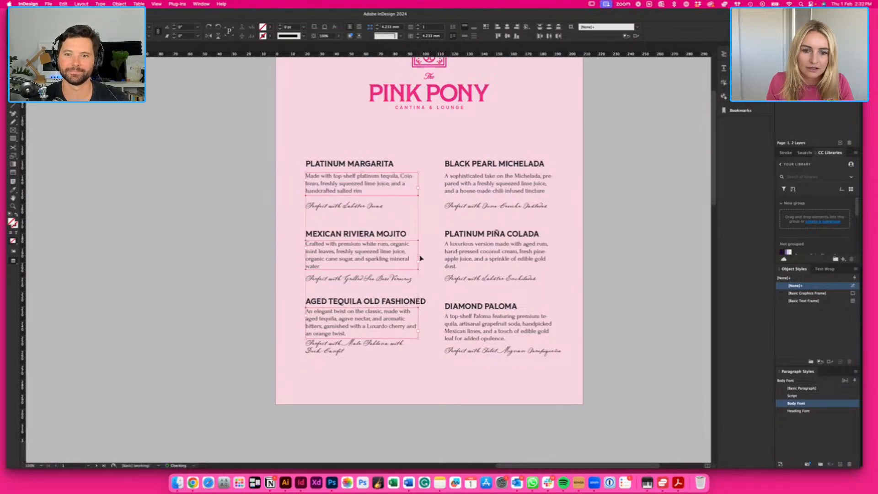
pyautogui.click(423, 258)
pyautogui.click(394, 191)
pyautogui.keyDown('shift'); pyautogui.click(398, 249); pyautogui.keyUp('shift')
pyautogui.keyDown('shift'); pyautogui.click(399, 313); pyautogui.keyUp('shift')
pyautogui.moveTo(418, 261)
pyautogui.mouseDown()
pyautogui.moveTo(429, 255)
pyautogui.moveTo(421, 255)
pyautogui.mouseUp()
pyautogui.press('super+z')
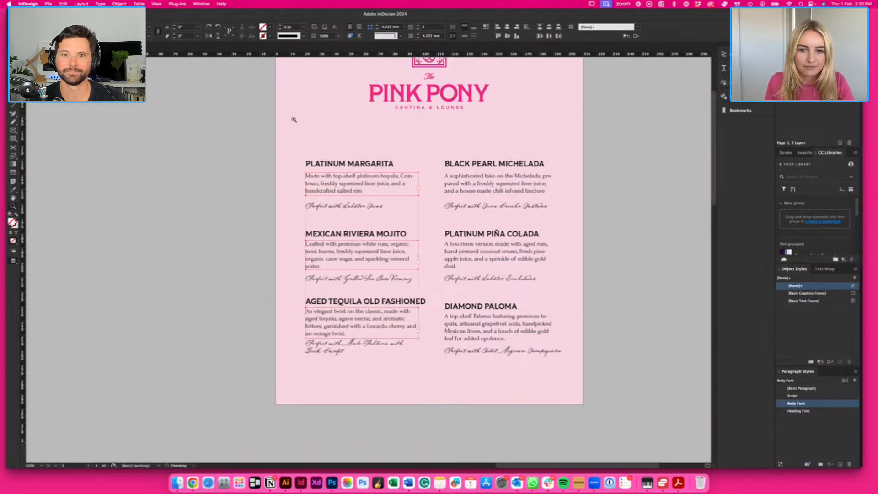
pyautogui.press('super+z')
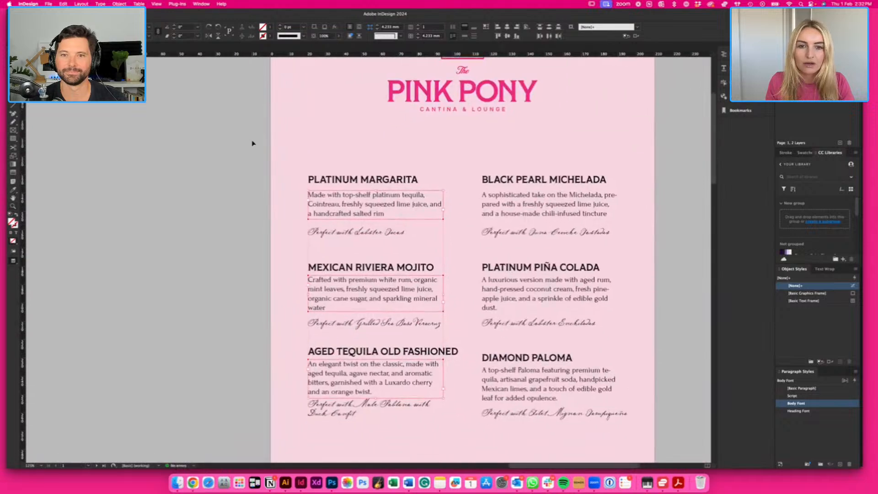
# - Widen the Platinum Margarita title frame to match the width of the Aged Tequila Old Fashioned title frame
pyautogui.click(359, 162)
pyautogui.press('super+1')
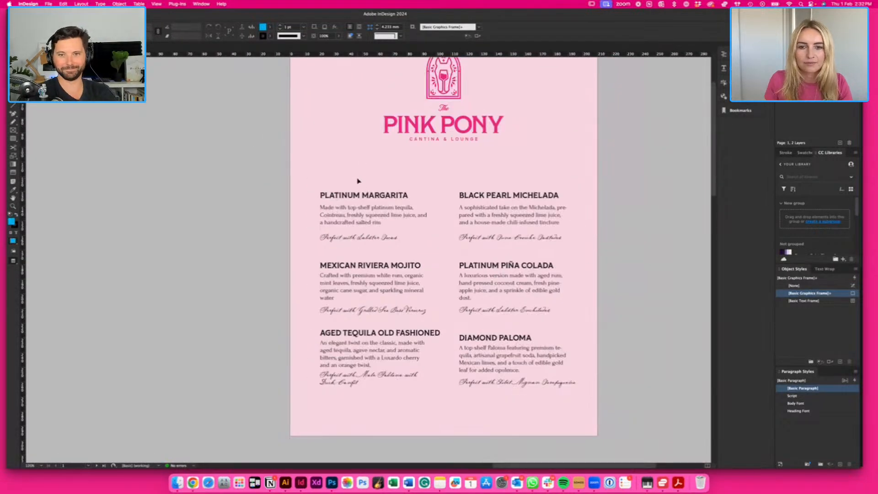
pyautogui.press('w')
pyautogui.press('w')
pyautogui.press('w')
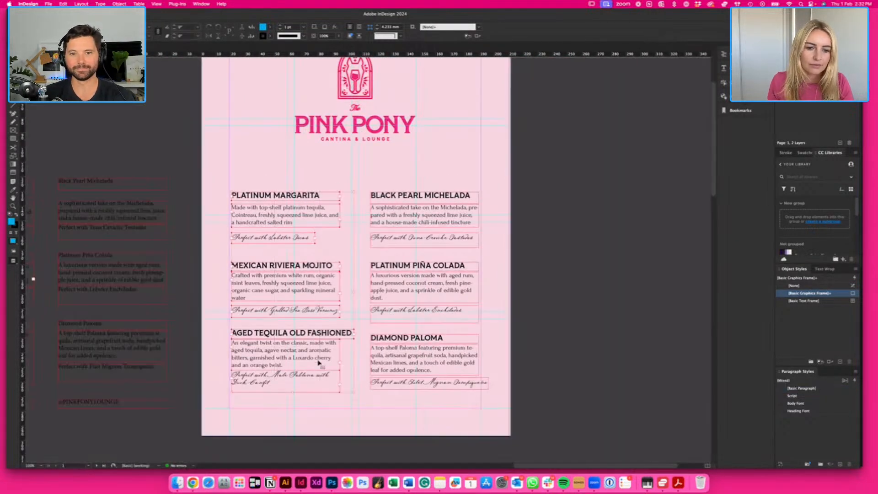
pyautogui.click(322, 362)
pyautogui.click(286, 162)
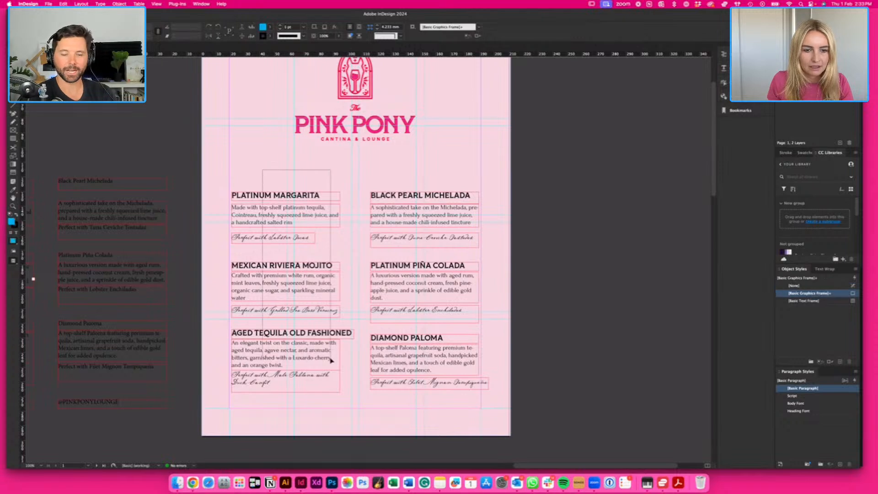
pyautogui.click(331, 199)
pyautogui.moveTo(340, 201); pyautogui.dragTo(354, 322)
pyautogui.press('cmd+z')
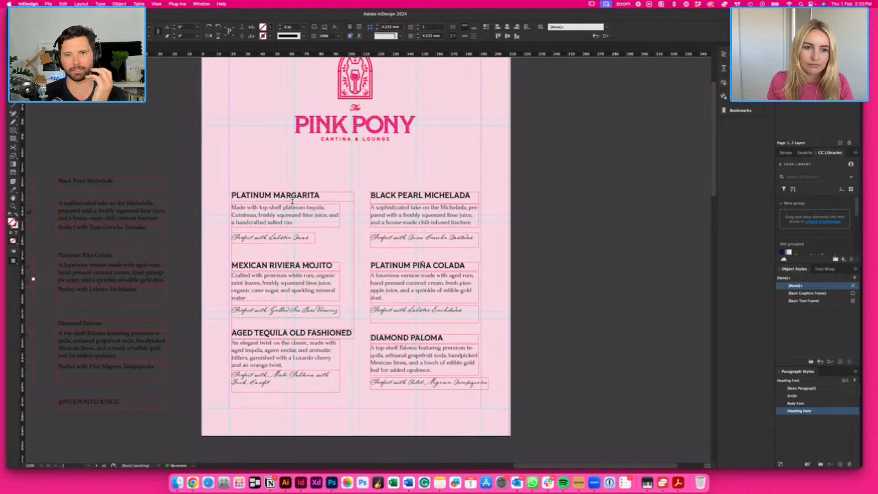
# - Nudge all drink texts in the page's left column left onto the margin guide
pyautogui.moveTo(294, 280); pyautogui.dragTo(317, 367)
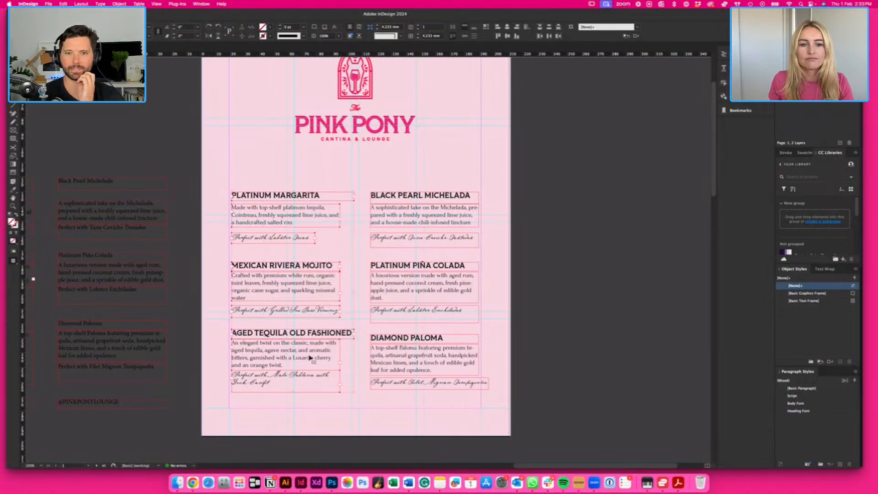
pyautogui.hscroll(-1, 308, 189)
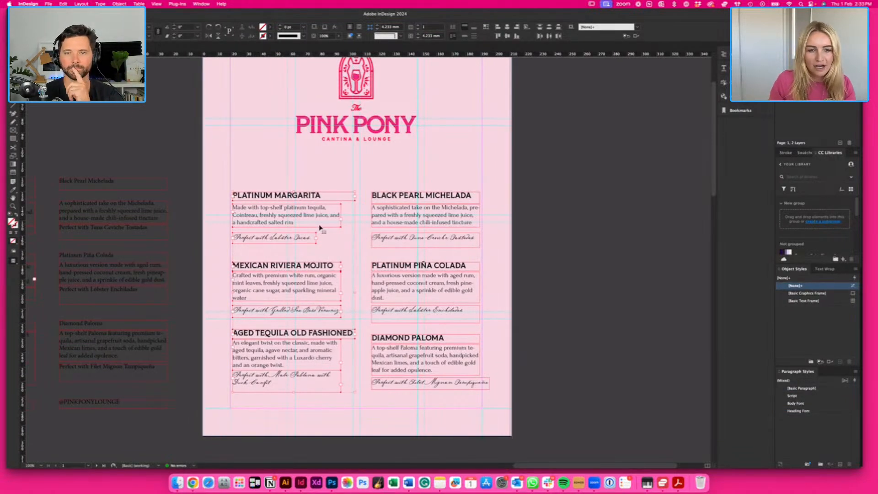
pyautogui.press('Left')
pyautogui.press('Left')
pyautogui.press('Left')
pyautogui.press('Left')
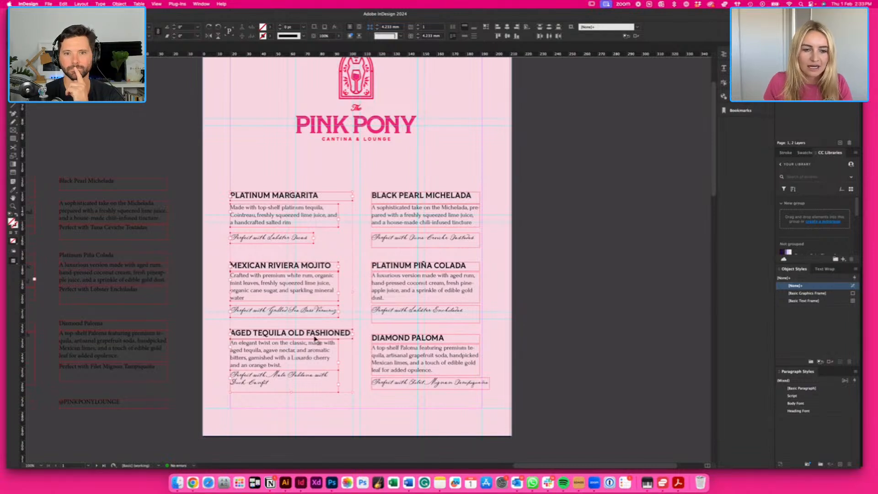
pyautogui.click(348, 353)
# - Widen the three left-column description frames together to the end of the Aged Tequila Old Fashioned title
pyautogui.press('w')
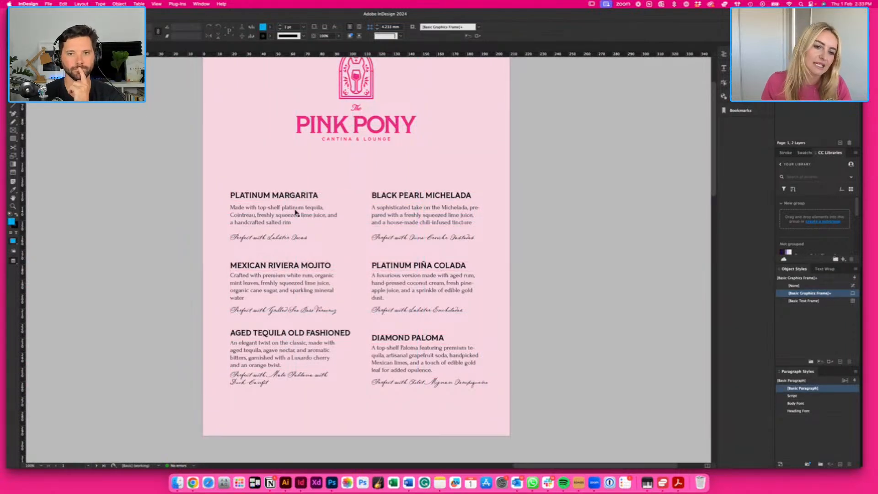
pyautogui.click(282, 351)
pyautogui.keyDown('shift'); pyautogui.click(296, 287); pyautogui.keyUp('shift')
pyautogui.keyDown('shift'); pyautogui.click(290, 221); pyautogui.keyUp('shift')
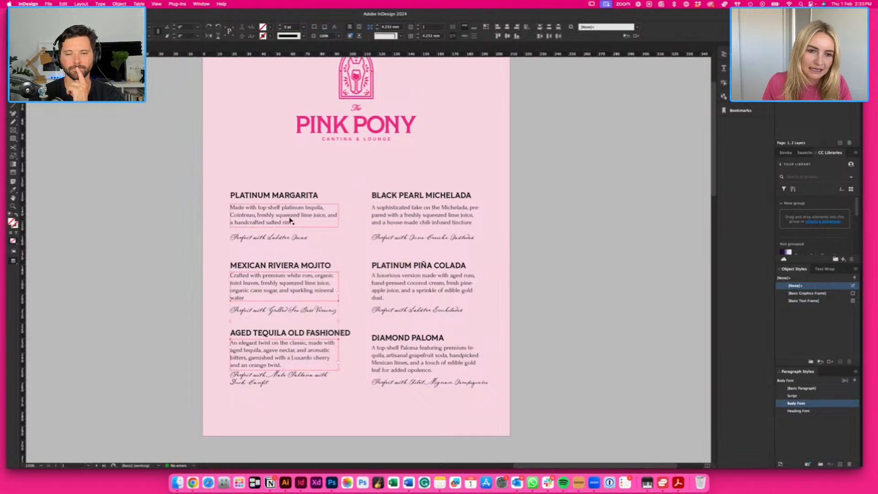
pyautogui.moveTo(337, 288); pyautogui.dragTo(350, 288)
pyautogui.click(358, 411)
pyautogui.click(309, 365)
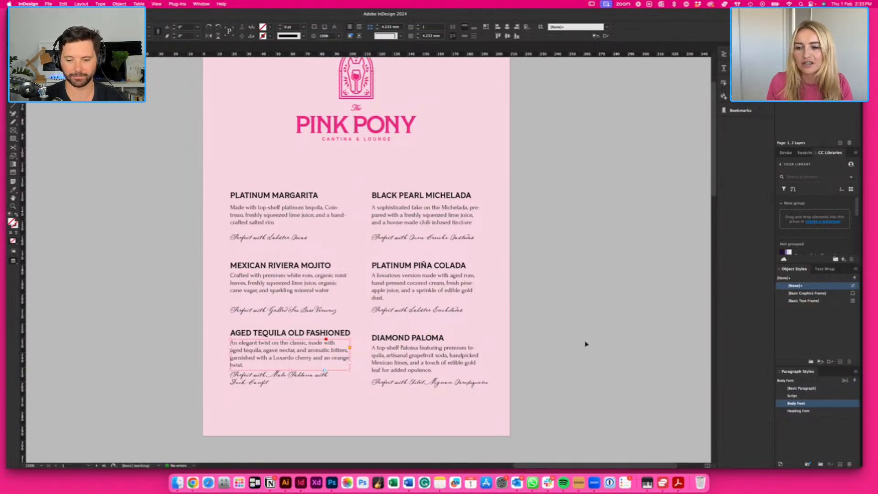
# - Try to widen the Aged Tequila Old Fashioned pairing line's frame, and undo it
pyautogui.click(314, 380)
pyautogui.moveTo(339, 380)
pyautogui.mouseDown()
pyautogui.moveTo(380, 381)
pyautogui.moveTo(352, 381)
pyautogui.mouseUp()
pyautogui.press('super+z')
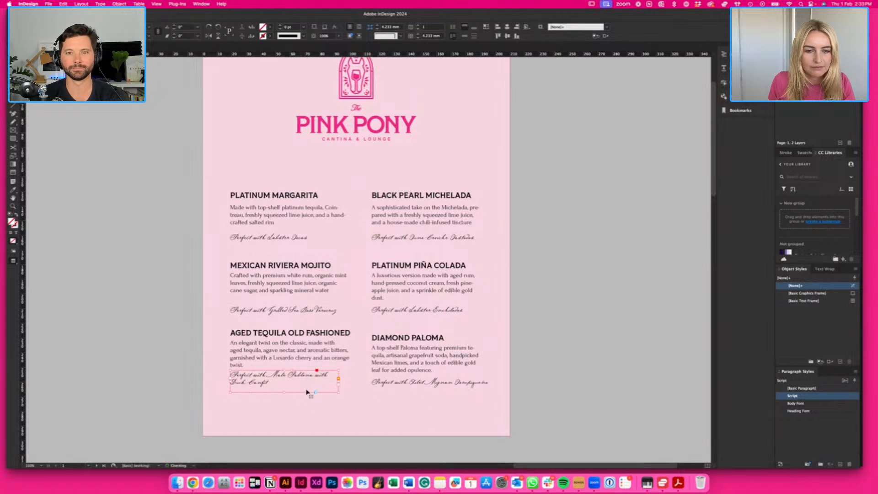
# - Narrow the three description frames in the page's left column slightly so their lines wrap better
pyautogui.click(320, 363)
pyautogui.keyDown('shift'); pyautogui.click(349, 289); pyautogui.keyUp('shift')
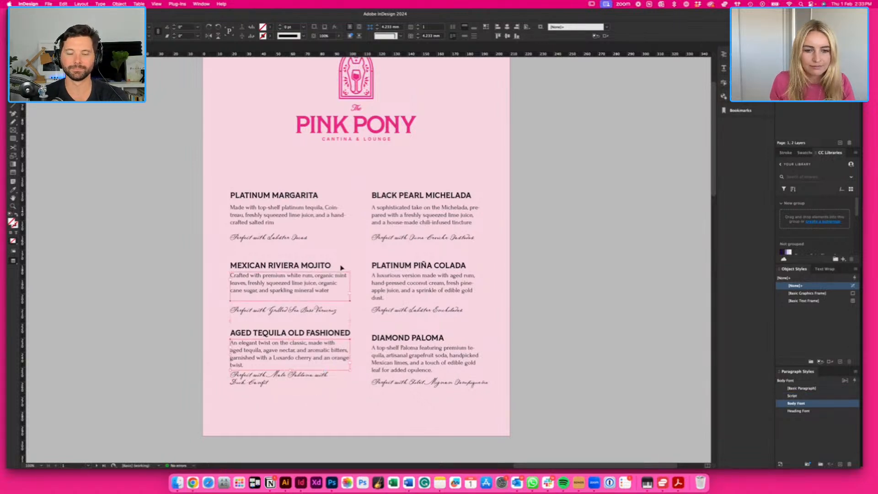
pyautogui.keyDown('shift'); pyautogui.click(320, 222); pyautogui.keyUp('shift')
pyautogui.moveTo(349, 287); pyautogui.dragTo(345, 288)
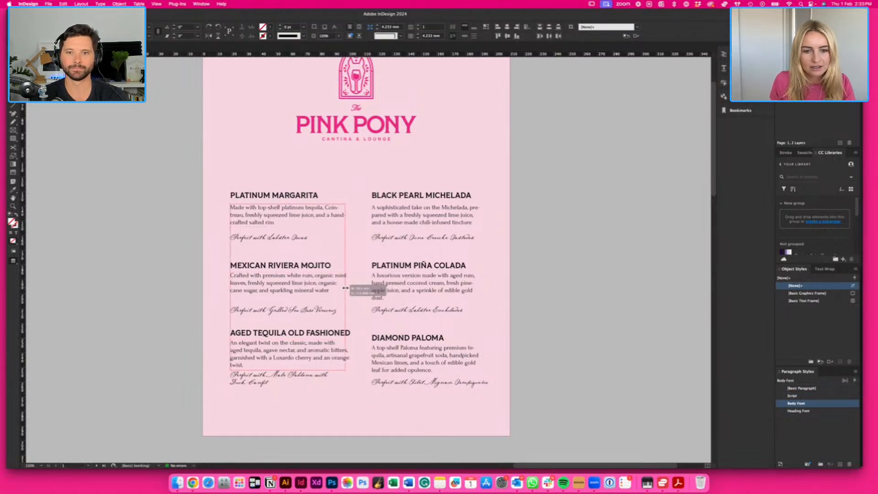
pyautogui.click(346, 405)
pyautogui.click(454, 356)
pyautogui.click(558, 319)
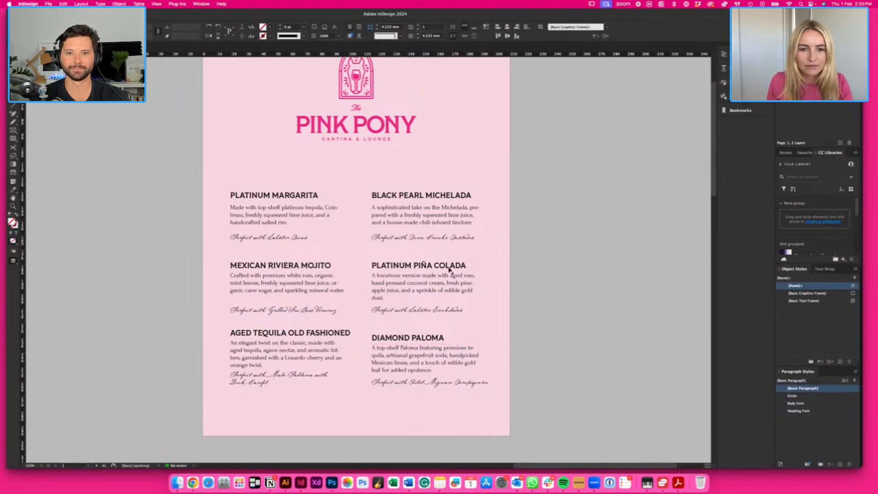
# - Duplicate the Platinum Margarita title and description above the Black Pearl Michelada text as a width reference
pyautogui.press('w')
pyautogui.click(379, 184)
pyautogui.click(270, 197)
pyautogui.keyDown('shift'); pyautogui.click(263, 213); pyautogui.keyUp('shift')
pyautogui.moveTo(249, 208); pyautogui.dragTo(391, 170)
# - Widen the three right-column description frames together to match the width of the copied Platinum Margarita description
pyautogui.click(465, 207)
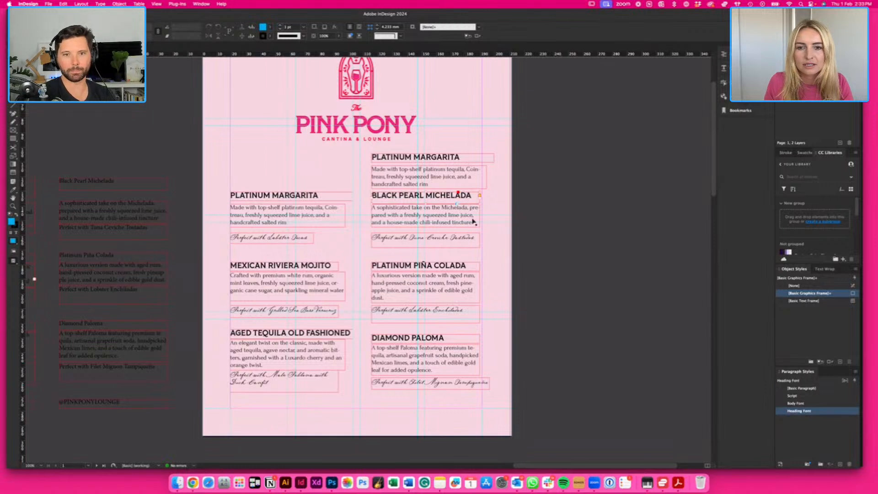
pyautogui.keyDown('shift'); pyautogui.click(474, 292); pyautogui.keyUp('shift')
pyautogui.moveTo(481, 289); pyautogui.dragTo(487, 288)
pyautogui.click(490, 256)
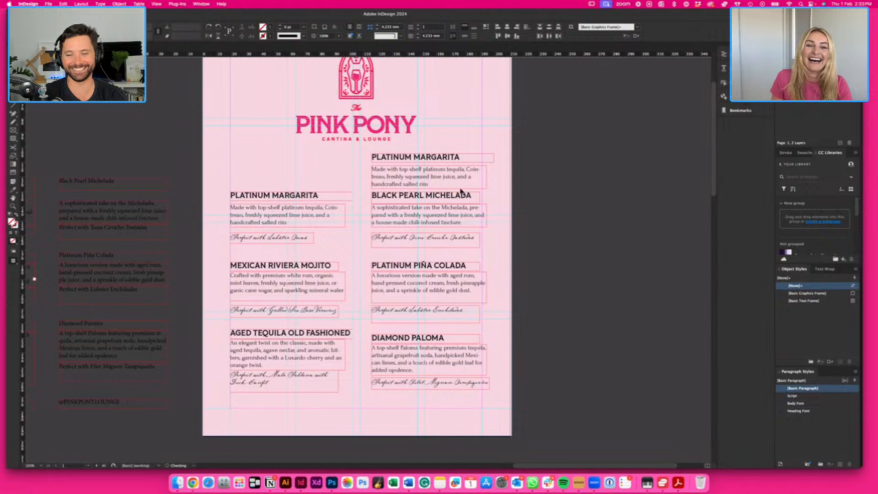
# - Delete the copied Platinum Margarita title and description above the Black Pearl Michelada text
pyautogui.click(429, 162)
pyautogui.keyDown('shift'); pyautogui.click(456, 184); pyautogui.keyUp('shift')
pyautogui.press('Delete')
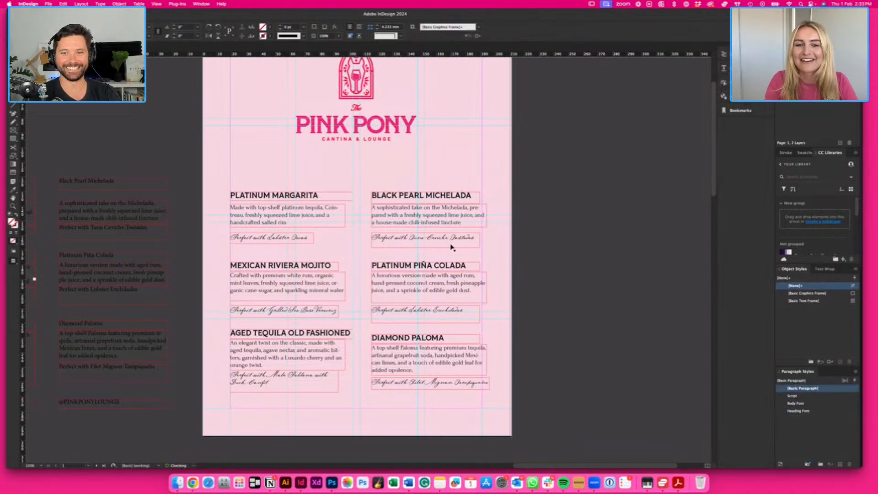
# - Move the Mexican Riviera Mojito and Platinum Piña Colada pairing lines up together, closer to their descriptions
pyautogui.press('w')
pyautogui.moveTo(391, 182); pyautogui.dragTo(556, 386)
pyautogui.click(557, 386)
pyautogui.click(443, 311)
pyautogui.keyDown('shift'); pyautogui.click(322, 315); pyautogui.keyUp('shift')
pyautogui.moveTo(323, 315); pyautogui.dragTo(322, 311)
pyautogui.click(588, 304)
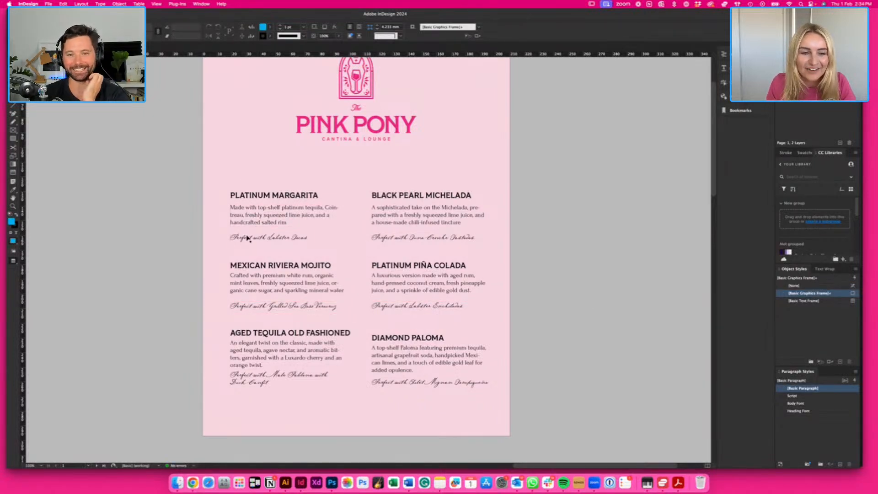
# - Nudge the Platinum Margarita and Black Pearl Michelada pairing lines up together, closer to their descriptions
pyautogui.press('w')
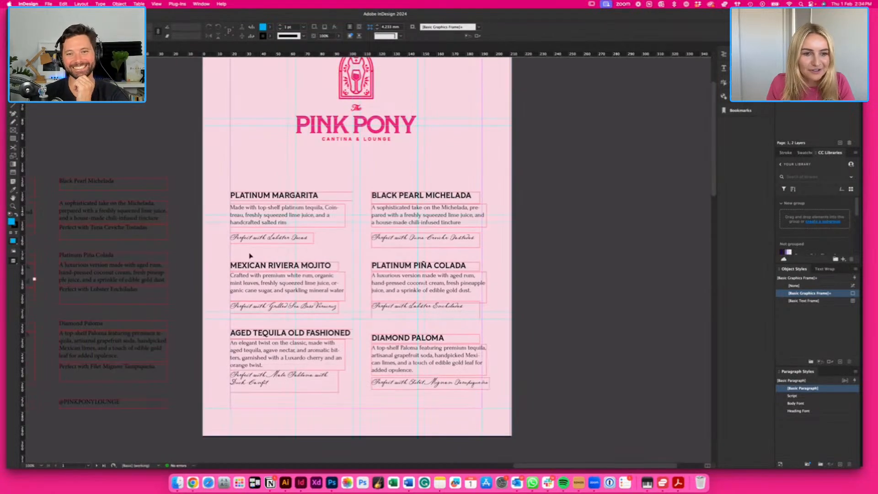
pyautogui.click(246, 238)
pyautogui.keyDown('shift'); pyautogui.click(408, 243); pyautogui.keyUp('shift')
pyautogui.press('w')
pyautogui.press('Up')
pyautogui.press('Up')
pyautogui.press('Up')
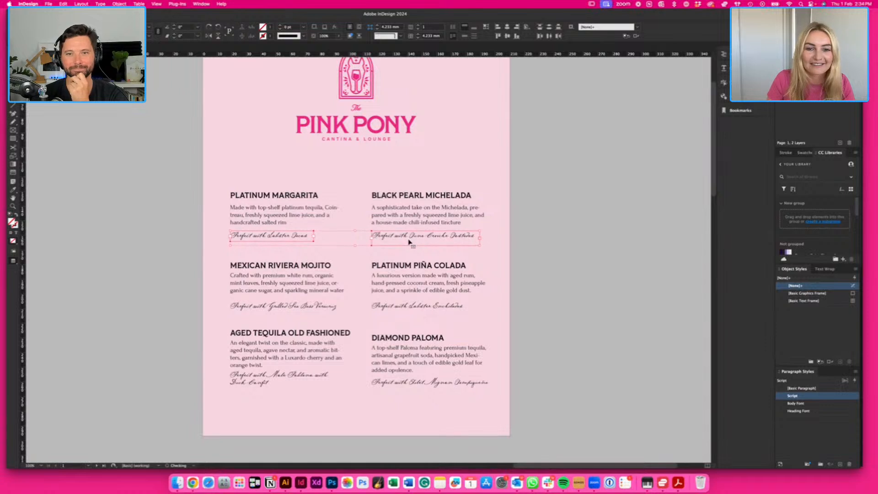
pyautogui.click(309, 174)
# - Nudge the middle row's two pairing lines up slightly to match the gap in the row above
pyautogui.press('w')
pyautogui.click(283, 305)
pyautogui.keyDown('shift'); pyautogui.click(411, 308); pyautogui.keyUp('shift')
pyautogui.press('w')
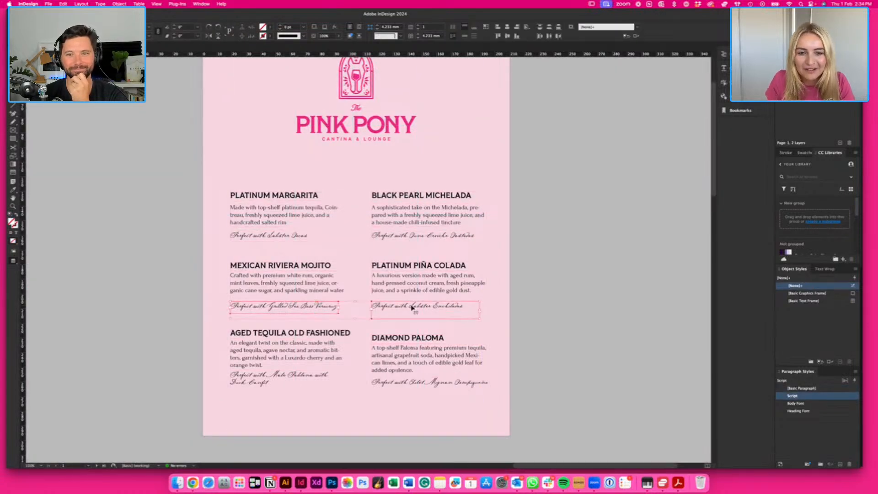
# - Move the Aged Tequila Old Fashioned pairing line down to leave a gap below its description
pyautogui.click(382, 378)
pyautogui.keyDown('shift'); pyautogui.click(314, 384); pyautogui.keyUp('shift')
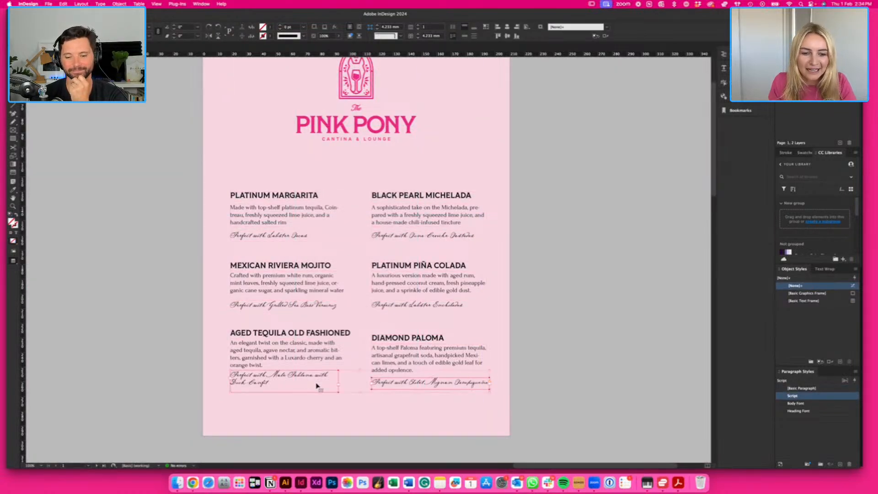
pyautogui.click(321, 381)
pyautogui.moveTo(322, 380); pyautogui.dragTo(322, 384)
pyautogui.press('w')
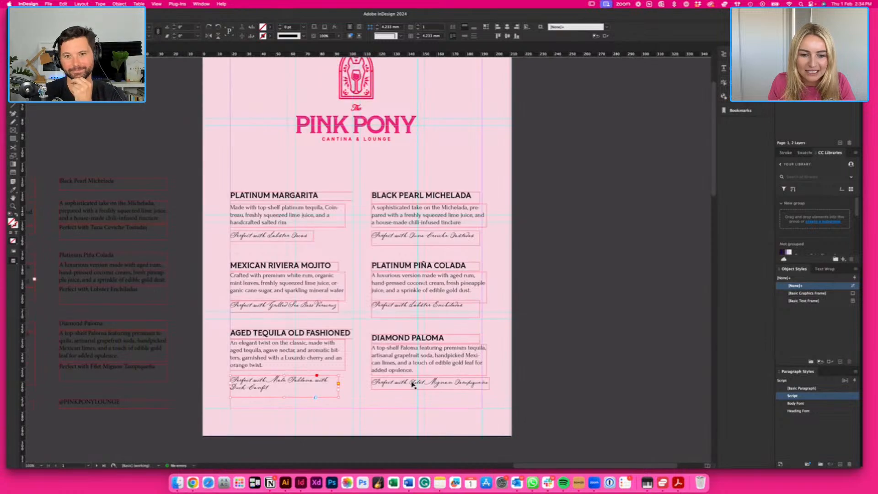
# - Set alignment relative to the selection and align the Aged Tequila Old Fashioned and Diamond Paloma pairing lines with each other
pyautogui.keyDown('shift'); pyautogui.click(412, 383); pyautogui.keyUp('shift')
pyautogui.press('w')
pyautogui.press('w')
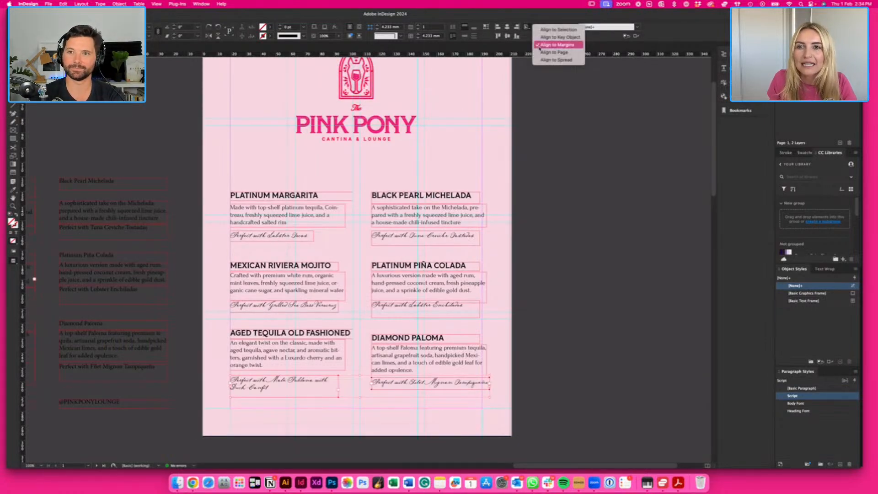
pyautogui.click(541, 30)
pyautogui.press('w')
# - Align the bottom row's two headings with each other, and its two descriptions likewise, across the columns
pyautogui.click(452, 354)
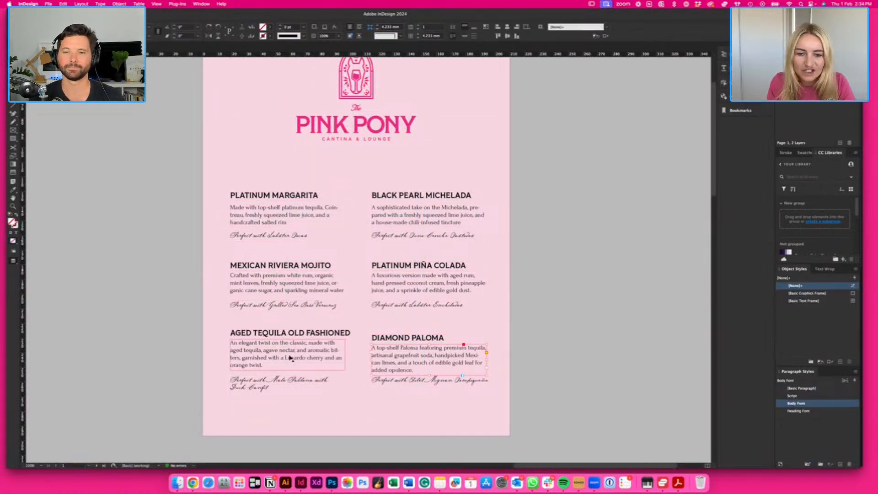
pyautogui.click(455, 337)
pyautogui.keyDown('shift'); pyautogui.click(336, 332); pyautogui.keyUp('shift')
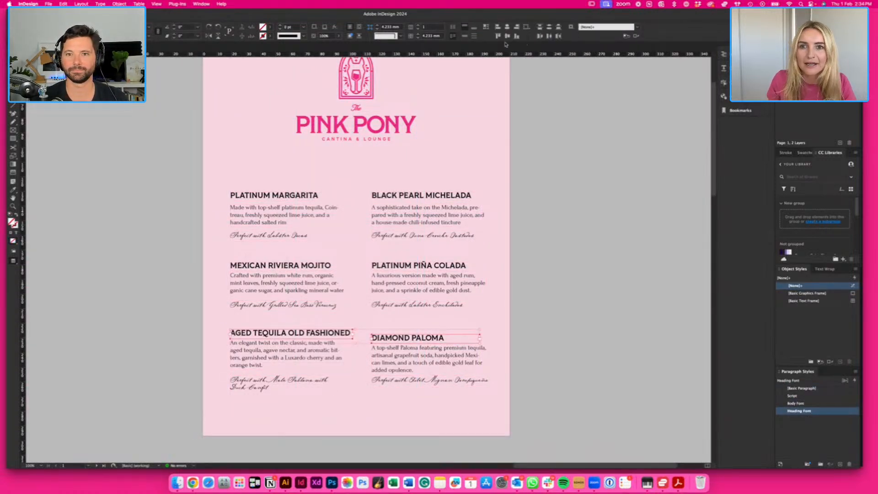
pyautogui.click(540, 28)
pyautogui.click(412, 357)
pyautogui.keyDown('shift'); pyautogui.click(320, 355); pyautogui.keyUp('shift')
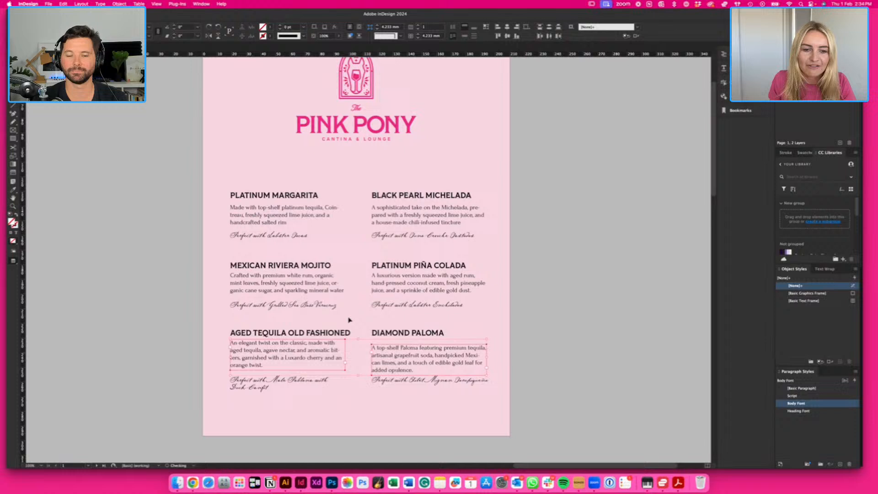
pyautogui.click(505, 37)
pyautogui.click(652, 102)
# - Align the middle row's descriptions and headings, and the top row's descriptions, across the two columns
pyautogui.click(337, 282)
pyautogui.keyDown('shift'); pyautogui.click(435, 284); pyautogui.keyUp('shift')
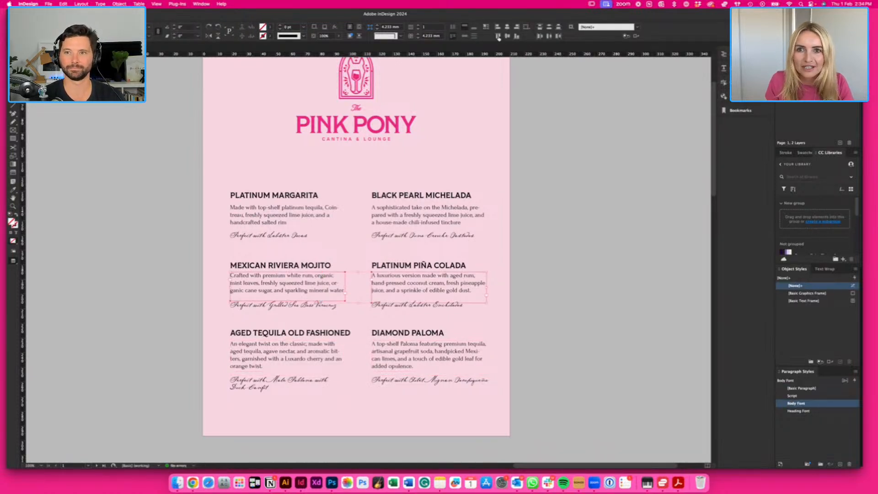
pyautogui.click(562, 221)
pyautogui.click(457, 265)
pyautogui.keyDown('shift'); pyautogui.click(283, 265); pyautogui.keyUp('shift')
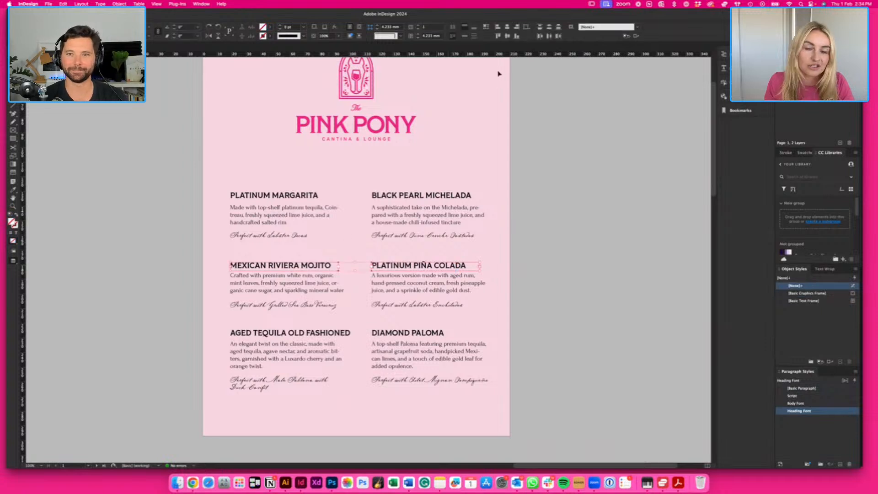
pyautogui.click(336, 218)
pyautogui.keyDown('shift'); pyautogui.click(456, 213); pyautogui.keyUp('shift')
pyautogui.click(578, 210)
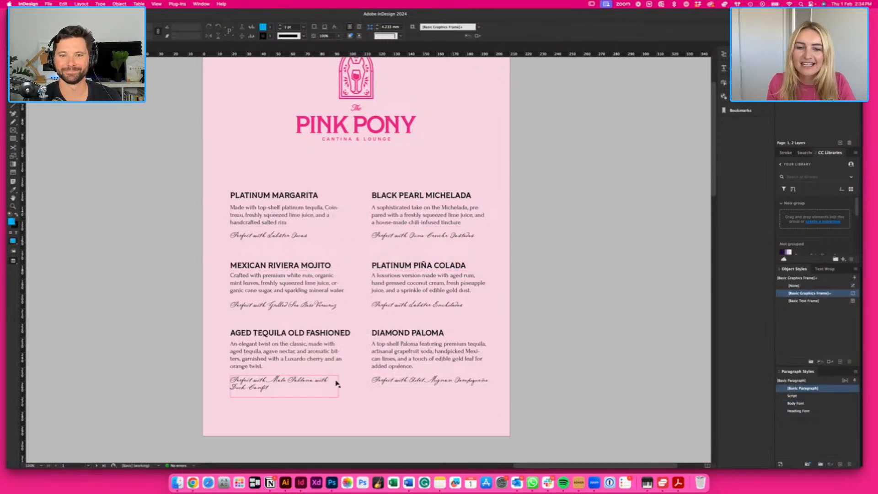
pyautogui.moveTo(259, 188); pyautogui.dragTo(300, 401)
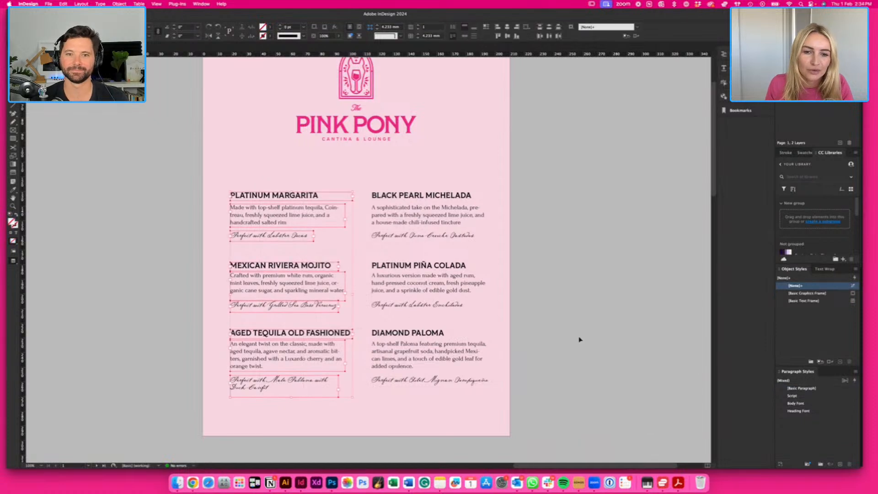
pyautogui.click(565, 309)
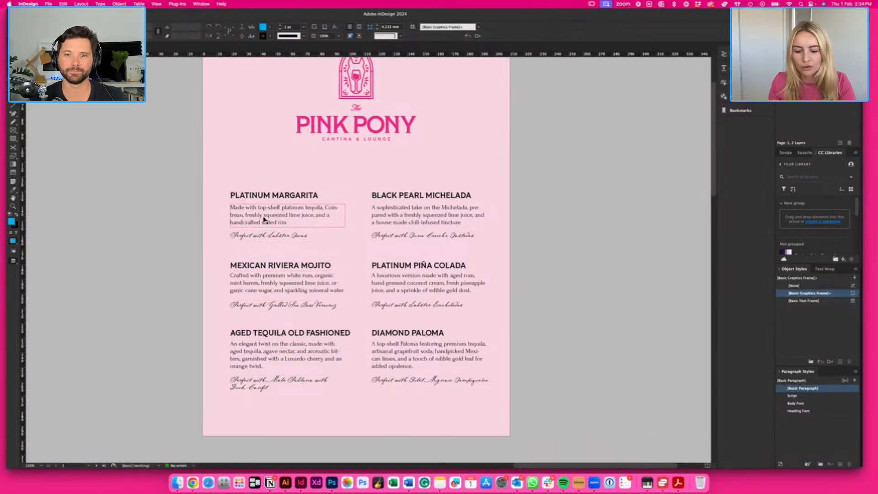
# - Draw a horizontal divider line between the side margins below the bottom row, with no fill and a 1 pt brand-pink stroke
pyautogui.press('w')
pyautogui.moveTo(232, 398); pyautogui.dragTo(481, 402)
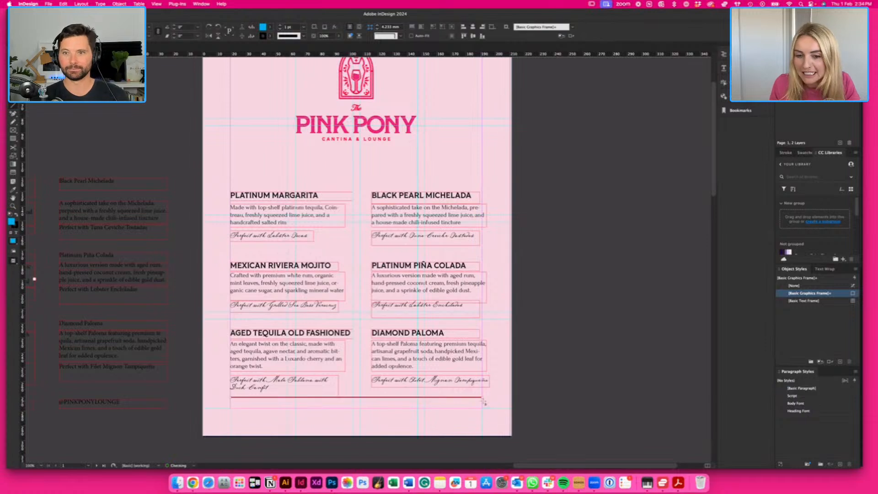
pyautogui.hscroll(-3, 360, 133)
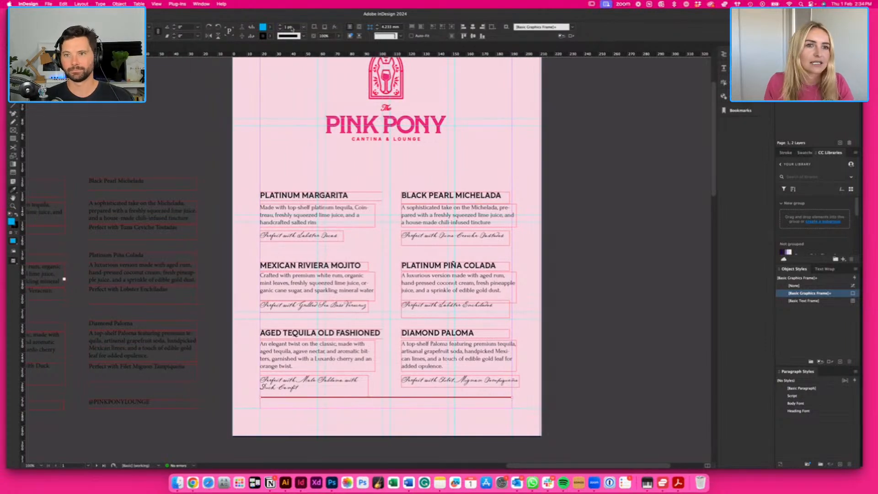
pyautogui.click(270, 27)
pyautogui.click(209, 48)
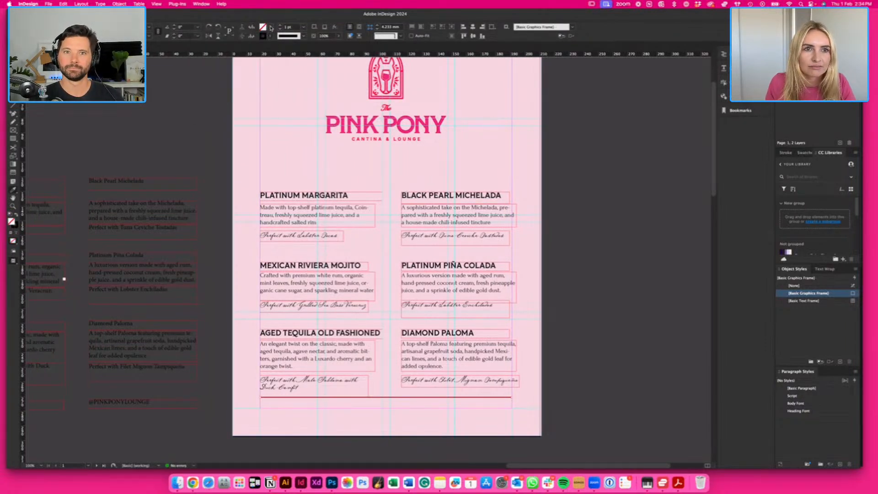
pyautogui.click(270, 36)
pyautogui.click(216, 87)
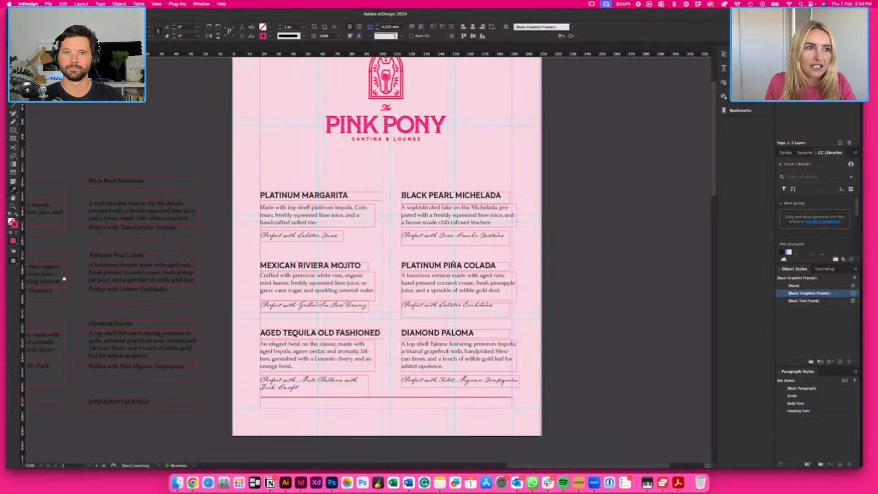
pyautogui.press('super+shift+a')
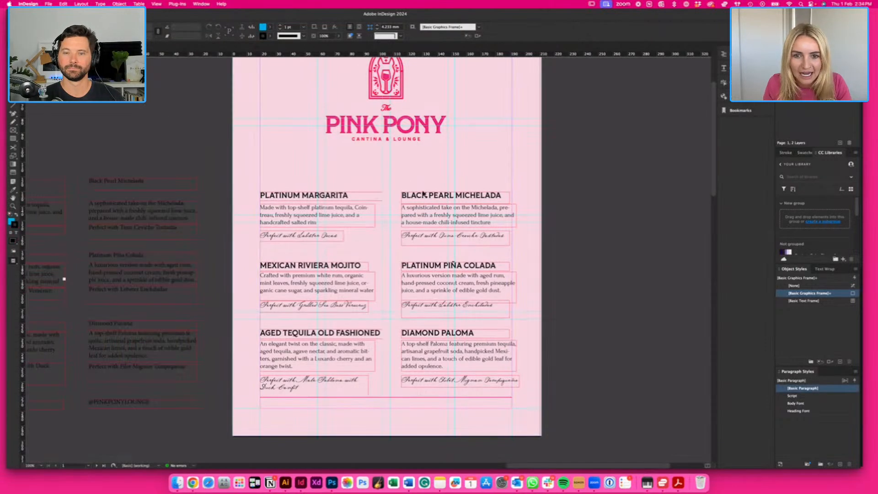
# - Shift the right column's drink texts together slightly left so their right edge meets the end of the divider line
pyautogui.moveTo(490, 174); pyautogui.dragTo(495, 366)
pyautogui.press('w')
pyautogui.click(599, 367)
pyautogui.press('w')
pyautogui.press('w')
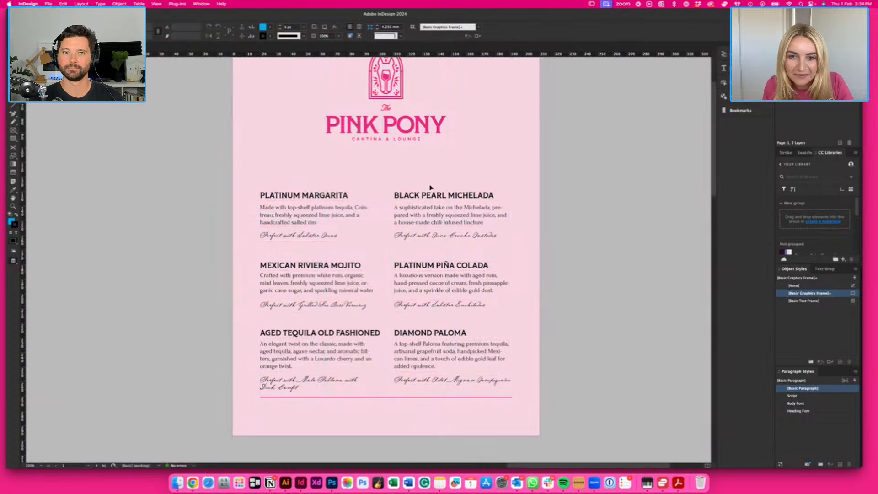
pyautogui.press('w')
pyautogui.press('w')
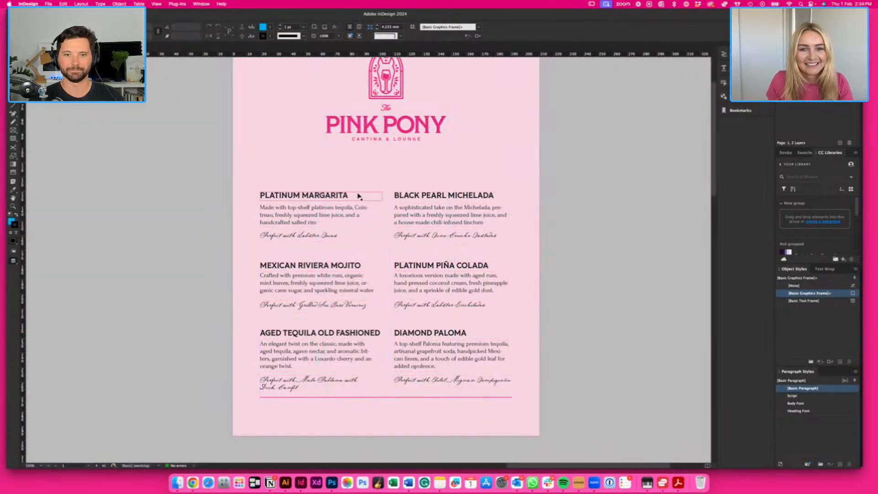
pyautogui.hscroll(-5, 171, 186)
pyautogui.press('w')
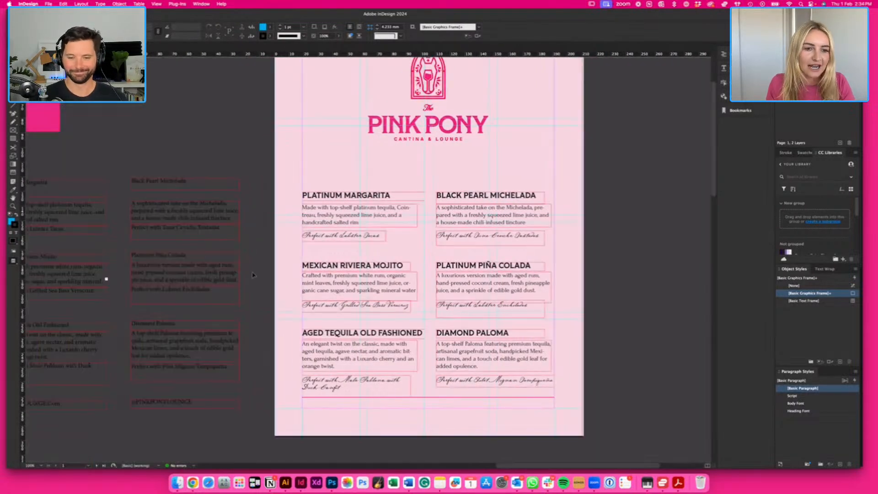
# - Switch to Illustrator and select the cocktail glass with the citrus slice on the lower drinks artboard
pyautogui.click(286, 482)
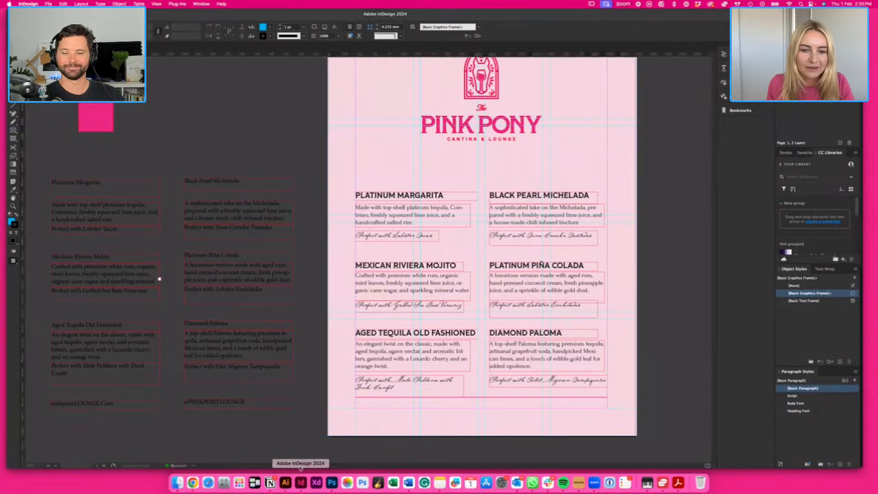
pyautogui.scroll(-10, 320, 352)
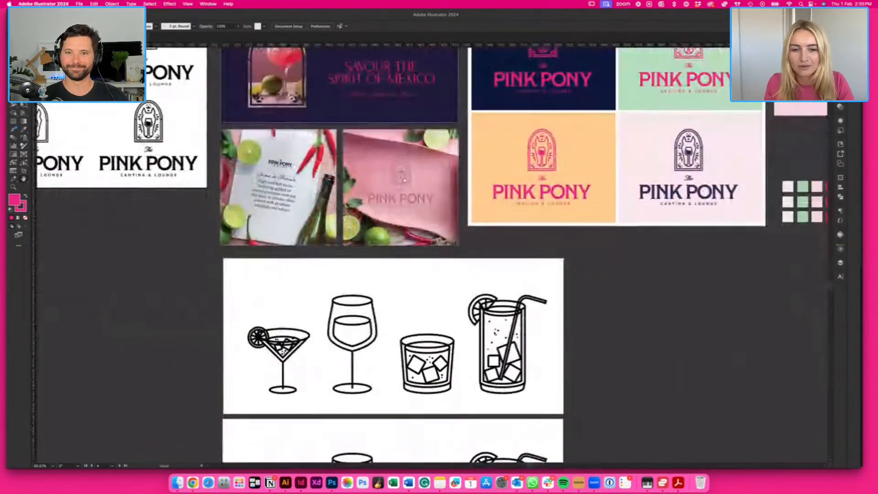
pyautogui.scroll(-6, 550, 345)
pyautogui.scroll(-2, 598, 328)
pyautogui.moveTo(231, 288); pyautogui.dragTo(302, 401)
pyautogui.click(301, 401)
pyautogui.press('v')
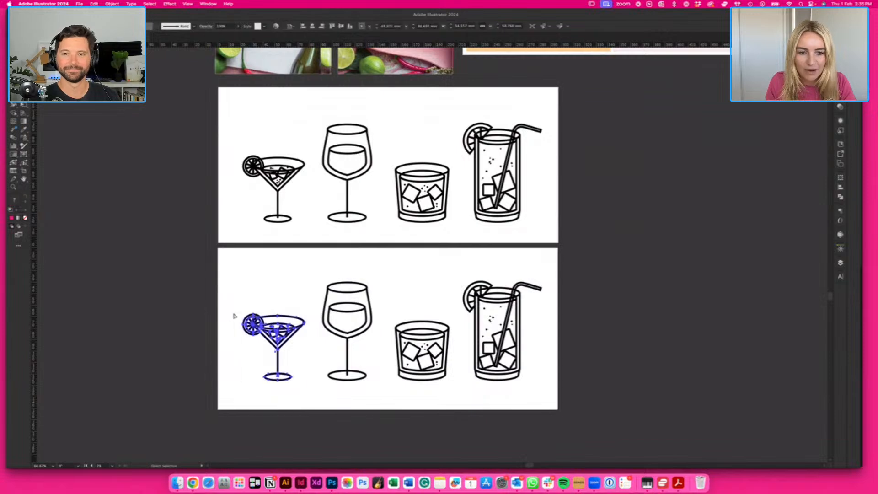
pyautogui.click(238, 315)
# - Add the selected cocktail glass to the Mexican Pony library as a graphic
pyautogui.click(300, 488)
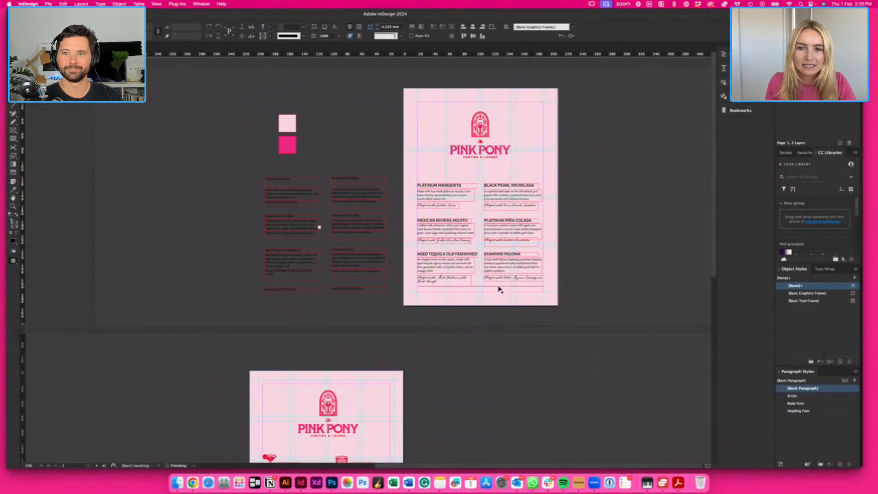
pyautogui.click(285, 482)
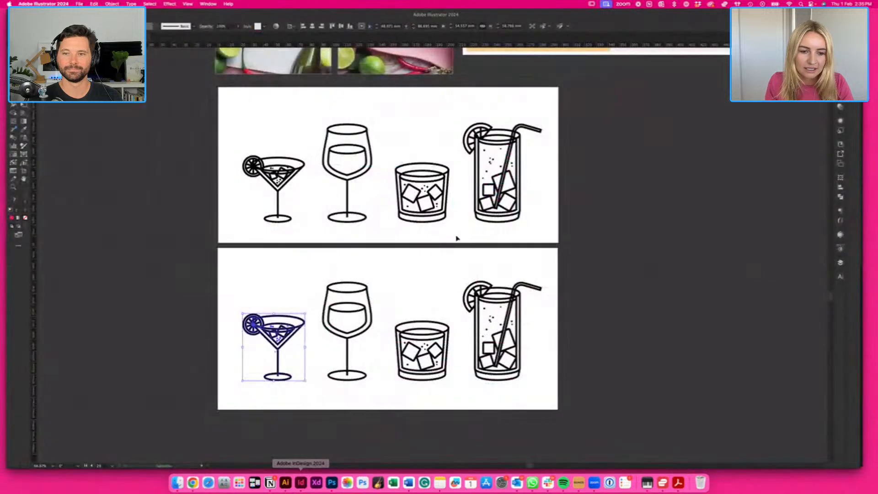
pyautogui.click(840, 144)
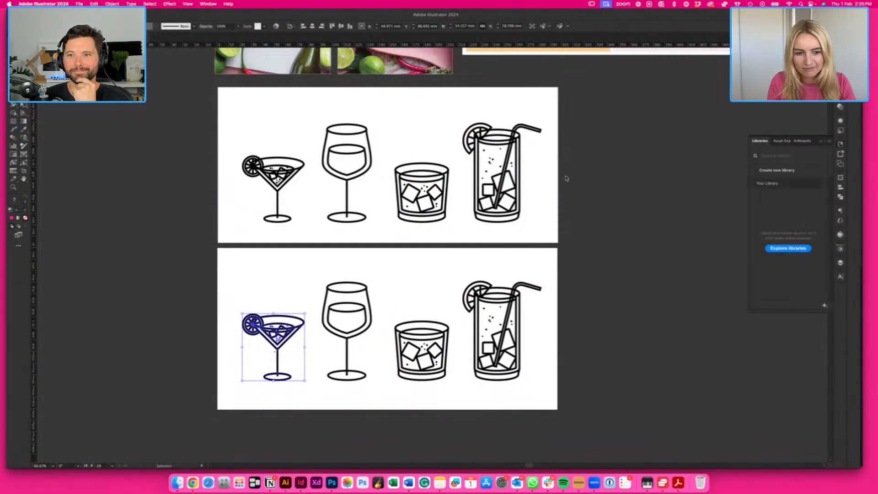
pyautogui.click(817, 305)
pyautogui.click(807, 287)
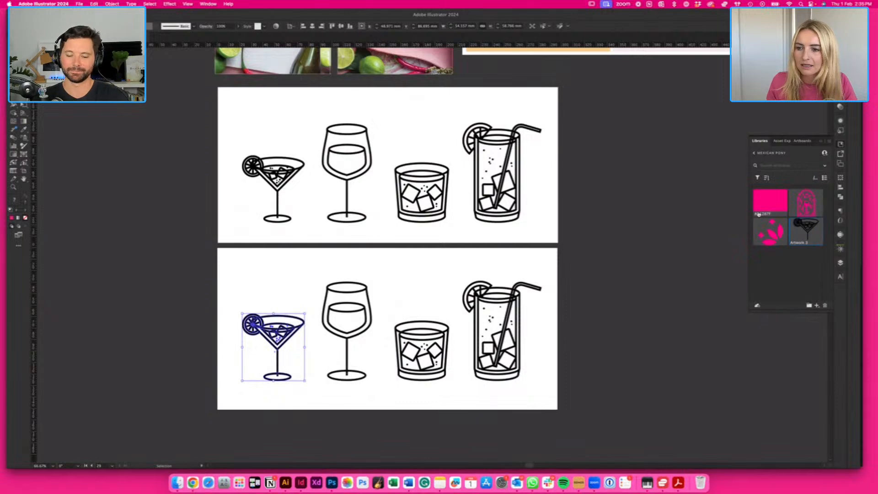
# - Open the cocktail glass graphic from the Mexican Pony library for editing and select all of its artwork
pyautogui.click(300, 482)
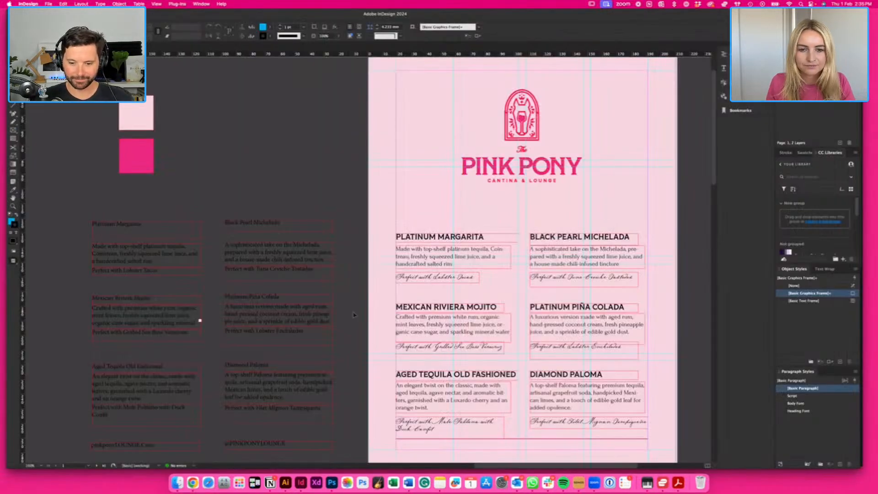
pyautogui.click(286, 482)
pyautogui.doubleClick(806, 233)
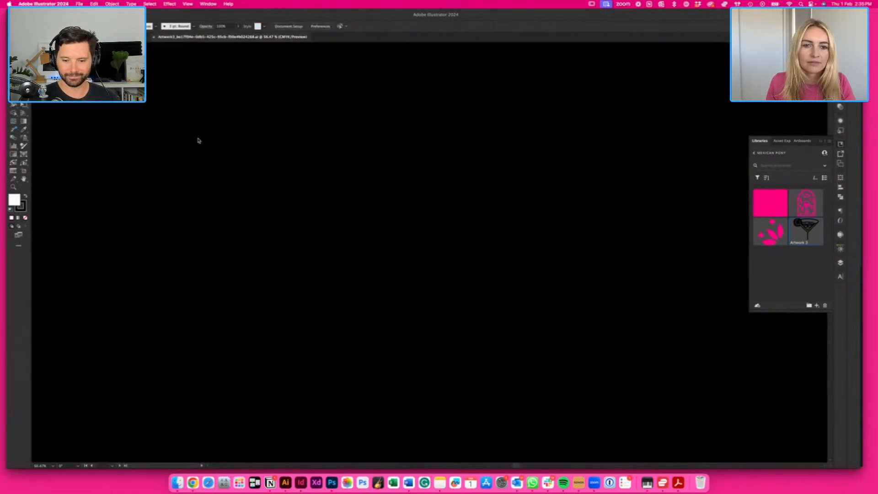
pyautogui.moveTo(185, 51); pyautogui.dragTo(566, 300)
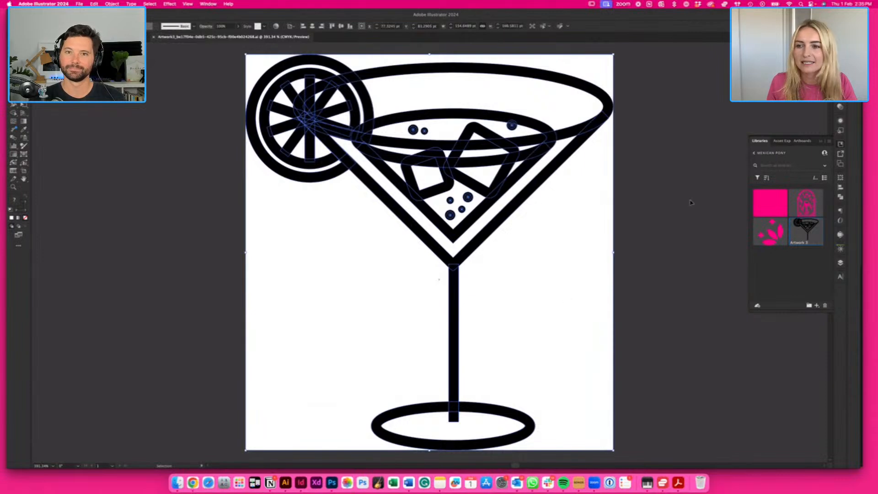
# - Add the pink fill colour of the navy tile's Pink Pony wordmark to the library and apply it to the cocktail glass artwork
pyautogui.press('super+w')
pyautogui.scroll(10, 280, 247)
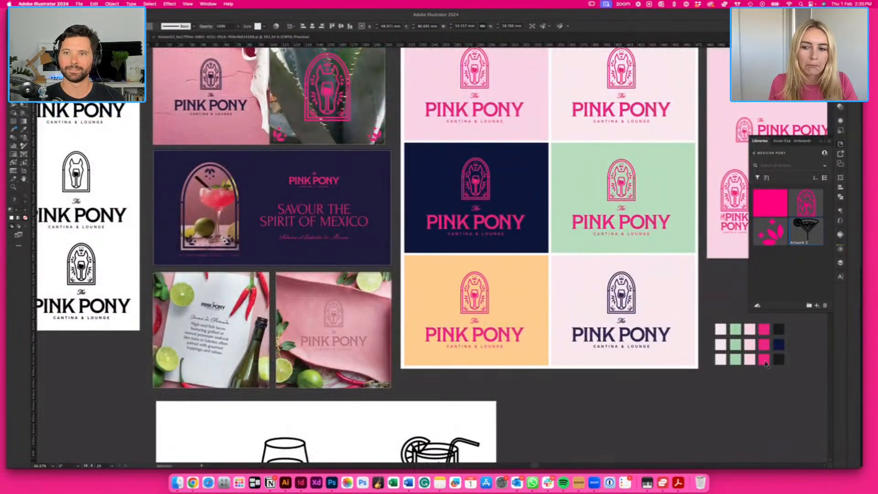
pyautogui.click(497, 230)
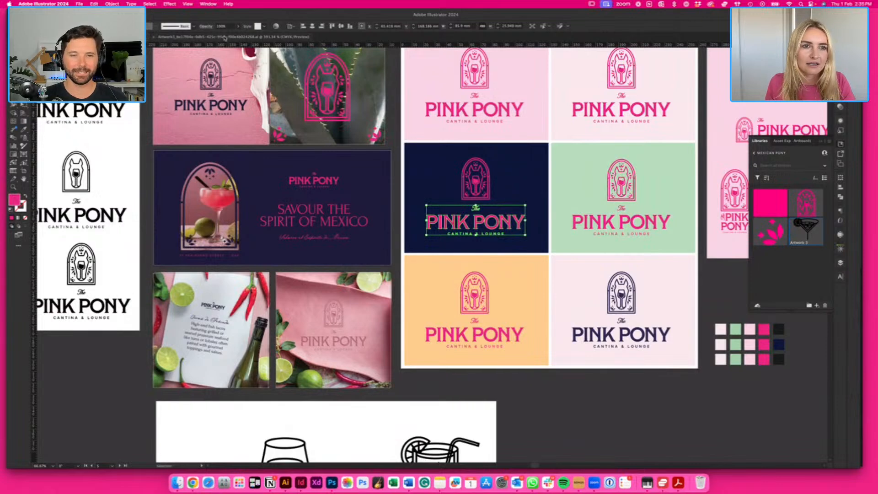
pyautogui.click(817, 306)
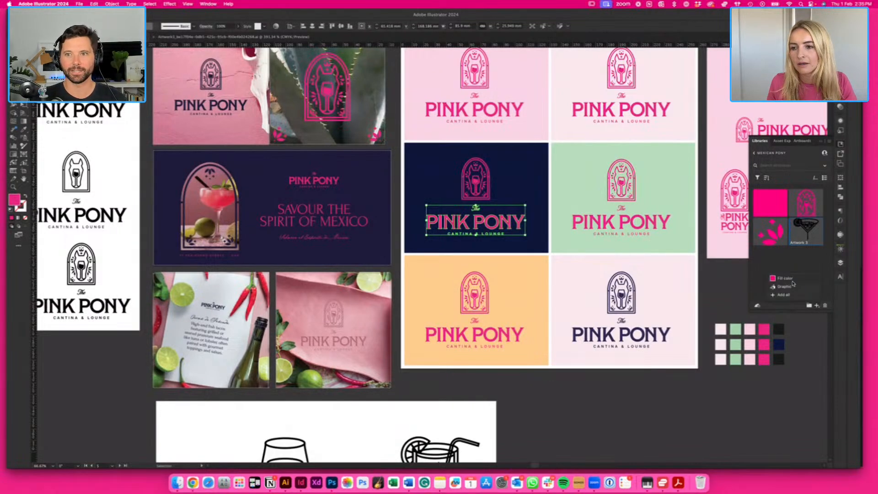
pyautogui.click(788, 278)
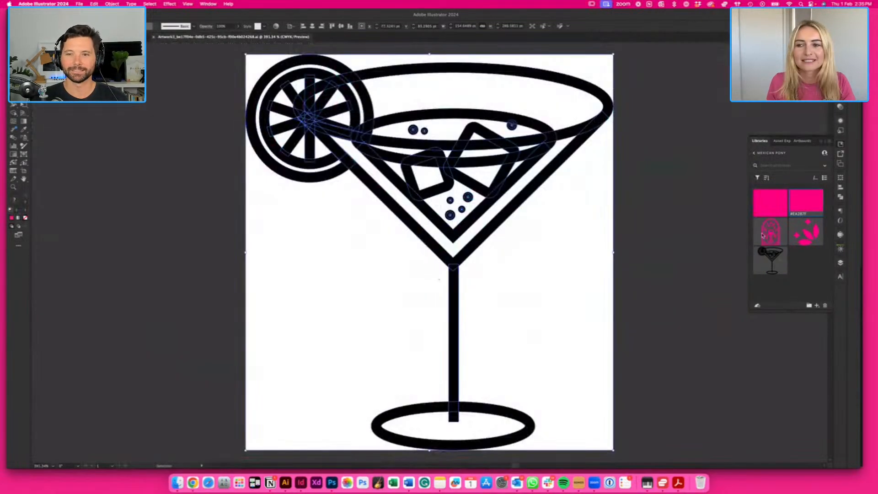
pyautogui.click(798, 209)
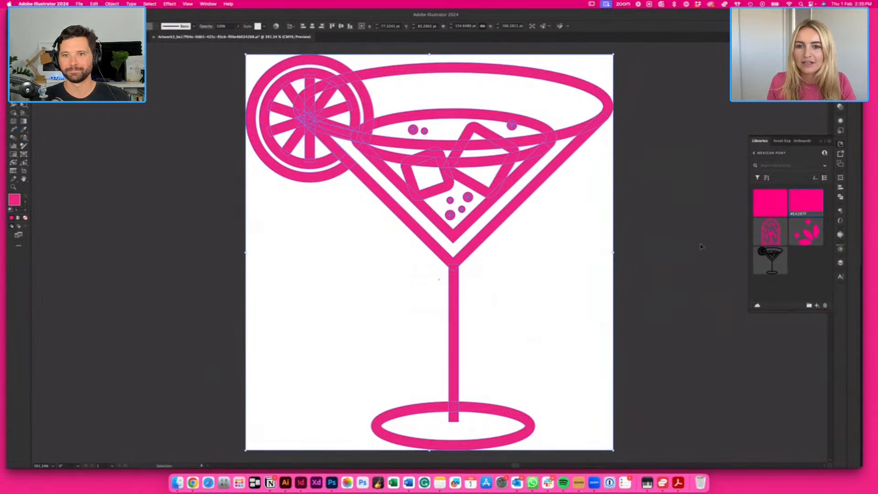
pyautogui.click(680, 245)
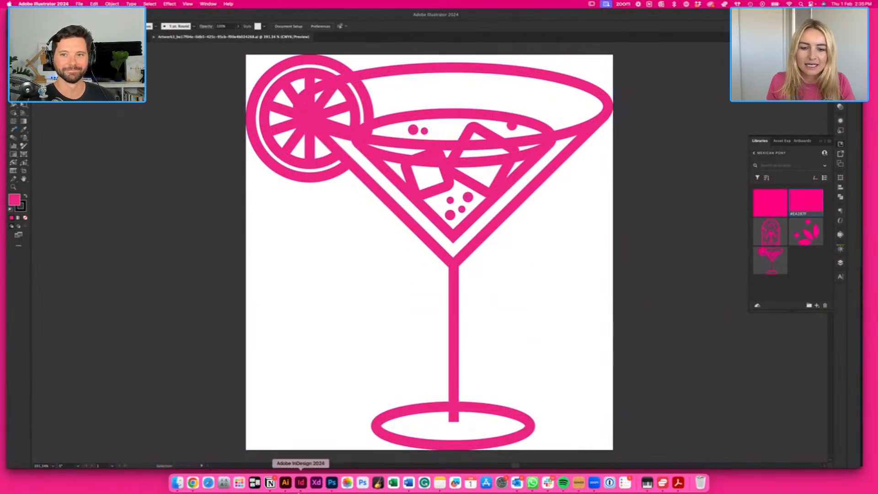
# - Switch back to InDesign and open the Mexican Pony library there
pyautogui.click(301, 482)
pyautogui.hscroll(4, 551, 235)
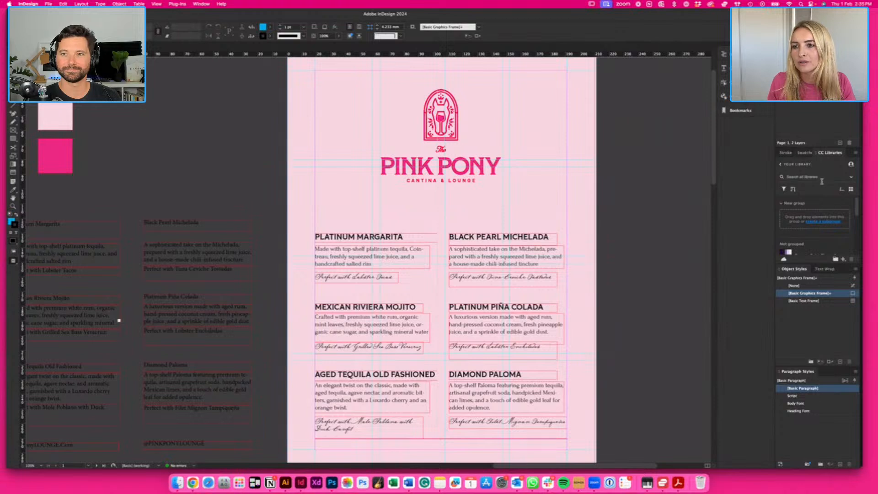
pyautogui.click(781, 164)
pyautogui.click(804, 207)
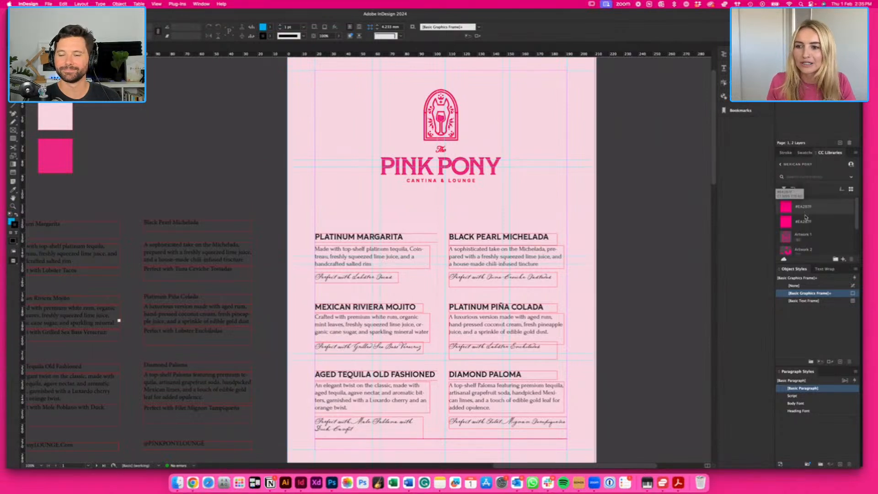
# - Place the cocktail glass graphic from the library above the Platinum Margarita heading, aligned with the left column, and turn on preview mode
pyautogui.scroll(-1, 821, 239)
pyautogui.moveTo(821, 237); pyautogui.dragTo(312, 143)
pyautogui.moveTo(378, 205); pyautogui.dragTo(330, 212)
pyautogui.press('w')
pyautogui.click(221, 198)
# - Examine the finished menu version on the second page, especially the drink illustrations beside the Platinum Margarita and Black Pearl Michelada headings
pyautogui.scroll(-3, 222, 196)
pyautogui.hscroll(2, 222, 197)
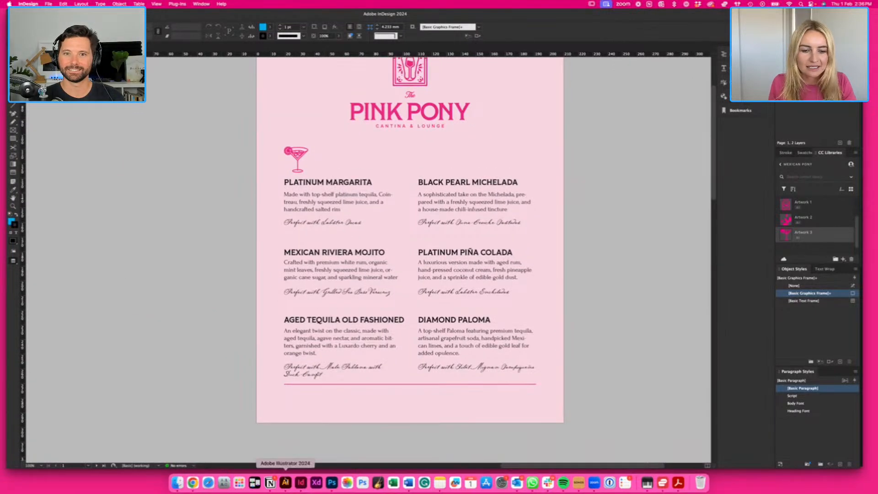
pyautogui.hscroll(-5, 288, 255)
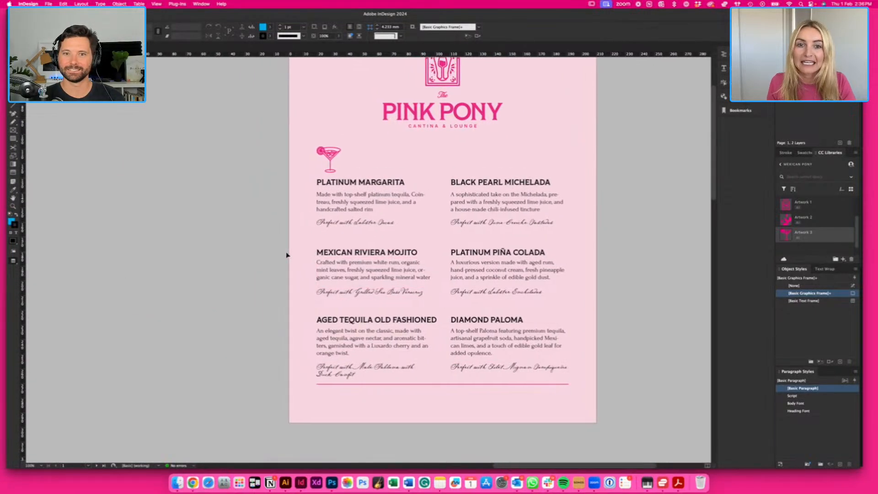
pyautogui.hscroll(-10, 287, 254)
pyautogui.scroll(-3, 286, 254)
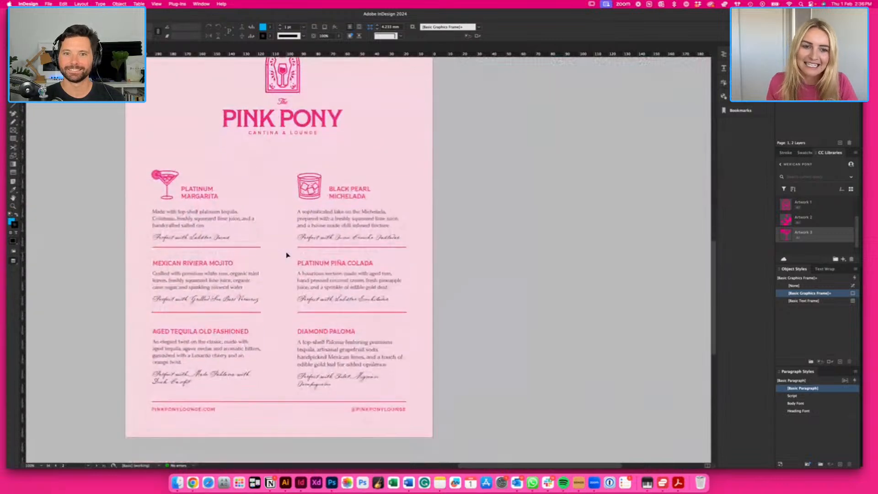
pyautogui.scroll(-1, 595, 291)
pyautogui.hscroll(-3, 595, 290)
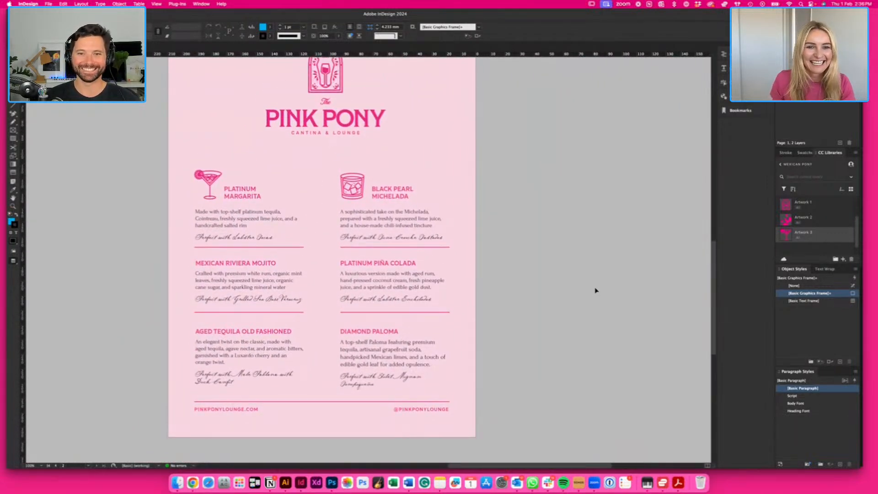
pyautogui.scroll(1, 595, 290)
pyautogui.hscroll(-1, 595, 290)
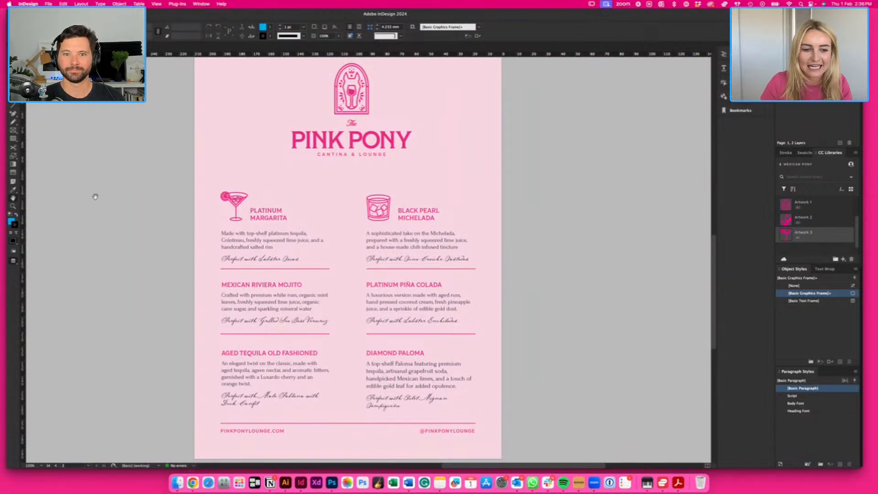
pyautogui.hscroll(-3, 97, 195)
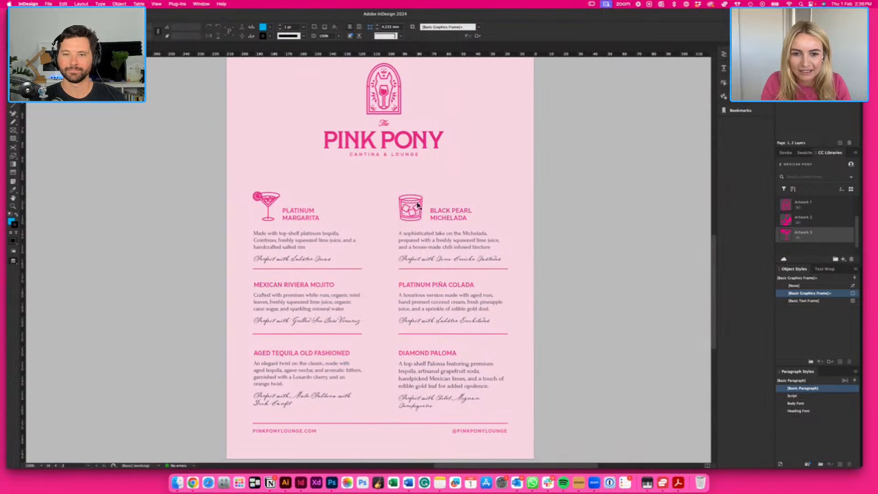
pyautogui.press('super+minus')
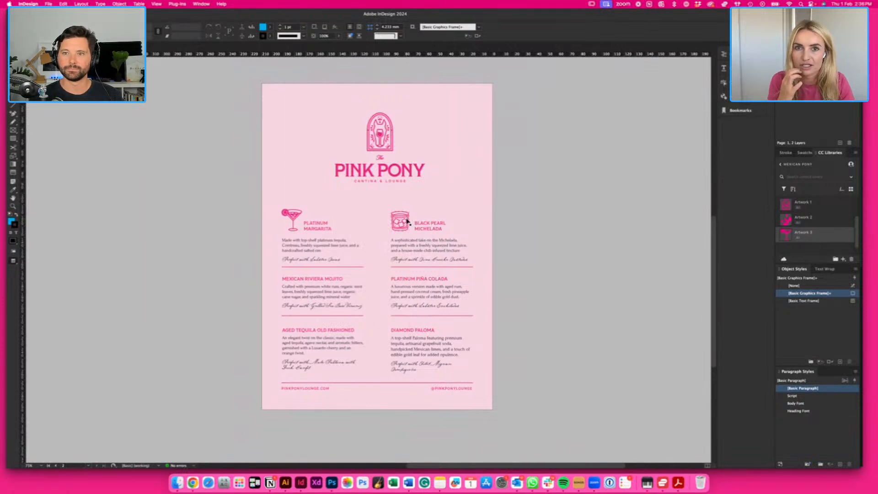
pyautogui.press('super+equal')
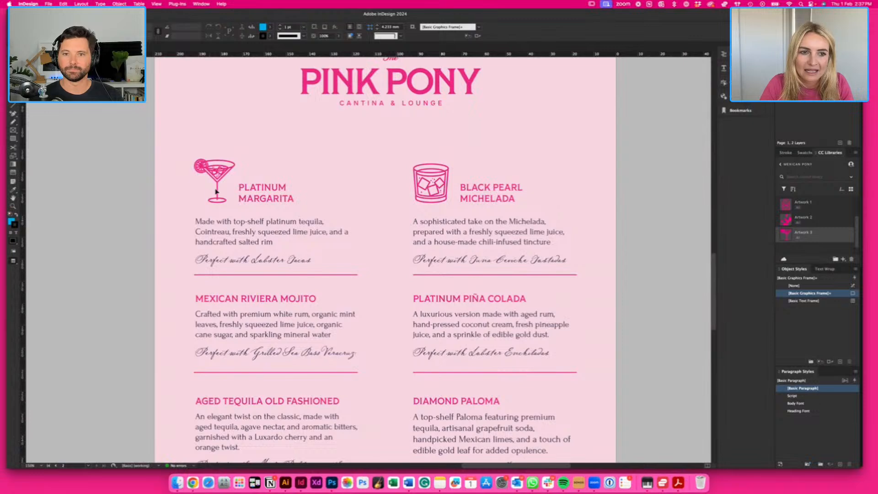
pyautogui.hscroll(-3, 223, 186)
pyautogui.scroll(1, 223, 186)
pyautogui.press('super+equal')
pyautogui.press('super+equal')
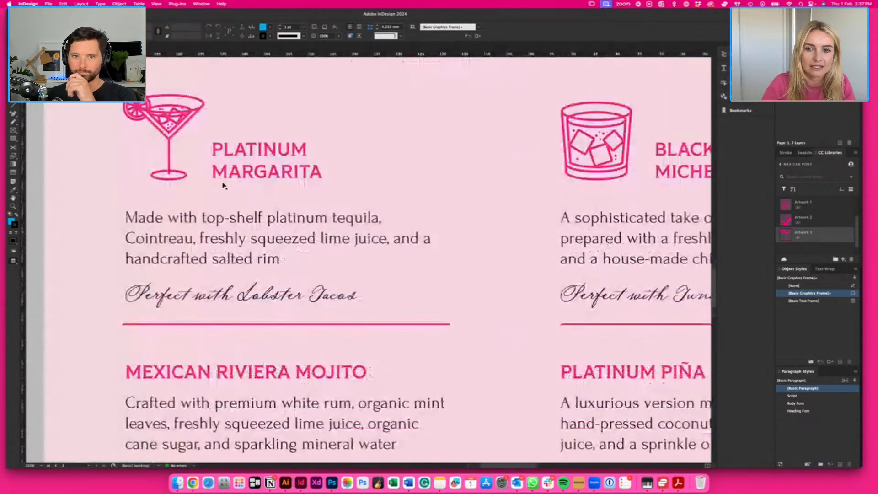
pyautogui.click(175, 128)
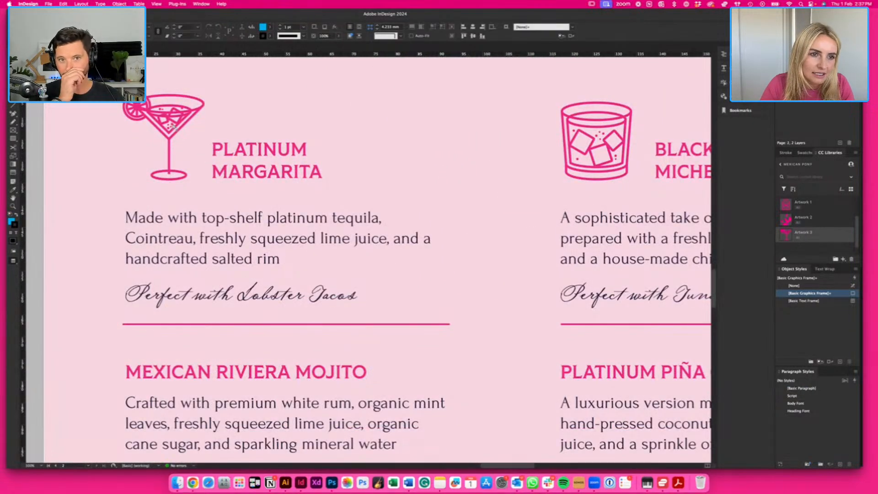
pyautogui.click(393, 174)
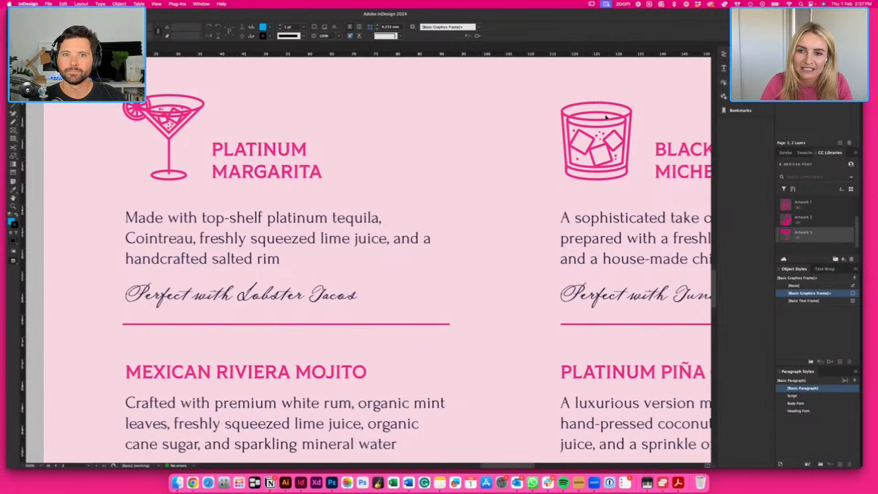
# - Try the cocktail glass beside the Black Pearl Michelada tumbler and restore its original position and size
pyautogui.click(178, 117)
pyautogui.moveTo(178, 118); pyautogui.dragTo(559, 126)
pyautogui.press('super+z')
pyautogui.press('super+z')
pyautogui.click(492, 136)
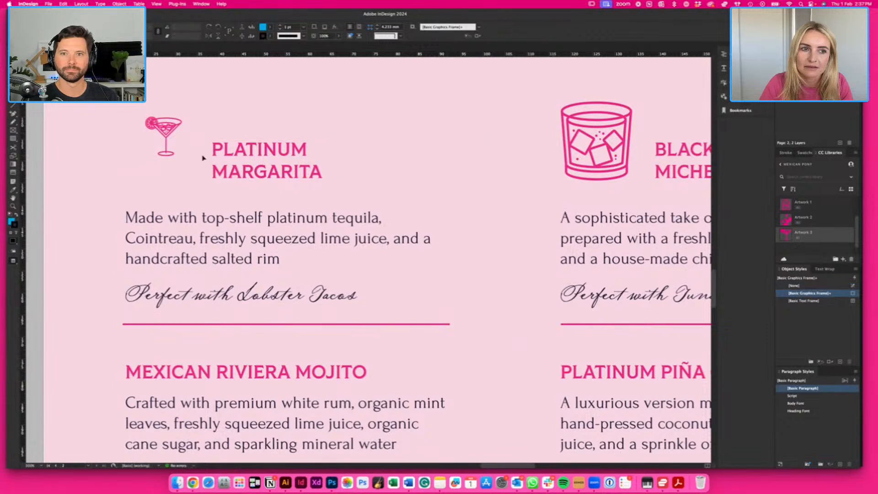
pyautogui.press('super+minus')
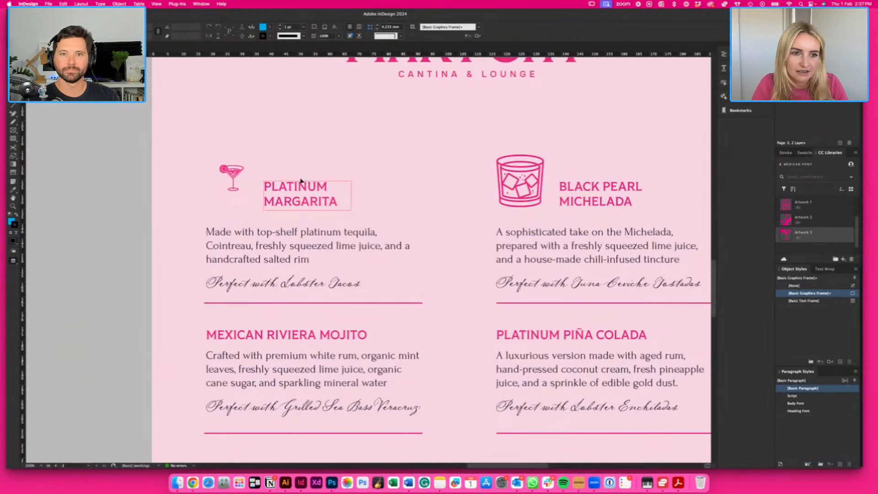
pyautogui.press('super+shift+z')
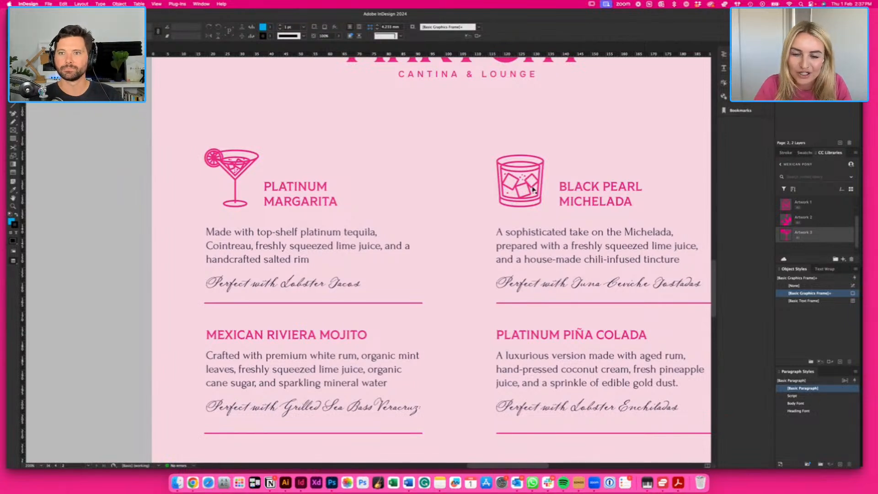
pyautogui.press('super+minus')
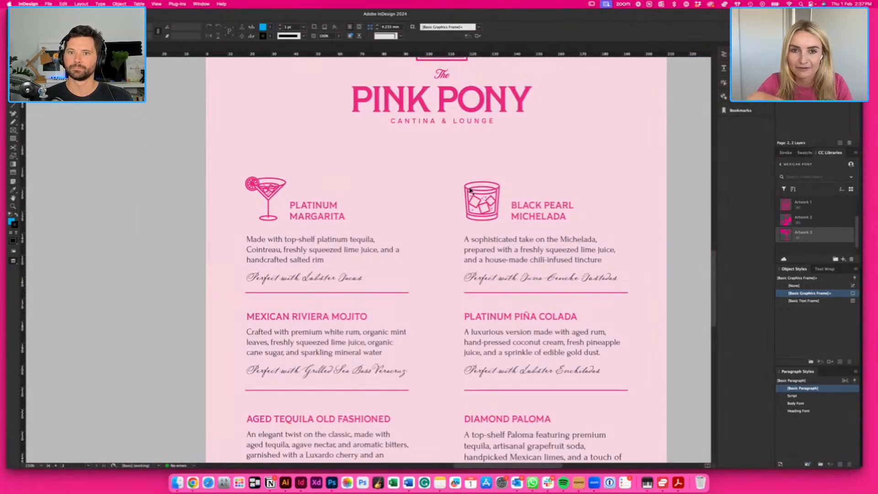
pyautogui.hscroll(2, 470, 190)
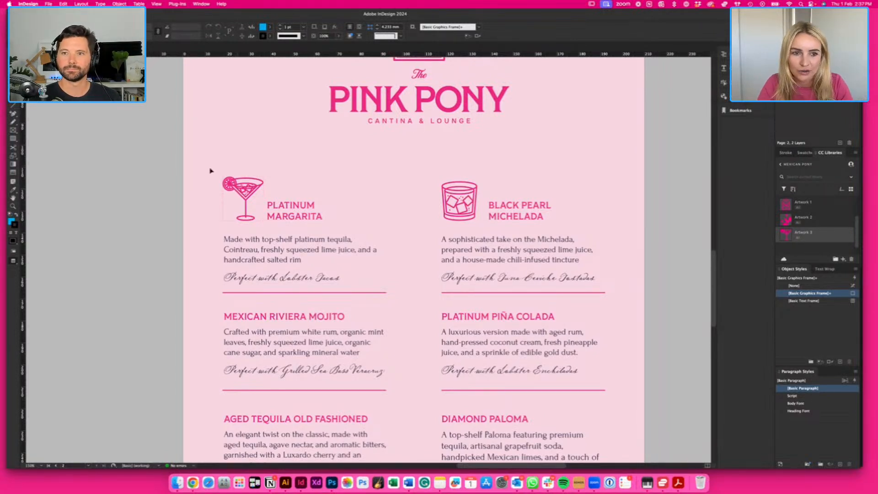
pyautogui.press('super+minus')
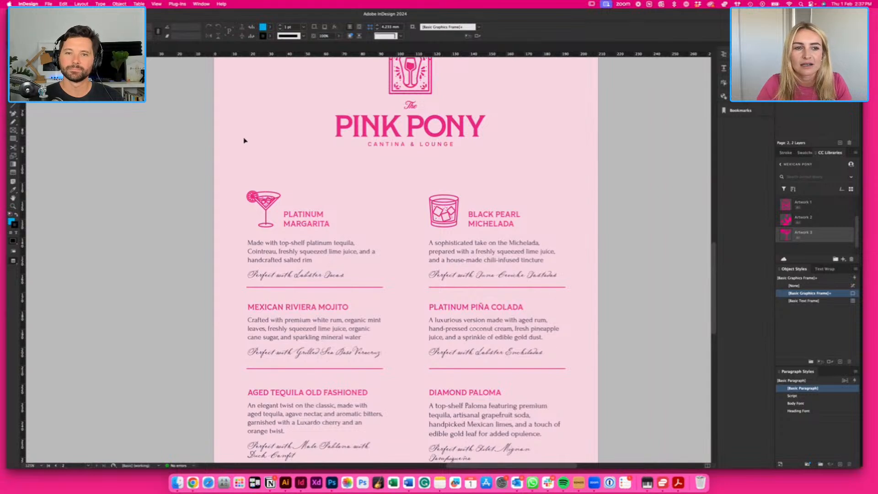
pyautogui.press('super+minus')
pyautogui.press('super+minus')
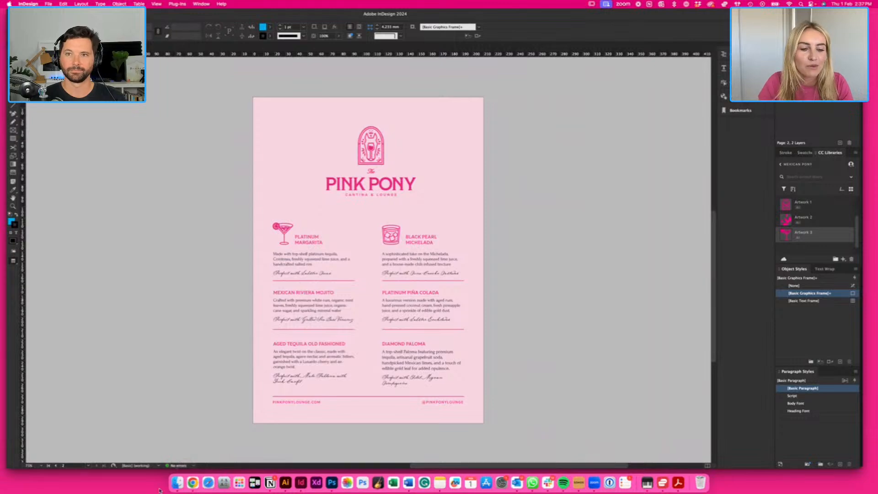
# - Switch to Adobe Firefly in Chrome, open Text to image and browse the gallery of generated images
pyautogui.click(192, 482)
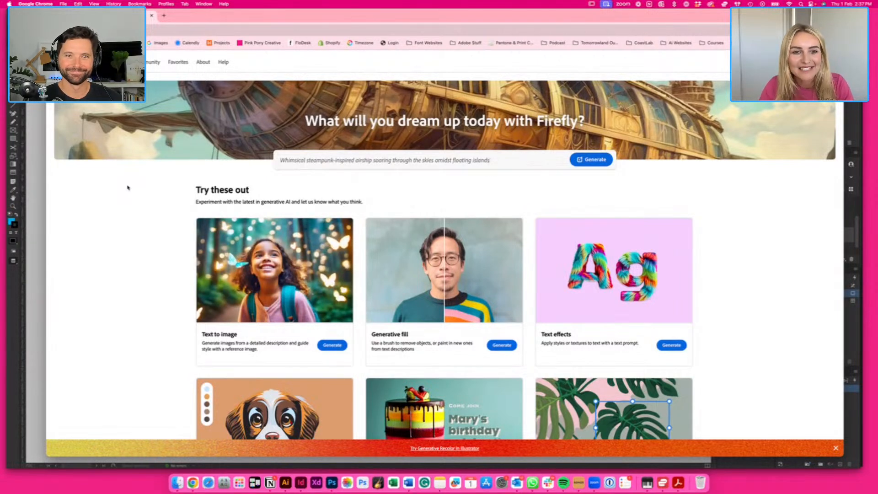
pyautogui.click(325, 307)
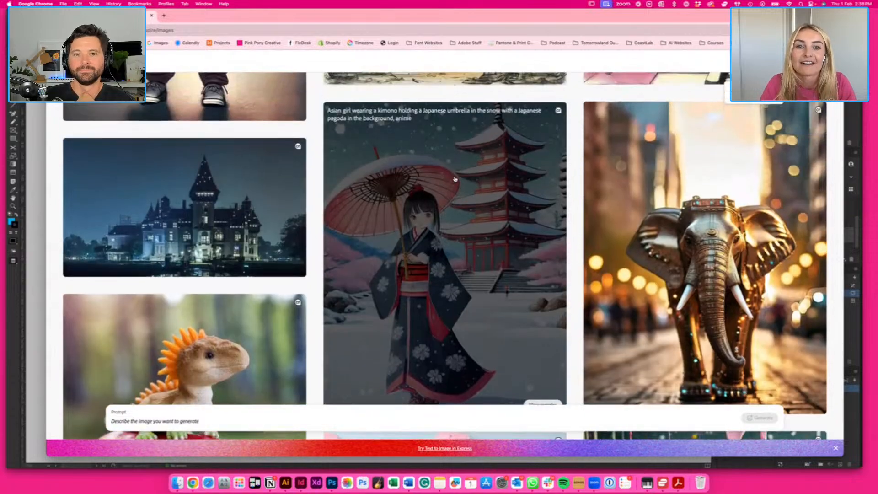
pyautogui.scroll(6, 455, 180)
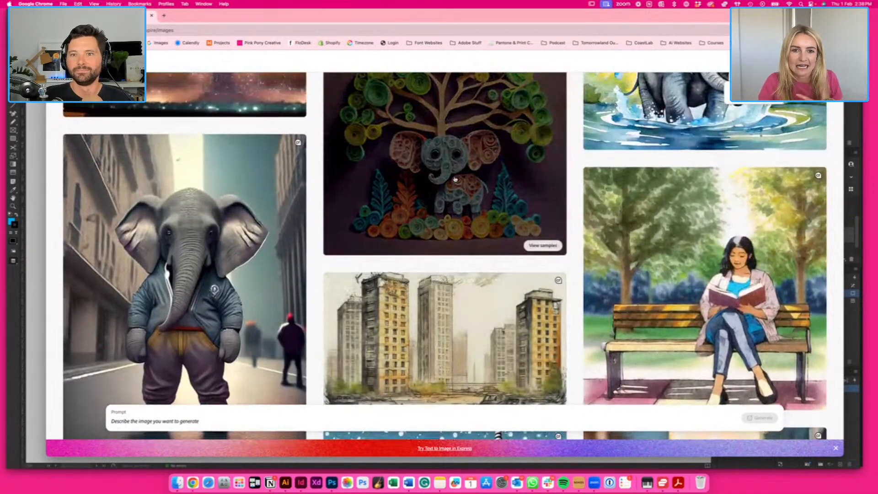
pyautogui.scroll(8, 455, 180)
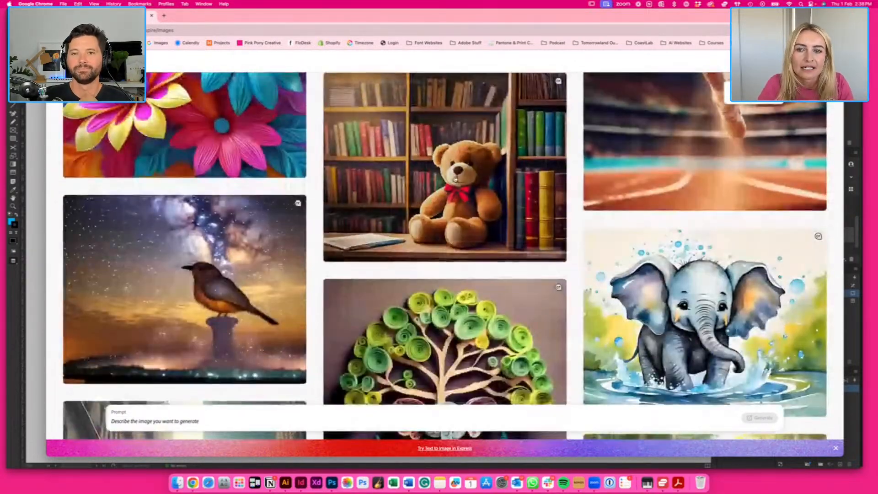
pyautogui.scroll(8, 454, 178)
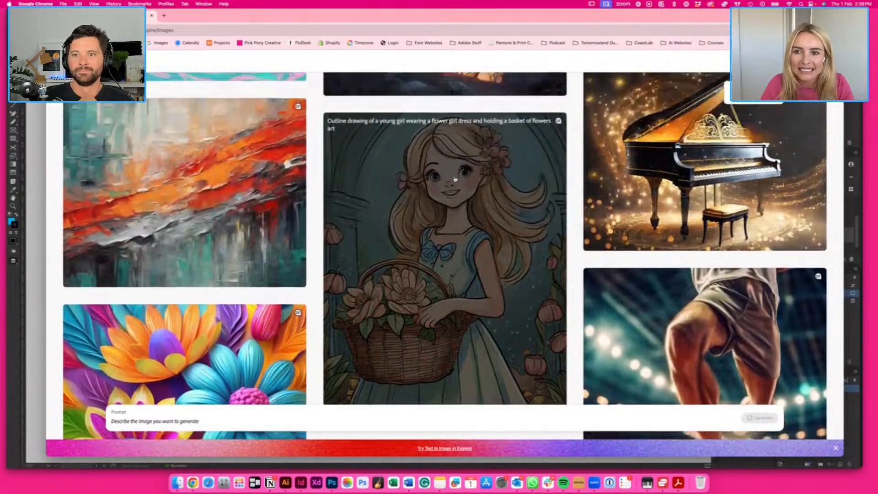
pyautogui.scroll(6, 454, 178)
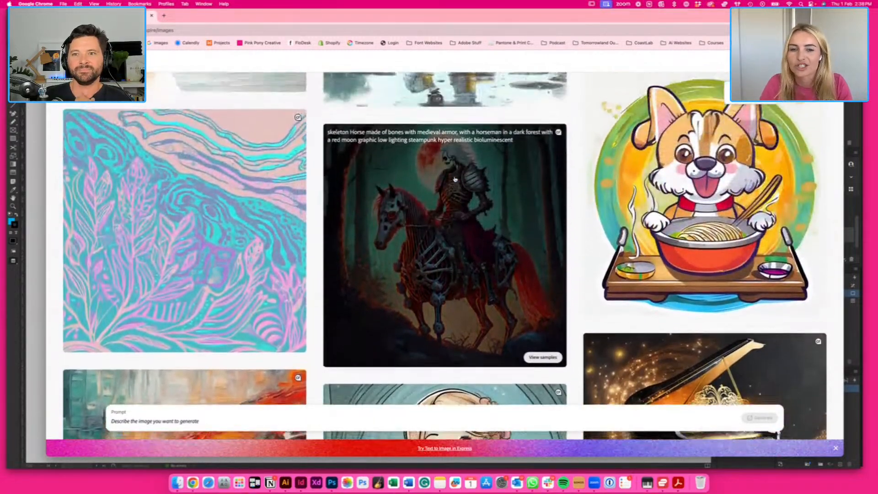
pyautogui.scroll(8, 453, 178)
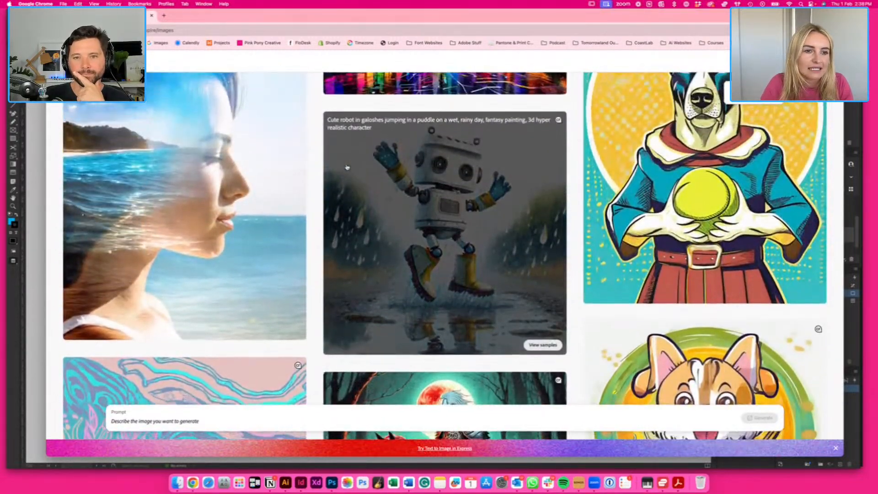
pyautogui.scroll(3, 241, 184)
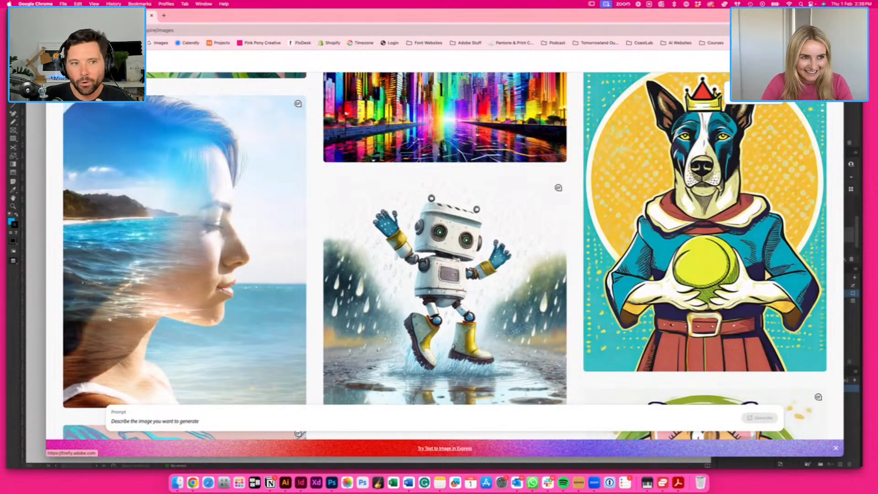
# - Return to the Firefly home page and replace the sample prompt with "Photograph of realistic"
pyautogui.click(80, 61)
pyautogui.tripleClick(304, 161)
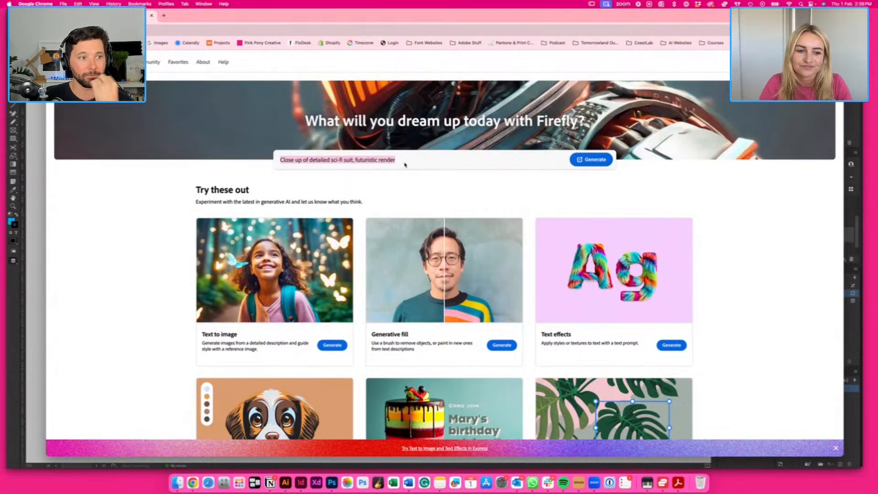
pyautogui.press('BackSpace')
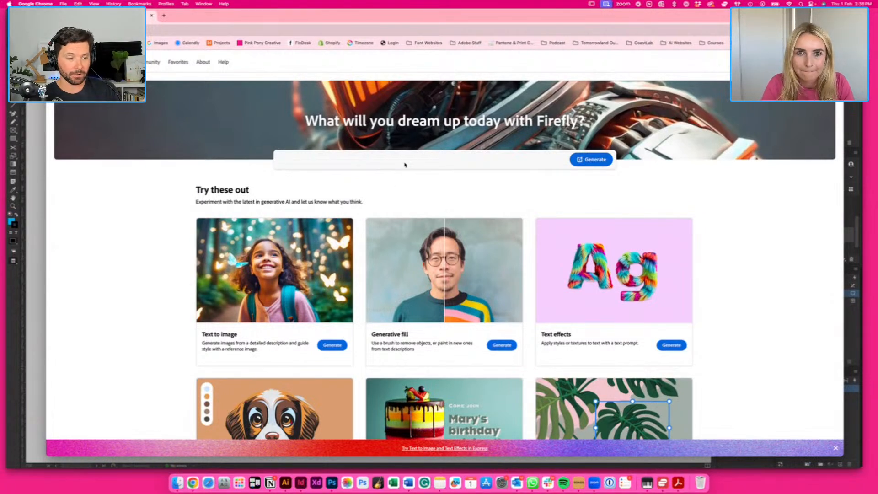
pyautogui.write('bird')
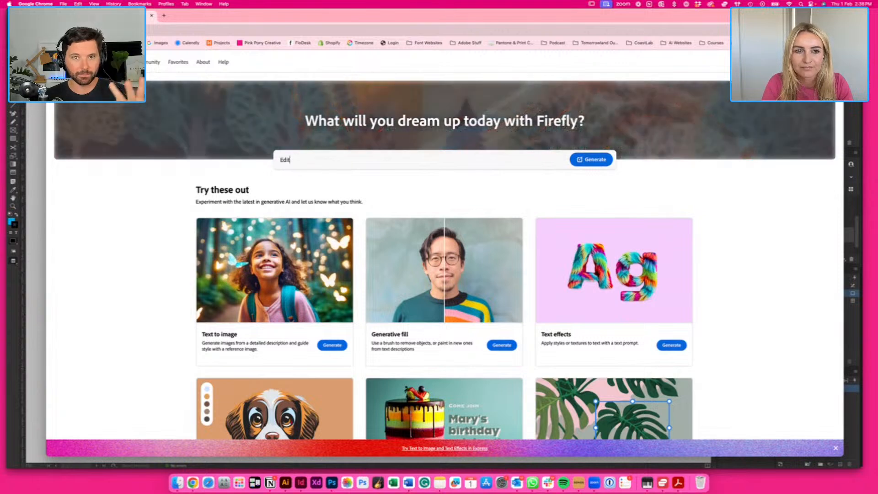
pyautogui.press('BackSpace')
pyautogui.press('BackSpace')
pyautogui.press('BackSpace')
pyautogui.press('BackSpace')
pyautogui.write('Photograph of')
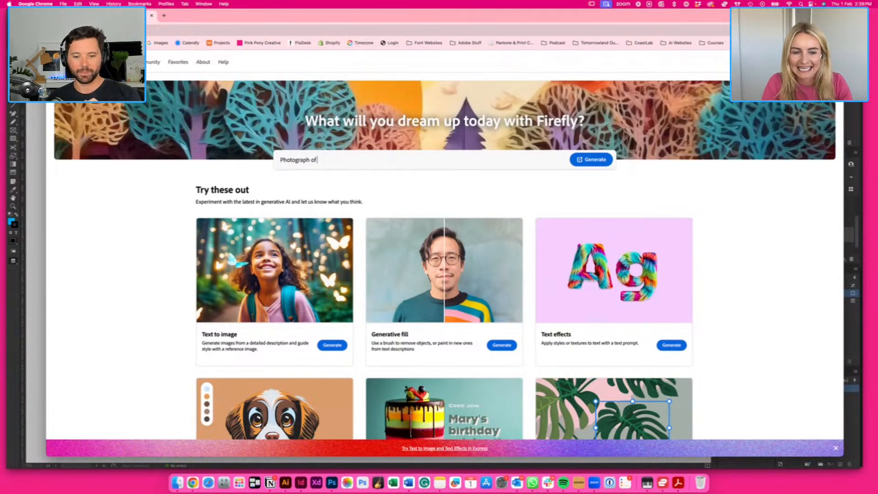
pyautogui.write(' realistic')
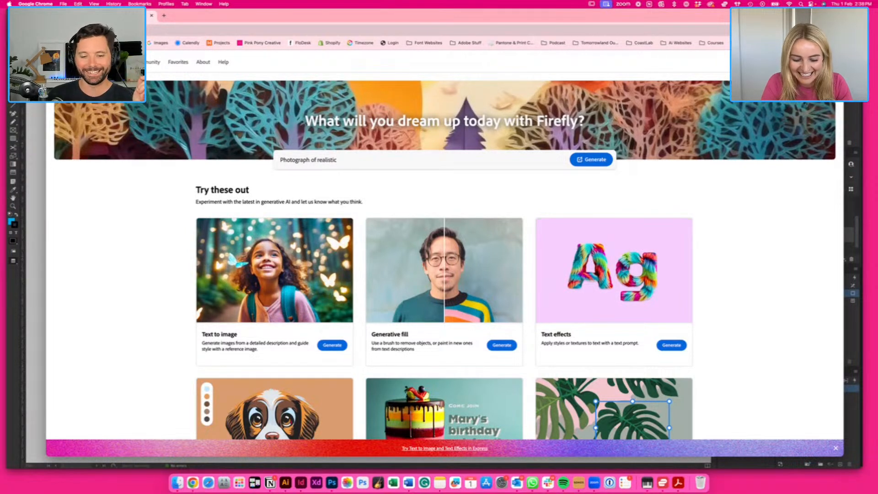
# - Add "Top View" at the start of the prompt and leave it reading "Top View Photograph of realistic"
pyautogui.write(' top v')
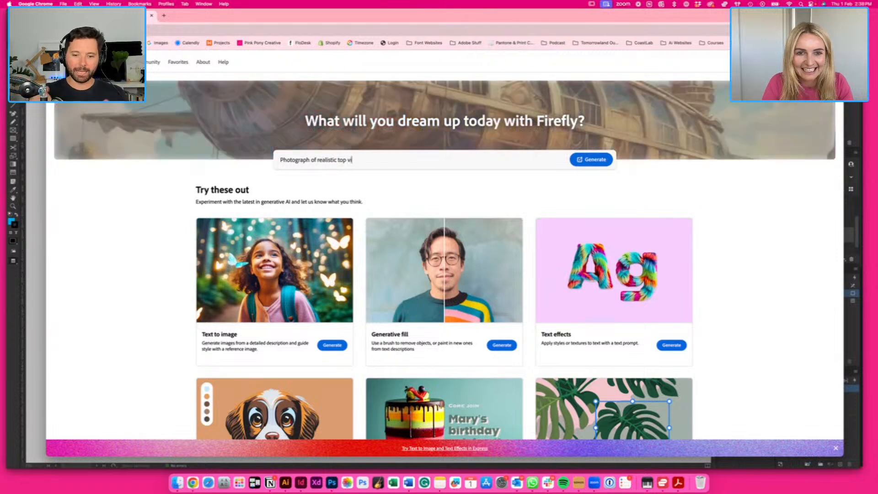
pyautogui.click(278, 164)
pyautogui.write('Top View')
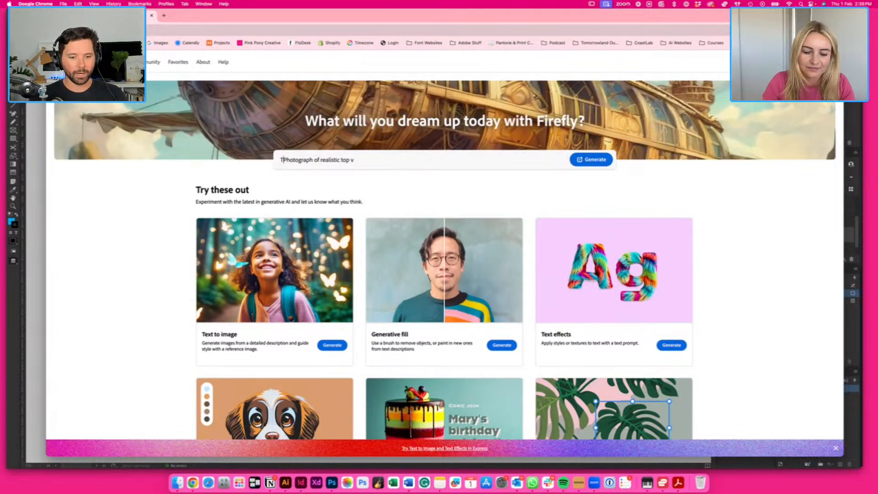
pyautogui.click(375, 159)
pyautogui.press('BackSpace')
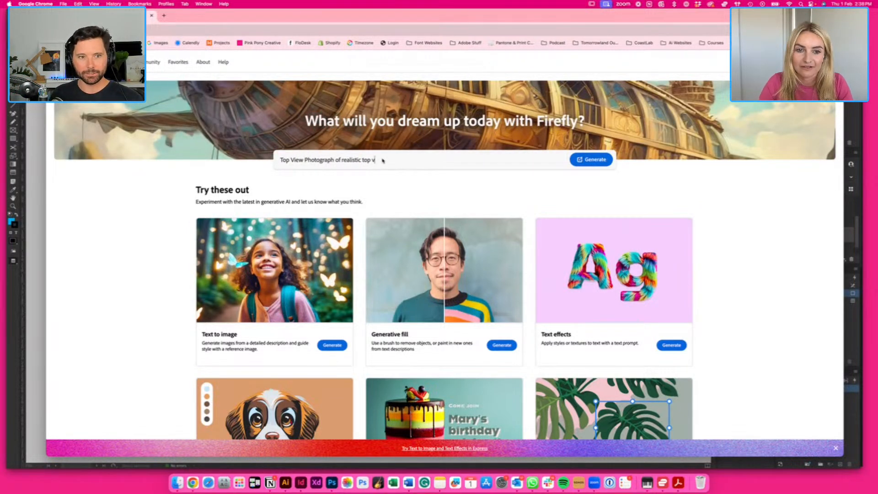
pyautogui.press('BackSpace')
pyautogui.press('BackSpace')
pyautogui.press('BackSpace')
pyautogui.press('BackSpace')
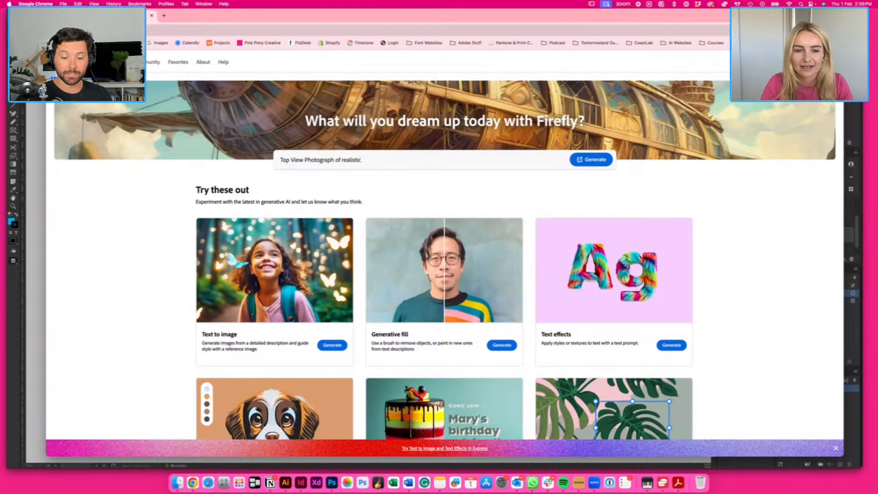
# - Extend the prompt with "light pink A4 paper, harsh shadows," after "Top View Photograph of realistic"
pyautogui.write('A4 paper,')
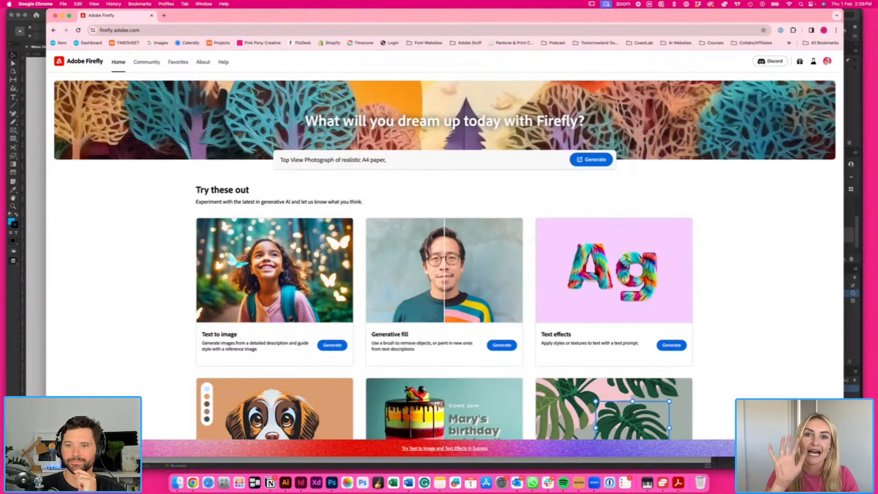
pyautogui.click(363, 160)
pyautogui.write('light pink')
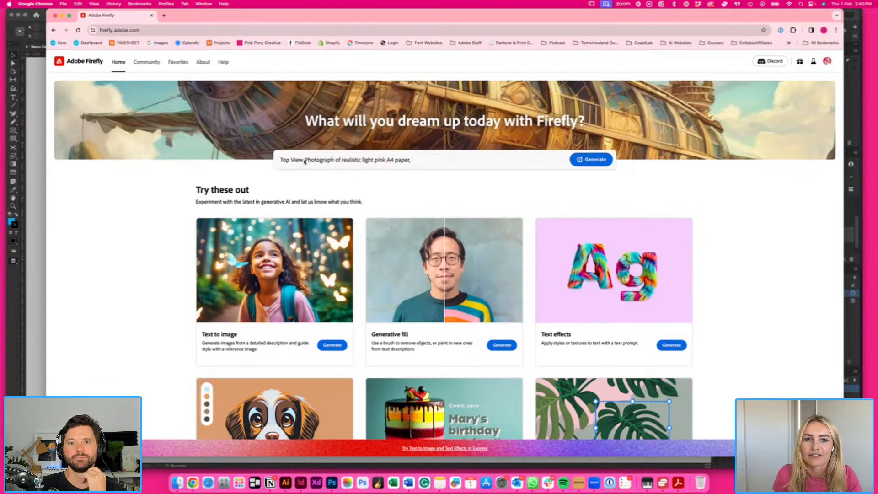
pyautogui.write('harsh sha')
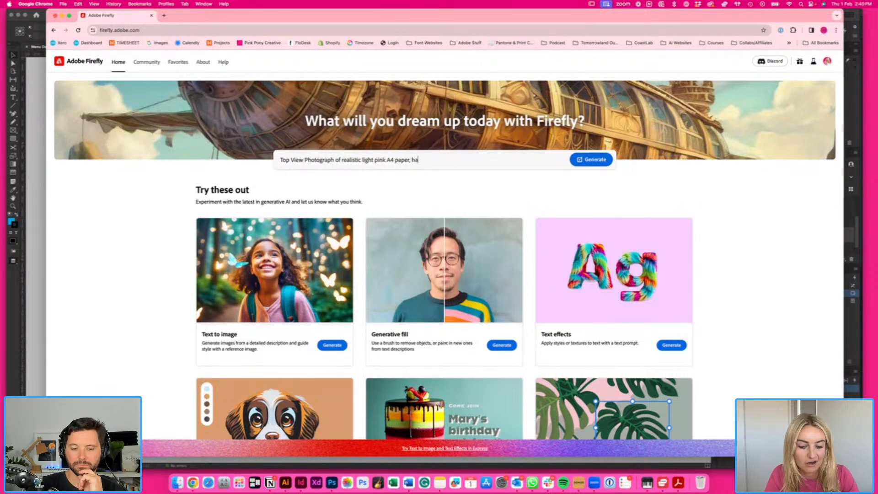
pyautogui.write('dows,')
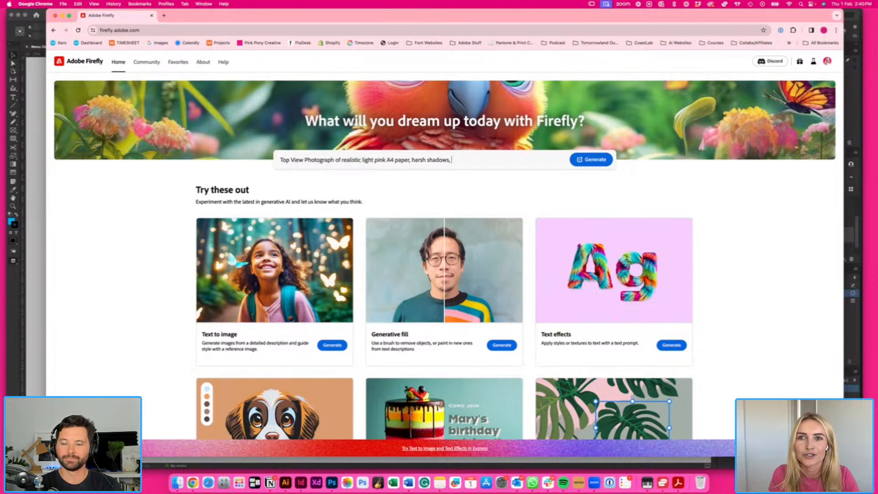
# - Add "dark navy backround," to the end of the prompt
pyautogui.write('dark blue')
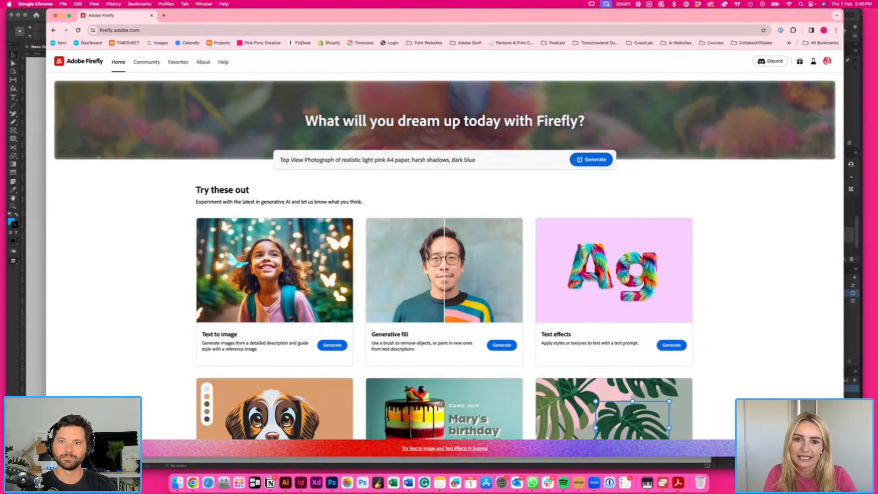
pyautogui.press('BackSpace')
pyautogui.press('BackSpace')
pyautogui.press('BackSpace')
pyautogui.press('BackSpace')
pyautogui.press('BackSpace')
pyautogui.write('navy backround,')
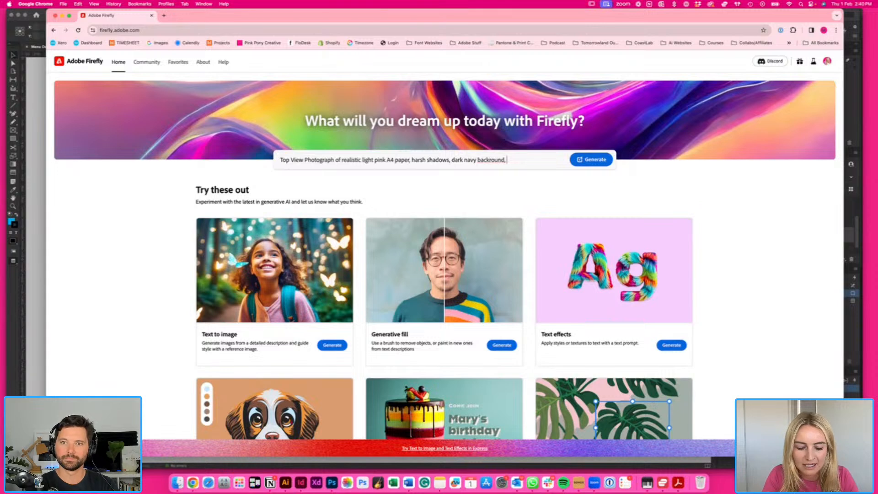
# - Finish the prompt with "margarita, chilli, lime", generate the images and set the content type to Photo
pyautogui.write('margar')
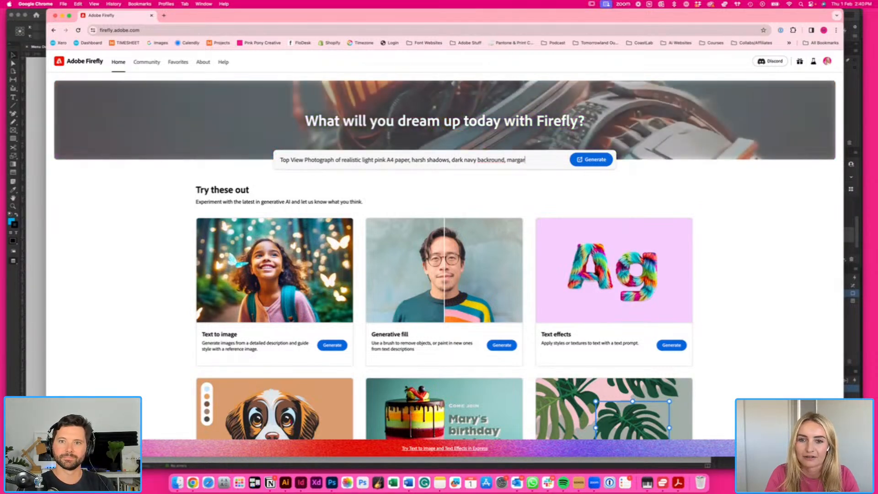
pyautogui.write('tia, ')
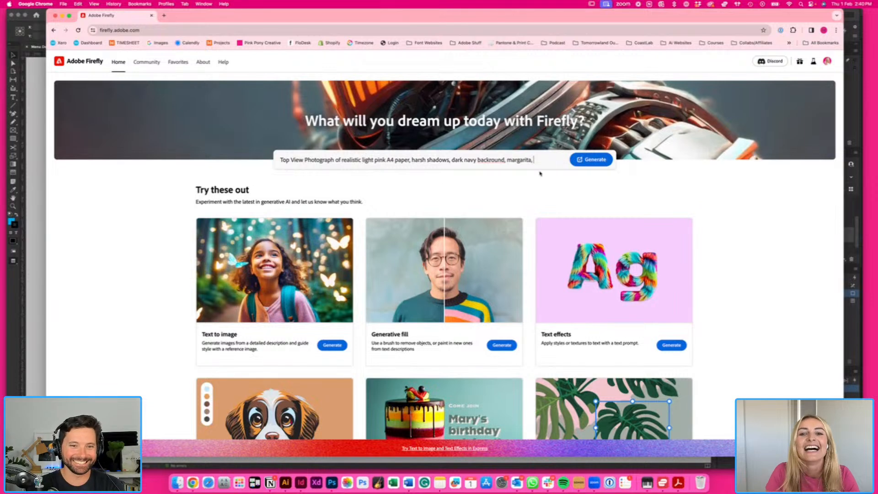
pyautogui.write('chilli')
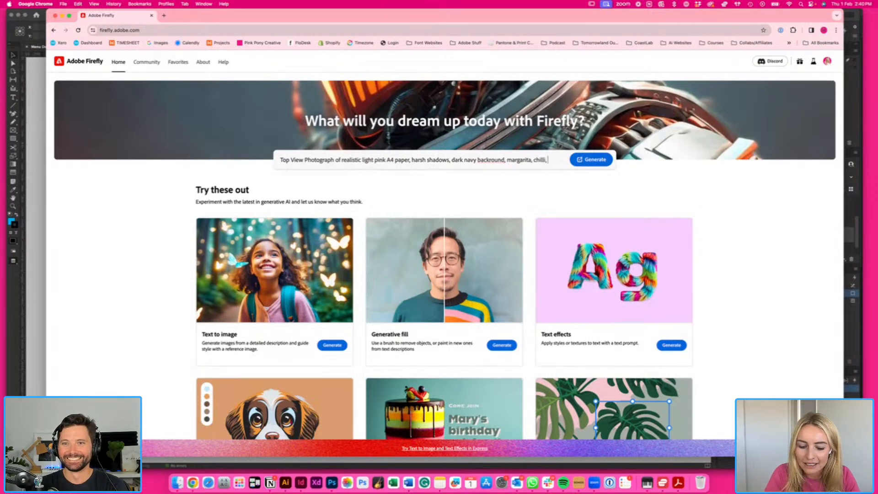
pyautogui.write(', lime')
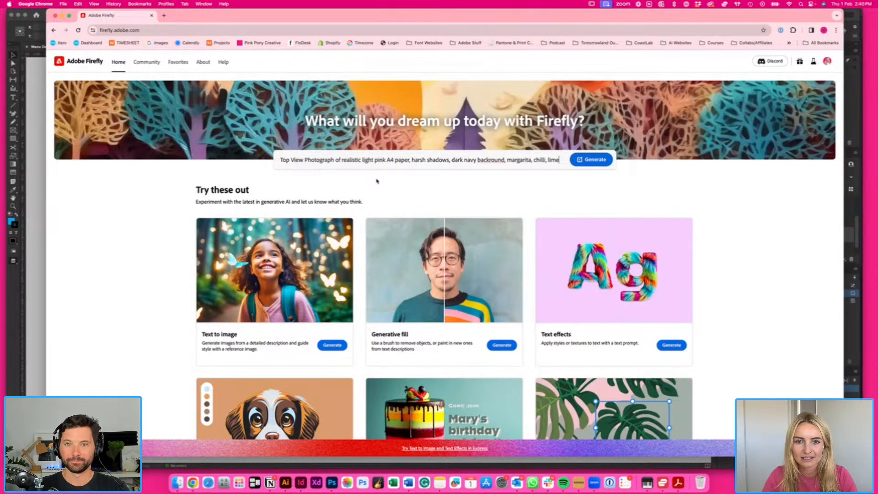
pyautogui.click(572, 159)
pyautogui.click(757, 186)
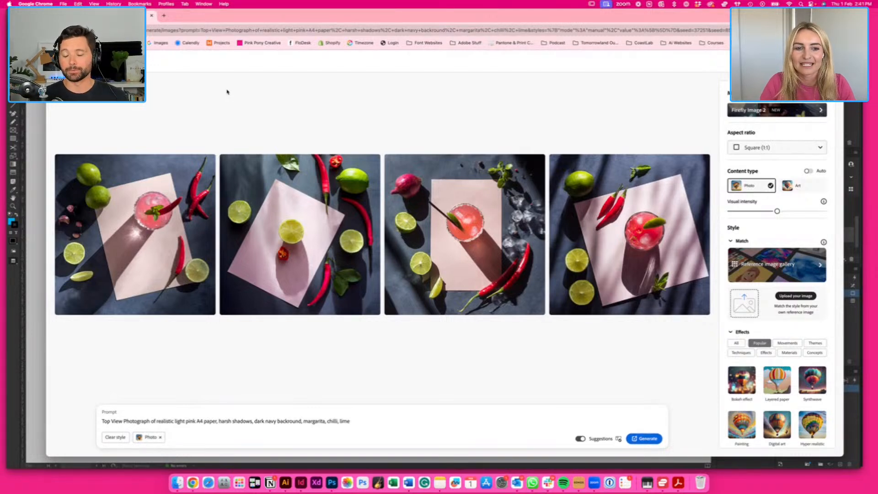
pyautogui.click(300, 482)
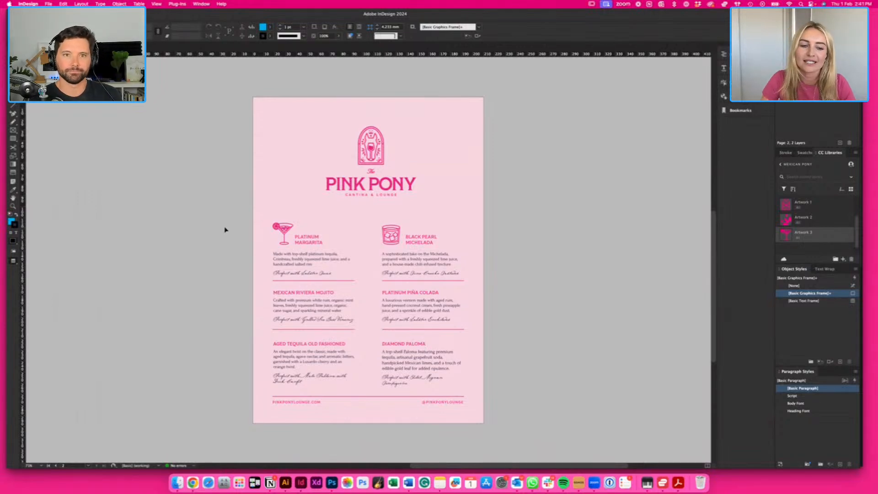
pyautogui.click(331, 484)
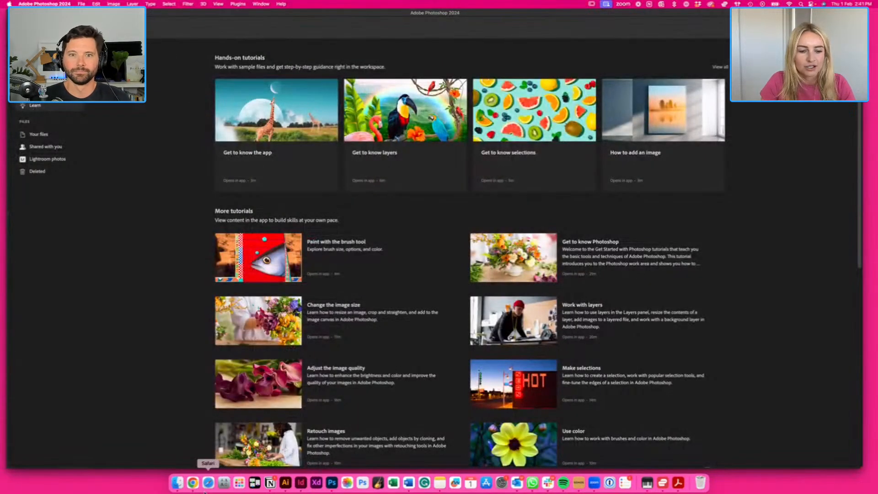
pyautogui.click(300, 482)
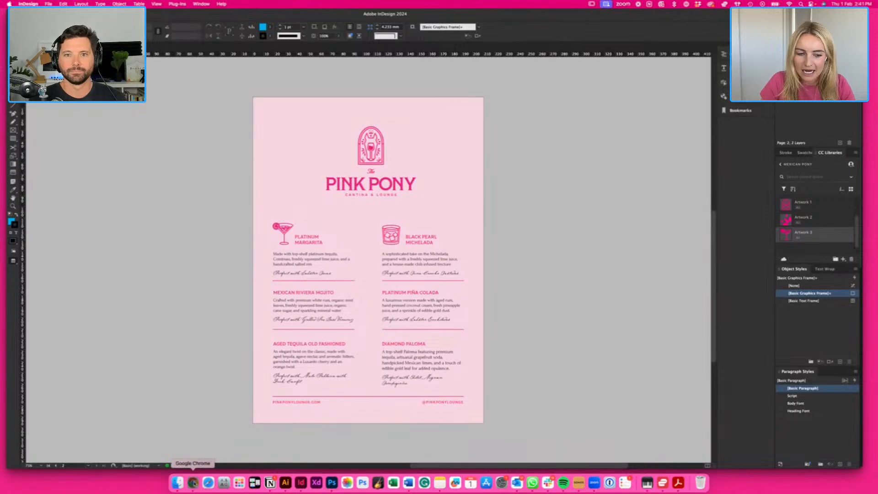
pyautogui.click(193, 482)
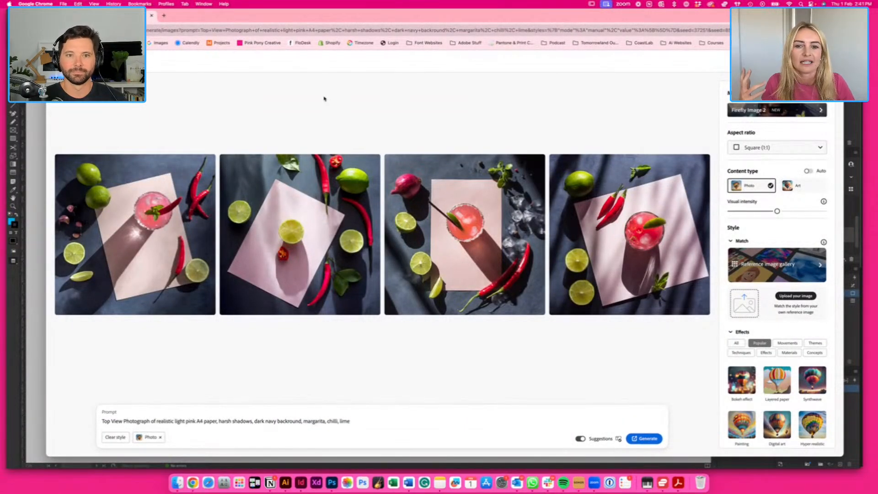
# - Download the first generated image, with the pink drink on tilted paper surrounded by limes and chillies
pyautogui.moveTo(174, 247)
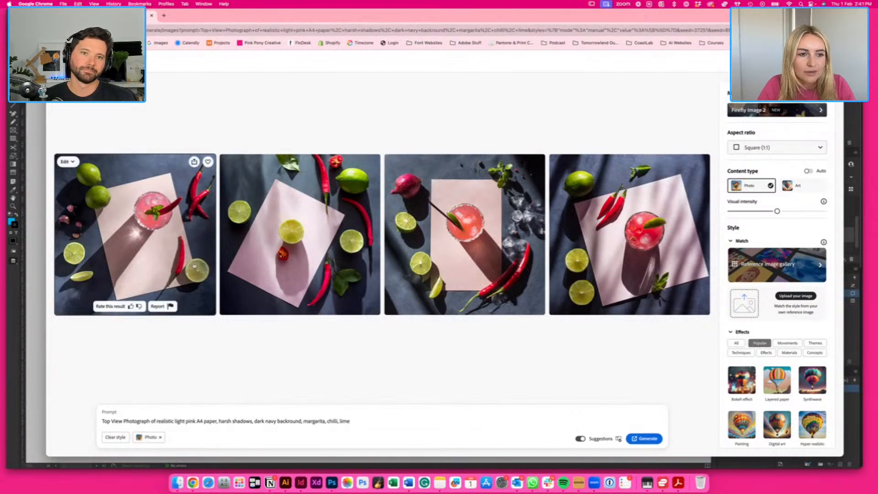
pyautogui.moveTo(131, 208)
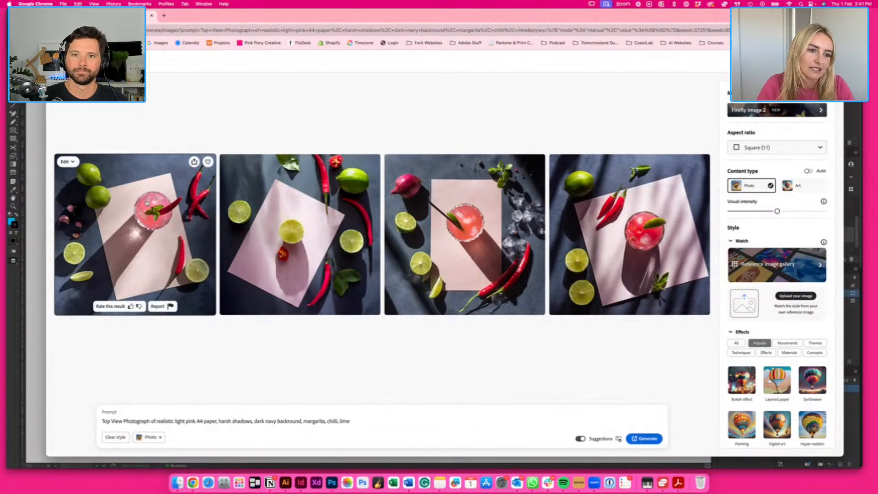
pyautogui.click(194, 161)
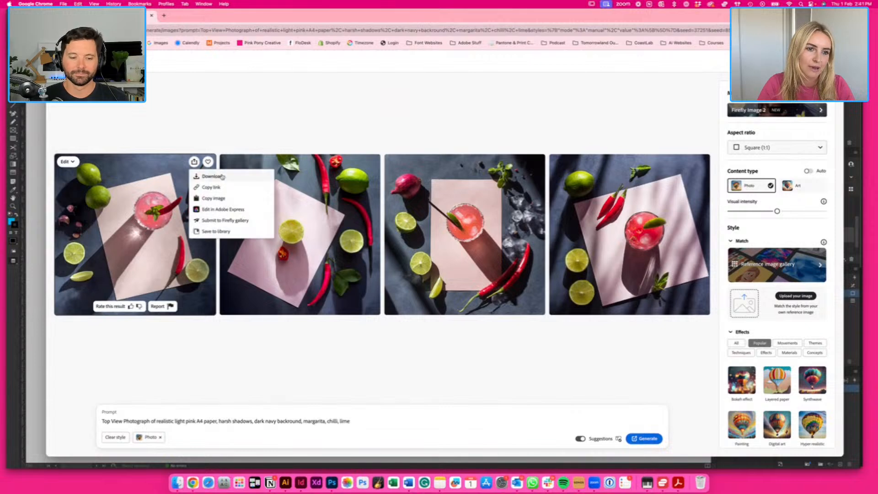
pyautogui.click(213, 175)
# - Regenerate the images with the Photo content type and download the third result, the blank diamond-turned pink paper
pyautogui.click(631, 438)
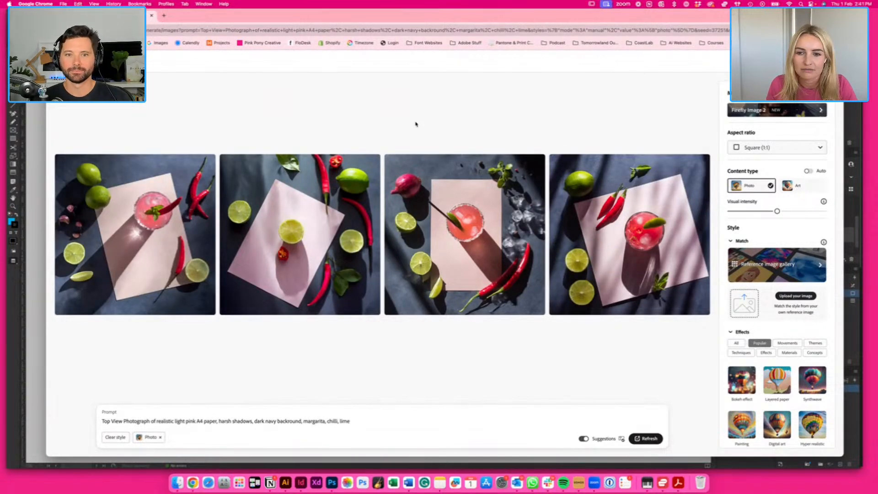
pyautogui.click(648, 439)
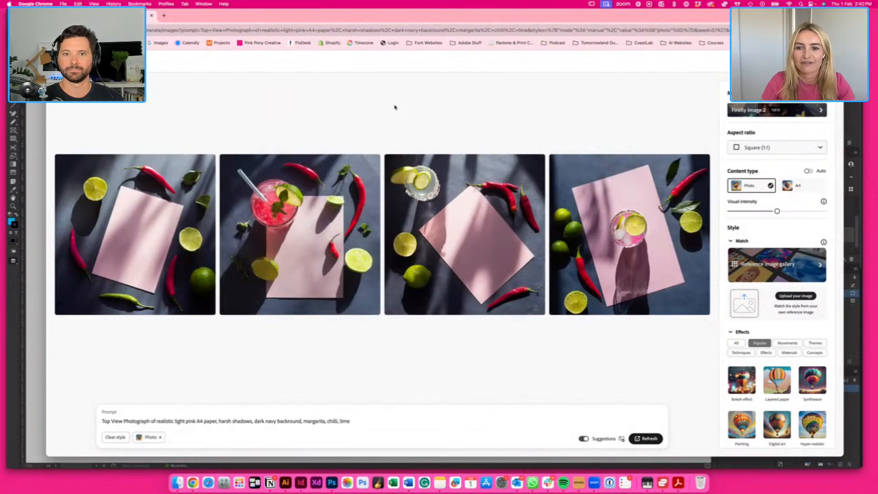
pyautogui.click(524, 162)
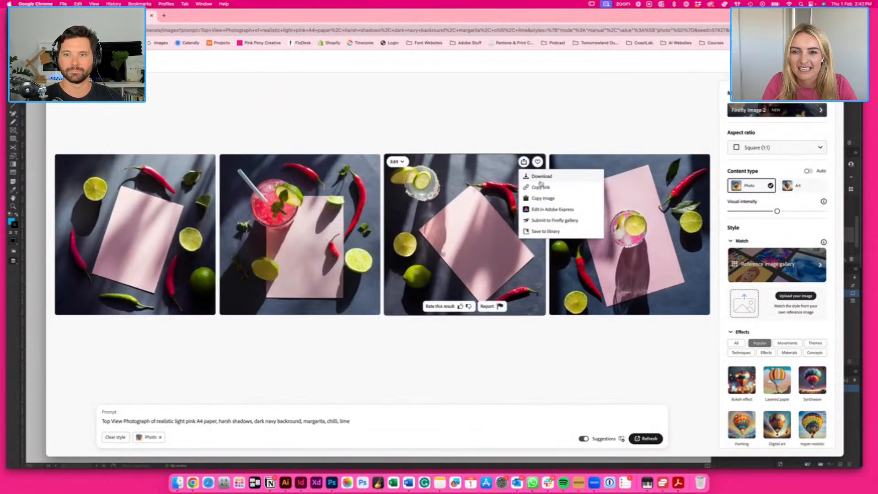
pyautogui.click(541, 178)
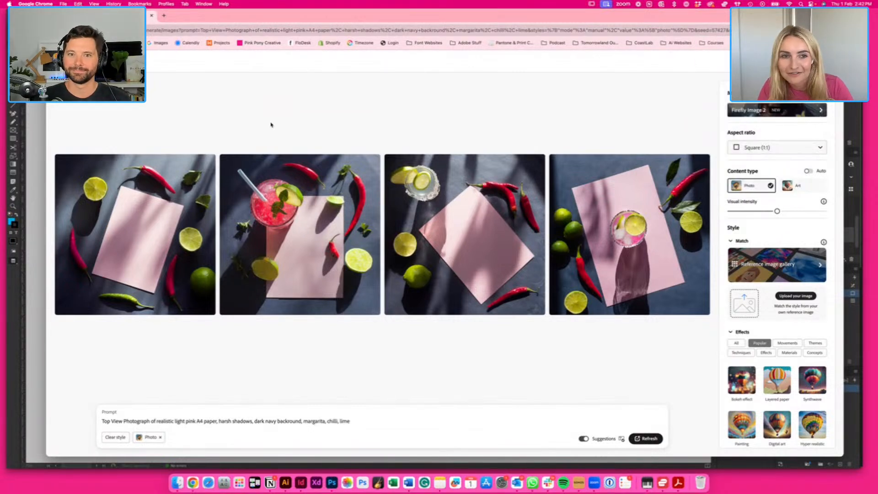
# - Refresh the results once more, append ", realism" to the prompt and generate the images again
pyautogui.click(645, 439)
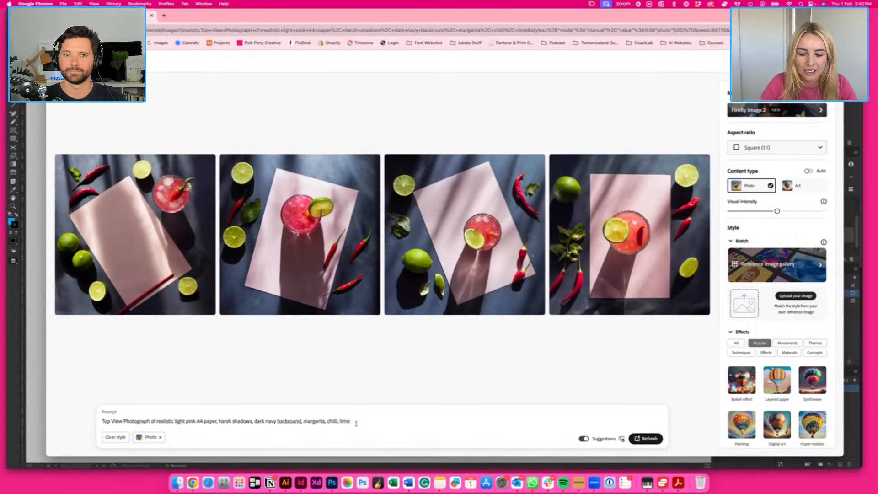
pyautogui.write(', c')
pyautogui.write('ealism')
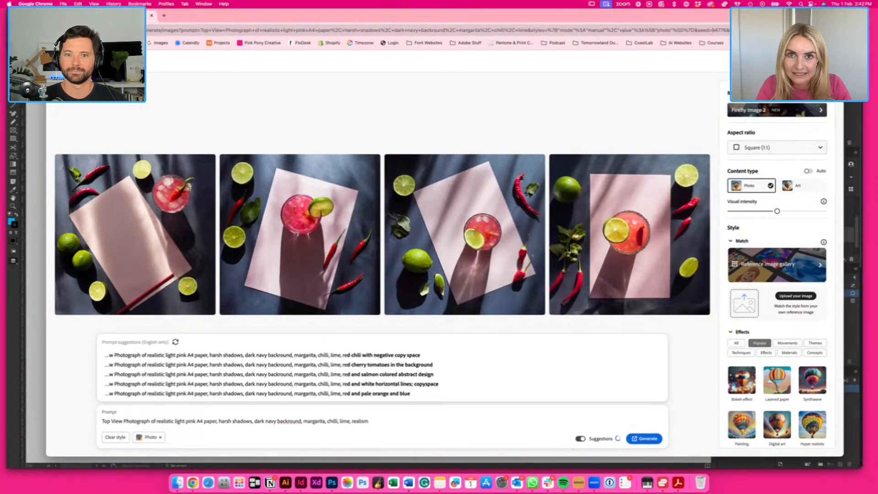
pyautogui.press('Return')
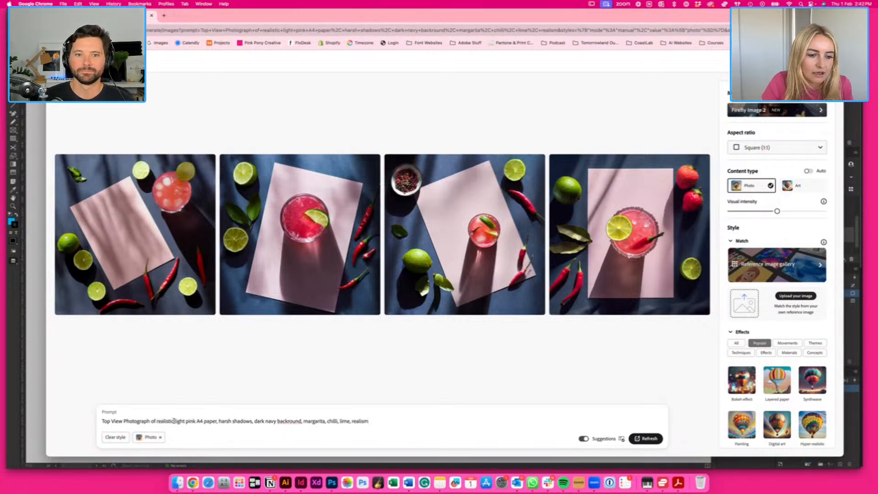
# - Delete "Photograph of realistic" from the prompt and generate a new set of images
pyautogui.moveTo(175, 420); pyautogui.dragTo(126, 421)
pyautogui.press('BackSpace')
pyautogui.press('Return')
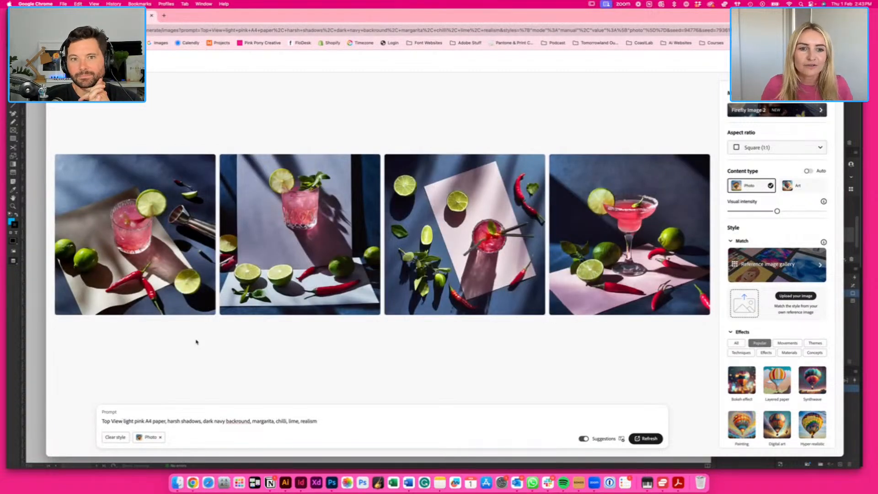
# - Examine the generated image of the stemmed margarita glass in the enlarged preview and return to the results
pyautogui.moveTo(357, 178)
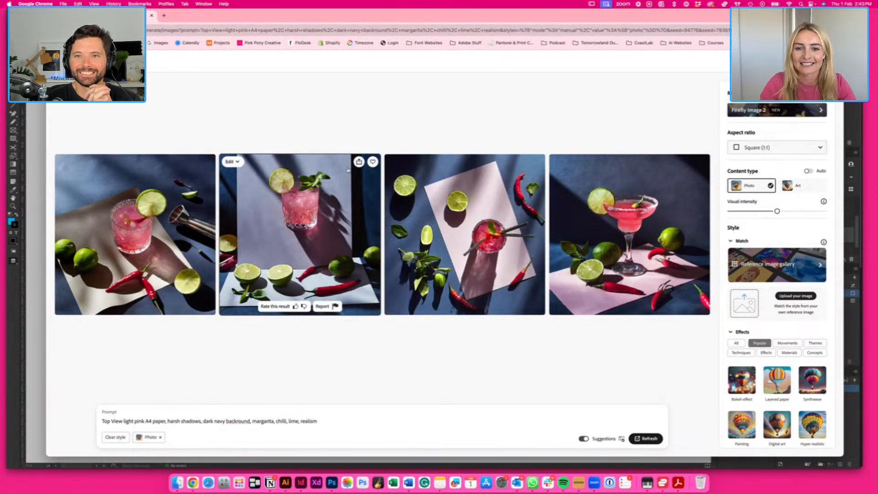
pyautogui.click(631, 229)
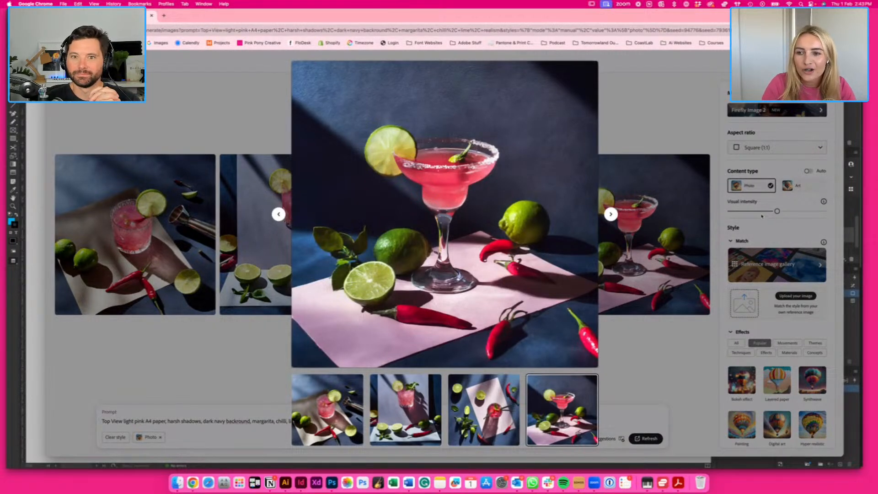
pyautogui.click(649, 121)
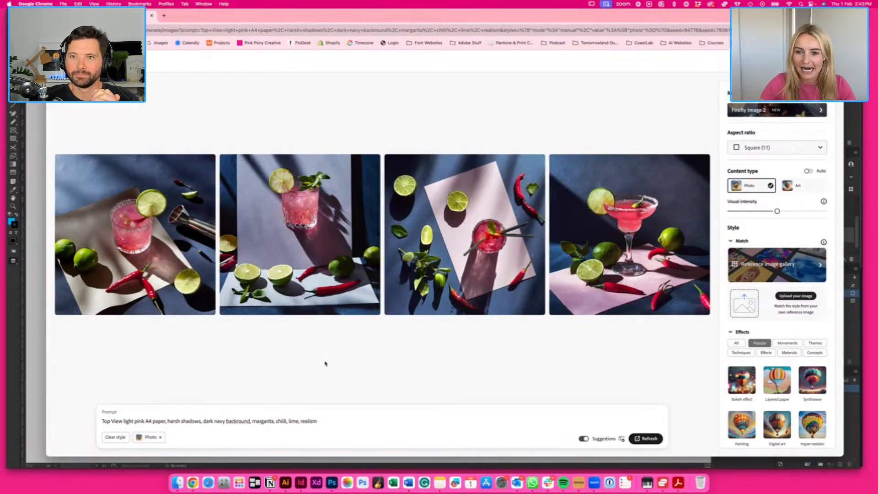
pyautogui.click(603, 220)
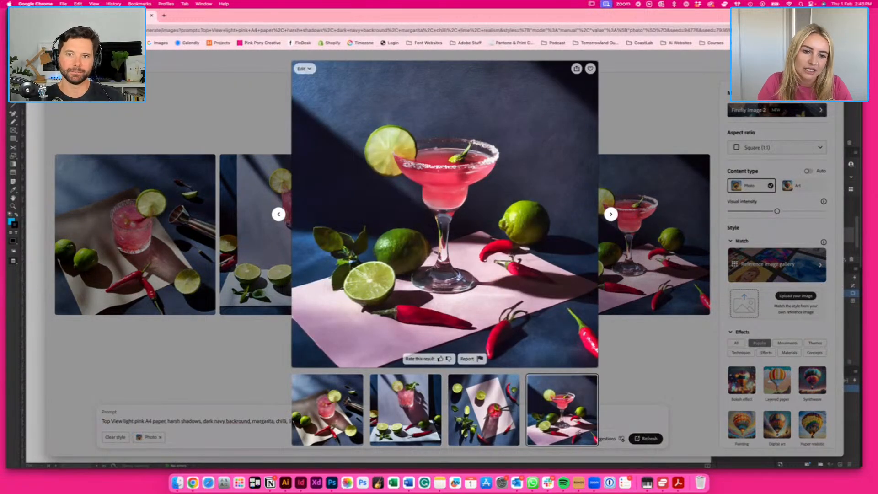
pyautogui.click(225, 116)
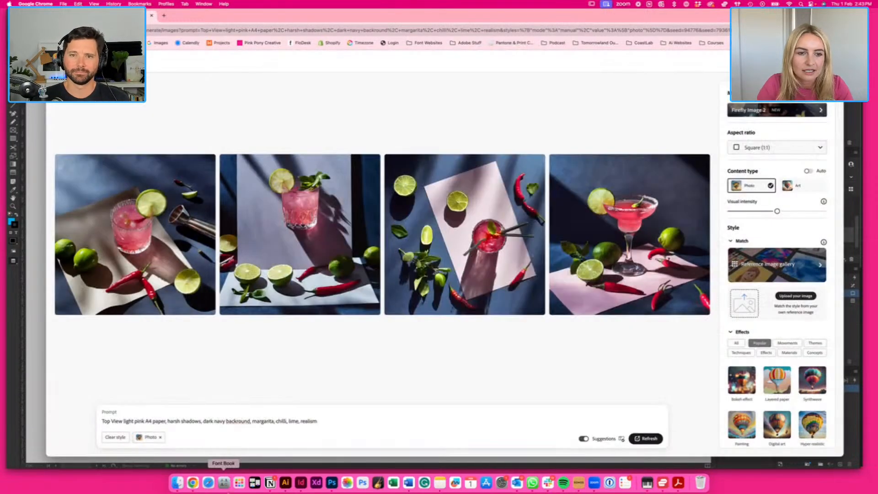
# - Switch to Finder and open the Firefly Images folder inside Adobe Live Jan 24
pyautogui.click(178, 482)
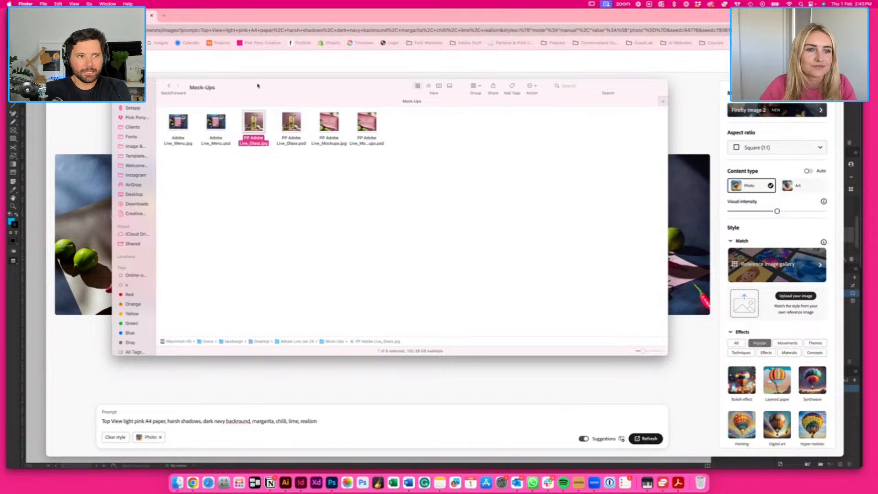
pyautogui.moveTo(258, 86); pyautogui.dragTo(253, 83)
pyautogui.click(165, 82)
pyautogui.click(284, 126)
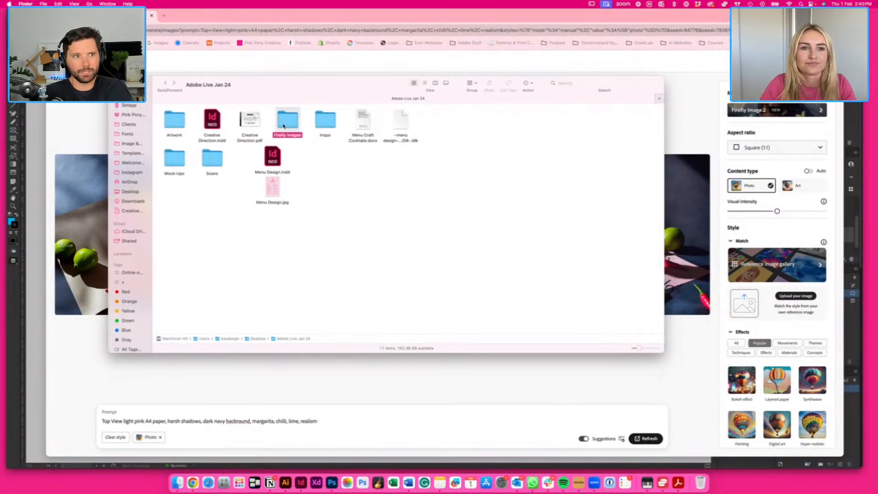
pyautogui.doubleClick(284, 126)
# - Copy today's six Firefly images from Downloads into the Firefly Images folder and place them below the existing files
pyautogui.press('super+t')
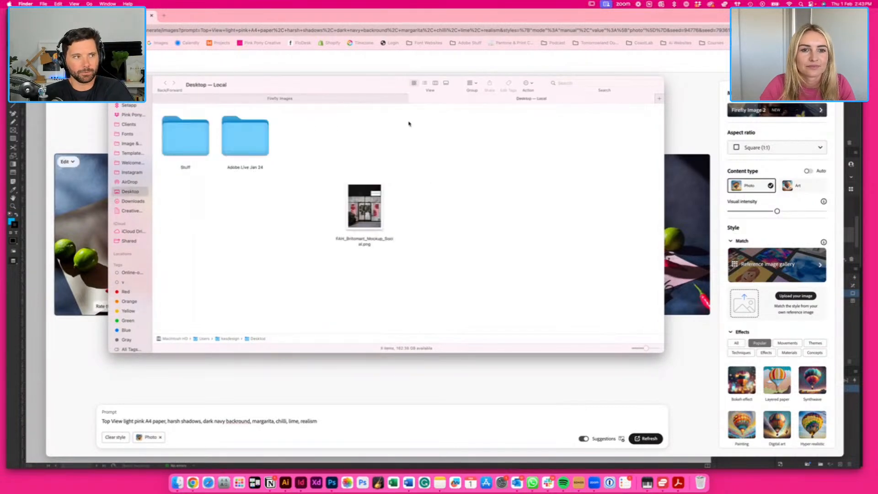
pyautogui.click(133, 202)
pyautogui.moveTo(402, 181); pyautogui.dragTo(179, 125)
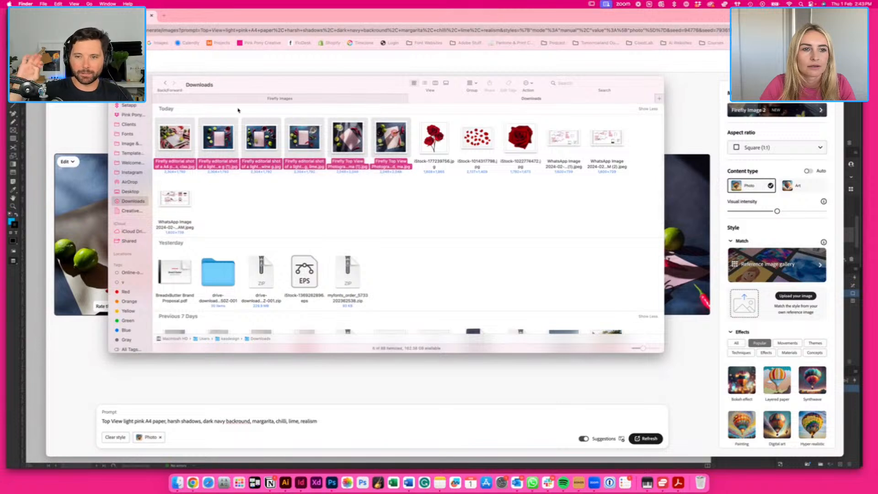
pyautogui.click(256, 98)
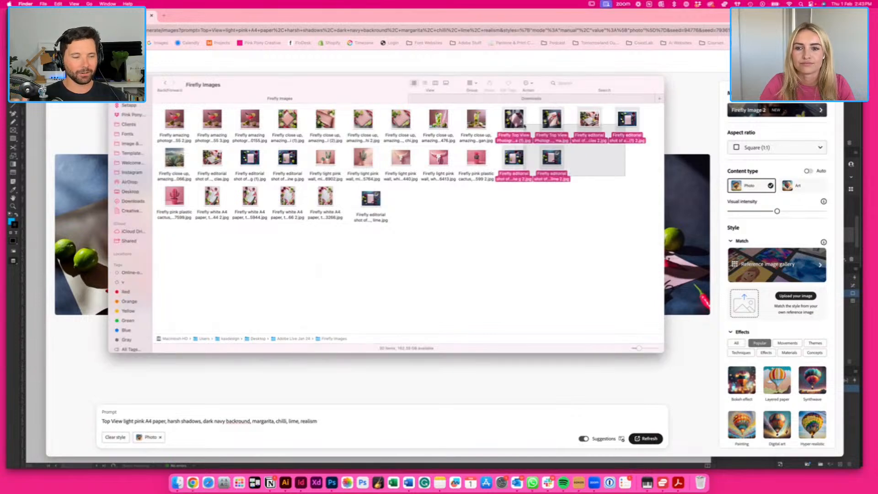
pyautogui.moveTo(551, 158); pyautogui.dragTo(252, 288)
pyautogui.click(483, 245)
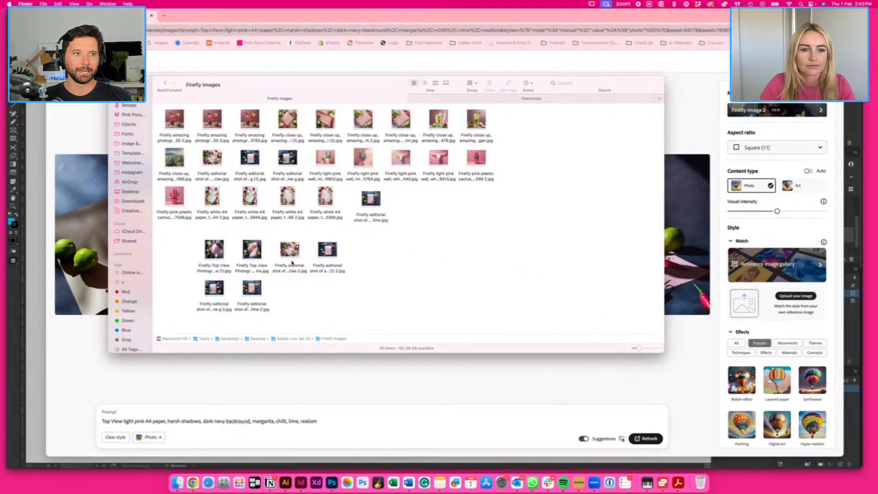
# - Examine the newly added Firefly images one after another in enlarged preview, comparing the blank paper scenes
pyautogui.click(214, 249)
pyautogui.press('space')
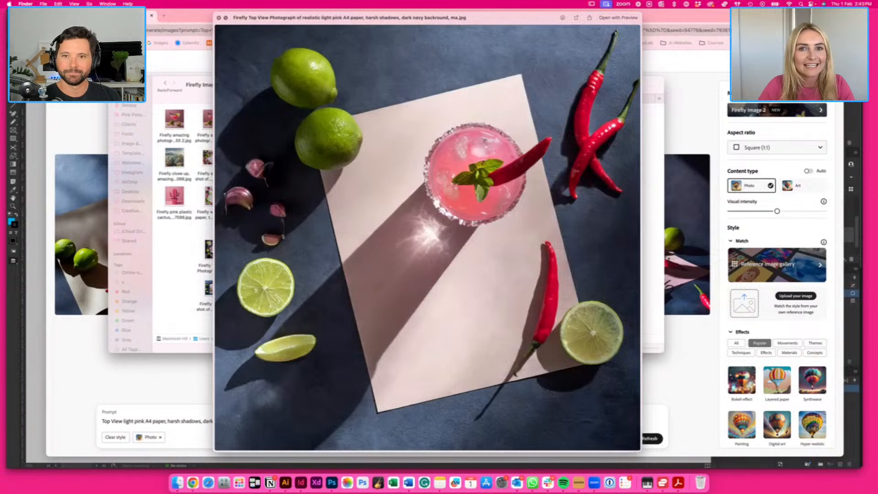
pyautogui.press('Down')
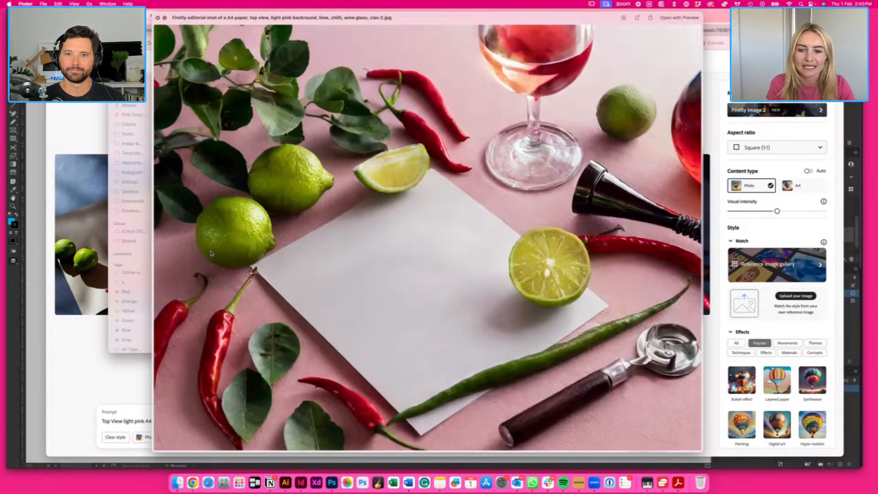
pyautogui.press('Down')
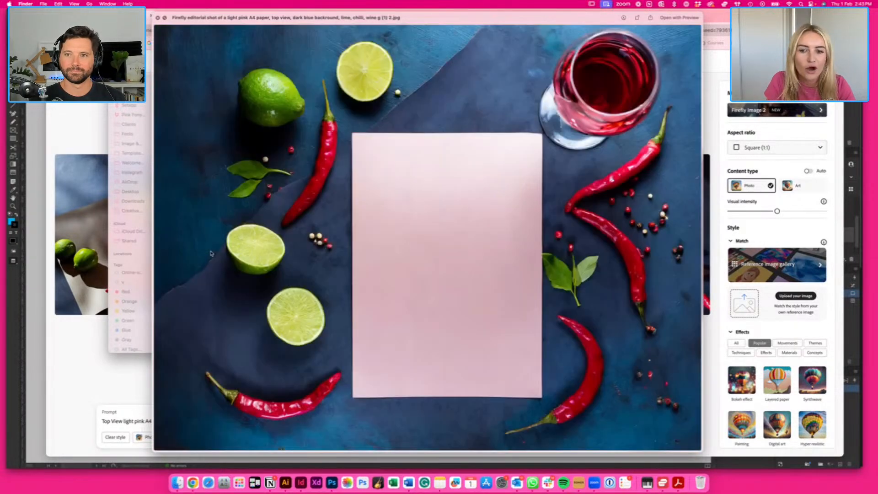
pyautogui.press('Down')
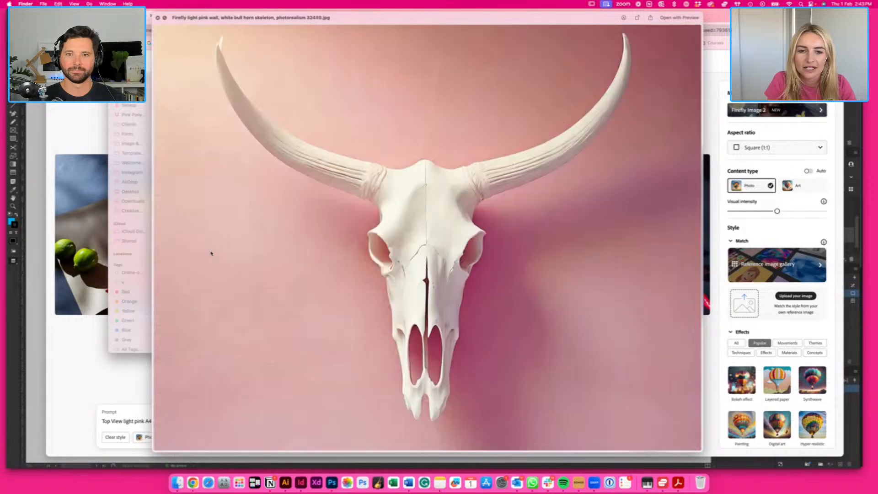
pyautogui.press('Left')
pyautogui.press('space')
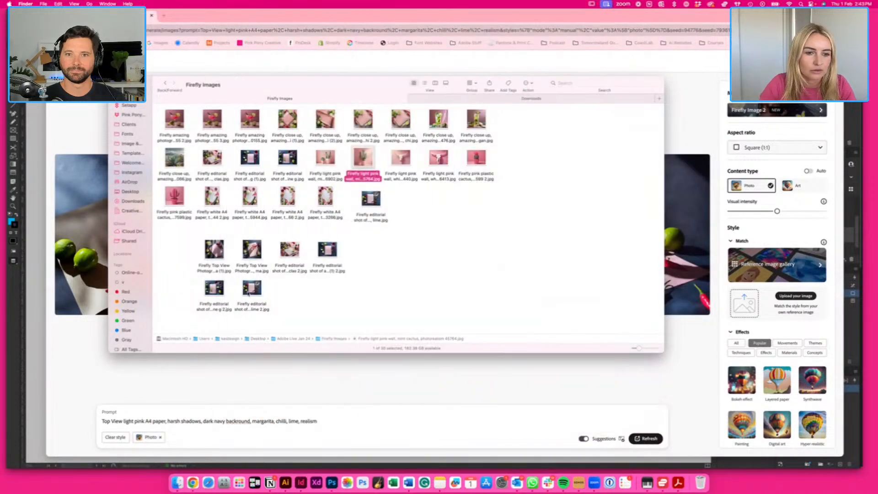
pyautogui.click(258, 297)
pyautogui.press('space')
pyautogui.press('Right')
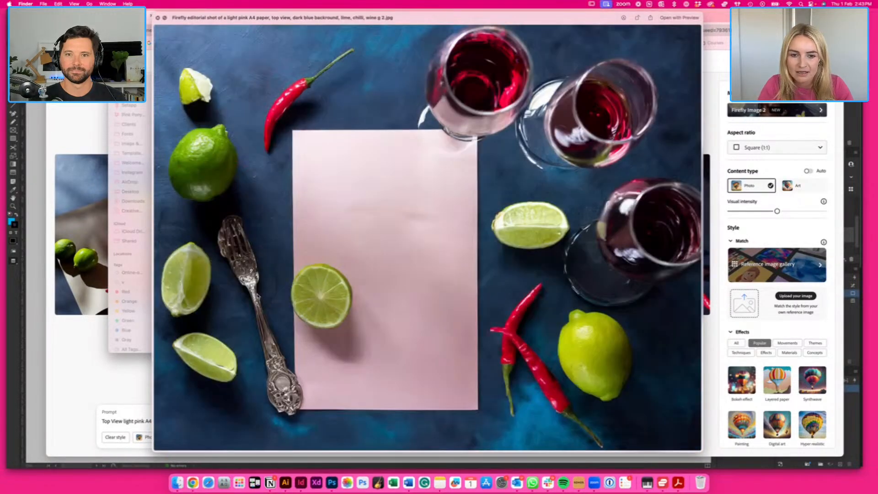
pyautogui.press('Right')
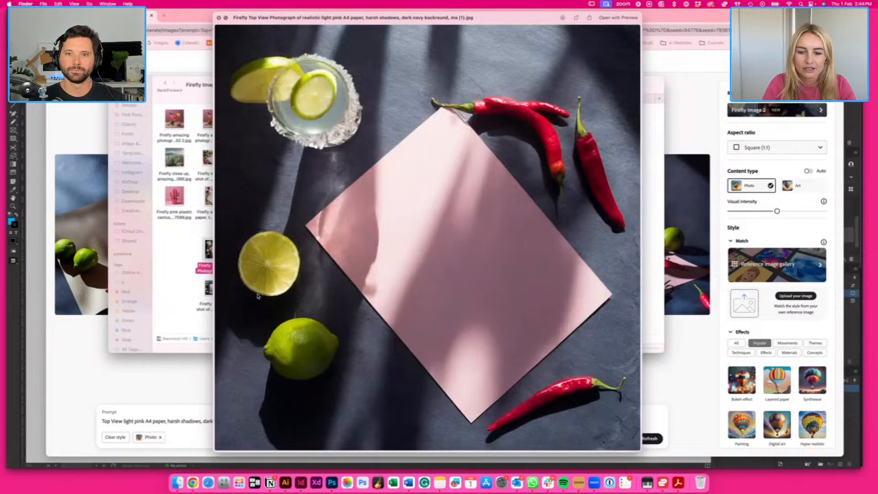
pyautogui.press('Right')
pyautogui.press('Right')
pyautogui.press('Left')
pyautogui.press('Right')
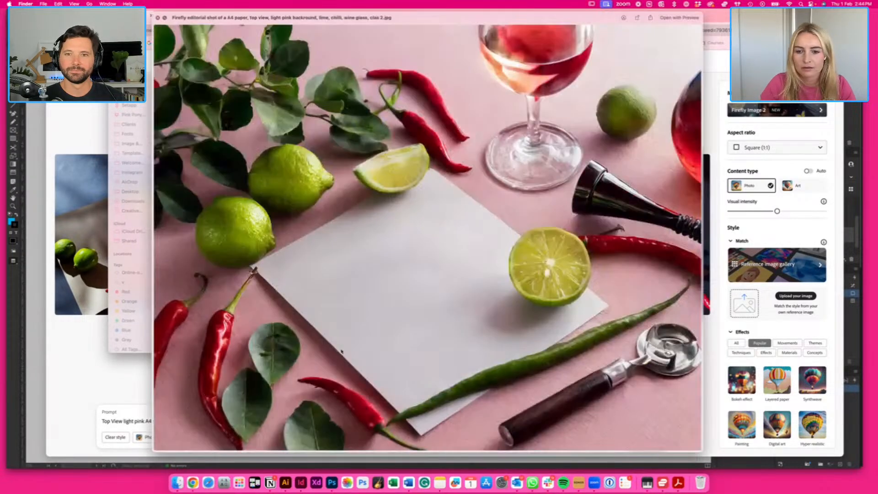
pyautogui.press('space')
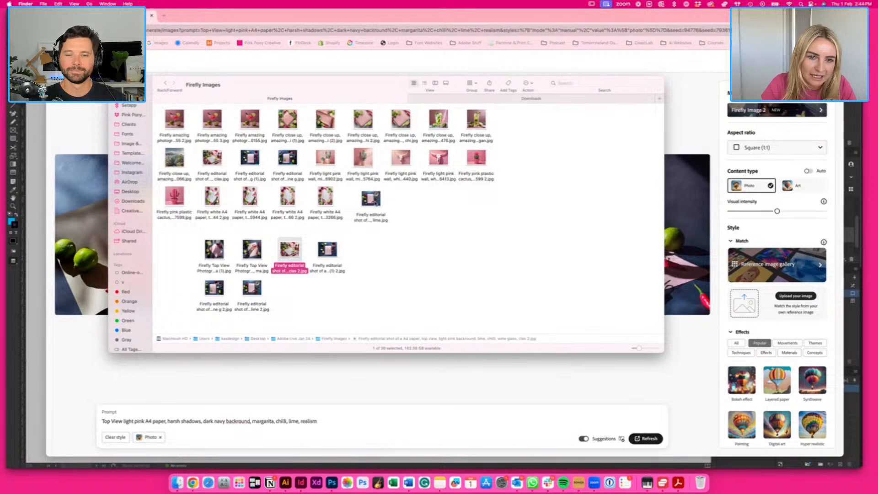
# - Preview the light pink A4 paper image whose name ends in "mexican dining, lime" and open it in Photoshop
pyautogui.click(376, 202)
pyautogui.press('space')
pyautogui.press('space')
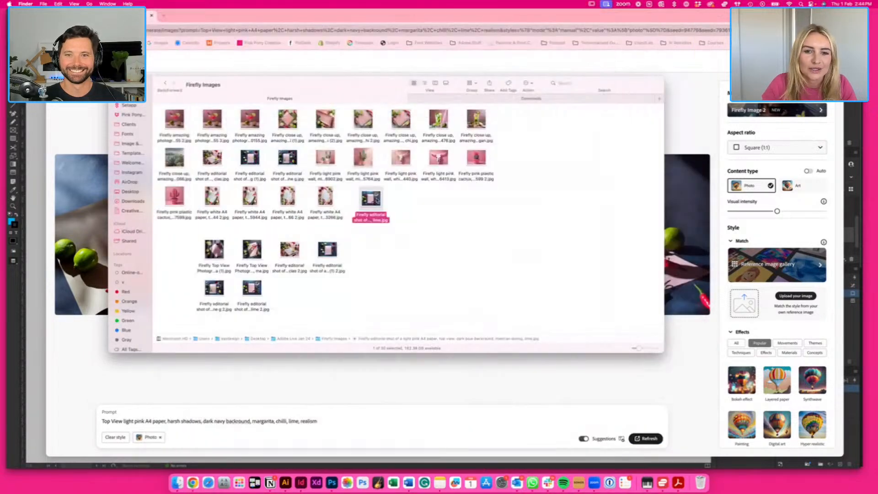
pyautogui.press('space')
pyautogui.press('space')
pyautogui.moveTo(376, 200); pyautogui.dragTo(332, 481)
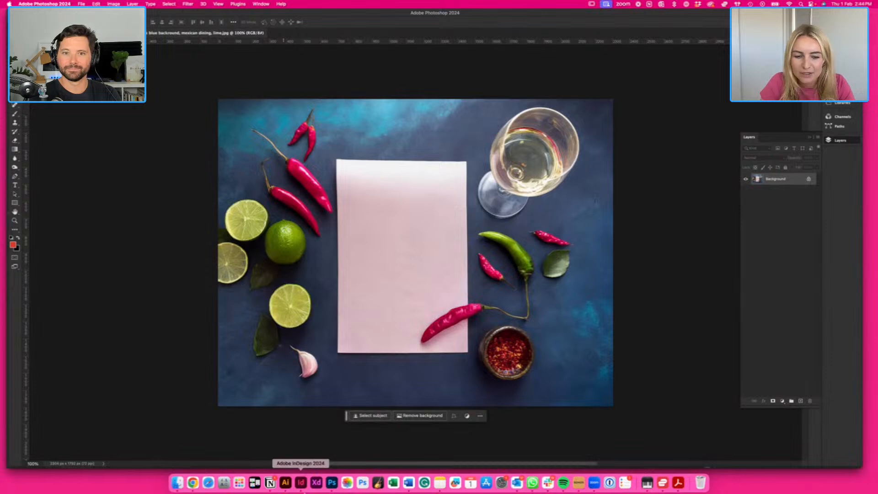
# - Place Menu Design.jpg from the Adobe Live Jan 24 folder into the open Photoshop image
pyautogui.click(301, 487)
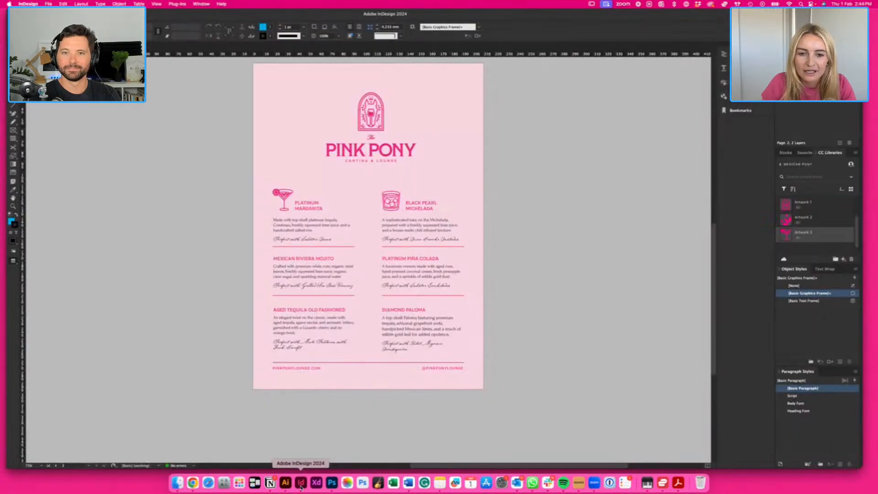
pyautogui.click(332, 482)
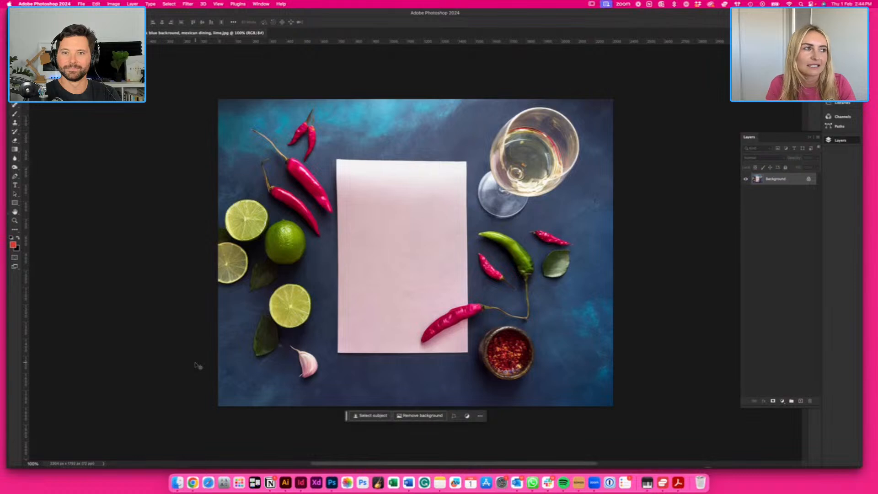
pyautogui.click(177, 482)
pyautogui.click(166, 84)
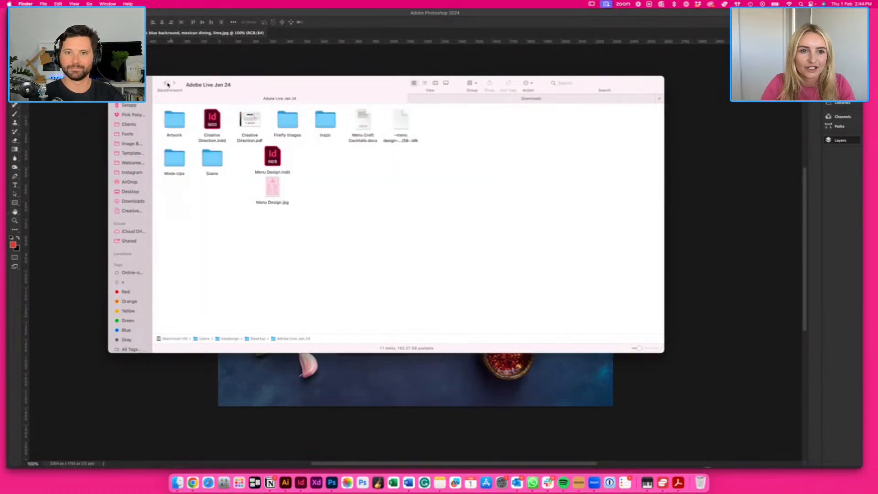
pyautogui.moveTo(273, 193); pyautogui.dragTo(429, 389)
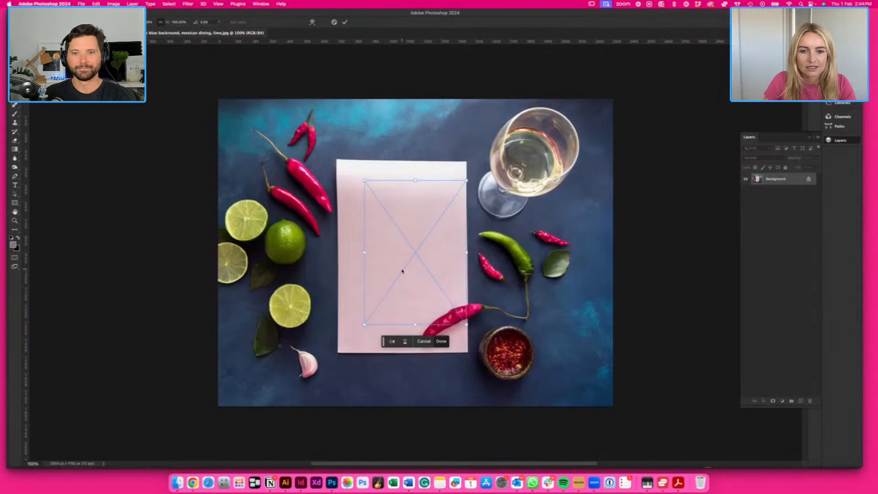
# - Move and scale the placed menu design to cover the blank pink sheet and apply the transformation
pyautogui.moveTo(391, 263); pyautogui.dragTo(370, 247)
pyautogui.moveTo(439, 303); pyautogui.dragTo(475, 350)
pyautogui.press('super+equal')
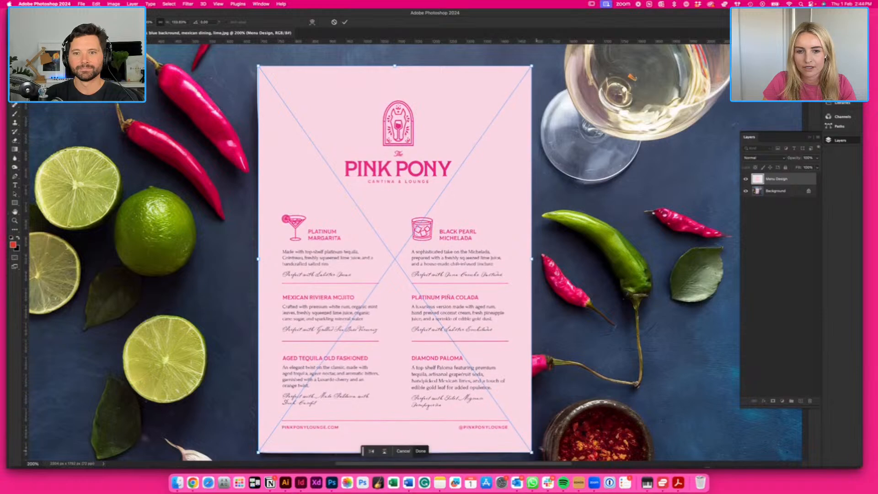
pyautogui.press('Return')
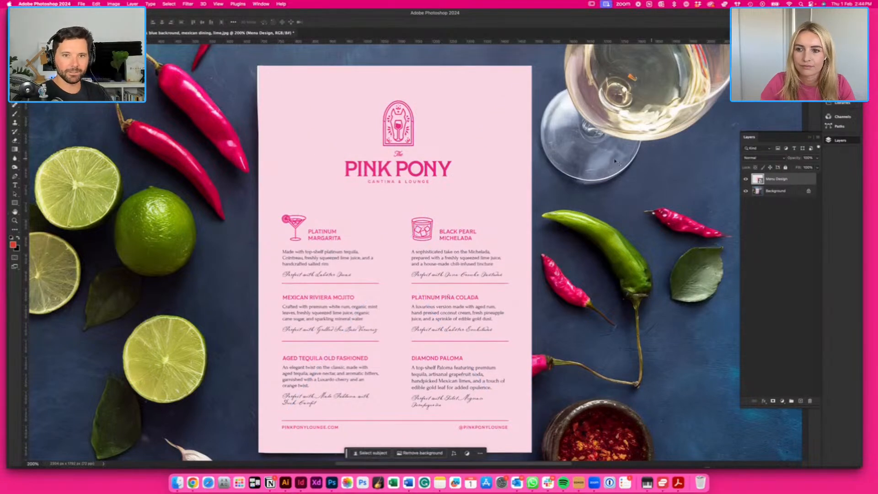
# - Set the Menu Design layer's blend mode to Multiply and view the whole mock-up
pyautogui.hscroll(2, 579, 163)
pyautogui.click(772, 158)
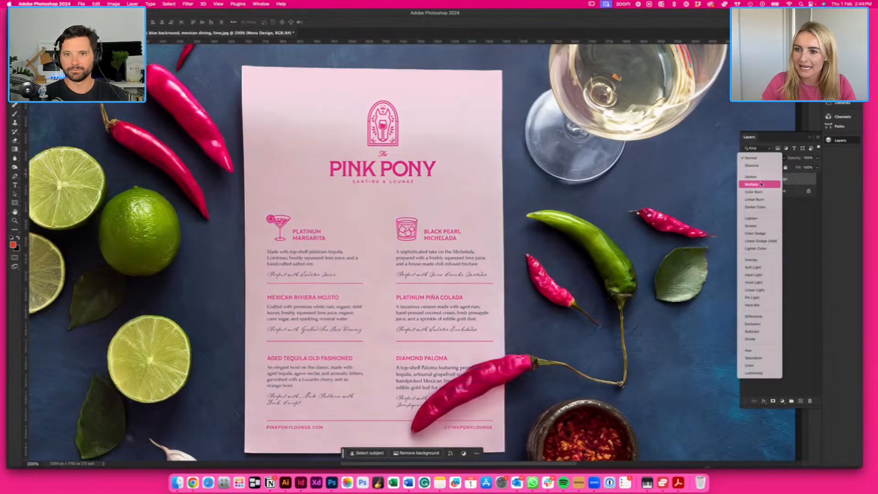
pyautogui.click(759, 185)
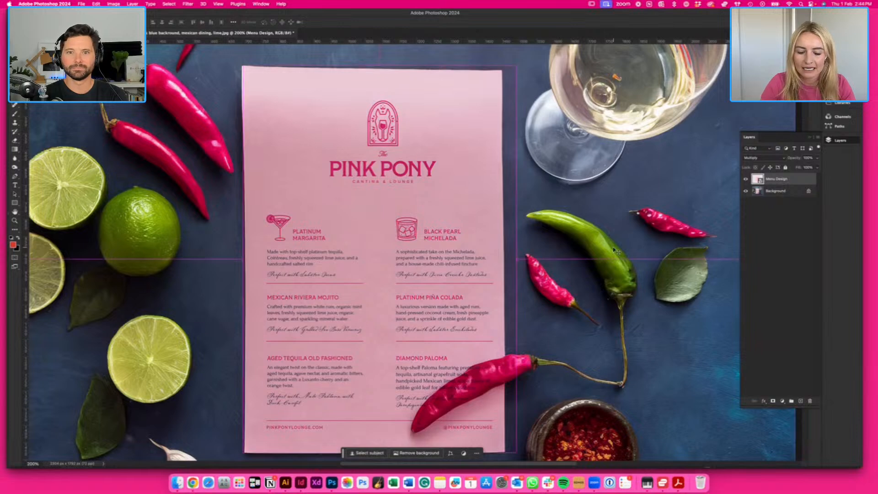
pyautogui.press('super+minus')
pyautogui.hscroll(2, 610, 249)
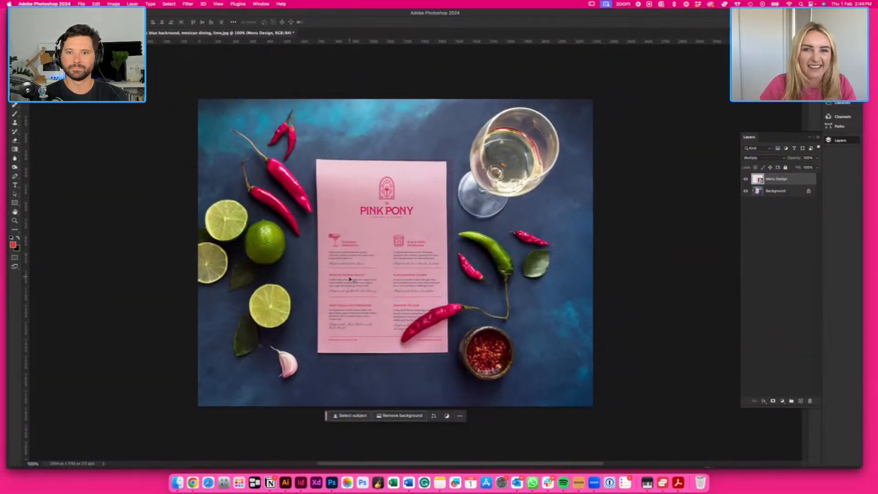
# - Hide the Menu Design layer, clear the stray selection and select the pink sheet on the Background layer with the Magic Wand
pyautogui.click(746, 179)
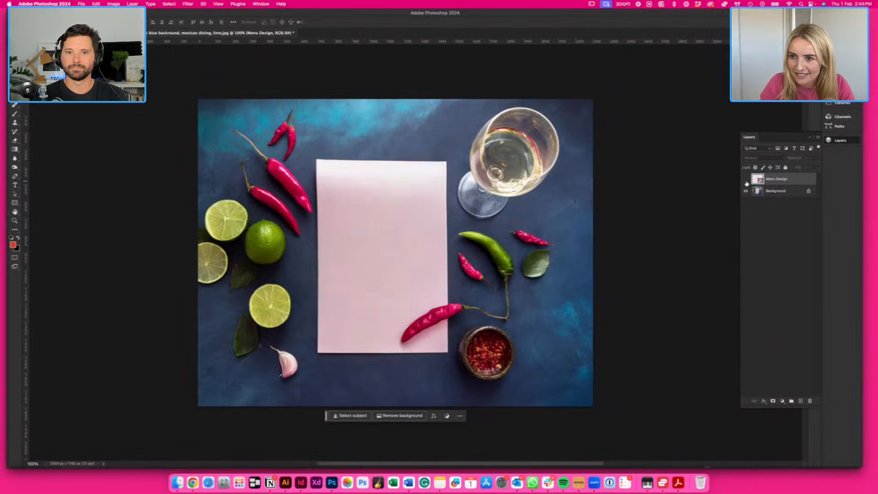
pyautogui.click(15, 69)
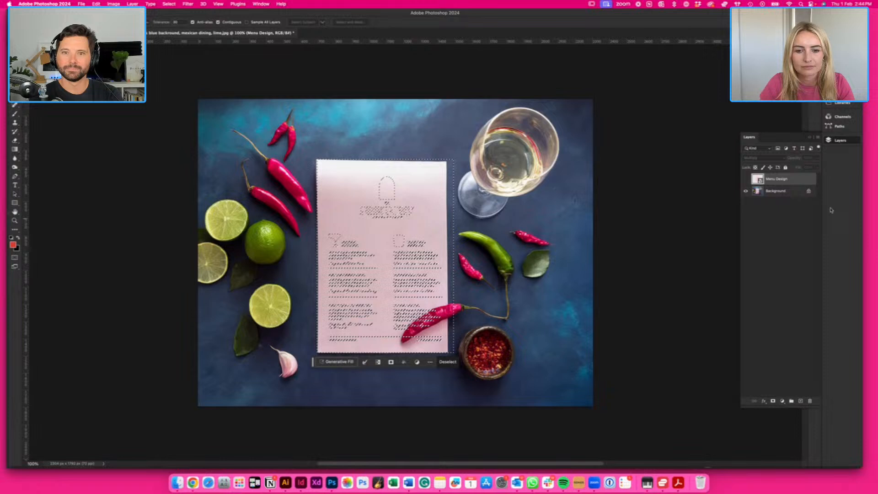
pyautogui.click(745, 179)
pyautogui.press('super+d')
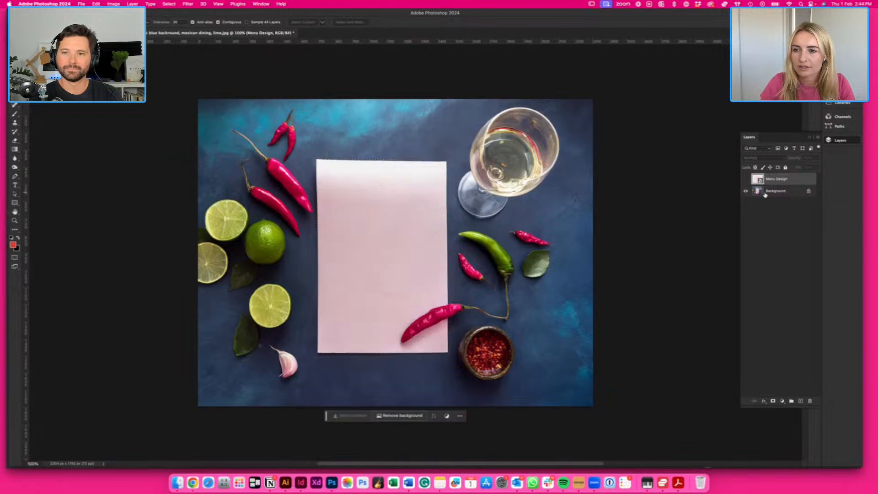
pyautogui.click(765, 192)
pyautogui.click(359, 241)
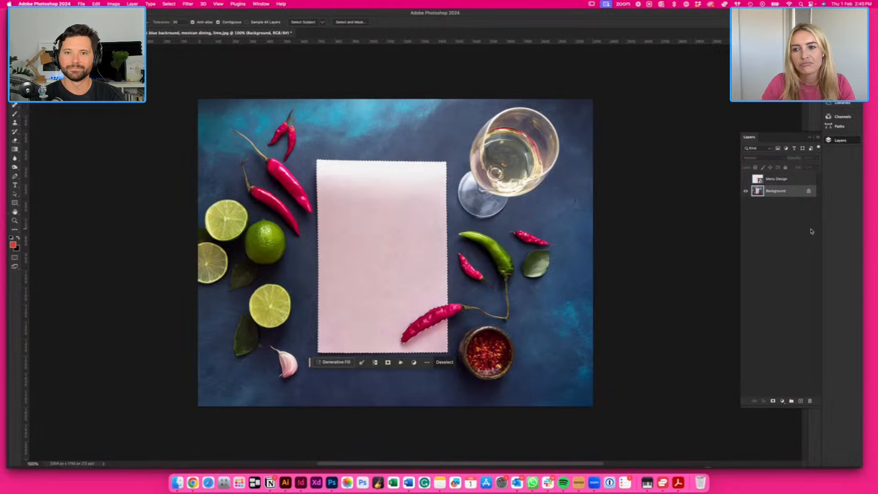
# - Show the Menu Design layer again and add a layer mask from the paper selection
pyautogui.click(777, 180)
pyautogui.click(746, 178)
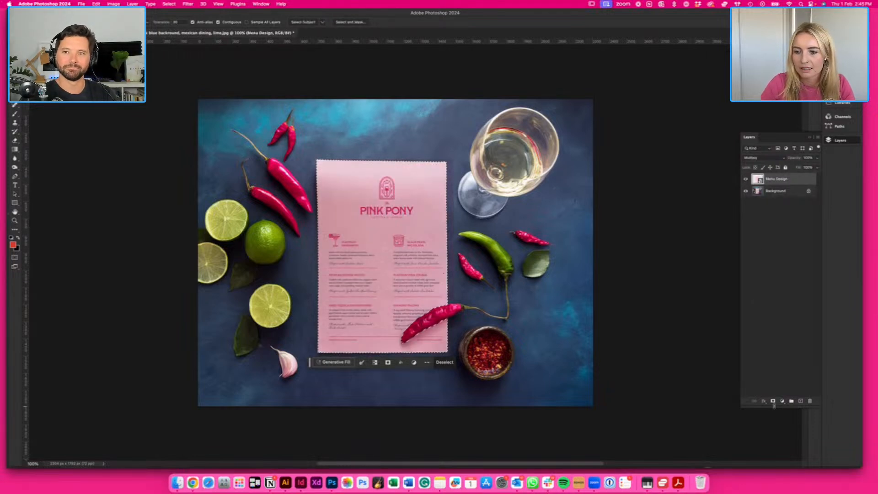
pyautogui.click(772, 401)
pyautogui.press('v')
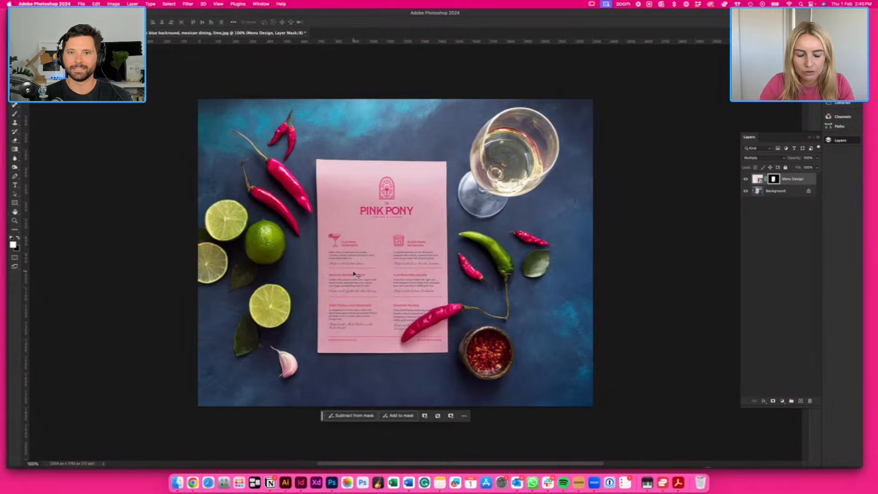
pyautogui.rightClick(788, 194)
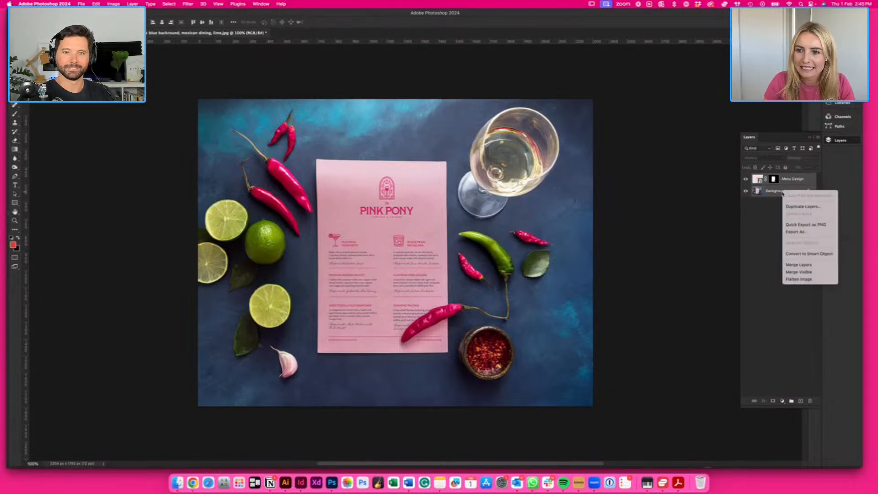
pyautogui.click(807, 264)
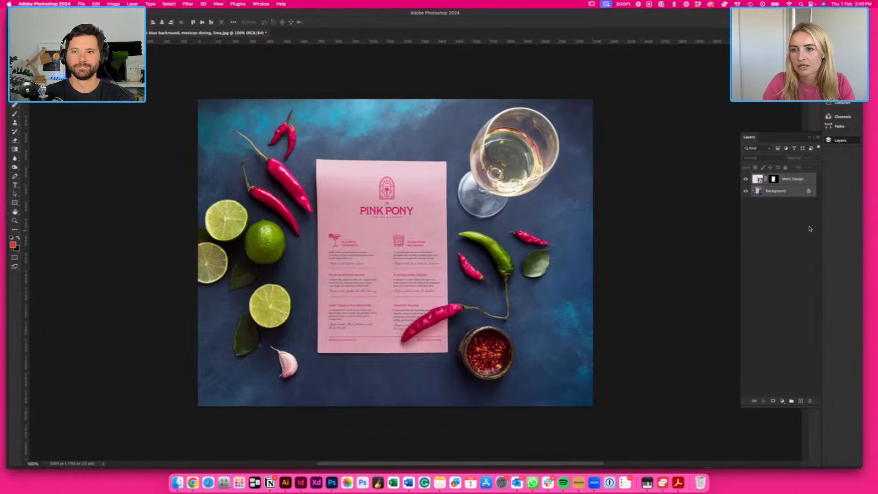
pyautogui.press('super+z')
pyautogui.press('super+shift+s')
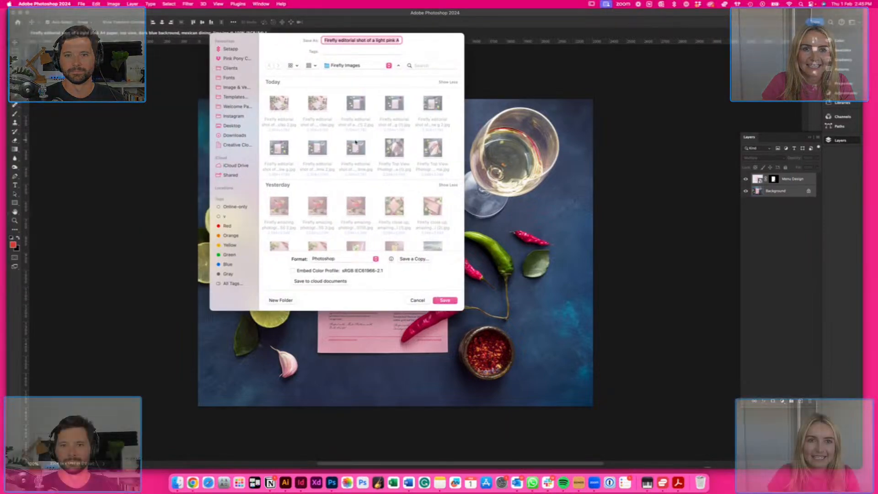
pyautogui.click(417, 300)
# - Switch to Illustrator and bring the brand boards in the Adobe Live_Working Artwork document into view
pyautogui.click(286, 483)
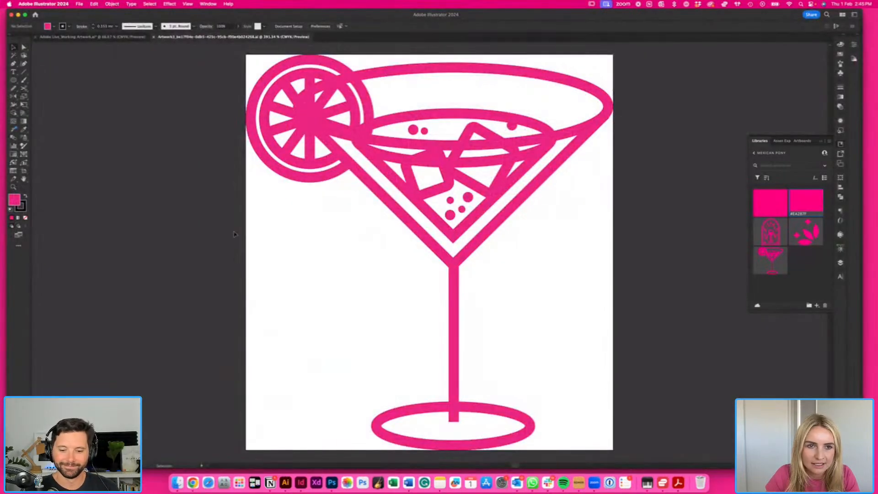
pyautogui.click(129, 41)
pyautogui.hscroll(10, 537, 214)
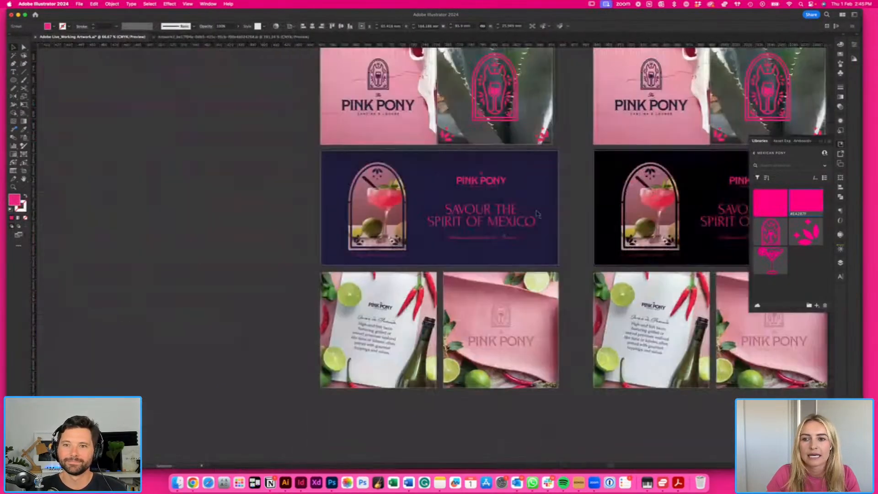
# - Delete the taco menu text and the Pink Pony logo from the white paper tile below the navy banner
pyautogui.hscroll(6, 537, 214)
pyautogui.hscroll(5, 537, 213)
pyautogui.scroll(-2, 537, 214)
pyautogui.press('super+equal')
pyautogui.scroll(-1, 537, 214)
pyautogui.hscroll(-2, 335, 266)
pyautogui.click(335, 266)
pyautogui.hscroll(14, 336, 267)
pyautogui.hscroll(15, 336, 267)
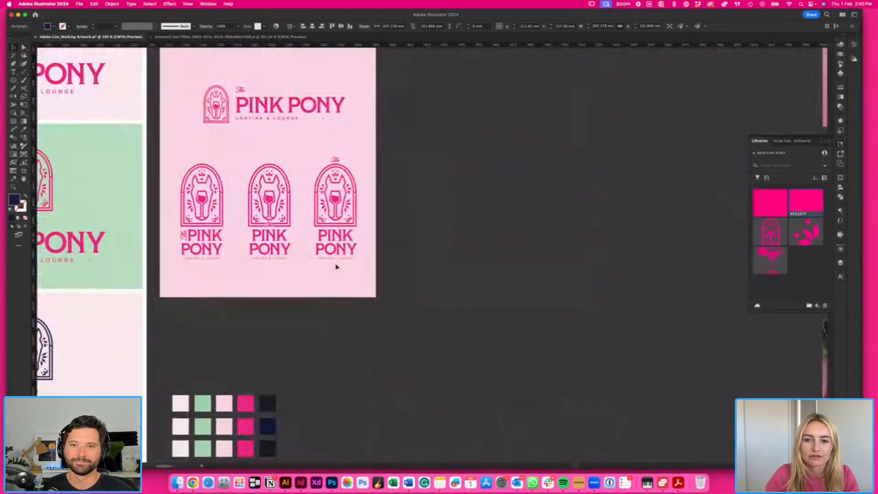
pyautogui.scroll(-2, 336, 267)
pyautogui.scroll(-1, 336, 266)
pyautogui.hscroll(2, 336, 266)
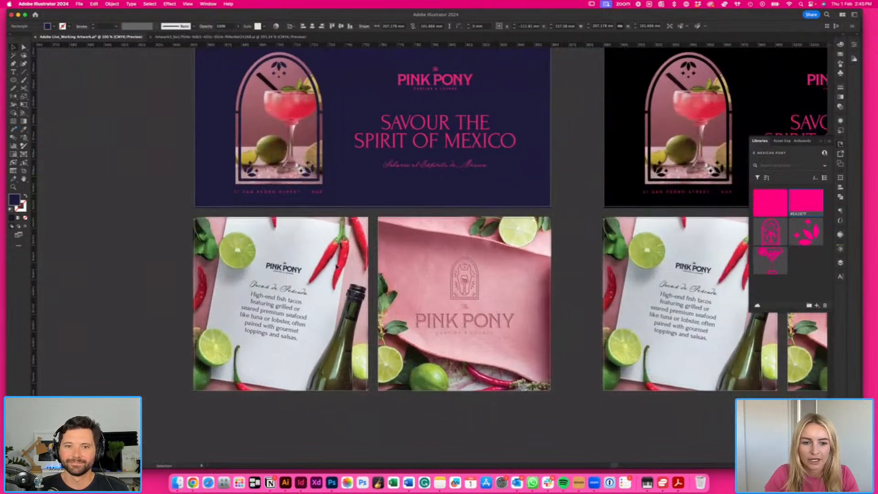
pyautogui.click(279, 379)
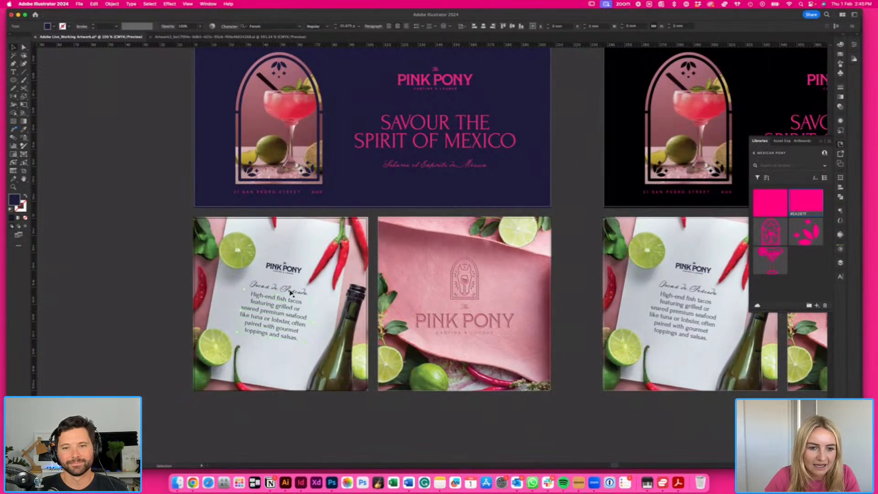
pyautogui.click(291, 275)
pyautogui.press('Delete')
# - Relink the white paper image in that tile to Adobe Live_Menu.jpg from the Mock-Ups folder
pyautogui.click(290, 275)
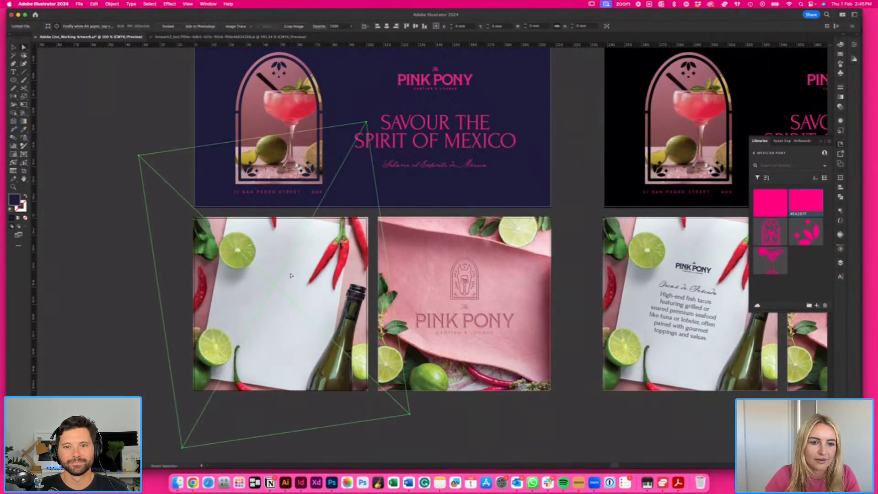
pyautogui.click(439, 169)
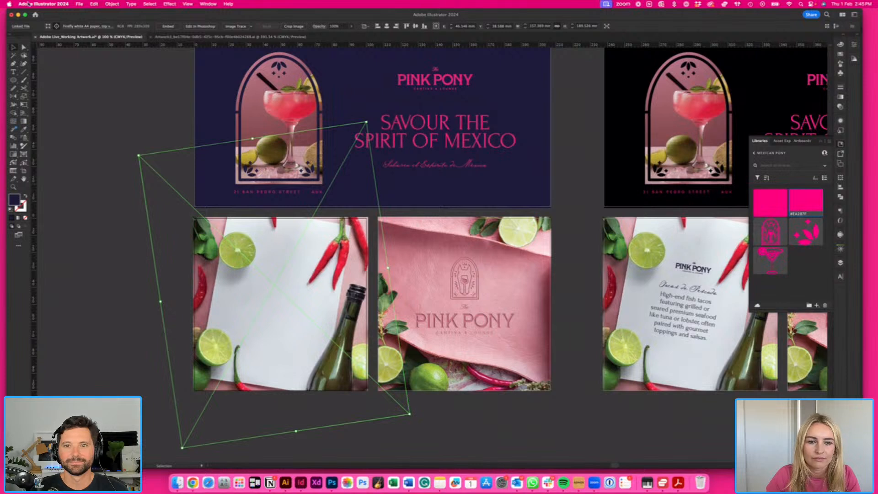
pyautogui.click(87, 26)
pyautogui.click(82, 36)
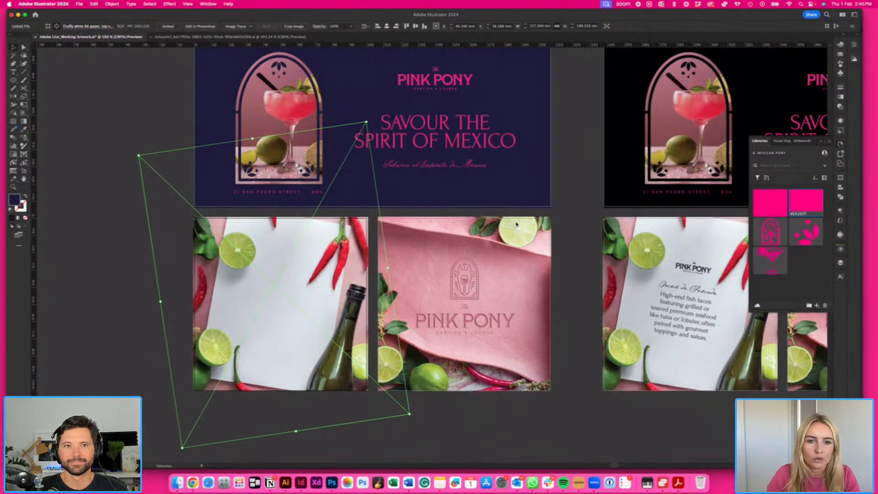
pyautogui.click(457, 55)
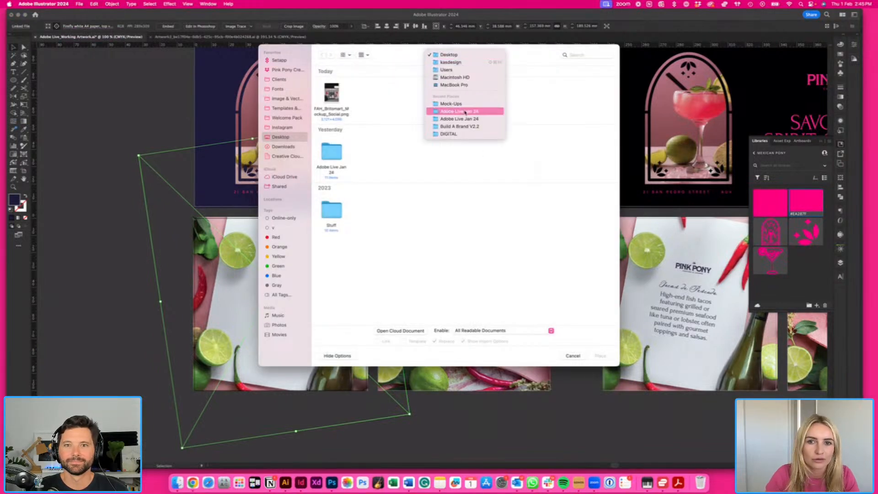
pyautogui.click(460, 105)
pyautogui.doubleClick(338, 101)
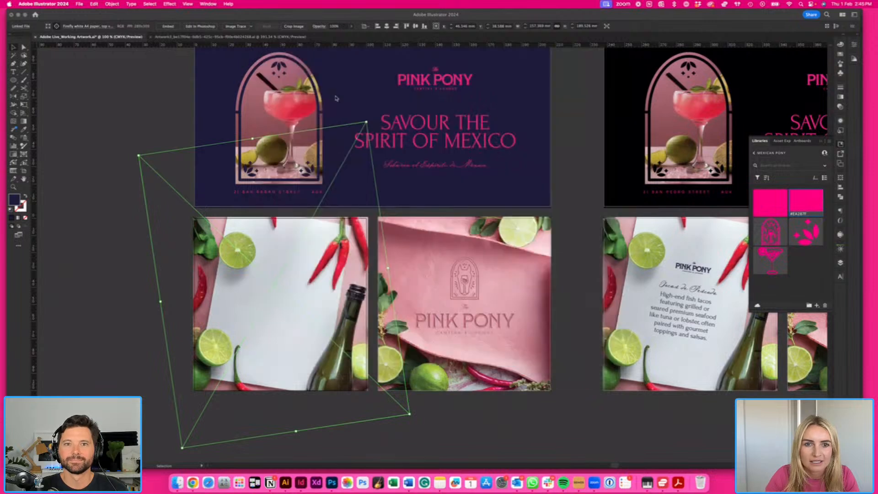
# - Enlarge and reposition the menu mock-up image within its square tile so the pink menu, glass and chillies fill the frame
pyautogui.hscroll(-3, 392, 300)
pyautogui.moveTo(339, 286); pyautogui.dragTo(356, 310)
pyautogui.press('s')
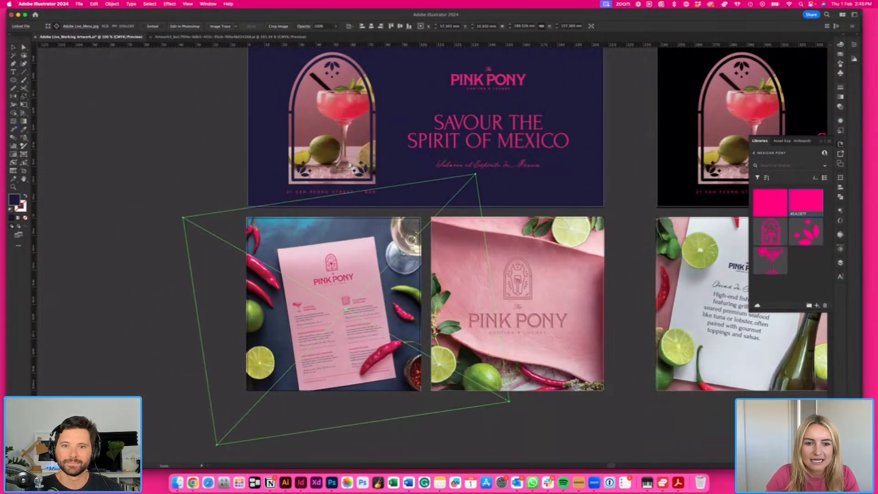
pyautogui.moveTo(450, 353); pyautogui.dragTo(498, 411)
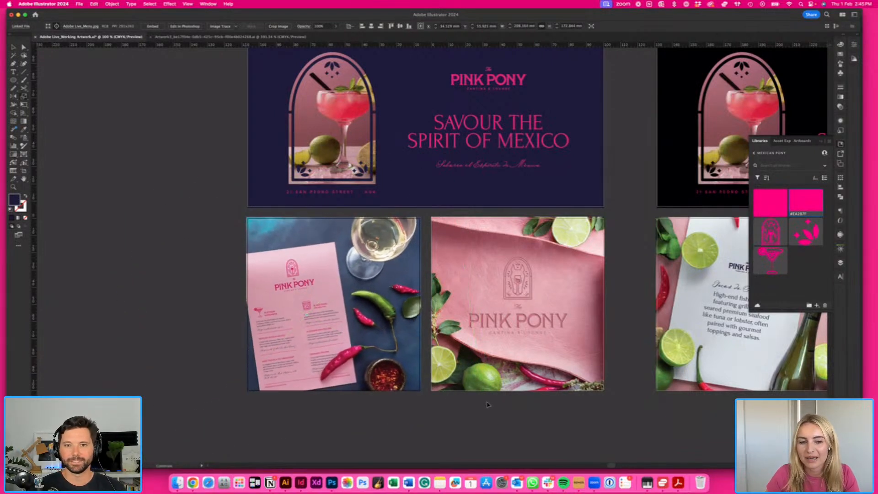
pyautogui.moveTo(451, 391); pyautogui.dragTo(500, 408)
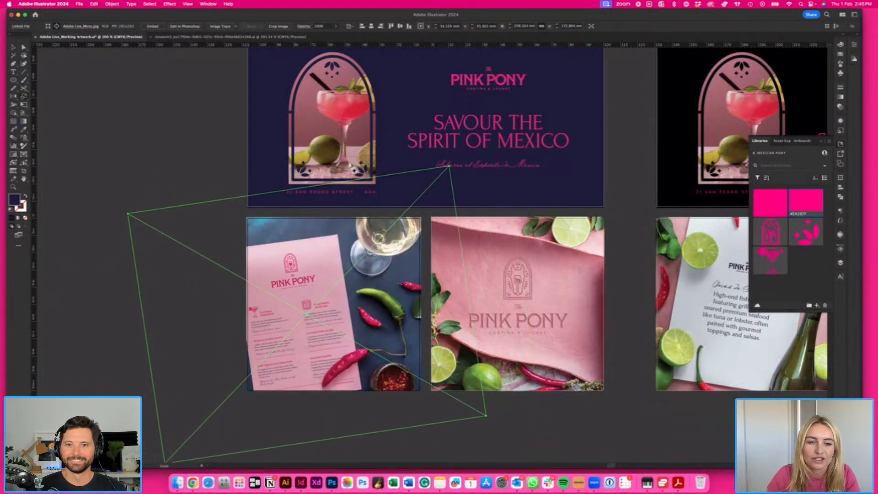
pyautogui.click(501, 409)
# - Switch on Trim View and review the updated brand board beside its black variation
pyautogui.hscroll(3, 402, 365)
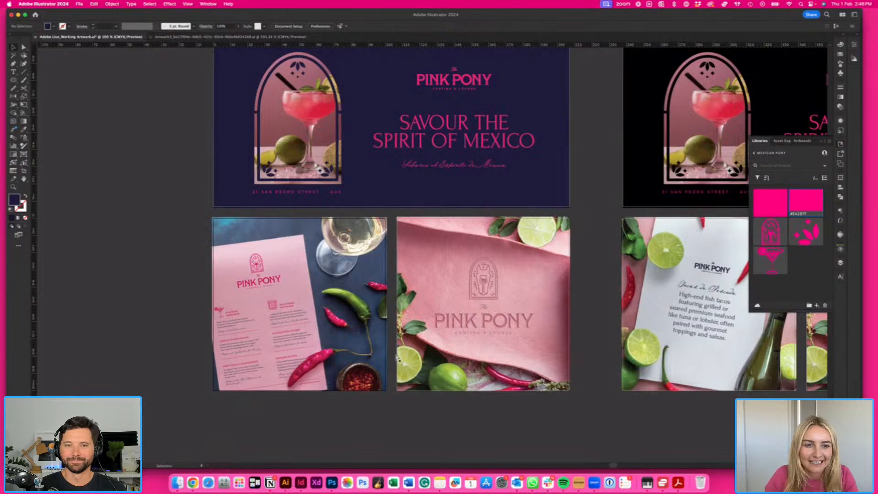
pyautogui.press('super+minus')
pyautogui.scroll(2, 287, 179)
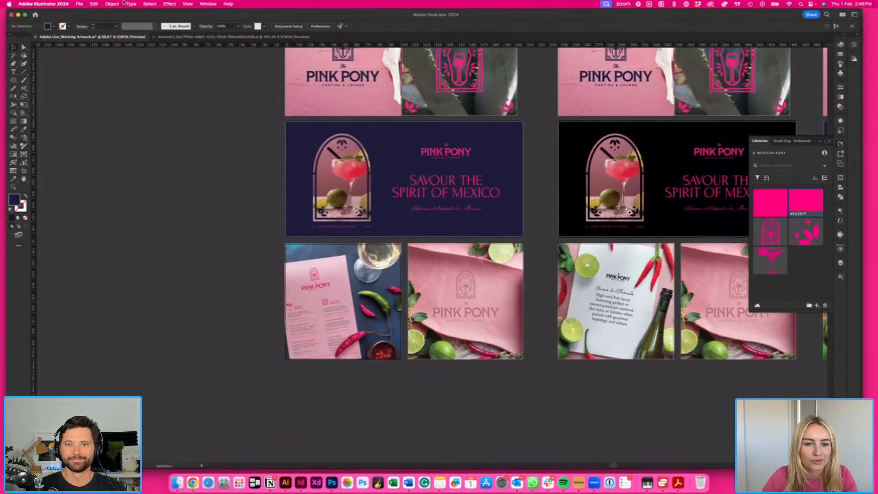
pyautogui.click(188, 4)
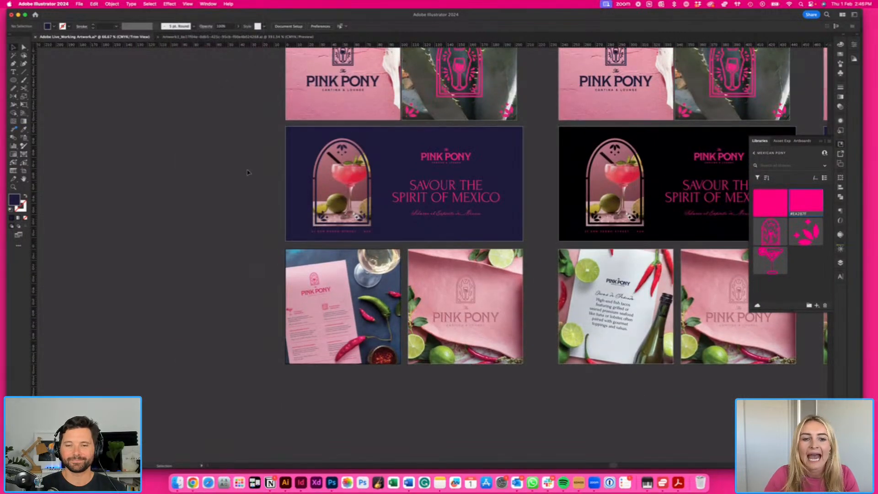
pyautogui.scroll(3, 247, 172)
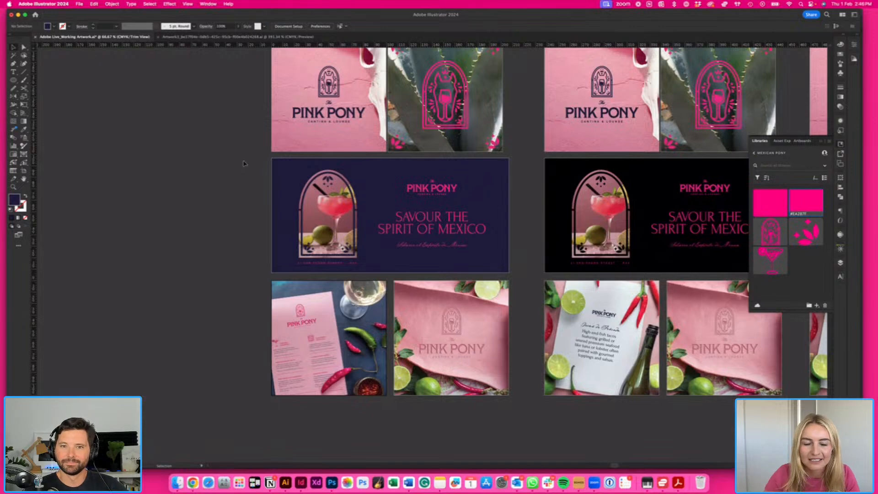
pyautogui.hscroll(3, 237, 160)
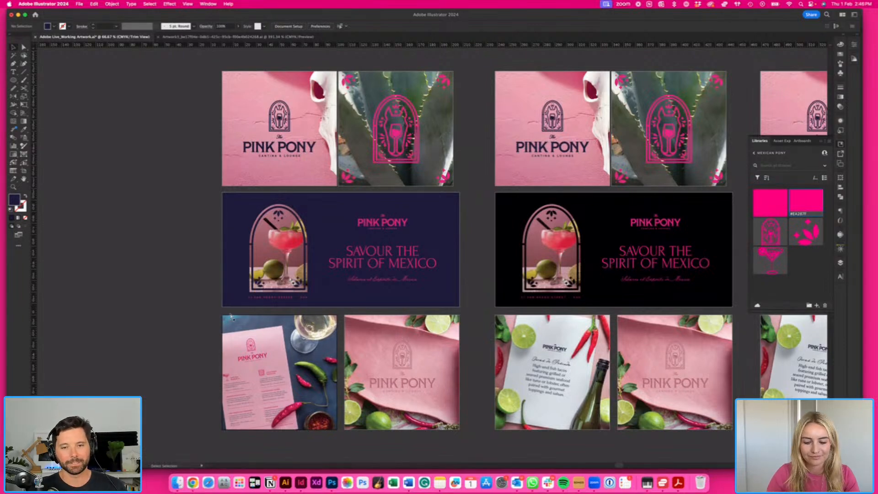
pyautogui.press('super+1')
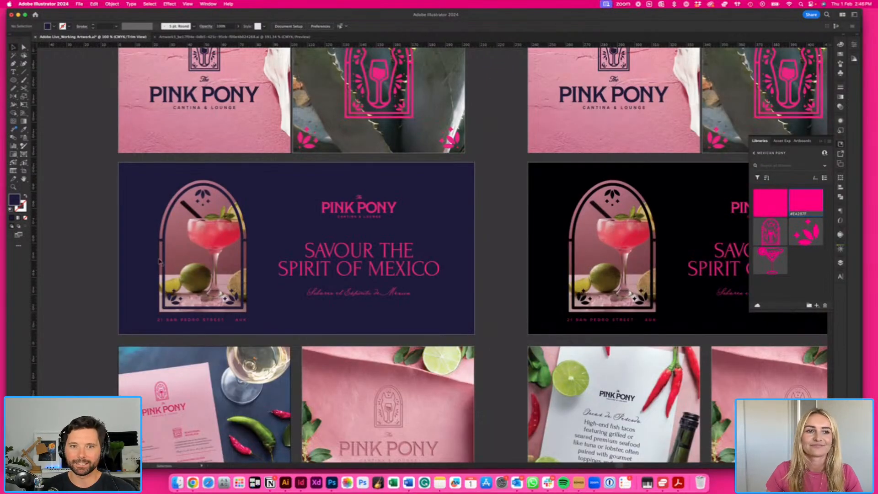
# - Browse the Firefly Images folder inside Adobe Live Jan 24 in Finder, and return to the Illustrator artwork
pyautogui.click(177, 483)
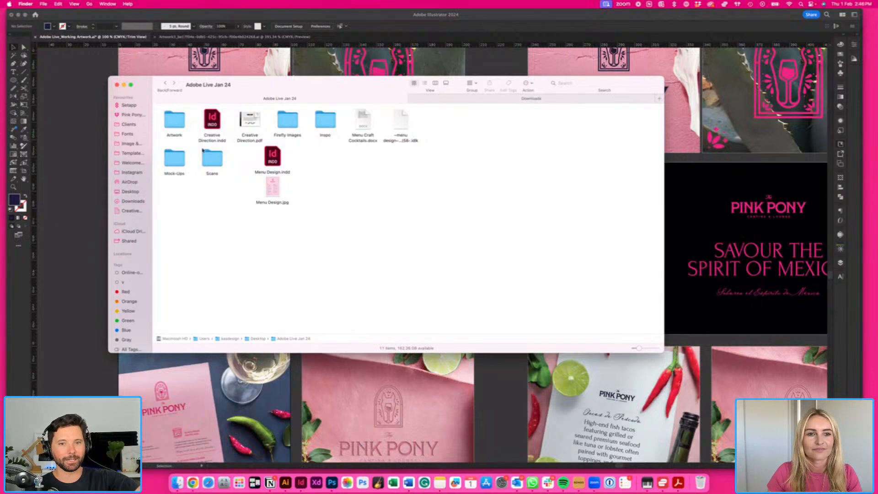
pyautogui.doubleClick(279, 124)
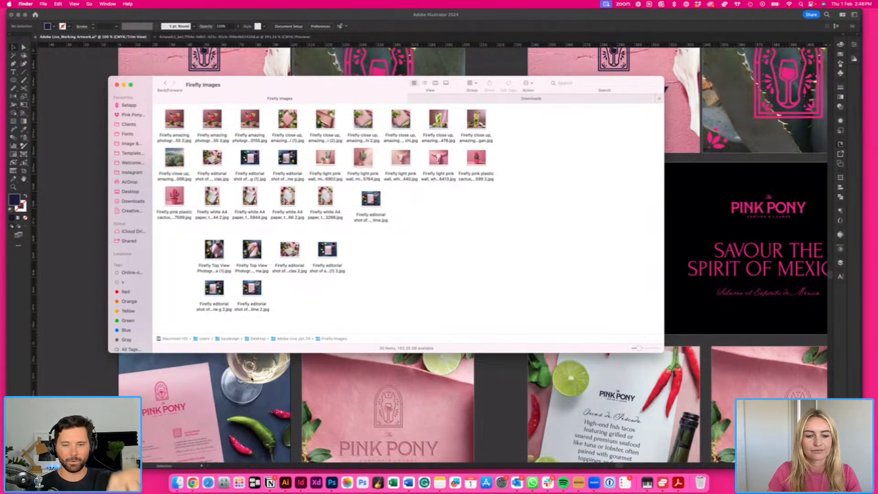
pyautogui.click(183, 408)
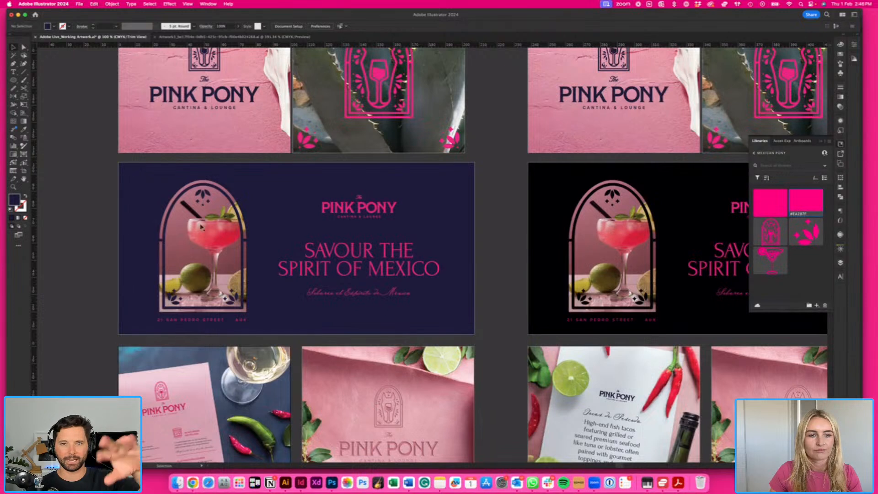
pyautogui.hscroll(-3, 262, 241)
pyautogui.click(263, 199)
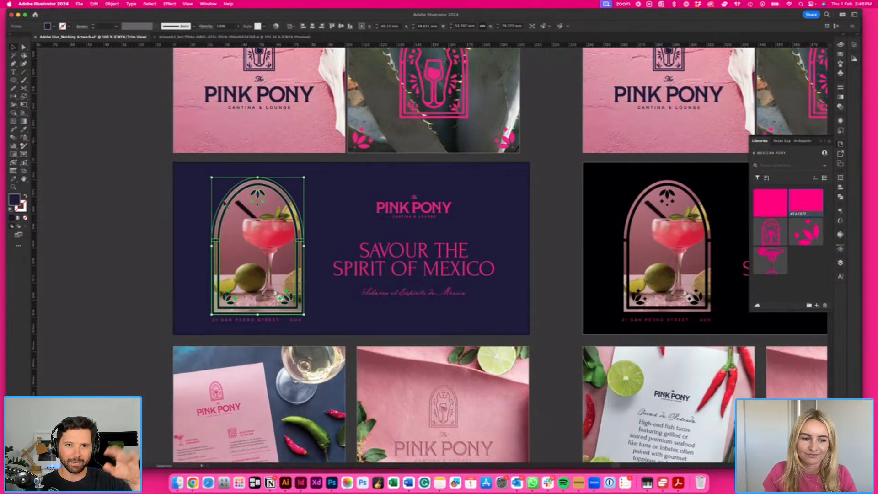
pyautogui.click(207, 159)
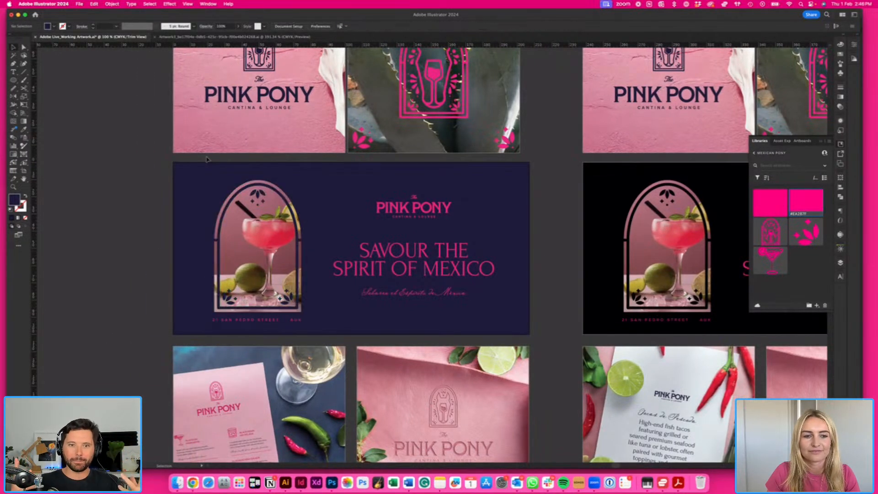
pyautogui.scroll(-2, 204, 159)
pyautogui.hscroll(-2, 204, 159)
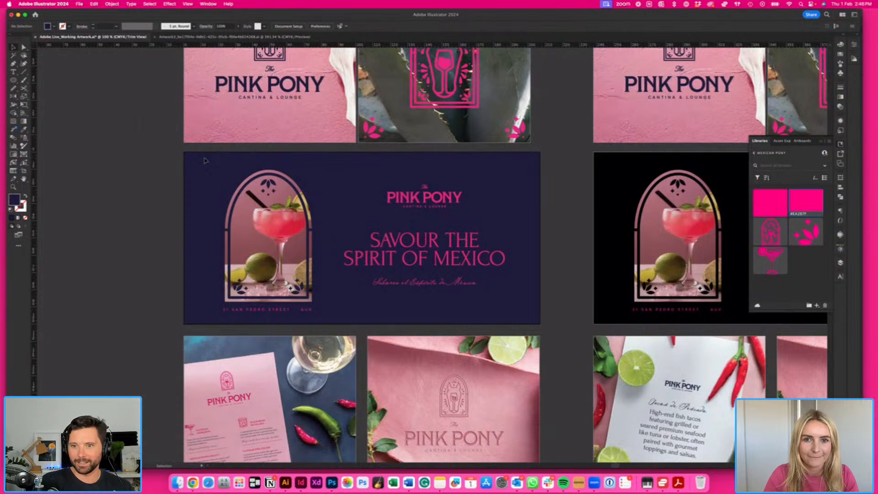
# - Turn off Trim View and place a copy of the pink horse-head arch icon in the empty area beside the navy banner
pyautogui.hscroll(-5, 205, 159)
pyautogui.click(520, 68)
pyautogui.click(166, 252)
pyautogui.click(188, 4)
pyautogui.click(191, 47)
pyautogui.hscroll(-2, 205, 185)
pyautogui.hscroll(-1, 206, 185)
pyautogui.moveTo(226, 294); pyautogui.dragTo(236, 309)
pyautogui.click(201, 104)
pyautogui.moveTo(219, 197); pyautogui.dragTo(234, 195)
pyautogui.click(213, 118)
pyautogui.hscroll(-2, 213, 119)
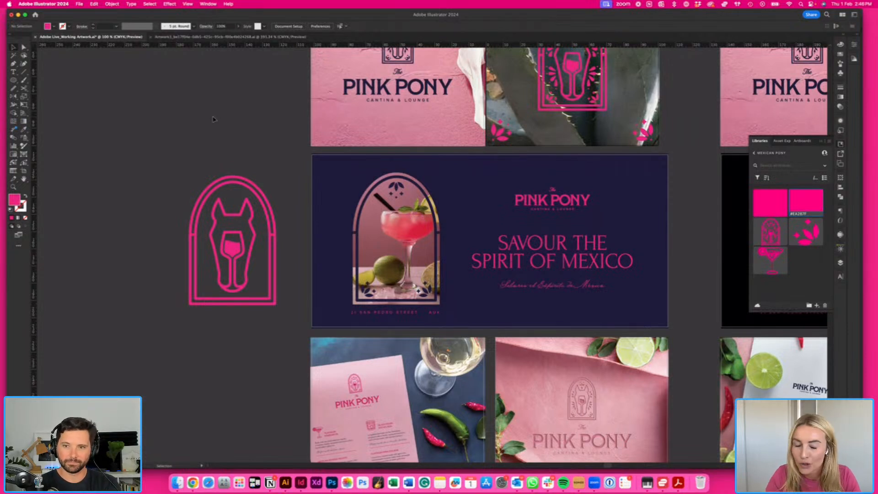
# - Delete the horse head and wine glass inside the copied icon, keeping only its double arch outline
pyautogui.press('h')
pyautogui.moveTo(214, 138); pyautogui.dragTo(212, 132)
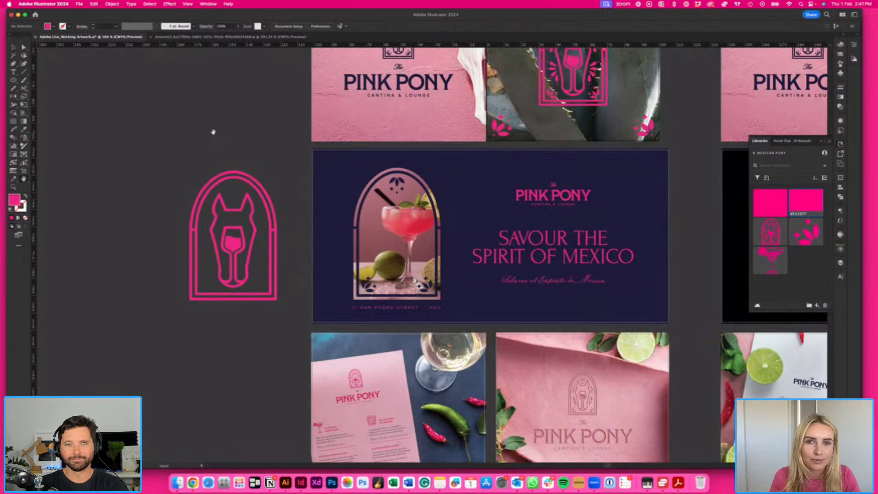
pyautogui.press('v')
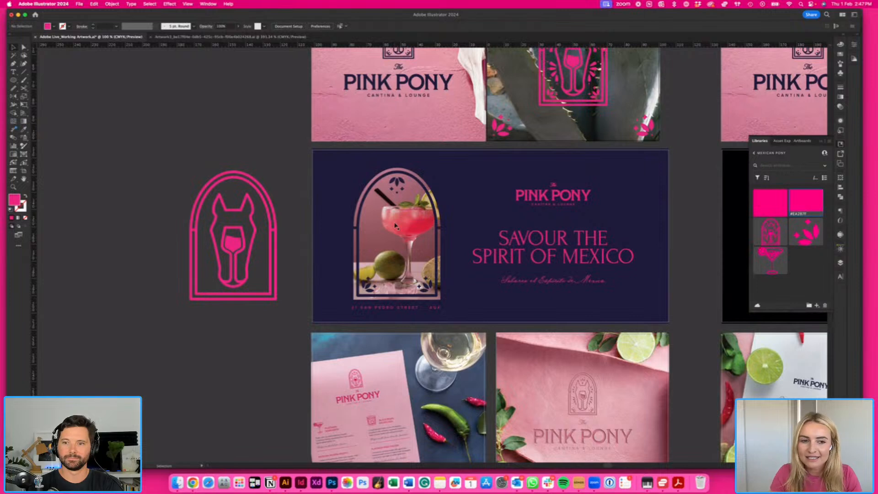
pyautogui.doubleClick(232, 211)
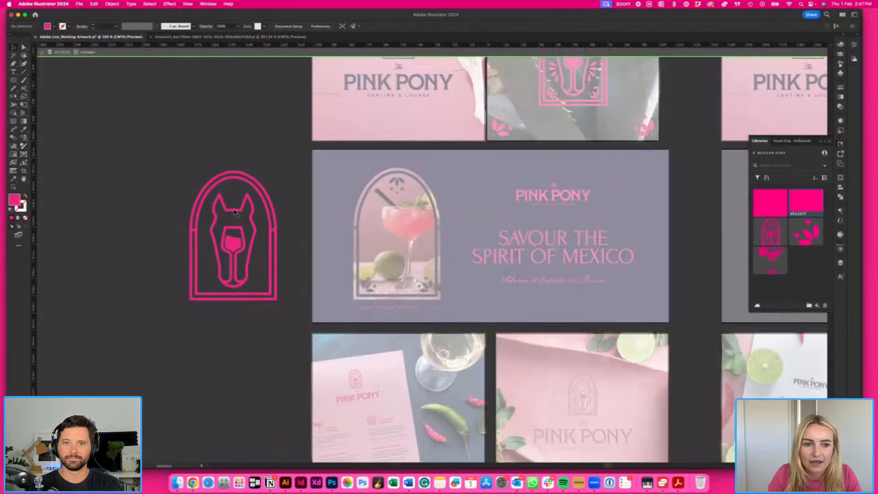
pyautogui.press('Delete')
pyautogui.doubleClick(168, 243)
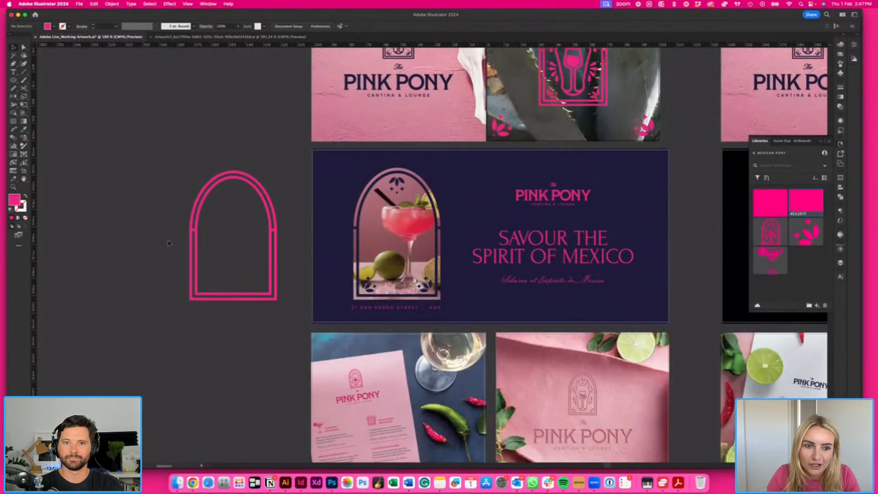
# - Ungroup the navy banner's cocktail artwork and place a copy of the arch-shaped cocktail photo over the pink arch outline
pyautogui.click(395, 257)
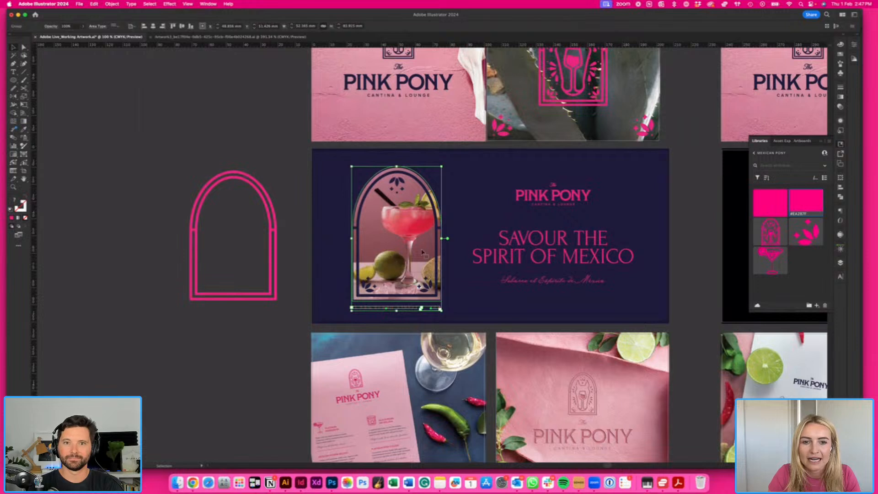
pyautogui.press('shift+super+g')
pyautogui.click(234, 144)
pyautogui.moveTo(402, 230); pyautogui.dragTo(242, 227)
# - Send the copied cocktail photo behind the pink arch outline and clear the selection
pyautogui.rightClick(243, 226)
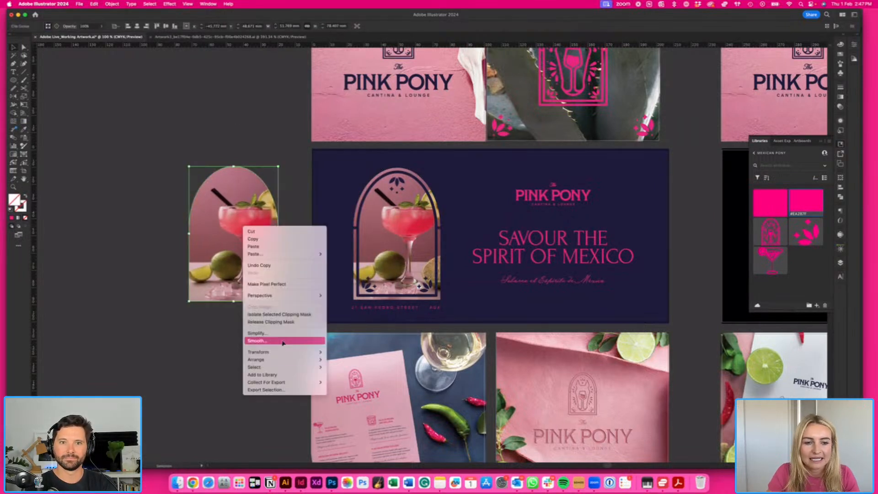
pyautogui.moveTo(284, 359)
pyautogui.click(351, 383)
pyautogui.hscroll(-4, 245, 127)
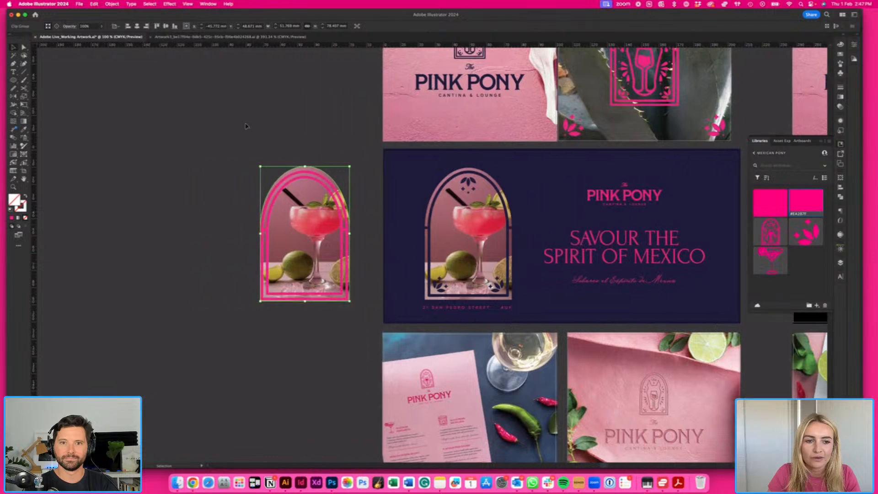
pyautogui.click(245, 126)
# - Duplicate the pink plaster logo tile's artboard onto the area around the arch and delete the artwork copied with it
pyautogui.click(24, 171)
pyautogui.moveTo(497, 127); pyautogui.dragTo(287, 304)
pyautogui.press('Escape')
pyautogui.click(254, 217)
pyautogui.press('Delete')
pyautogui.click(257, 236)
pyautogui.press('Delete')
# - Move the cocktail photo and arch outline together to the middle of the new artboard
pyautogui.click(277, 215)
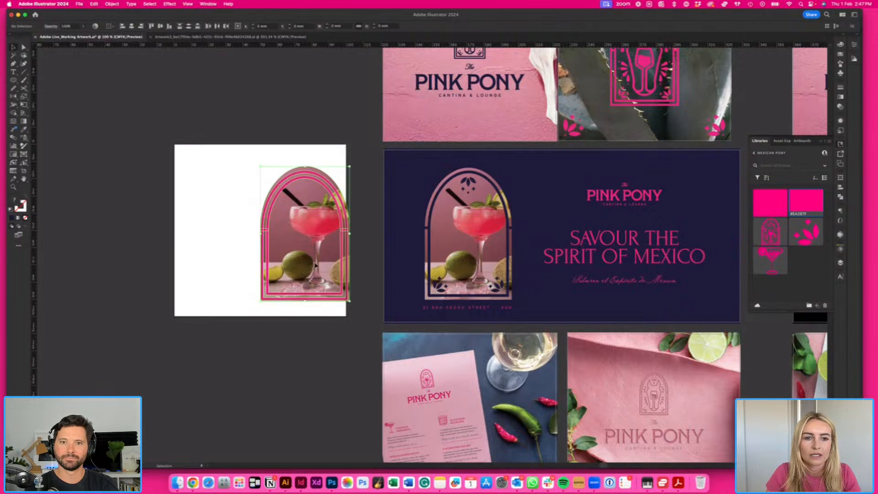
pyautogui.moveTo(278, 214); pyautogui.dragTo(236, 209)
pyautogui.click(345, 225)
# - Draw a square about 100 mm wide covering the whole new artboard and fill it with light pink
pyautogui.press('m')
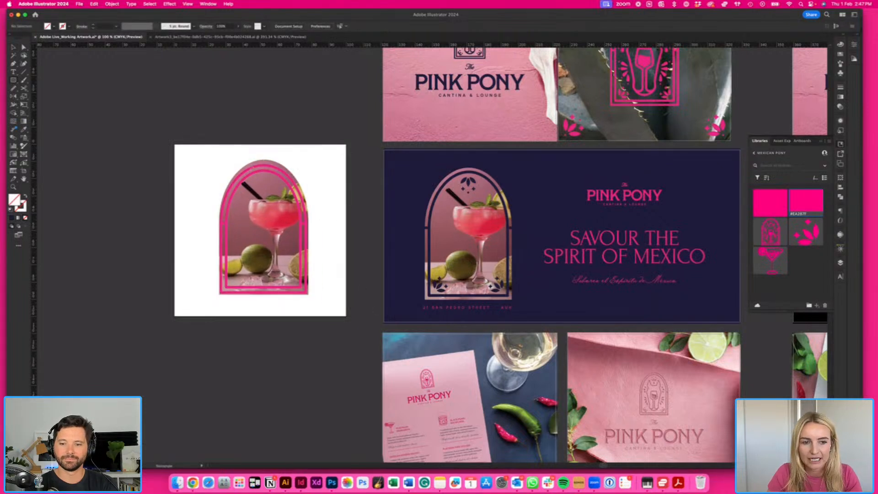
pyautogui.moveTo(173, 143); pyautogui.dragTo(347, 316)
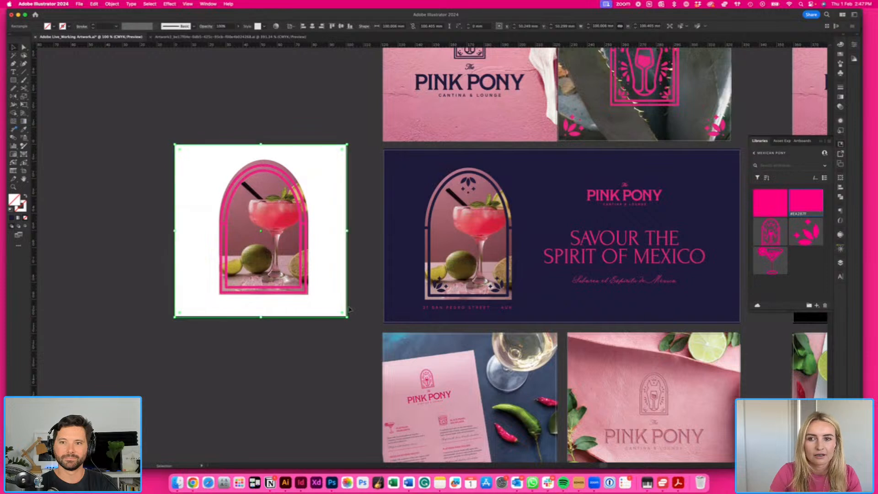
pyautogui.press('a')
pyautogui.click(55, 27)
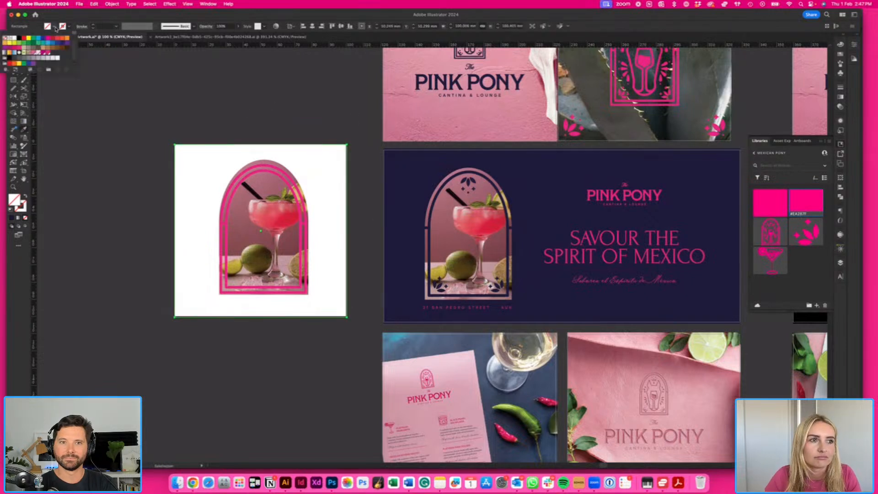
pyautogui.click(40, 53)
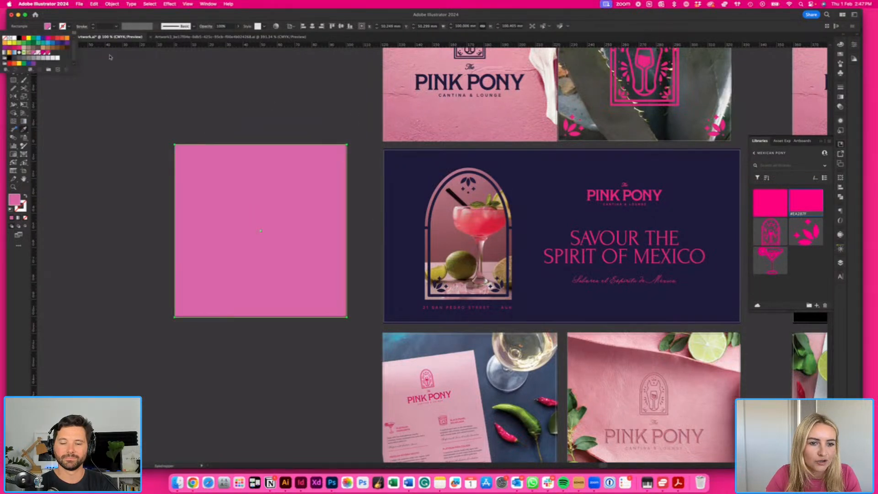
pyautogui.click(54, 28)
pyautogui.scroll(-2, 416, 228)
pyautogui.hscroll(3, 416, 228)
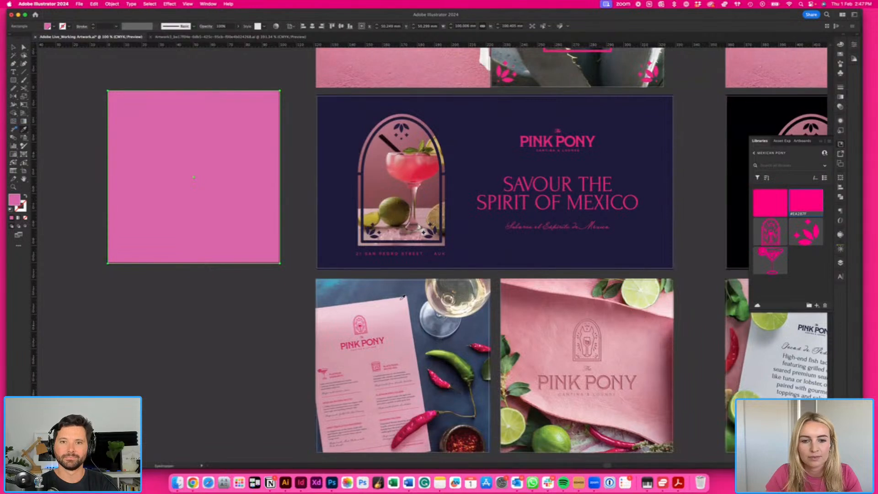
pyautogui.scroll(2, 209, 174)
pyautogui.hscroll(-2, 210, 174)
# - Send the light pink square behind the cocktail photo and arch outline, and shrink the photo slightly
pyautogui.rightClick(210, 174)
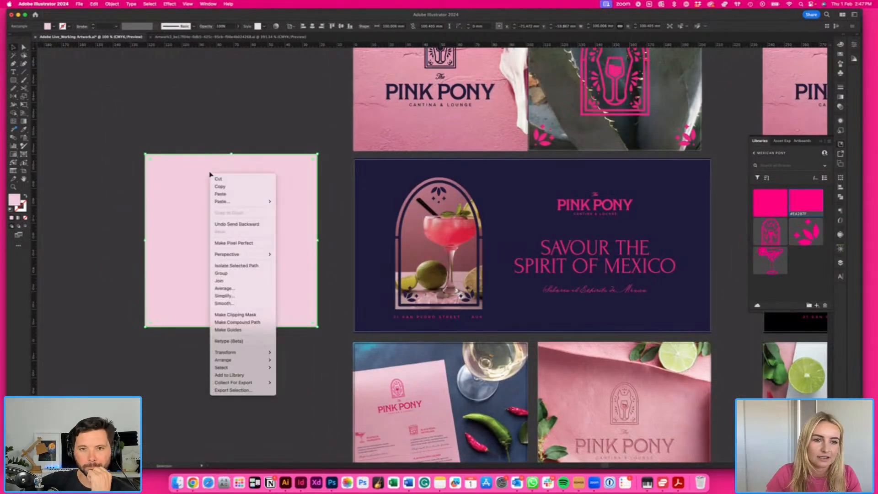
pyautogui.moveTo(237, 359)
pyautogui.click(304, 383)
pyautogui.click(226, 171)
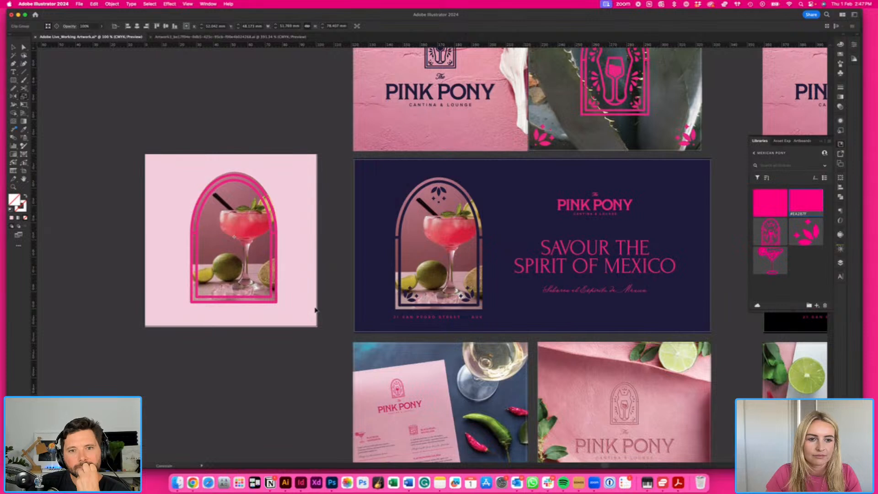
pyautogui.hscroll(-2, 270, 139)
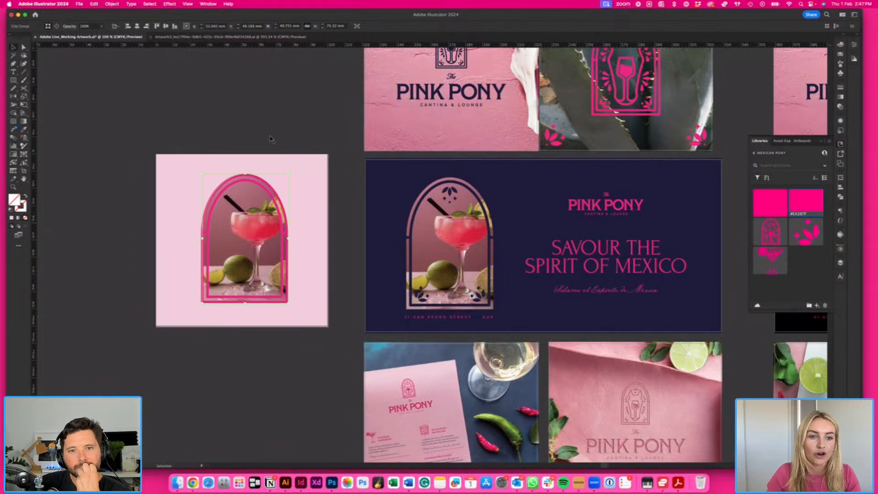
# - Recolour the arch outline with the light pink of the square and nudge it into place over the cocktail photo
pyautogui.press('i')
pyautogui.click(297, 172)
pyautogui.press('v')
pyautogui.moveTo(254, 120); pyautogui.dragTo(292, 206)
pyautogui.keyDown('shift'); pyautogui.click(296, 214); pyautogui.keyUp('shift')
pyautogui.moveTo(262, 232); pyautogui.dragTo(259, 231)
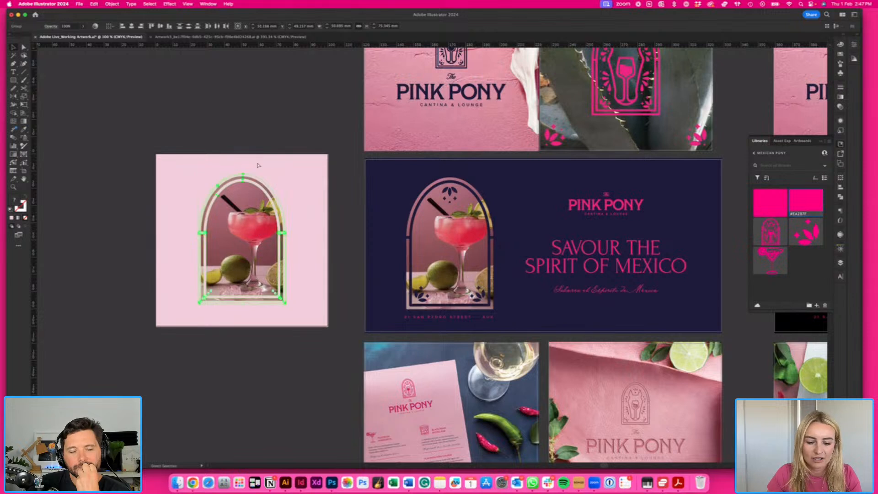
# - Centre the arch outline horizontally and vertically on the artboard
pyautogui.press('v')
pyautogui.click(118, 26)
pyautogui.click(147, 26)
pyautogui.click(233, 124)
# - Relink the arch's masked cocktail photo to the image of the tall lime-and-mint cocktail
pyautogui.press('a')
pyautogui.click(250, 201)
pyautogui.click(86, 30)
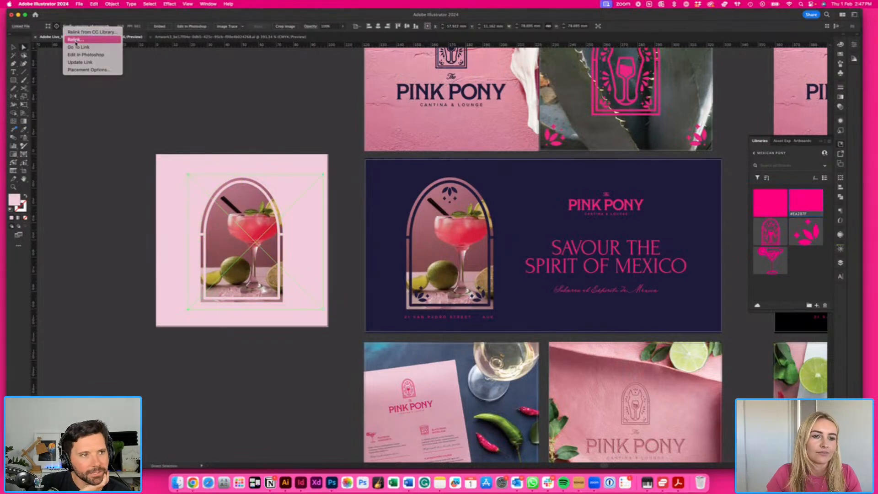
pyautogui.click(76, 41)
pyautogui.click(369, 169)
pyautogui.doubleClick(331, 158)
pyautogui.click(223, 124)
pyautogui.hscroll(-3, 222, 130)
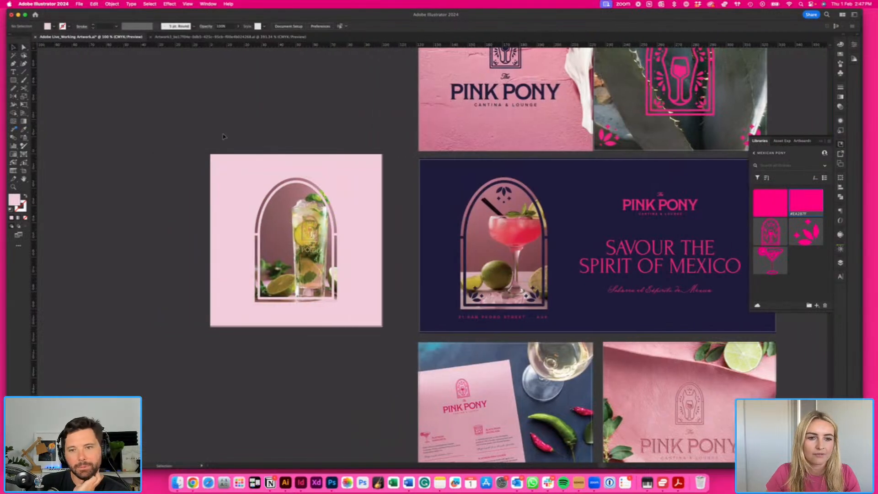
pyautogui.moveTo(267, 204); pyautogui.dragTo(284, 144)
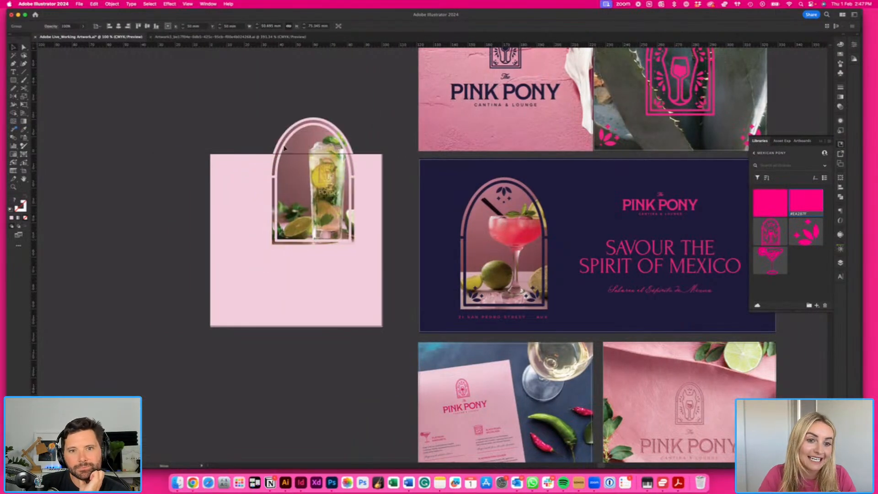
pyautogui.press('super+z')
pyautogui.click(307, 146)
pyautogui.moveTo(309, 188); pyautogui.dragTo(174, 182)
pyautogui.hscroll(-1, 194, 119)
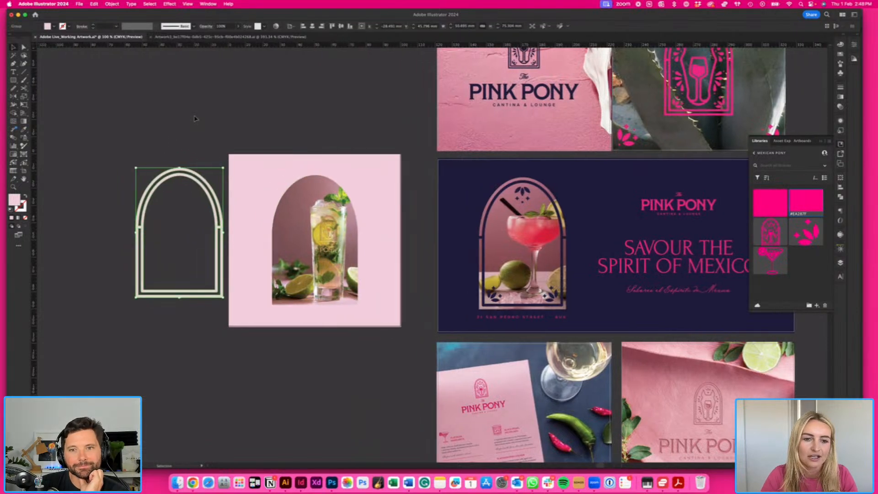
pyautogui.press('super+z')
# - Enlarge the light pink arch outline slightly so it covers the photo's edges
pyautogui.press('s')
pyautogui.moveTo(373, 319); pyautogui.dragTo(375, 321)
pyautogui.press('v')
pyautogui.click(160, 294)
# - Centre the tall glass within the arch by shifting its photo, scale the photo to about 75.9 mm, and clear the selection
pyautogui.press('a')
pyautogui.moveTo(321, 283); pyautogui.dragTo(309, 282)
pyautogui.press('s')
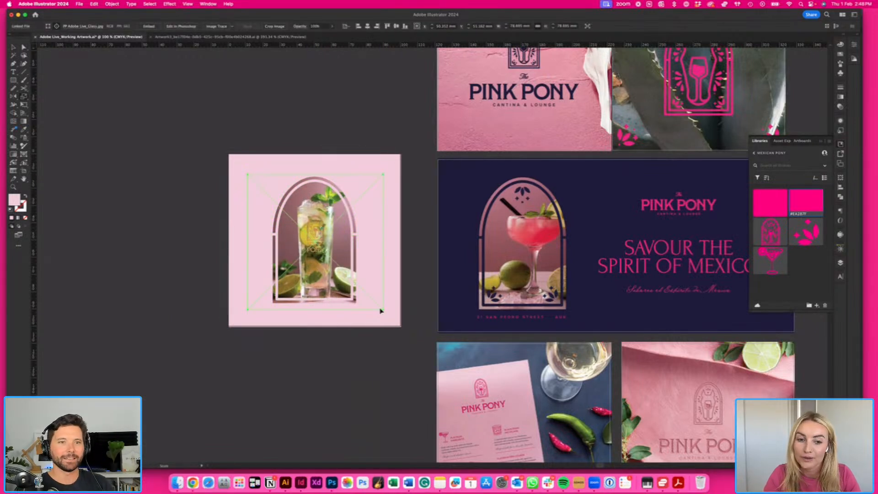
pyautogui.moveTo(378, 307); pyautogui.dragTo(314, 282)
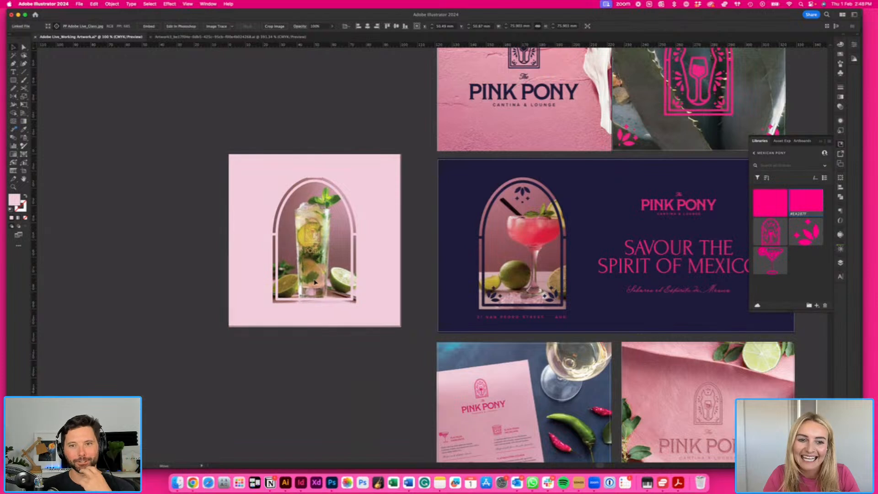
pyautogui.press('super+shift+a')
pyautogui.press('a')
pyautogui.press('v')
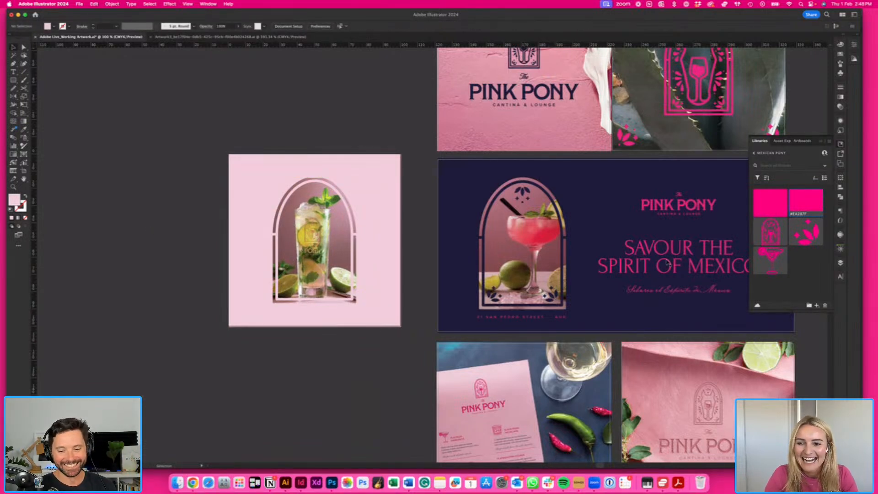
# - Copy the Pink Pony logo from the navy banner onto the light pink tile, bring it to the front and place it below the arch
pyautogui.moveTo(671, 208); pyautogui.dragTo(298, 203)
pyautogui.rightClick(298, 203)
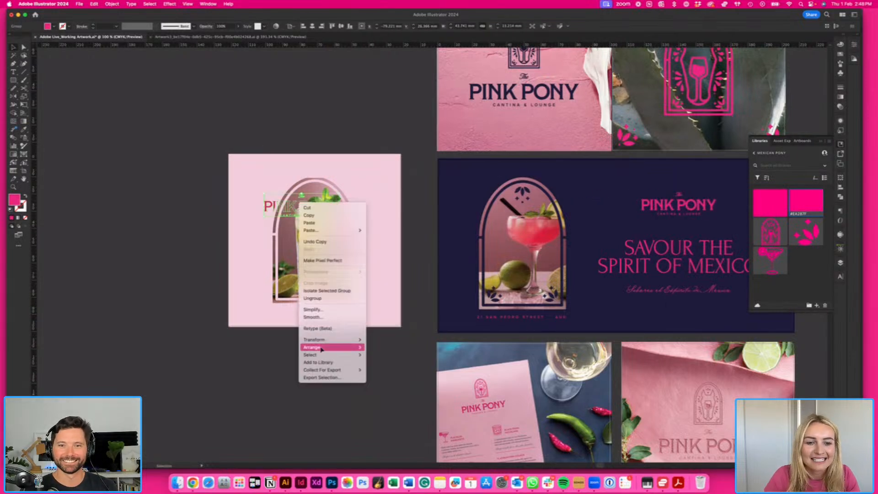
pyautogui.click(386, 347)
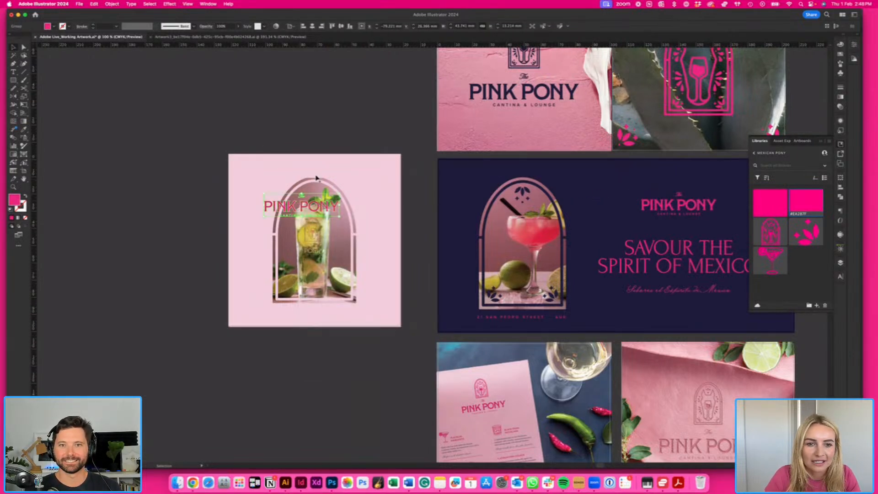
pyautogui.moveTo(325, 207); pyautogui.dragTo(336, 314)
# - Scale the tall cocktail photo up slightly within its arch mask
pyautogui.click(341, 233)
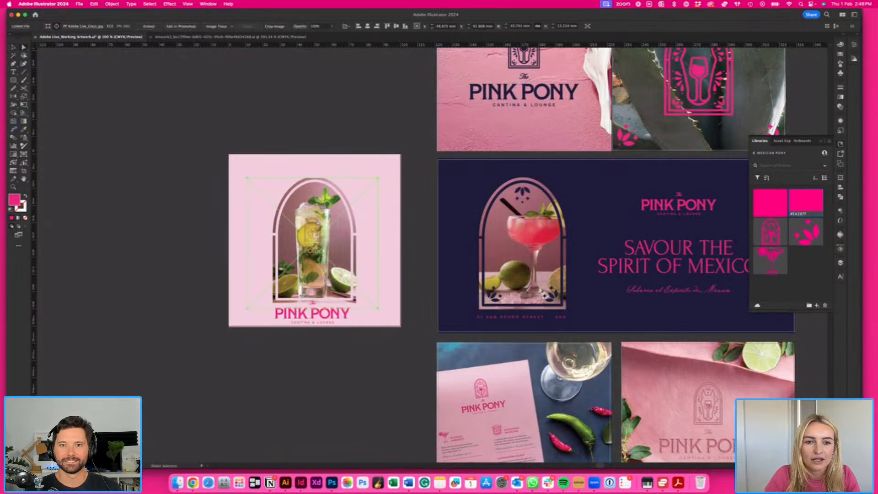
pyautogui.press('s')
pyautogui.moveTo(340, 233); pyautogui.dragTo(345, 230)
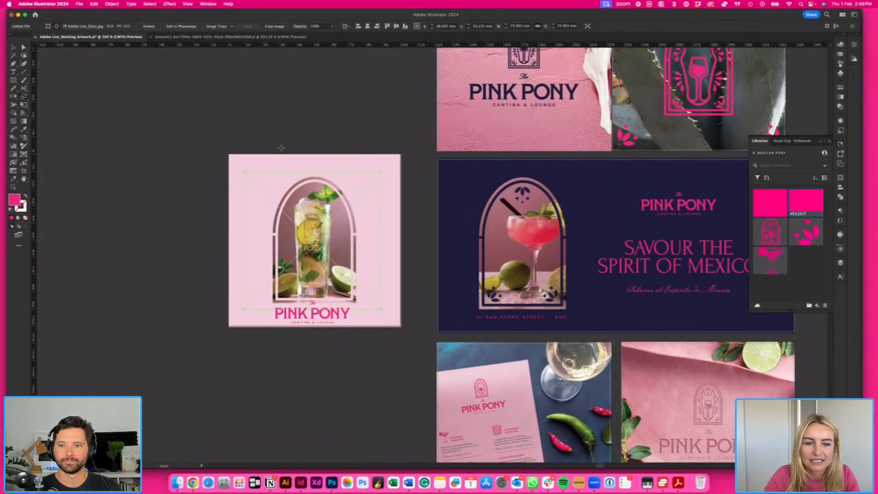
# - Delete the Pink Pony logo copy from below the arch
pyautogui.press('v')
pyautogui.click(281, 147)
pyautogui.press('Delete')
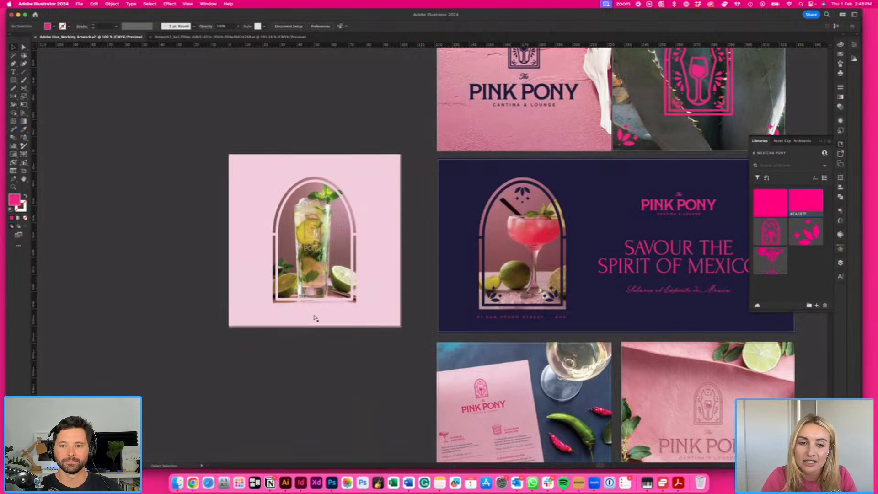
# - Duplicate the arch cocktail tile's artboard with its artwork directly below the original, and delete the photo from the copy
pyautogui.press('super+minus')
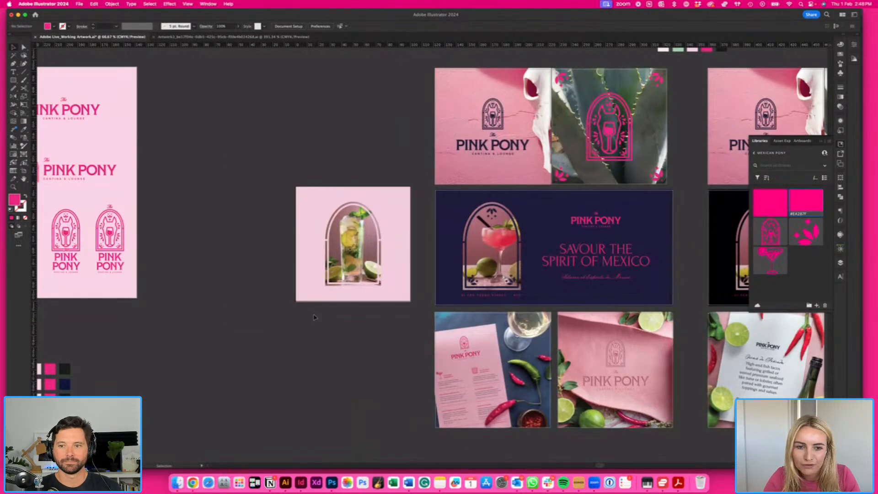
pyautogui.scroll(-2, 260, 250)
pyautogui.click(25, 178)
pyautogui.moveTo(314, 196); pyautogui.dragTo(313, 320)
pyautogui.press('Escape')
pyautogui.scroll(-3, 268, 285)
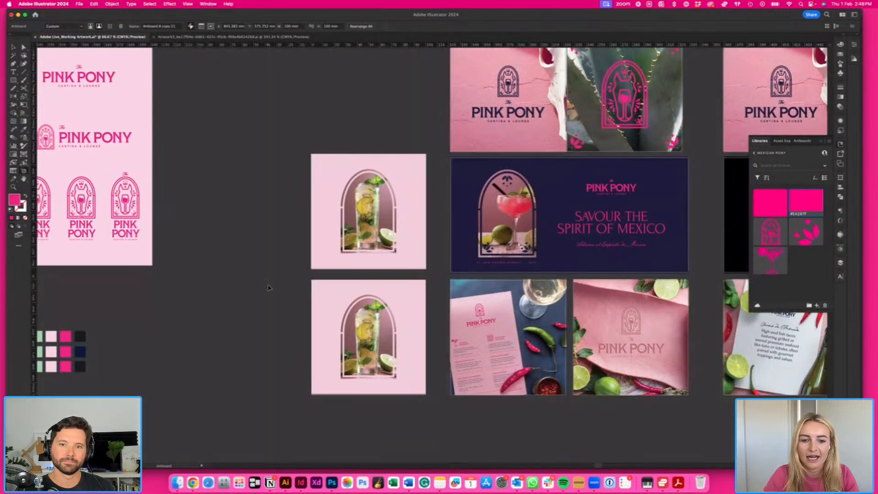
pyautogui.click(390, 328)
pyautogui.press('Delete')
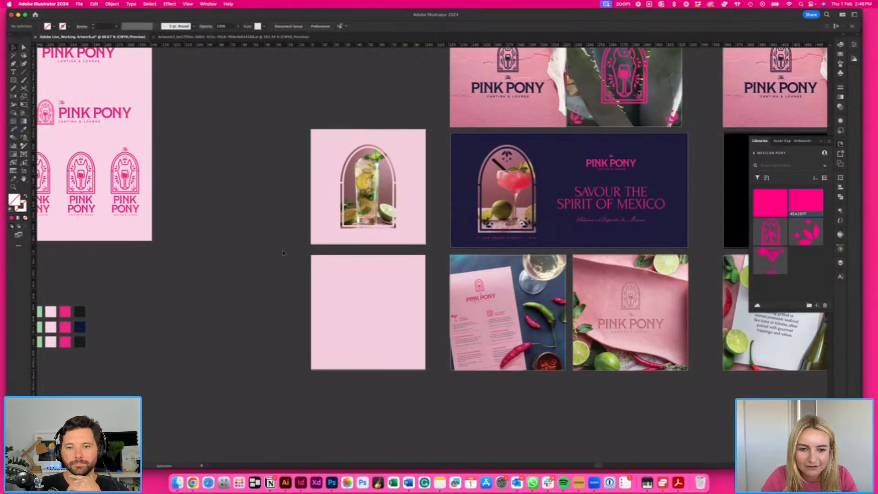
# - Align the lower tile's light pink square and arch outline on their horizontal and vertical centres
pyautogui.moveTo(293, 275); pyautogui.dragTo(404, 354)
pyautogui.click(322, 26)
pyautogui.click(341, 27)
pyautogui.press('super+equal')
pyautogui.press('super+equal')
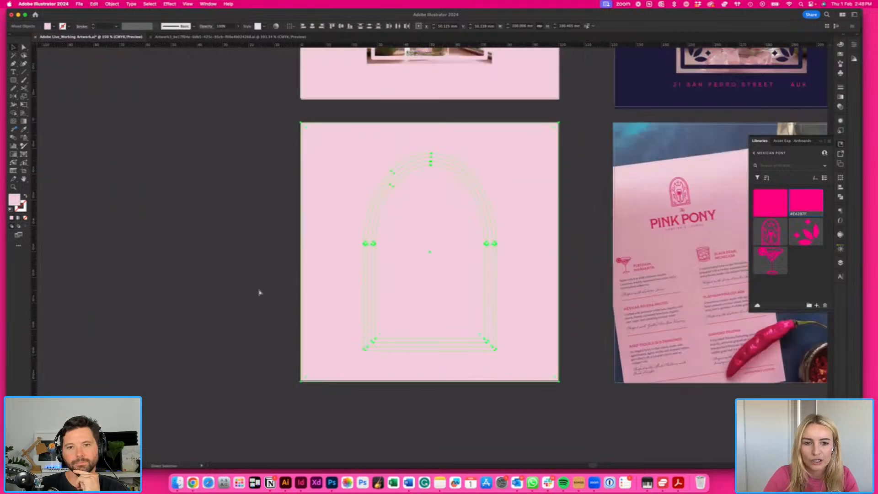
# - Cut the arch's interior and the gaps between its lines out of the light pink square with the Shape Builder tool
pyautogui.hscroll(5, 259, 293)
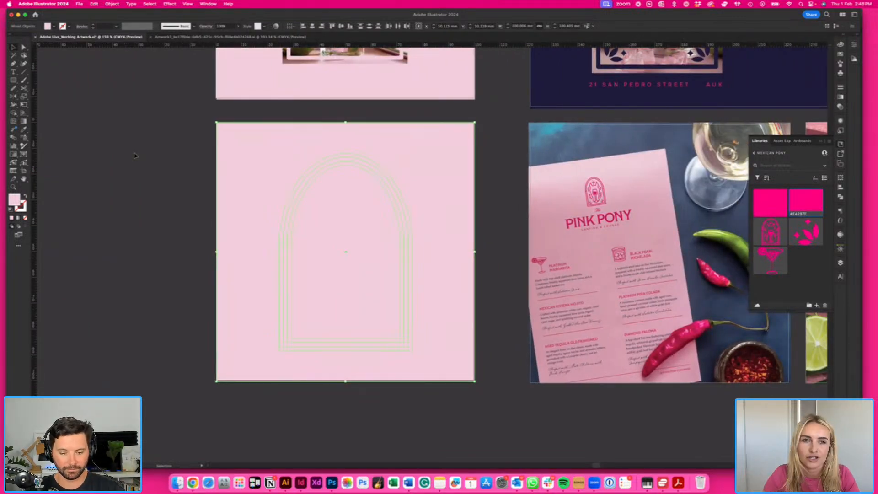
pyautogui.click(14, 114)
pyautogui.keyDown('alt'); pyautogui.click(373, 231); pyautogui.keyUp('alt')
pyautogui.click(406, 240)
pyautogui.press('v')
pyautogui.click(127, 199)
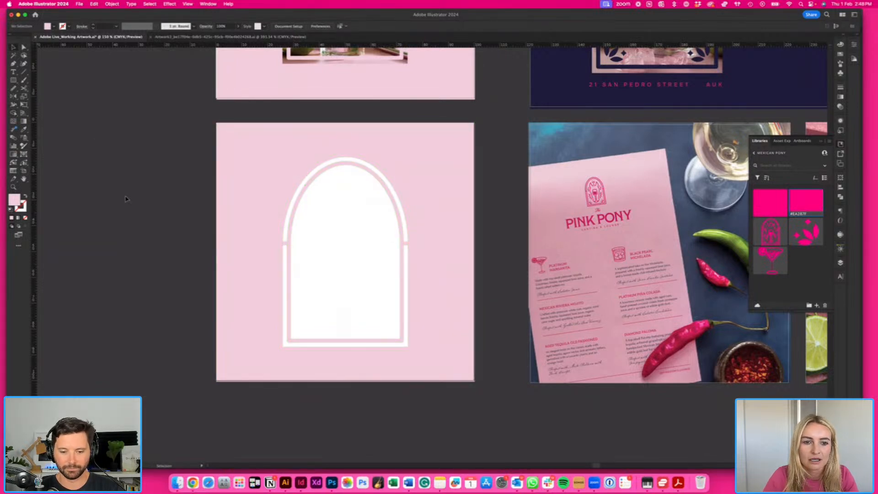
pyautogui.hscroll(-3, 127, 199)
pyautogui.moveTo(574, 192); pyautogui.dragTo(273, 197)
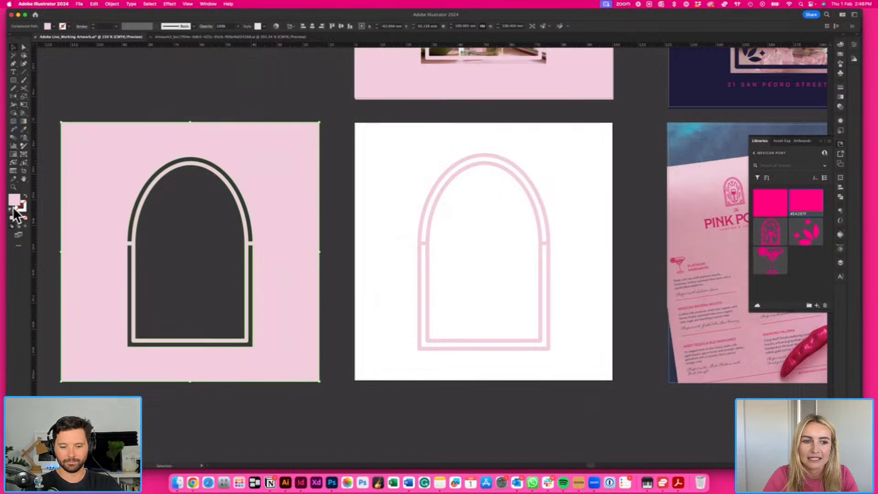
pyautogui.press('super+z')
pyautogui.click(453, 253)
pyautogui.press('shift+super+a')
# - Move the menu mock-up photo onto the lower light pink tile and send it behind the arch cut-out
pyautogui.press('super+minus')
pyautogui.hscroll(3, 405, 170)
pyautogui.moveTo(547, 222); pyautogui.dragTo(337, 222)
pyautogui.rightClick(340, 215)
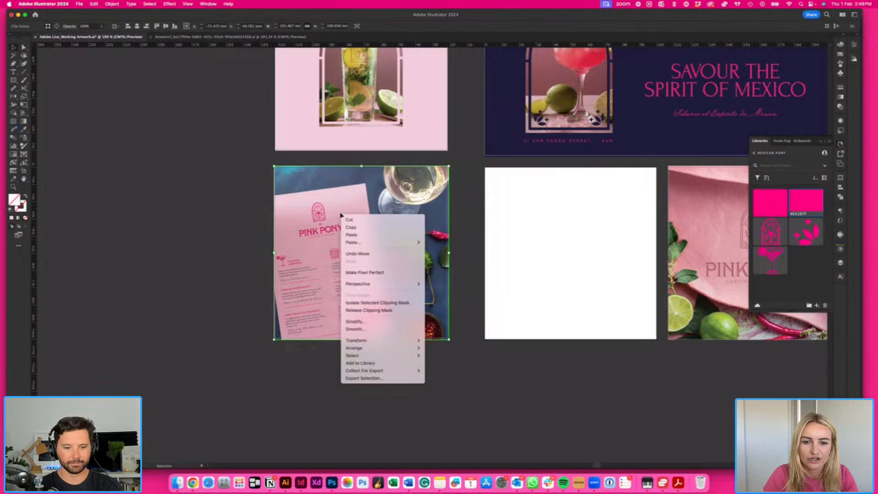
pyautogui.moveTo(403, 348)
pyautogui.click(466, 371)
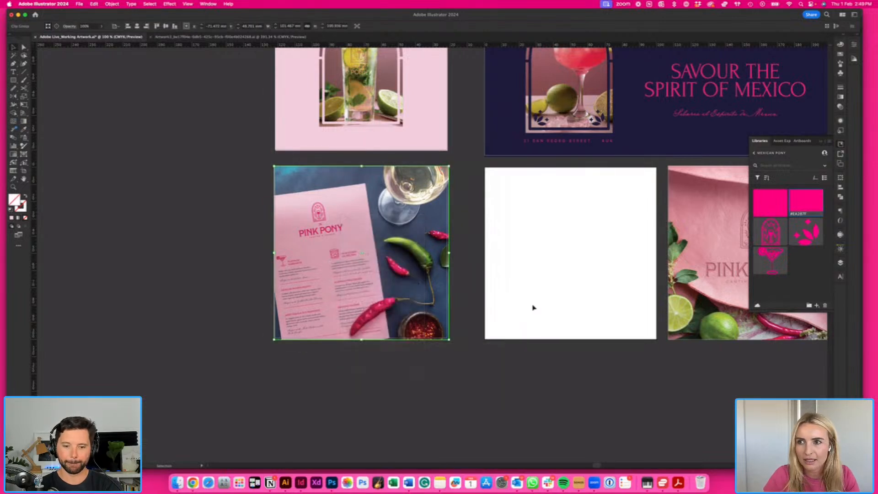
pyautogui.click(218, 258)
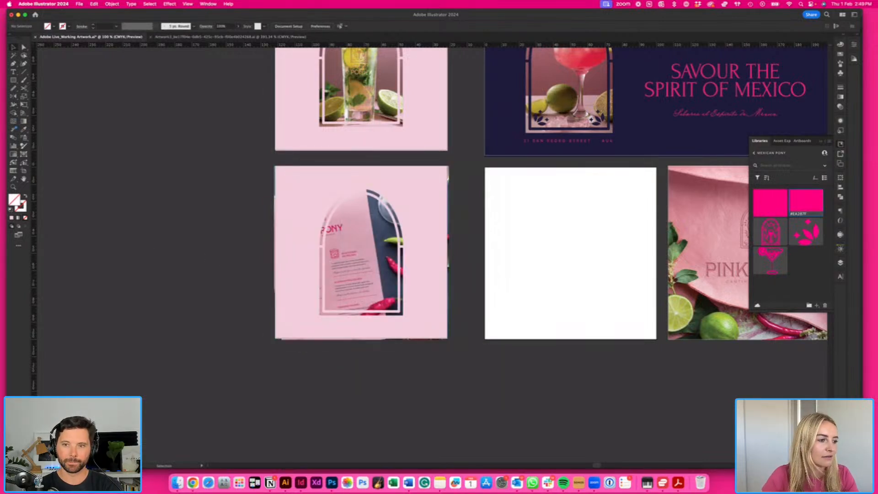
pyautogui.press('super+Tab')
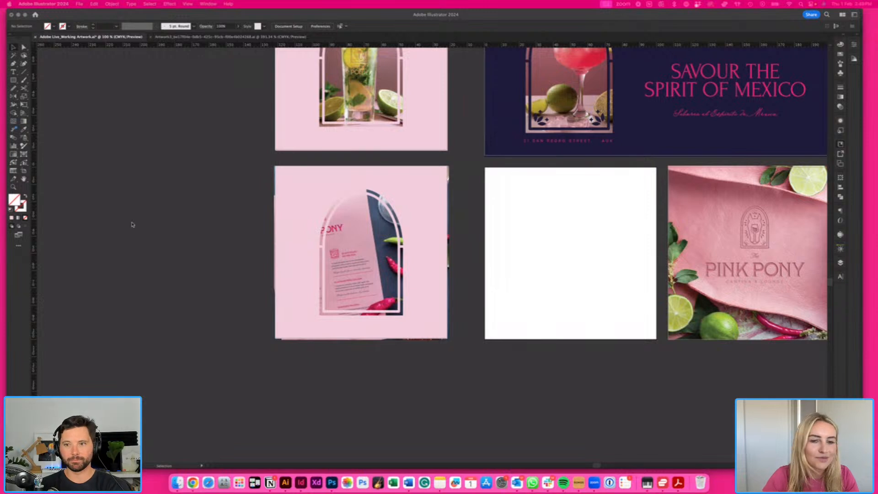
pyautogui.press('super+Tab')
# - Scale down the menu mock-up photo and position it within the tile behind the arch cut-out, then clear the selection
pyautogui.click(374, 296)
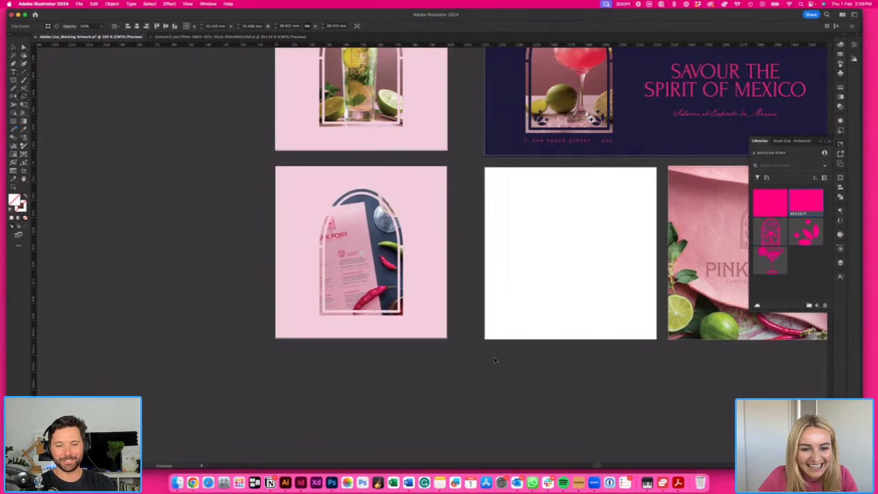
pyautogui.click(515, 325)
pyautogui.moveTo(336, 289)
pyautogui.mouseDown()
pyautogui.moveTo(357, 289)
pyautogui.moveTo(349, 290)
pyautogui.mouseUp()
pyautogui.press('super+z')
pyautogui.click(511, 301)
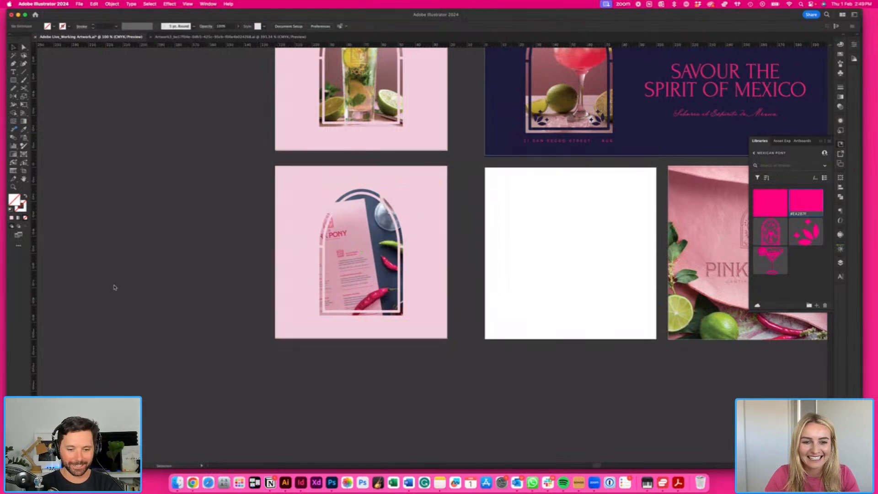
pyautogui.press('super+minus')
pyautogui.hscroll(5, 236, 285)
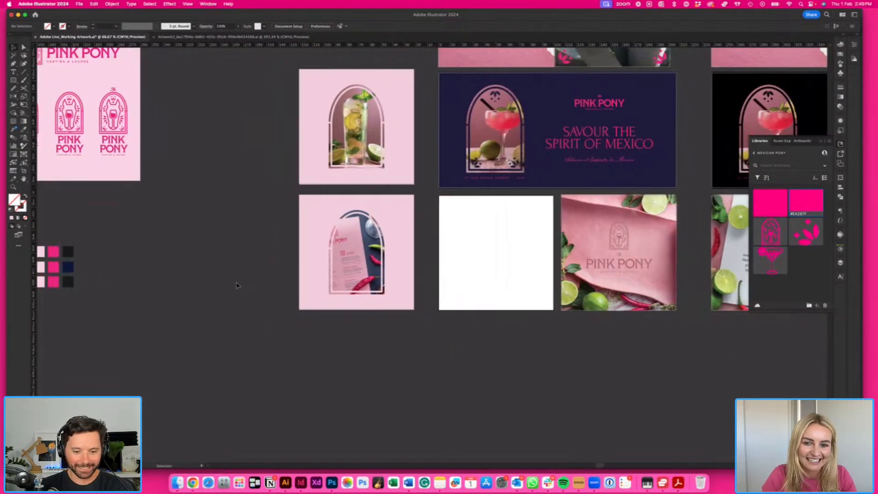
pyautogui.hscroll(-2, 237, 284)
pyautogui.moveTo(303, 278); pyautogui.dragTo(290, 279)
pyautogui.click(167, 286)
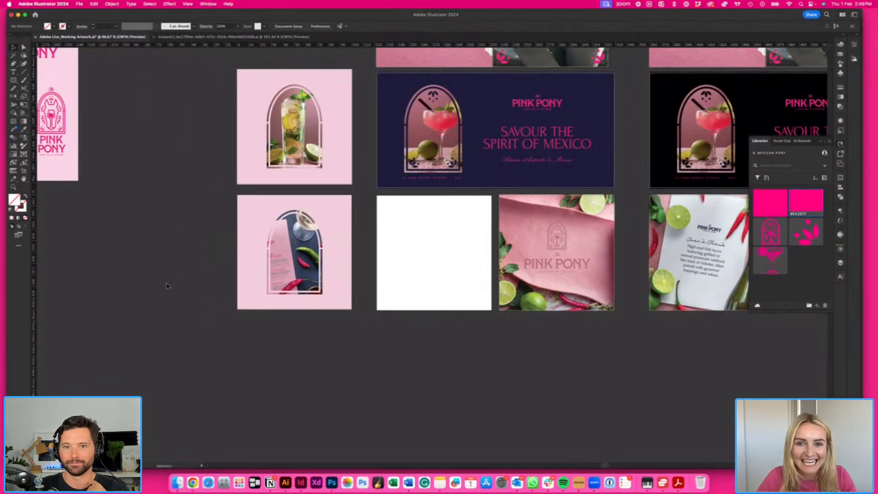
pyautogui.scroll(1, 166, 285)
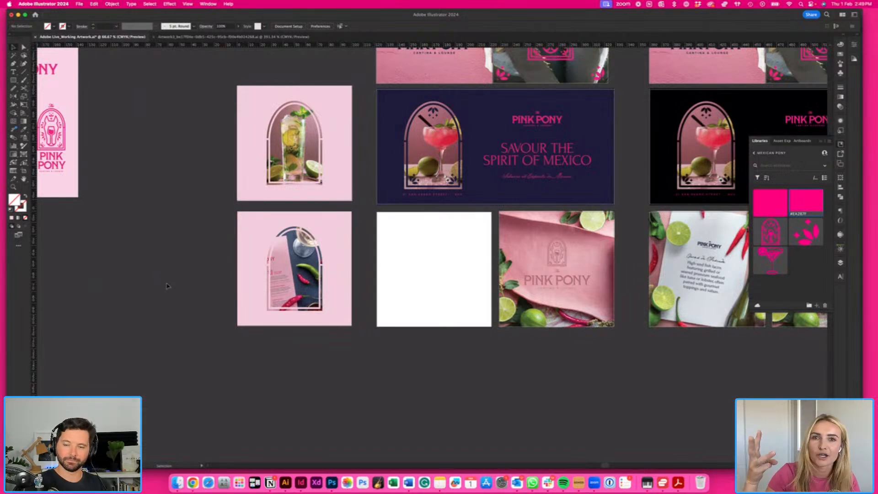
pyautogui.scroll(2, 166, 285)
pyautogui.scroll(2, 166, 285)
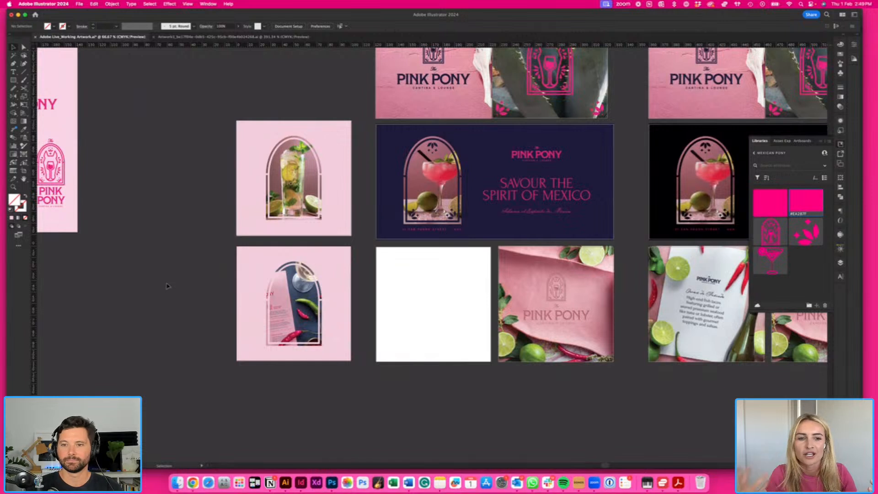
pyautogui.press('m')
pyautogui.scroll(2, 166, 286)
pyautogui.hscroll(-3, 166, 286)
pyautogui.moveTo(189, 154); pyautogui.dragTo(263, 231)
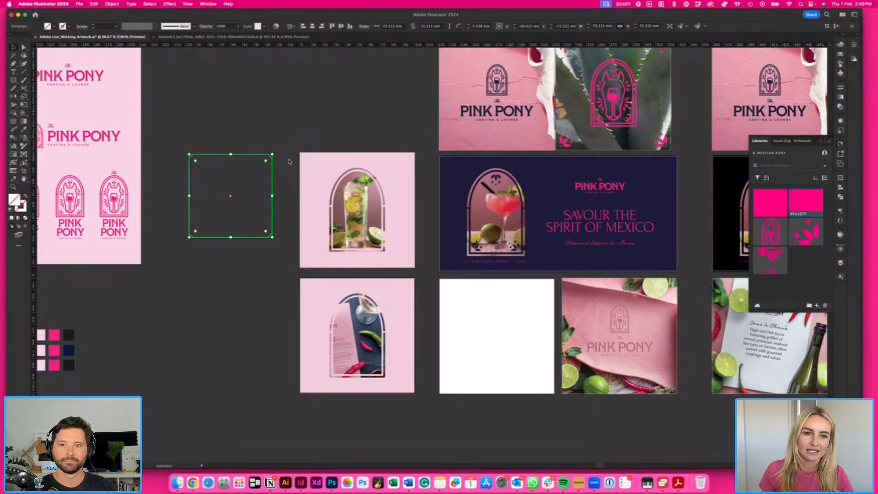
pyautogui.press('Delete')
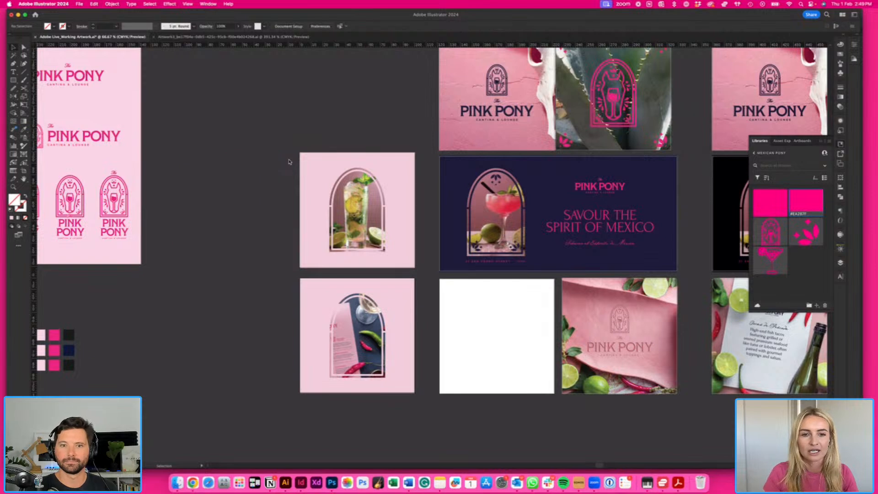
# - Move the menu mock-up photo onto the blank white square below the navy banner and scale it up to fill the square
pyautogui.scroll(-5, 289, 161)
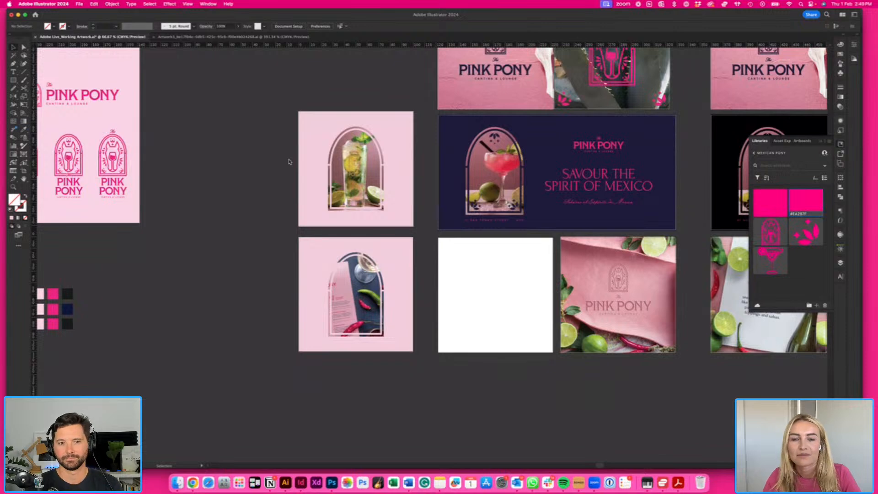
pyautogui.moveTo(288, 161); pyautogui.dragTo(143, 191)
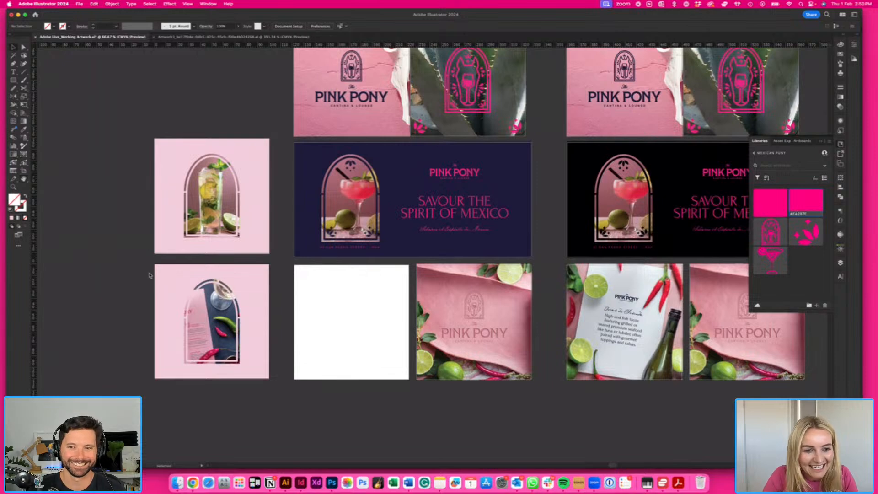
pyautogui.moveTo(215, 323); pyautogui.dragTo(368, 328)
pyautogui.press('s')
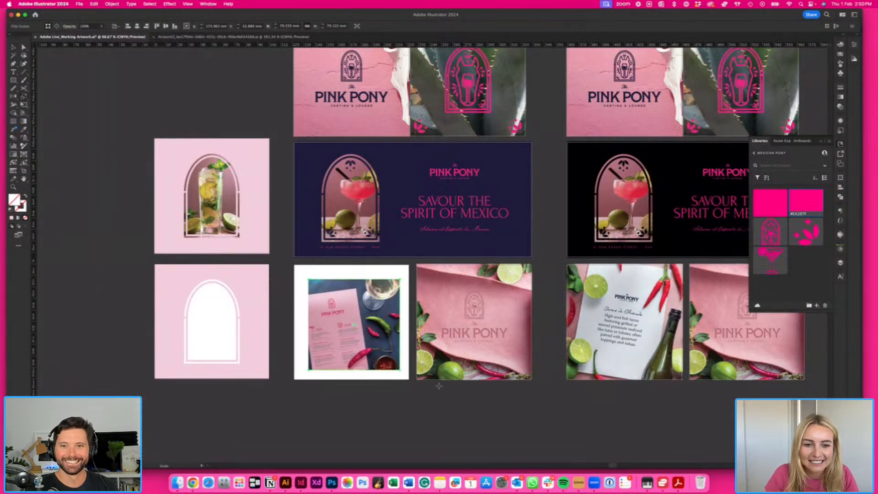
pyautogui.moveTo(439, 386); pyautogui.dragTo(458, 413)
pyautogui.press('v')
pyautogui.moveTo(374, 361); pyautogui.dragTo(370, 358)
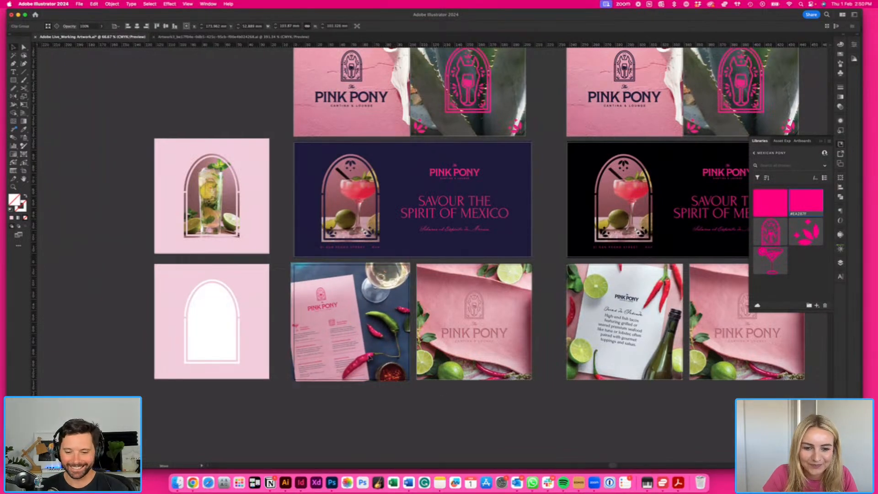
pyautogui.click(433, 407)
pyautogui.press('super+equal')
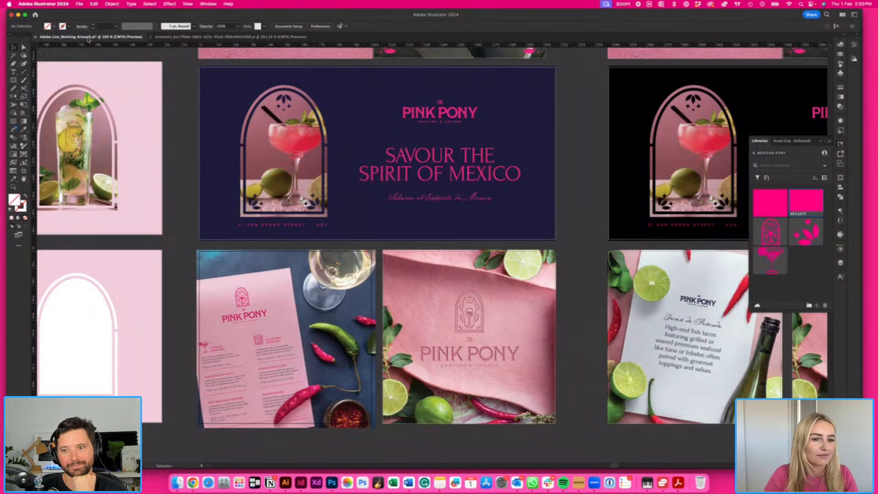
# - Switch to the Adobe Firefly image generator in Chrome and clear the existing cocktail prompt
pyautogui.click(193, 482)
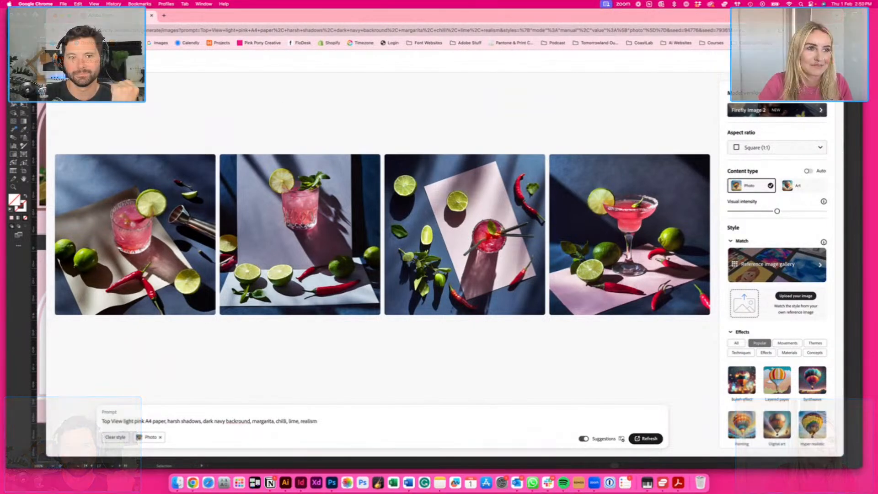
pyautogui.moveTo(327, 430); pyautogui.dragTo(101, 422)
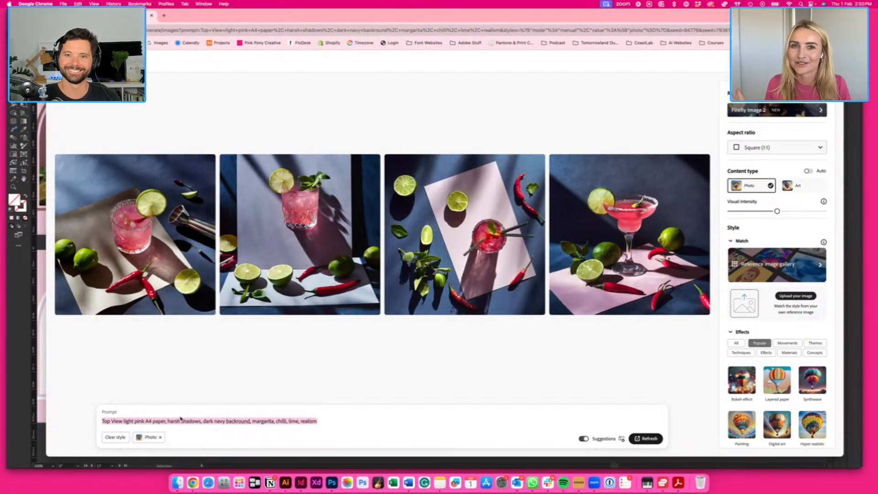
pyautogui.press('BackSpace')
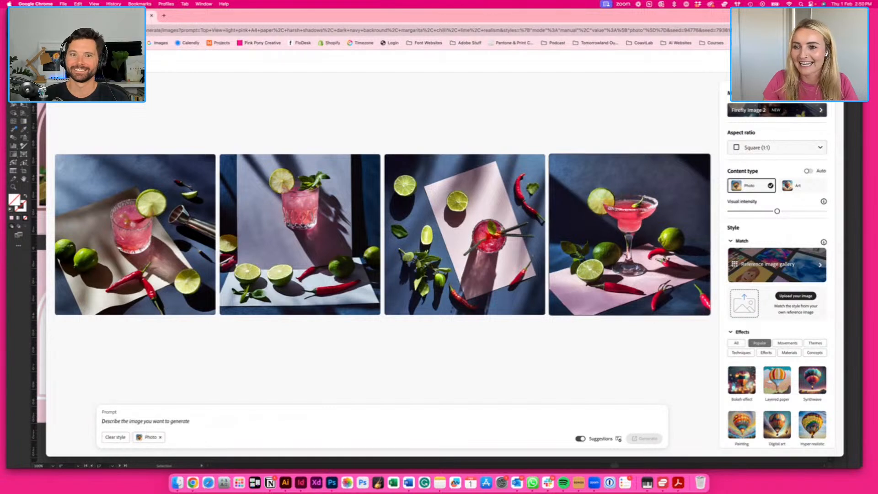
# - Apply the Fantasy and Cyberpunk effects from the full effects collection and remove the Photo style
pyautogui.scroll(-3, 773, 291)
pyautogui.scroll(-2, 774, 291)
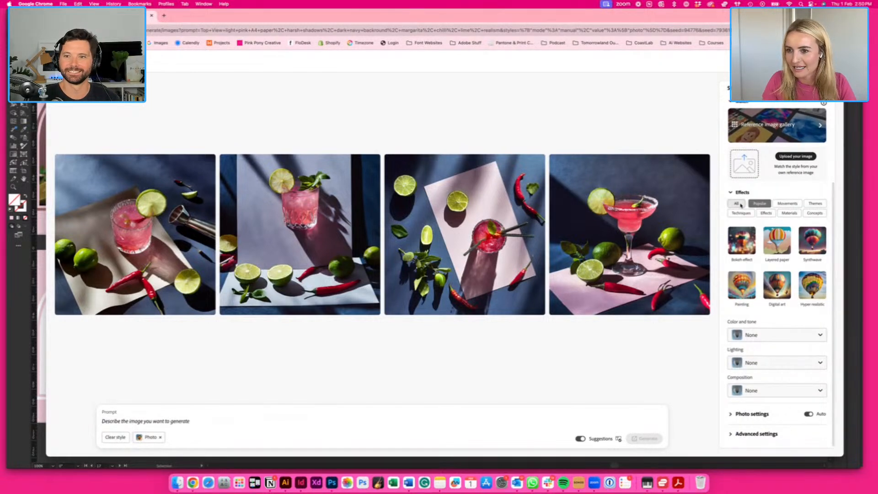
pyautogui.click(738, 203)
pyautogui.scroll(-3, 768, 291)
pyautogui.click(768, 292)
pyautogui.scroll(-2, 768, 287)
pyautogui.click(738, 234)
pyautogui.click(162, 437)
# - Generate images from the prompt "holographic dinosaur, fluffy wings"
pyautogui.click(158, 420)
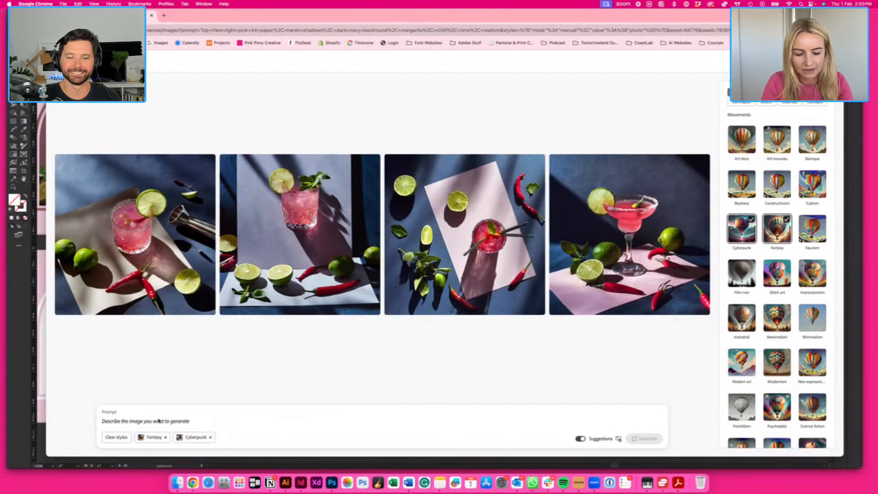
pyautogui.write('holographic dinosaur')
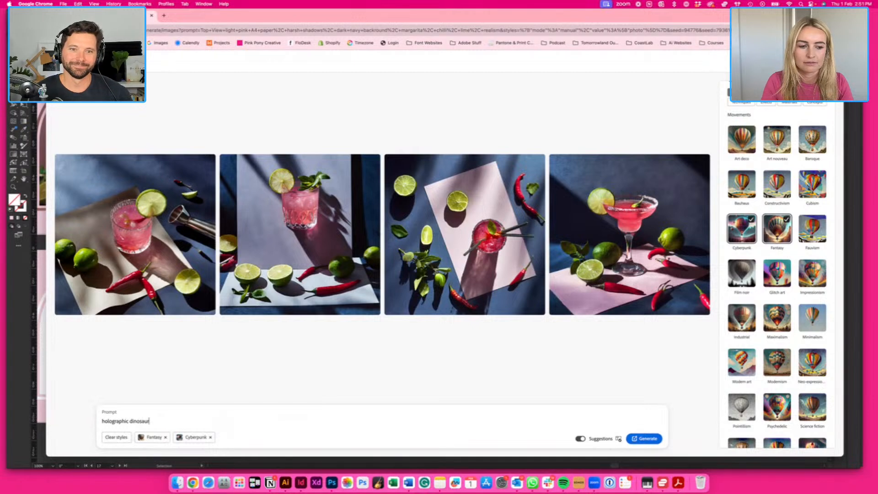
pyautogui.write(', wings')
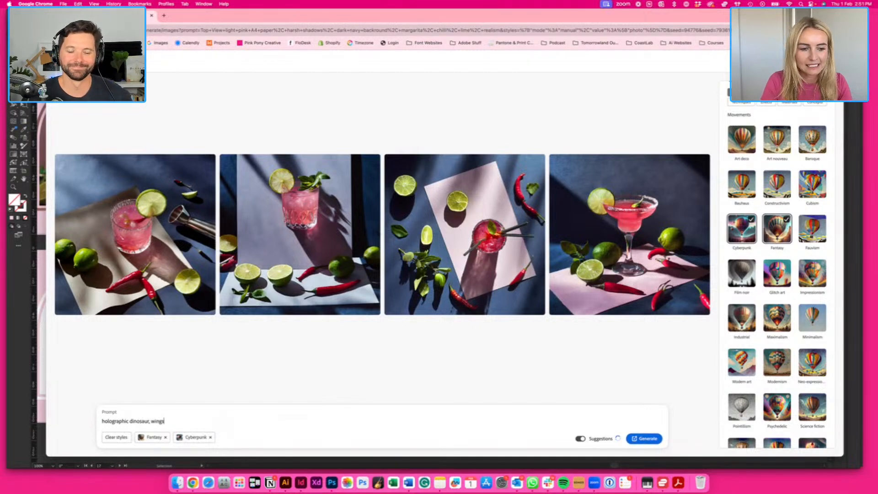
pyautogui.press('BackSpace')
pyautogui.press('BackSpace')
pyautogui.press('BackSpace')
pyautogui.press('BackSpace')
pyautogui.press('BackSpace')
pyautogui.write('fluffy wings,')
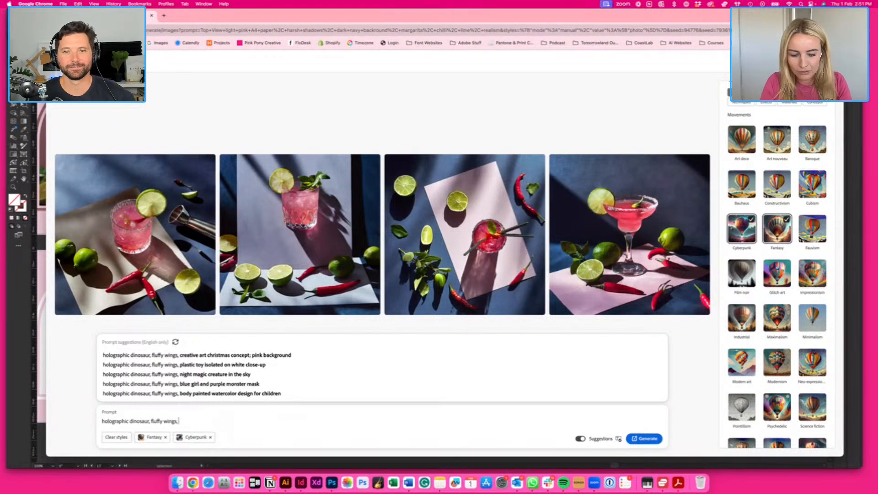
pyautogui.write('pi')
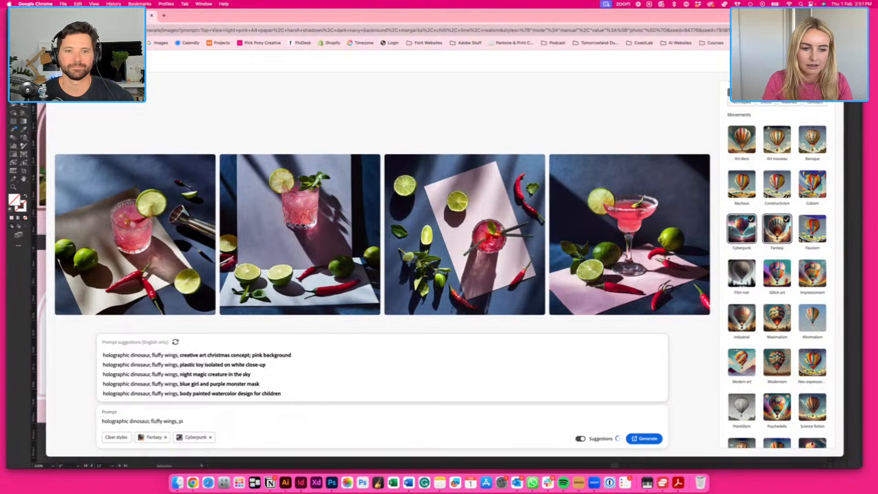
pyautogui.press('BackSpace')
pyautogui.press('BackSpace')
pyautogui.press('BackSpace')
pyautogui.press('BackSpace')
pyautogui.press('Return')
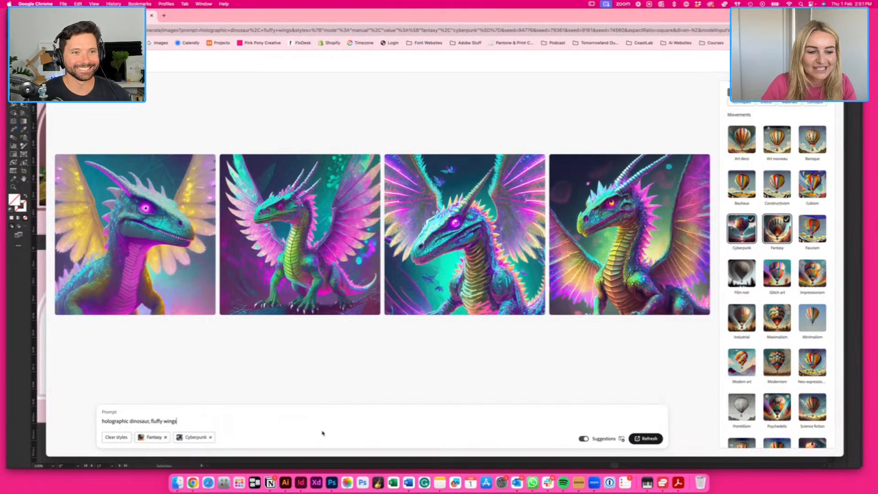
# - Add the Maximalism effect and generate images from the prompt extended to "holographic dinosaur, fluffy wings on a bike"
pyautogui.scroll(2, 801, 249)
pyautogui.scroll(-5, 802, 249)
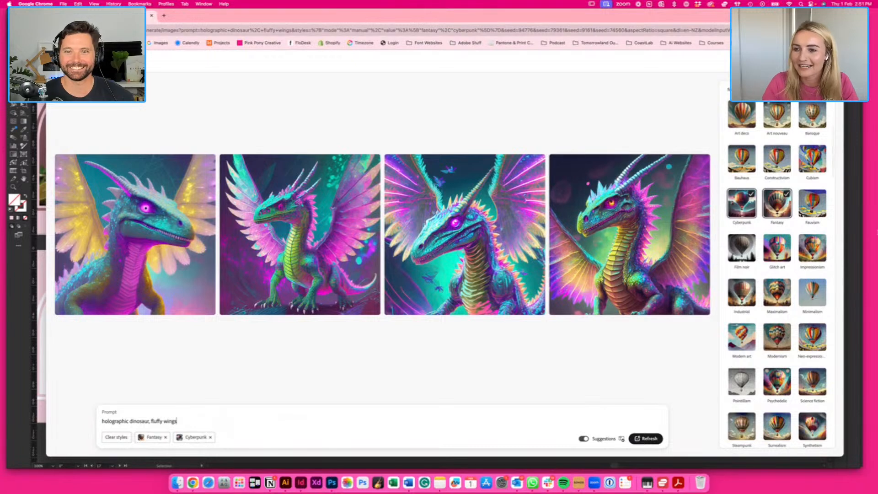
pyautogui.scroll(-2, 779, 275)
pyautogui.click(777, 236)
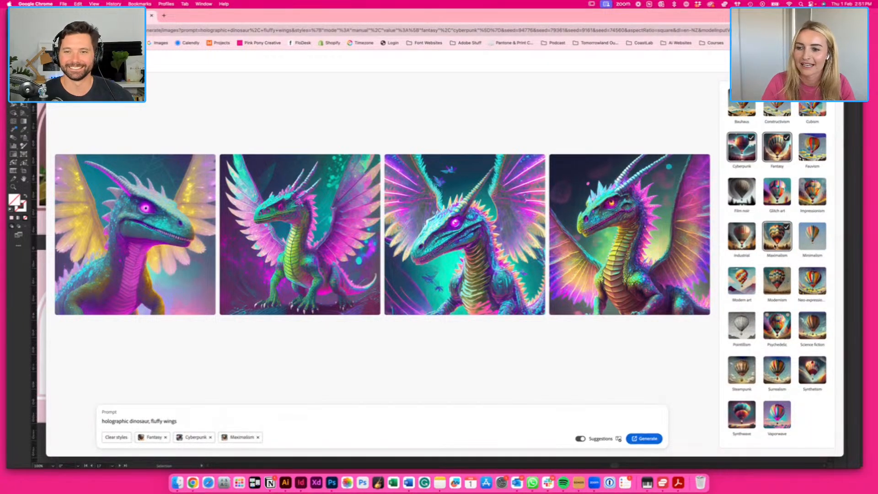
pyautogui.write(',')
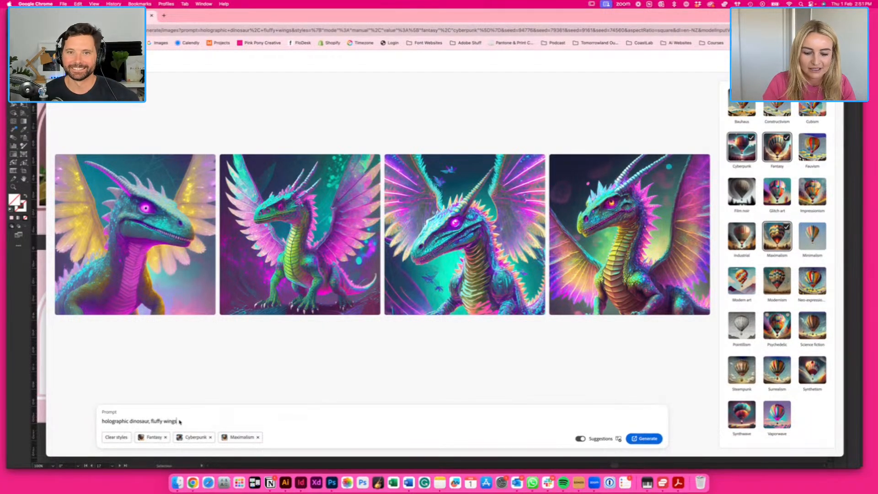
pyautogui.press('BackSpace')
pyautogui.write('on a bike')
pyautogui.press('Return')
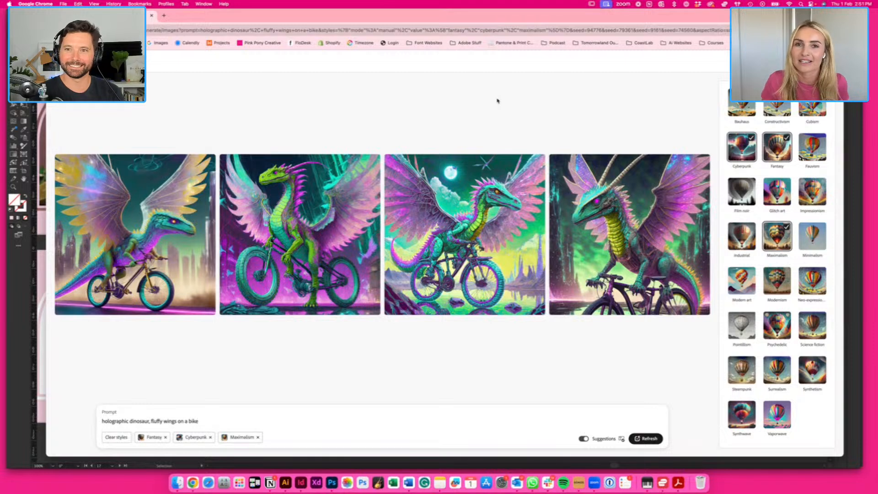
# - Refresh the results to generate a new set of images of the dinosaur on a bike
pyautogui.scroll(5, 783, 182)
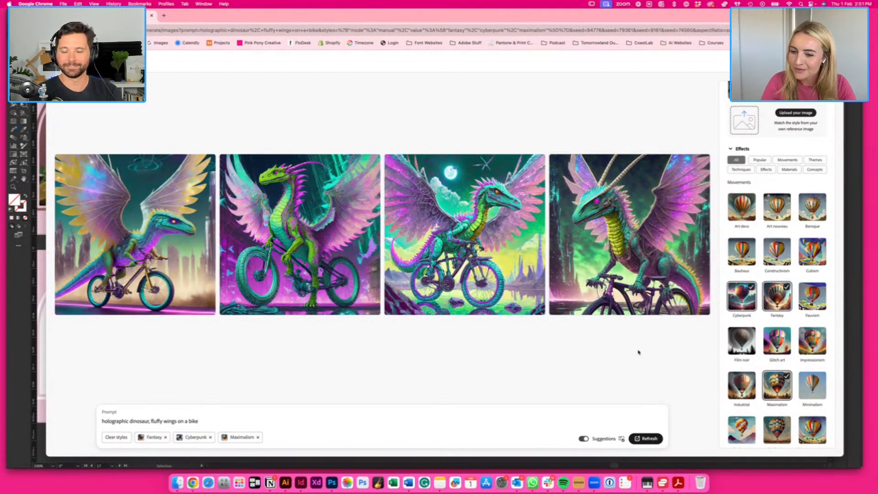
pyautogui.click(645, 442)
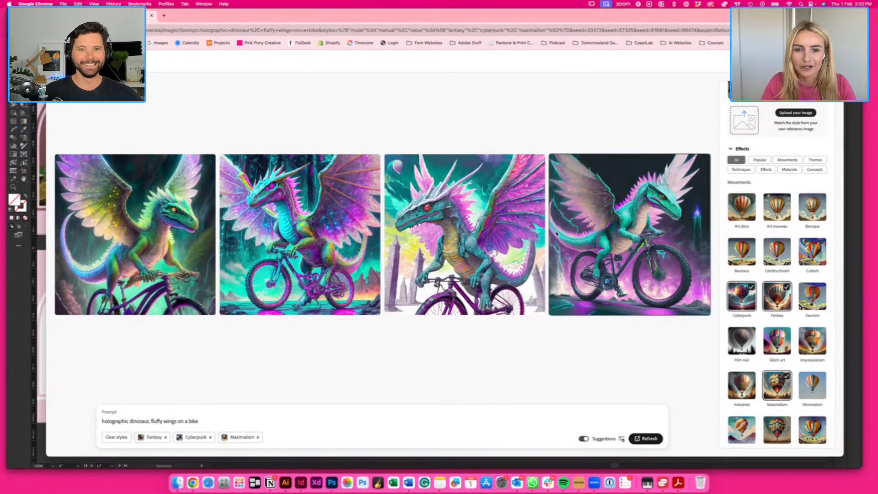
pyautogui.moveTo(561, 243)
pyautogui.scroll(-5, 730, 355)
pyautogui.scroll(5, 730, 355)
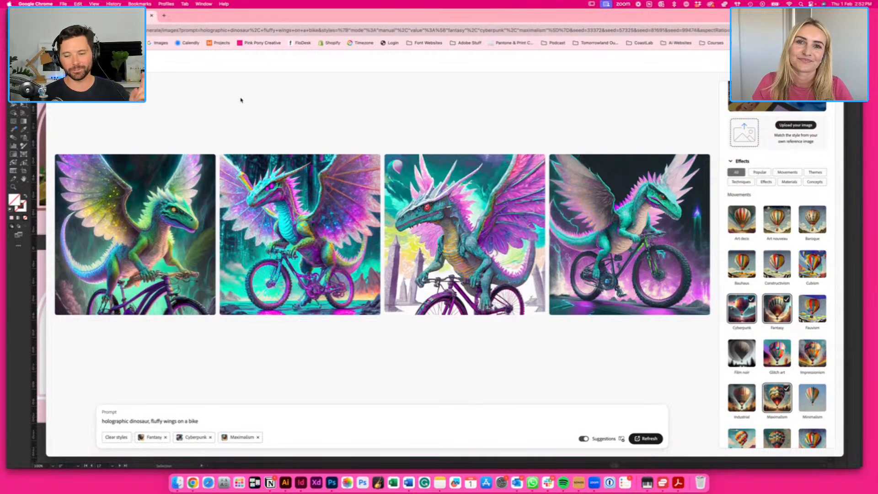
# - Switch back to Illustrator, turn on Trim View to hide artwork outside the artboards, and collapse Libraries
pyautogui.press('super+Tab')
pyautogui.scroll(2, 337, 331)
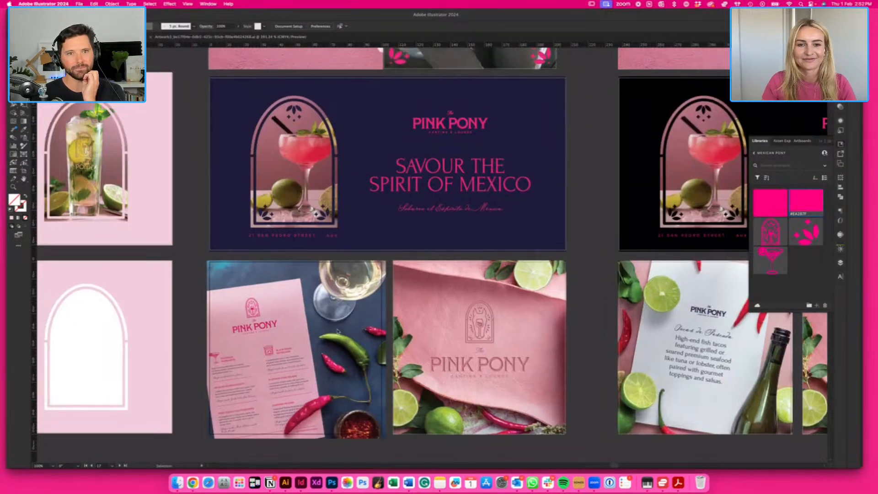
pyautogui.click(188, 4)
pyautogui.click(196, 48)
pyautogui.scroll(-2, 251, 147)
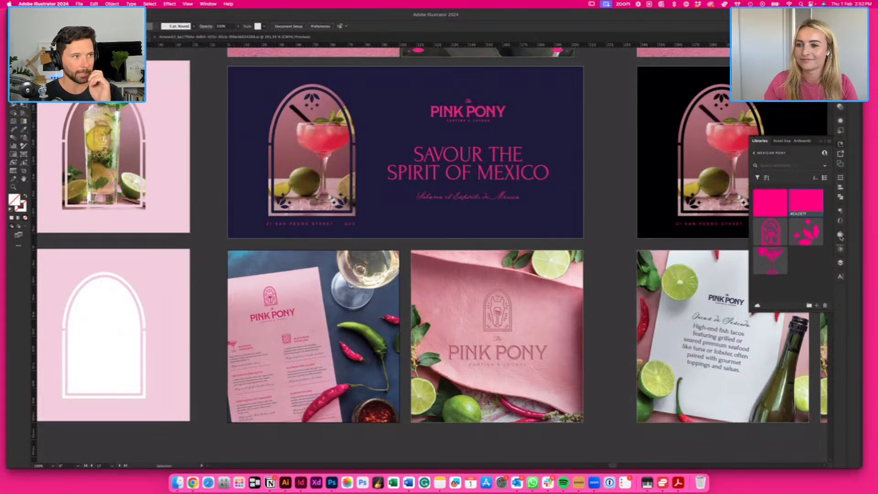
pyautogui.click(840, 144)
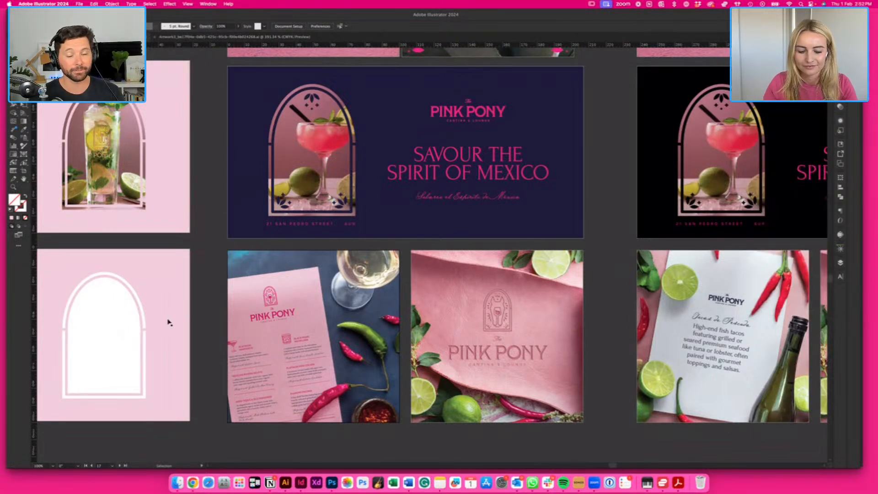
pyautogui.moveTo(203, 252); pyautogui.dragTo(378, 255)
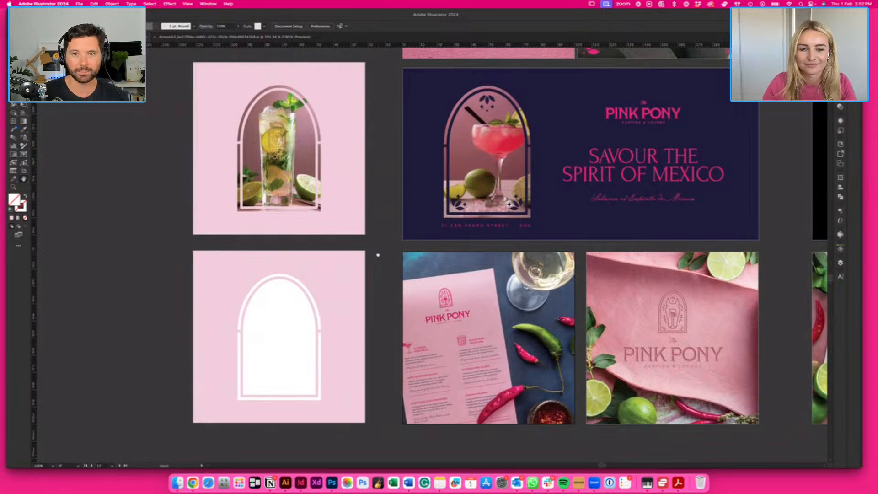
pyautogui.hscroll(5, 378, 255)
pyautogui.scroll(3, 424, 273)
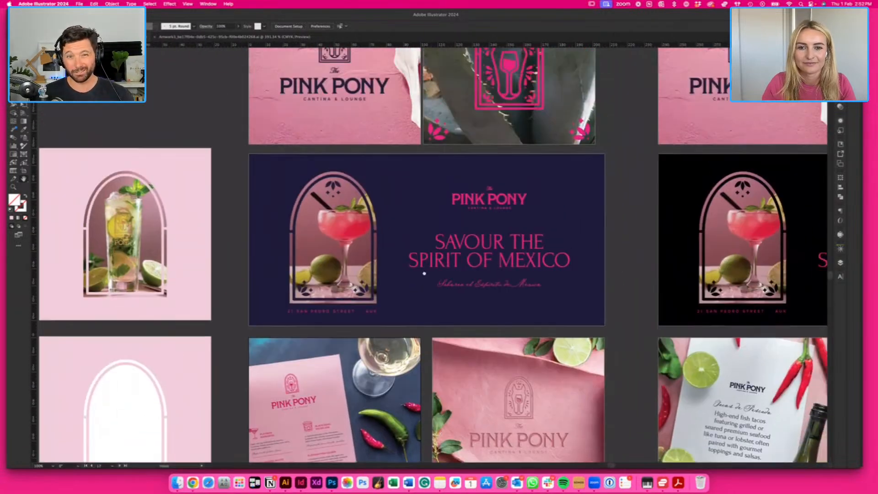
pyautogui.scroll(4, 425, 273)
pyautogui.hscroll(1, 412, 254)
pyautogui.press('v')
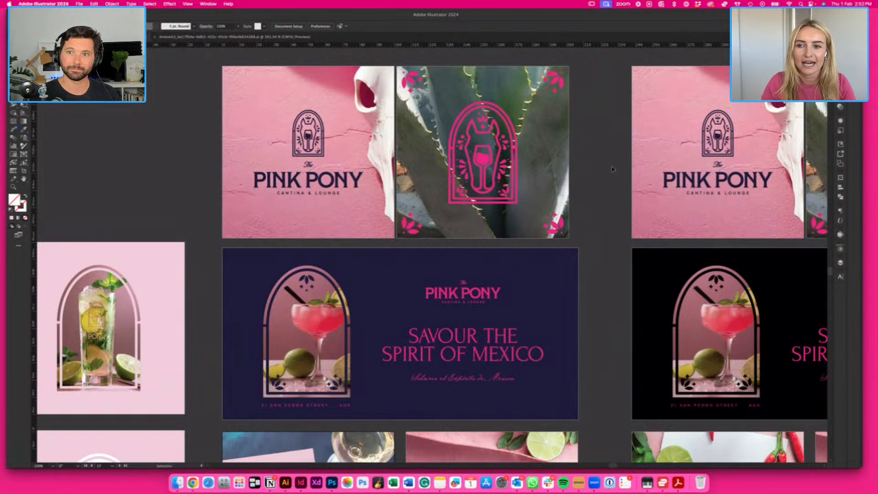